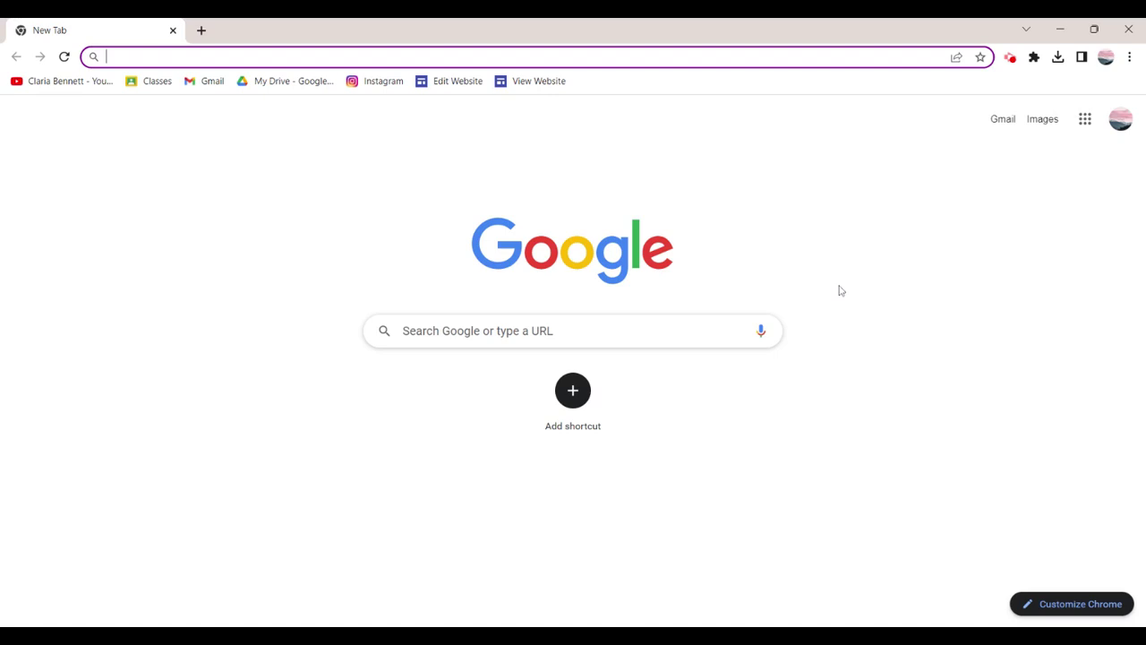
Load docs.google.com, open a new browser tab and browse the Google apps list.
text(docs.)
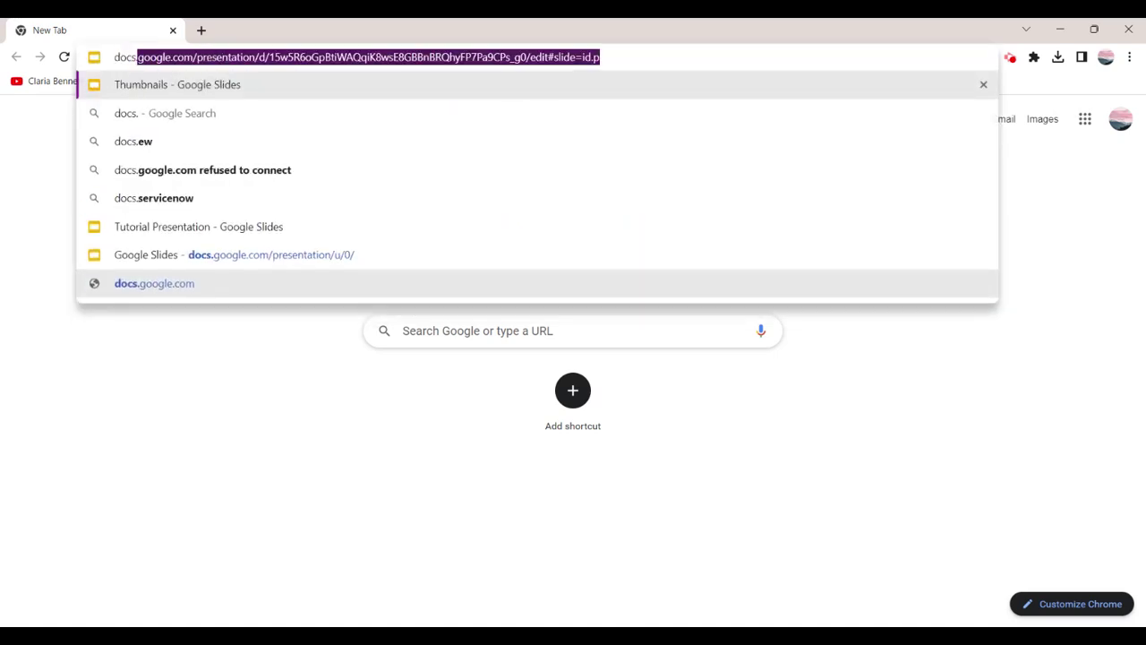
text(google.com)
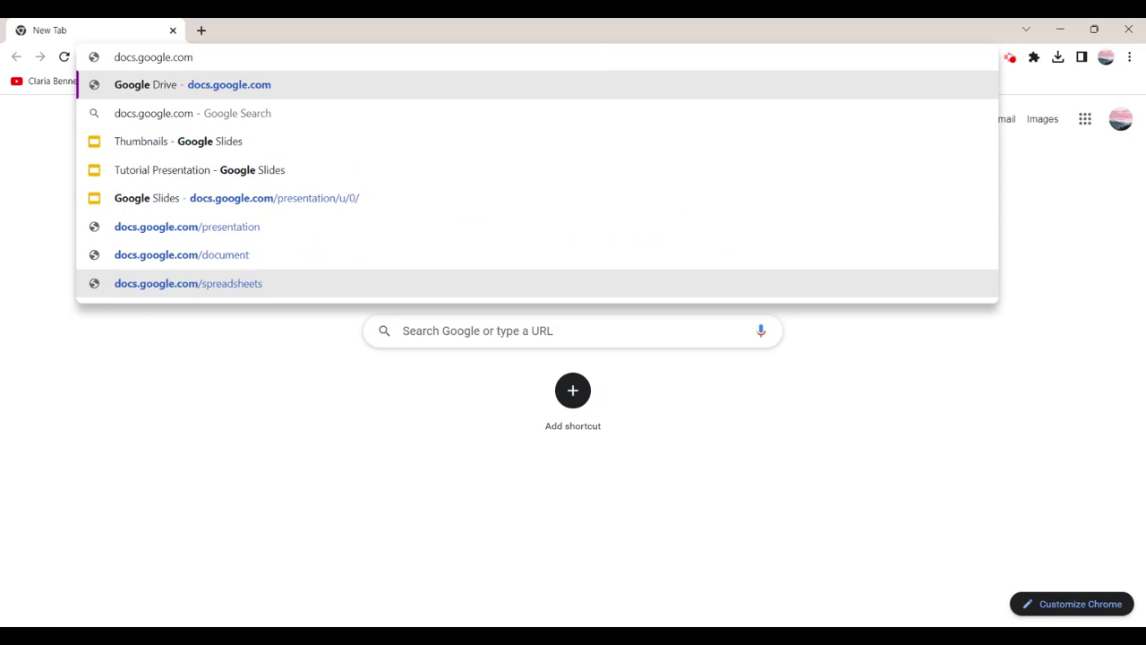
key(Return)
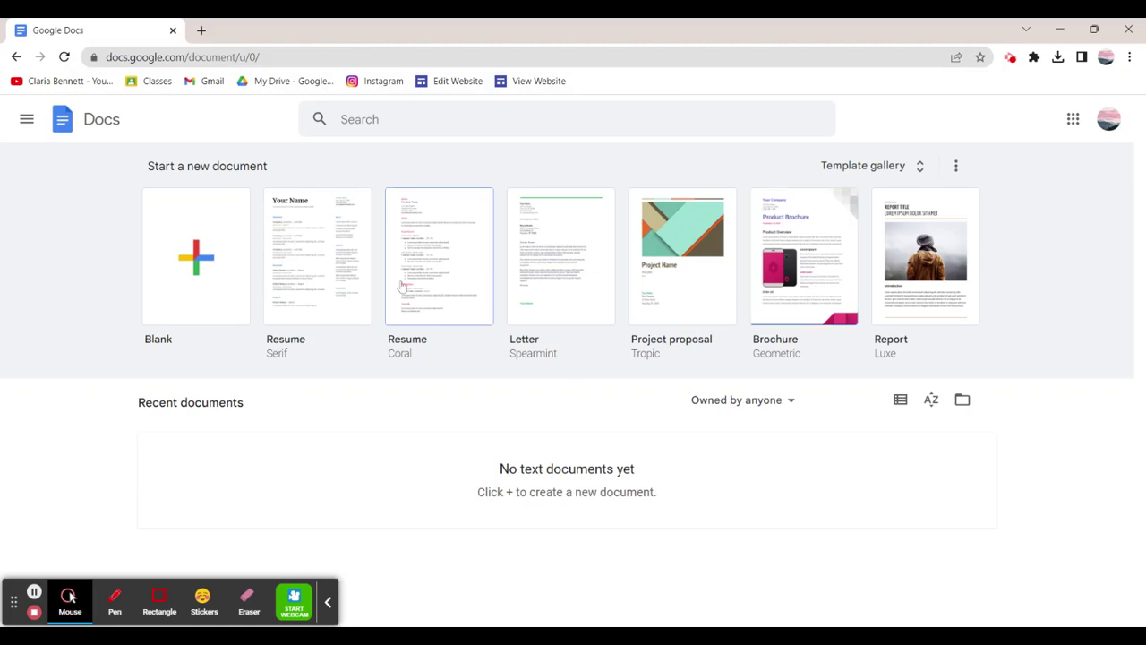
click(202, 31)
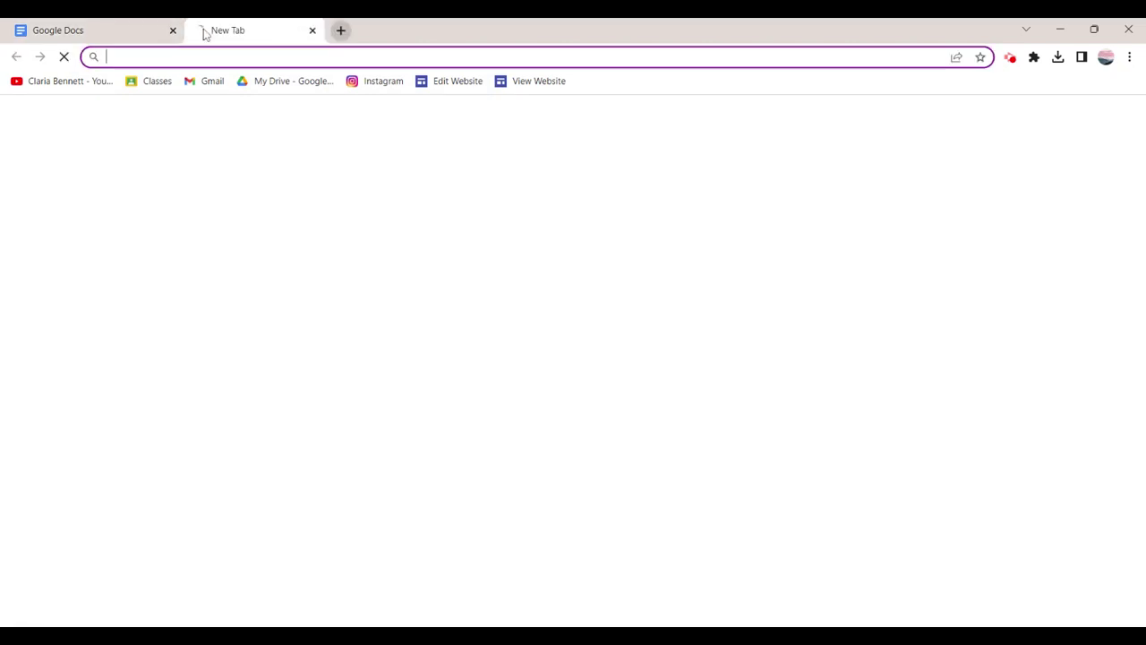
click(1094, 130)
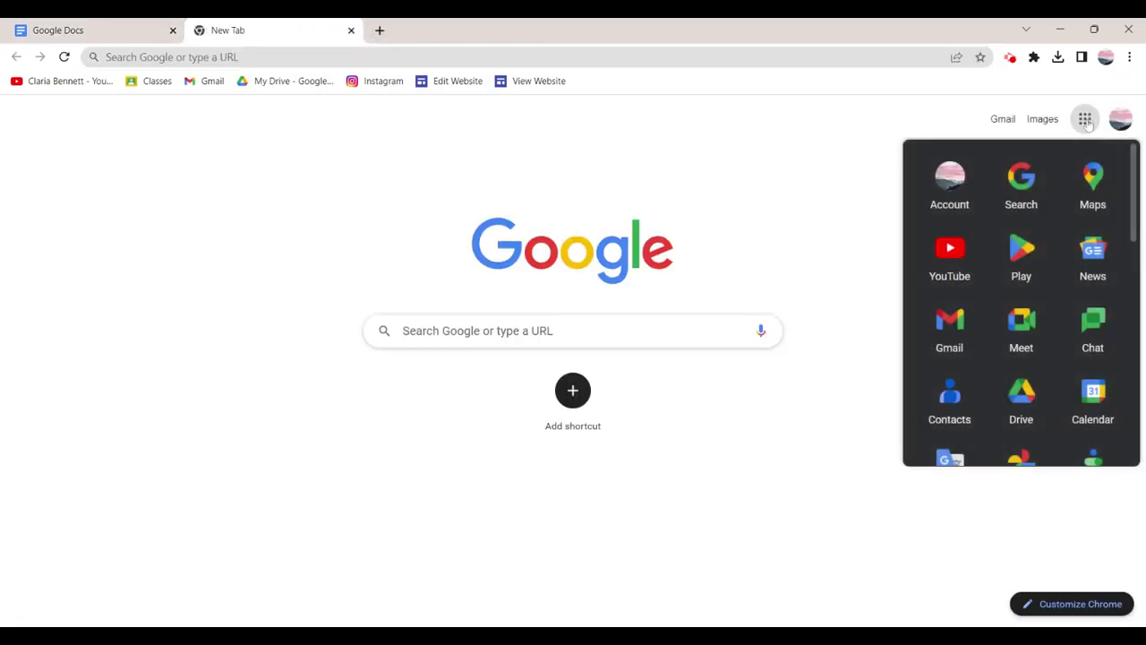
scroll(1017, 353, down, 5)
scroll(1017, 352, down, 3)
scroll(1018, 351, up, 2)
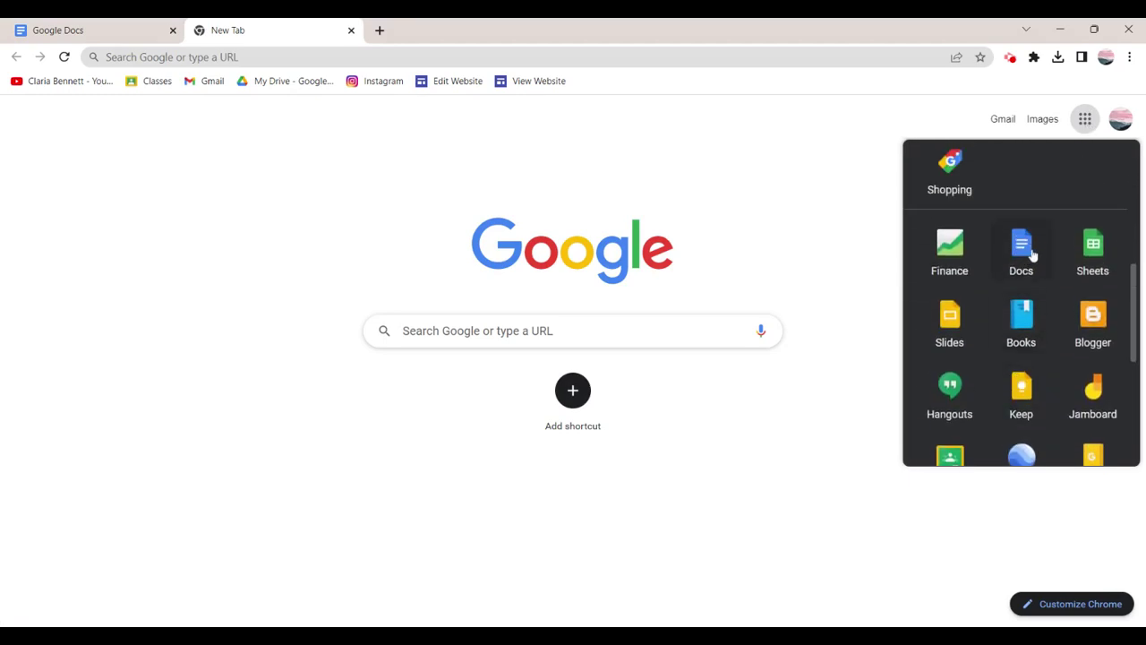
click(734, 145)
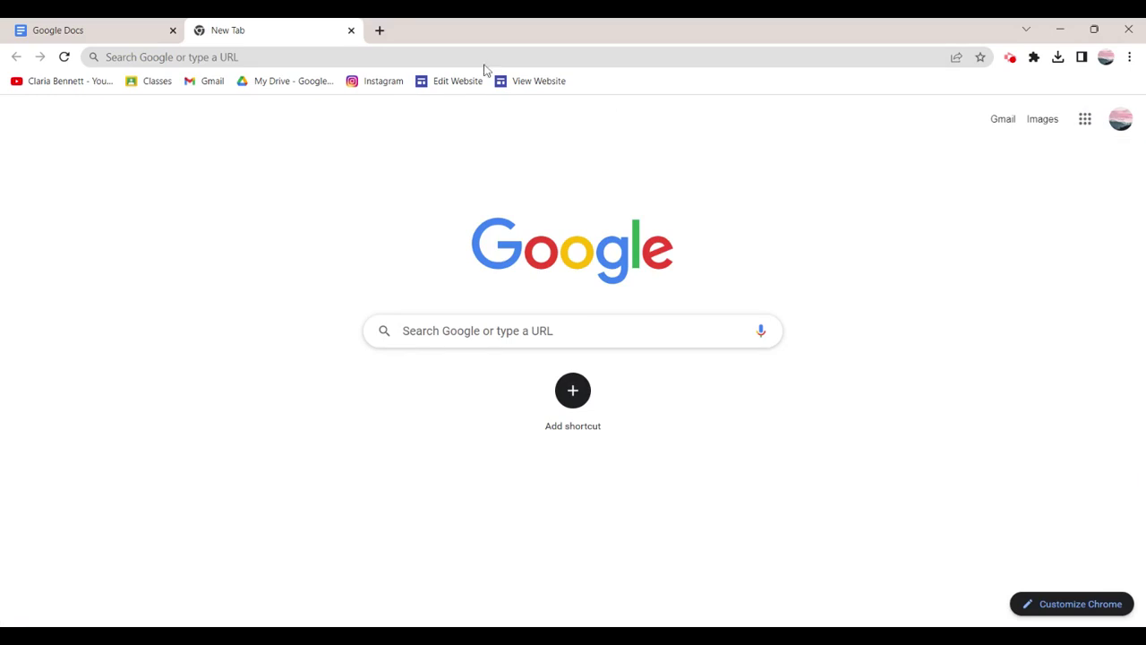
Create a blank Untitled document with docs.new and dismiss the pageless format card.
click(115, 57)
text(docs.new)
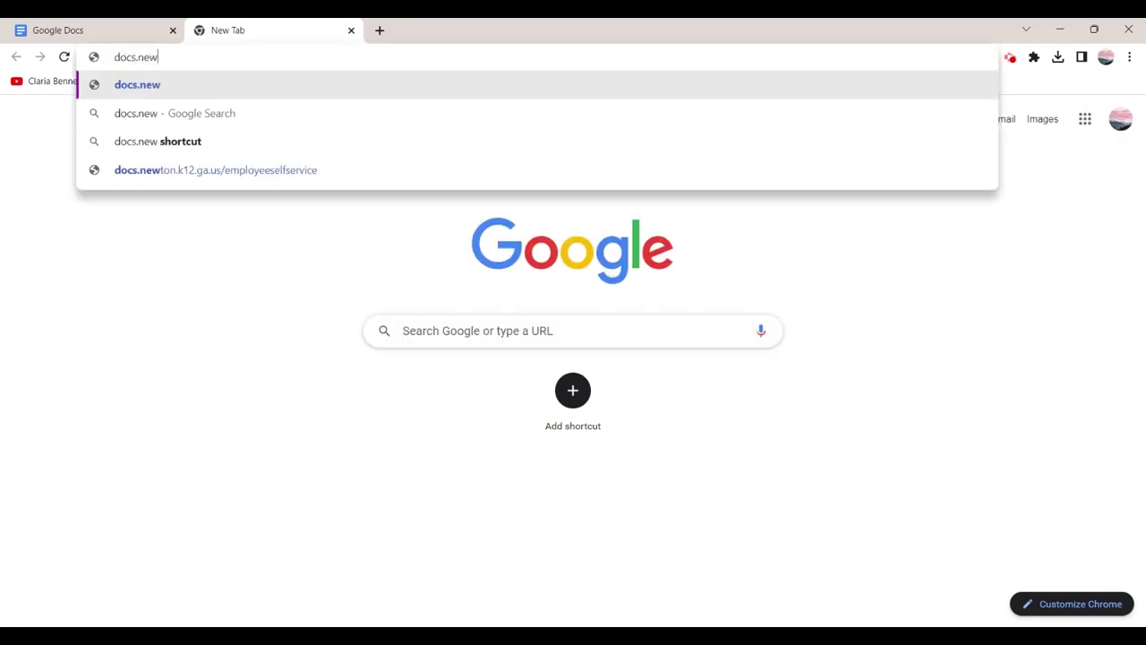
key(Return)
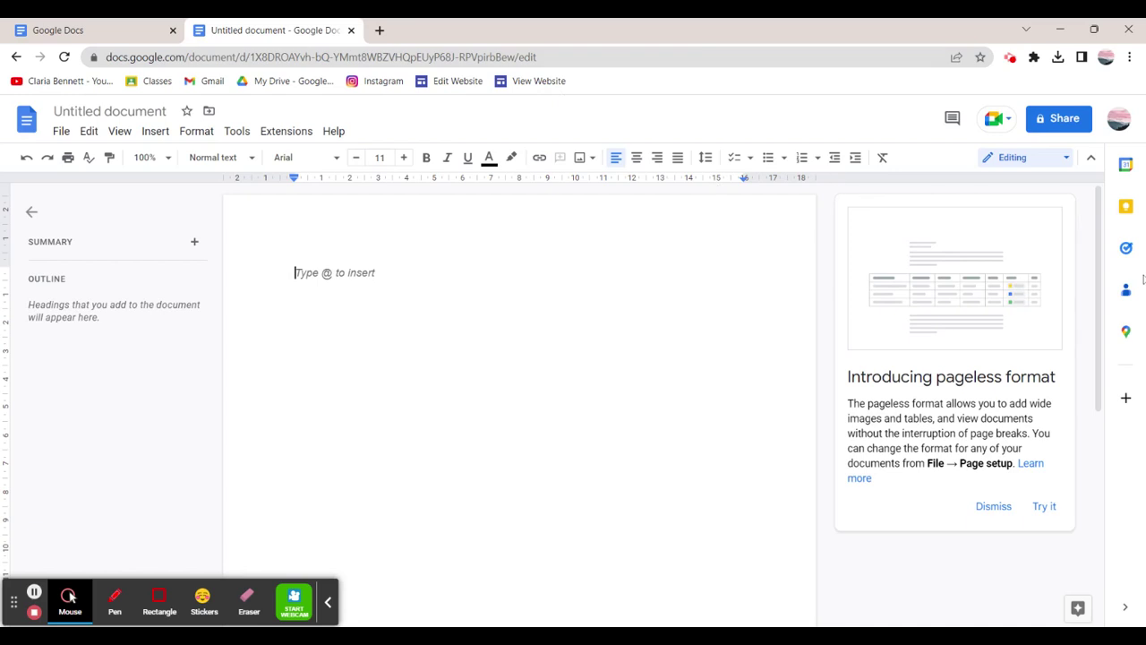
click(982, 505)
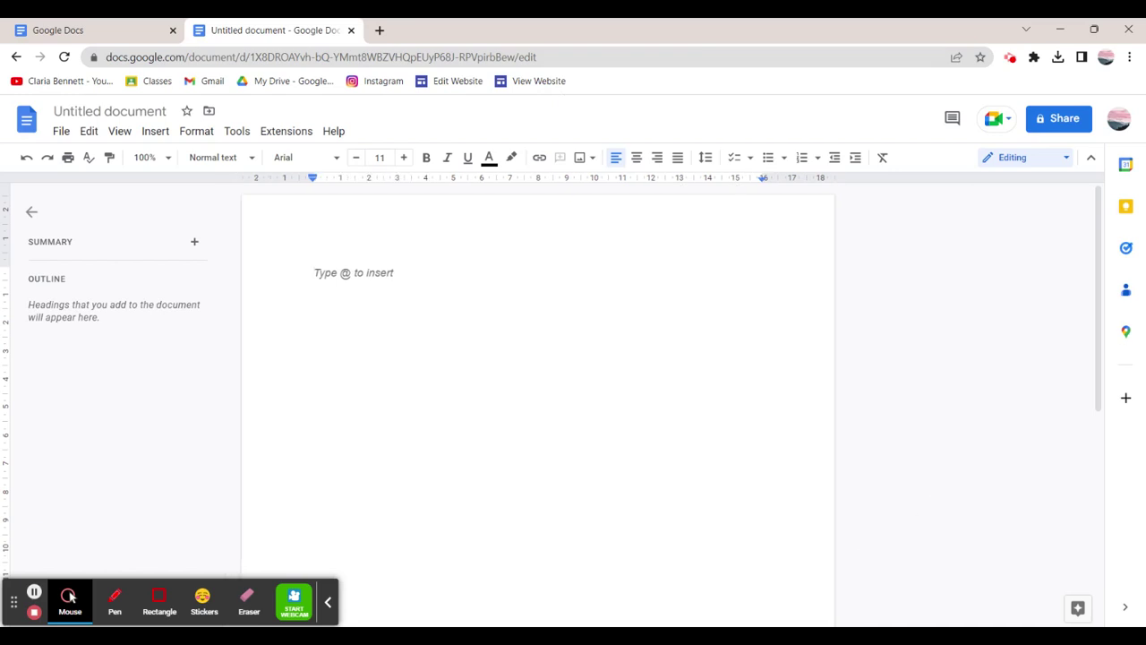
click(70, 598)
On the Docs home page, try the Owned by filter, list/grid view, sort order and file picker.
click(59, 30)
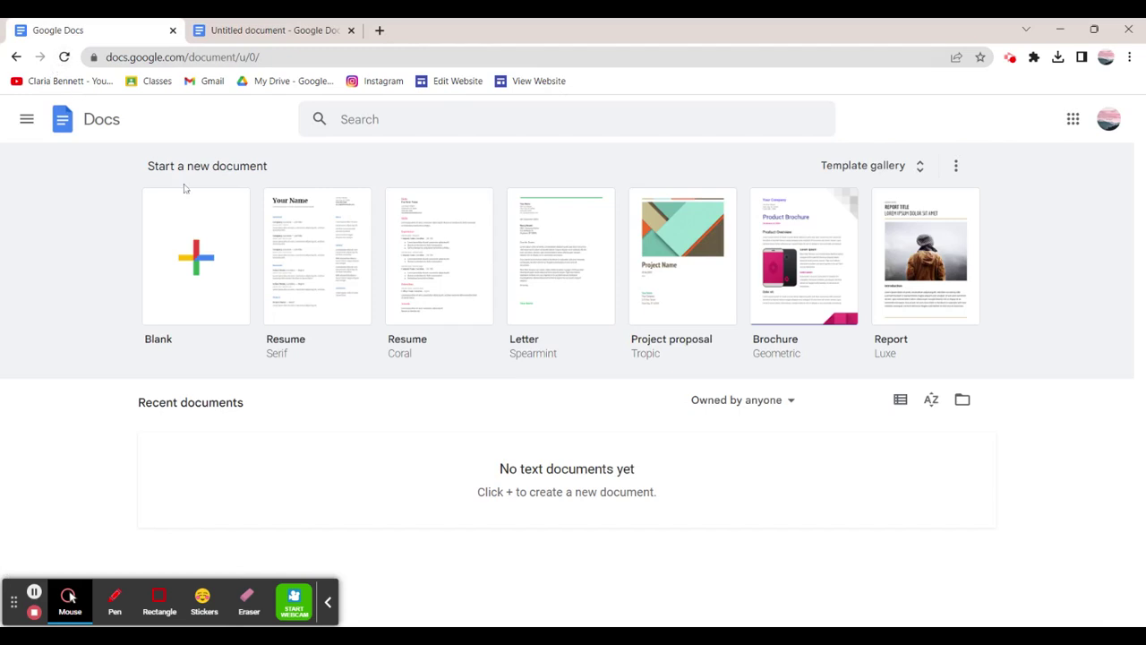
click(327, 603)
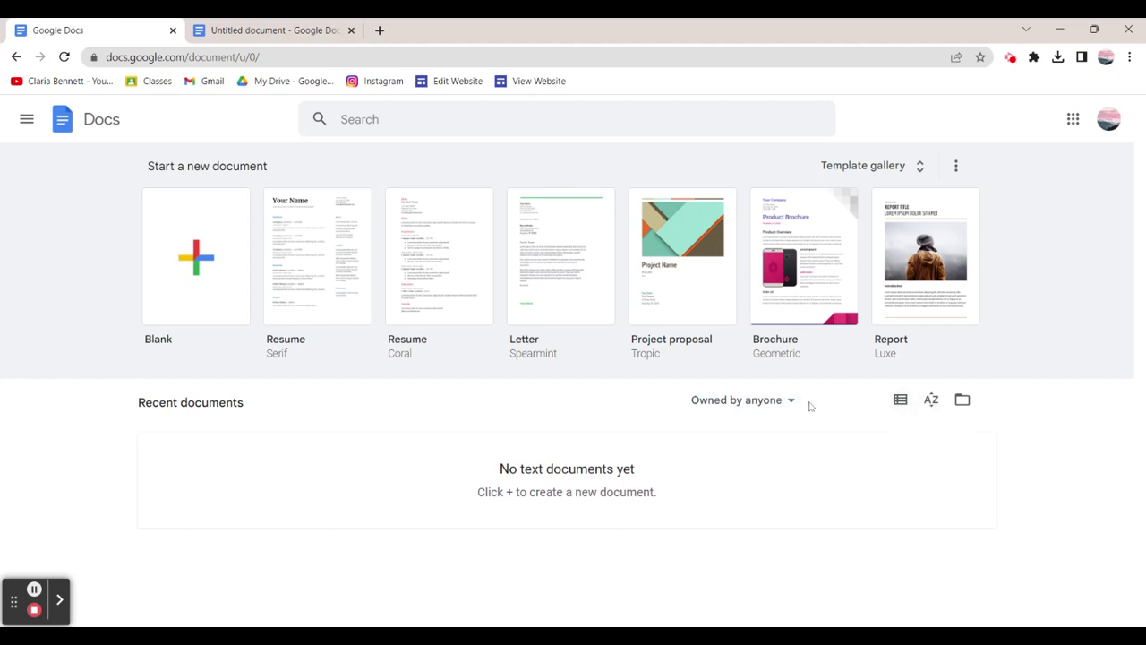
click(763, 403)
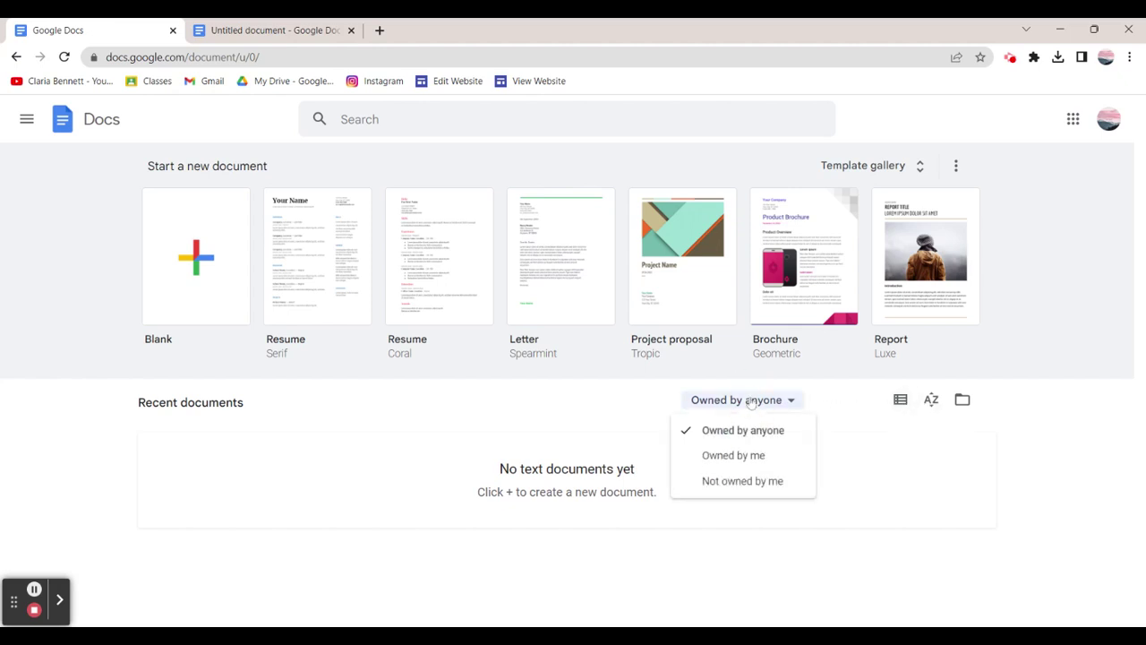
click(852, 447)
click(900, 399)
click(900, 399)
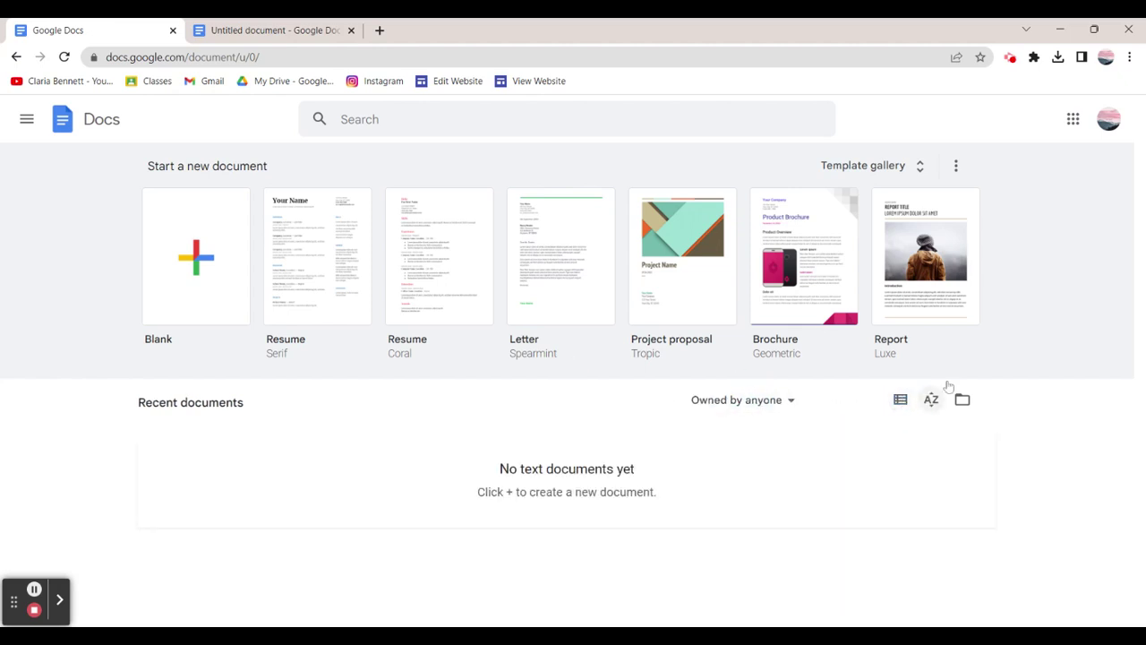
click(931, 399)
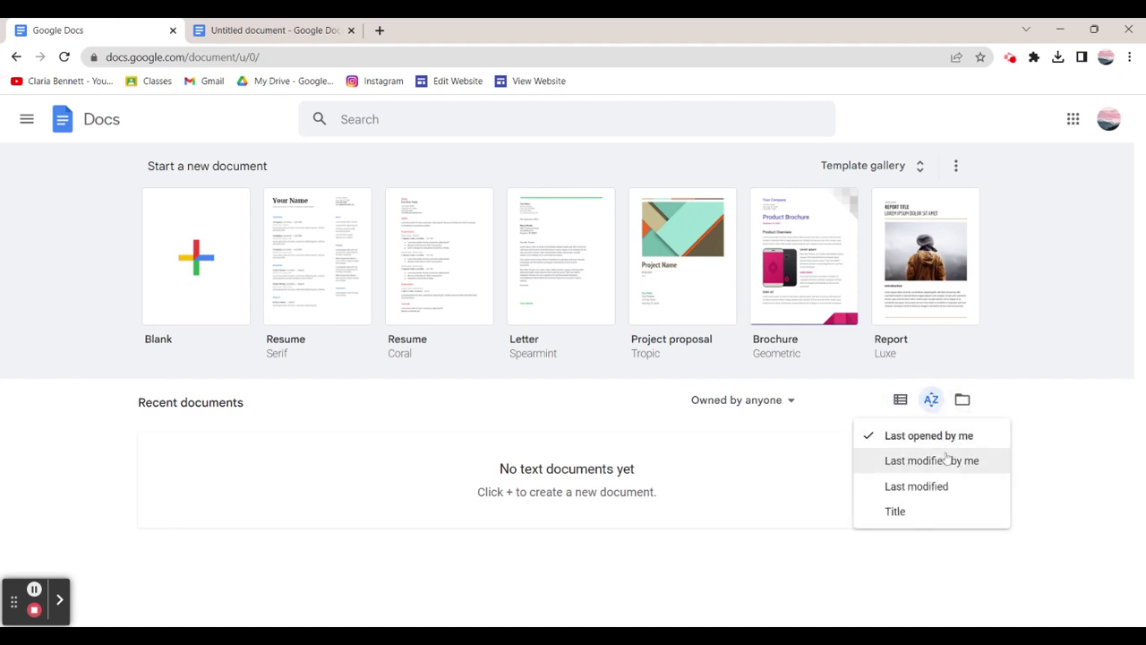
click(960, 397)
click(960, 398)
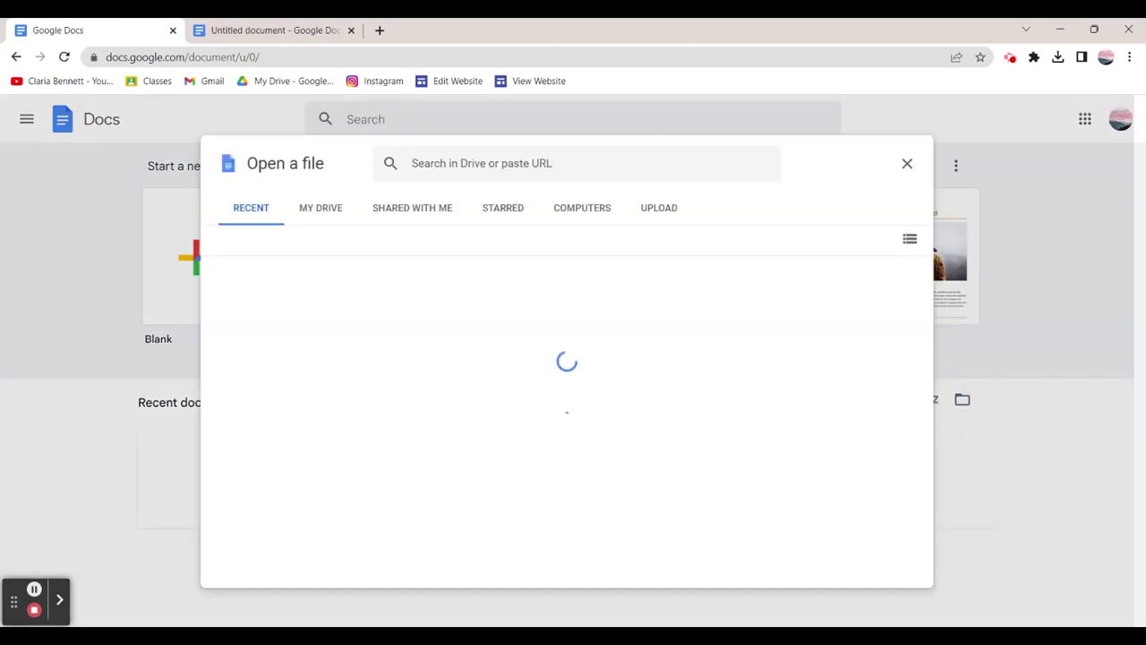
click(908, 165)
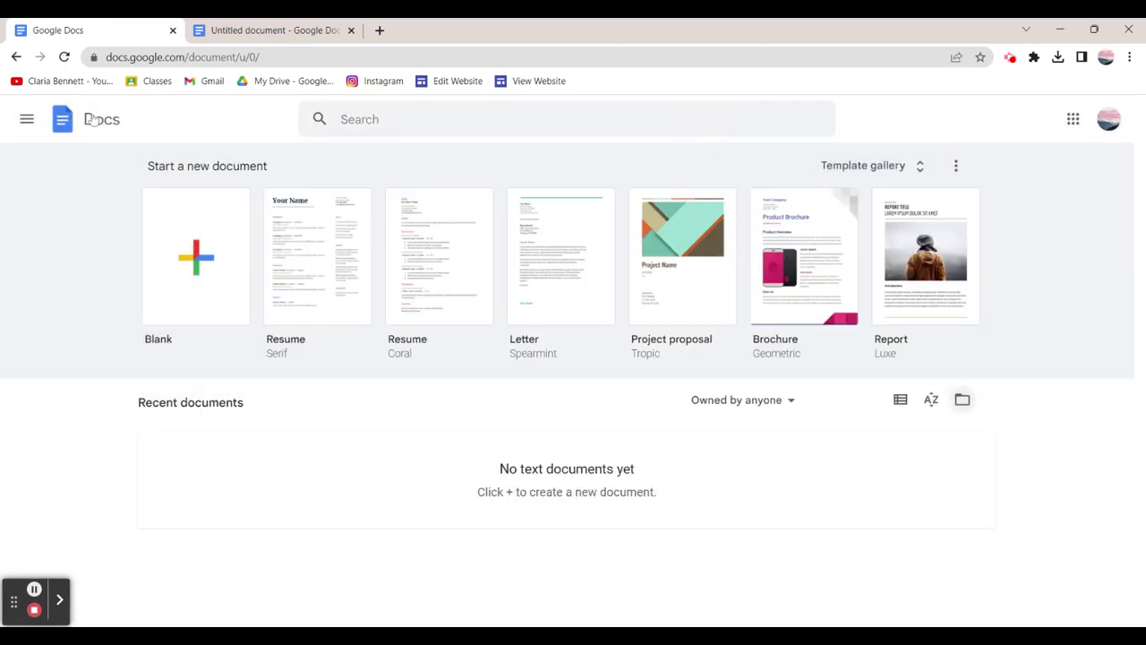
Look at the Google Docs side navigation and the account details panel.
click(20, 120)
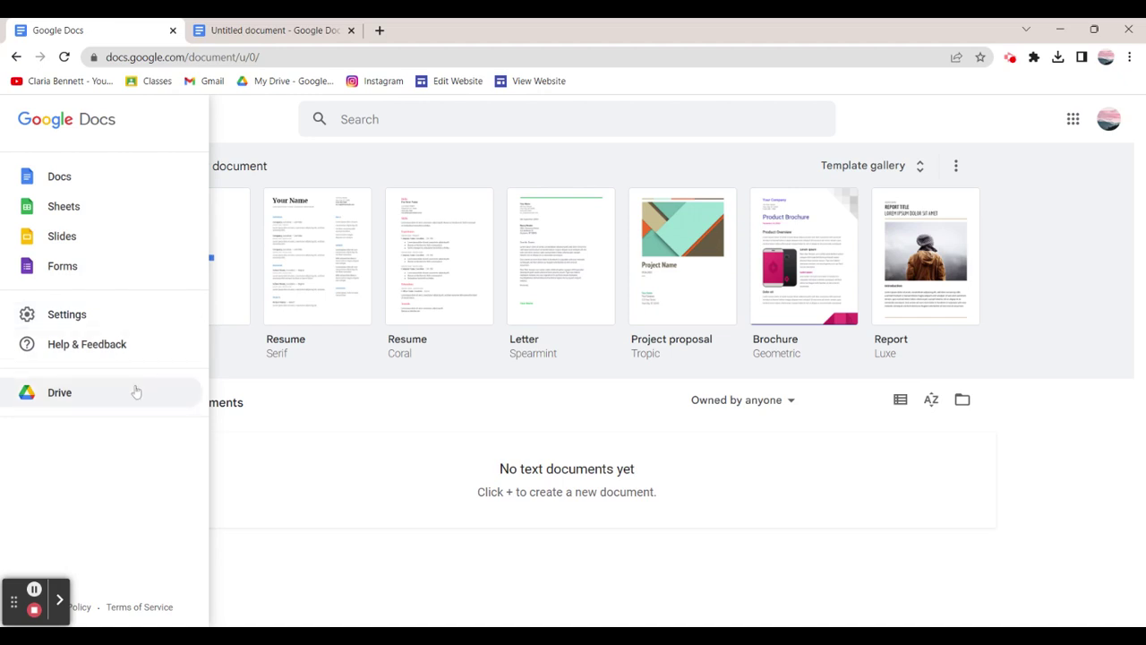
click(307, 425)
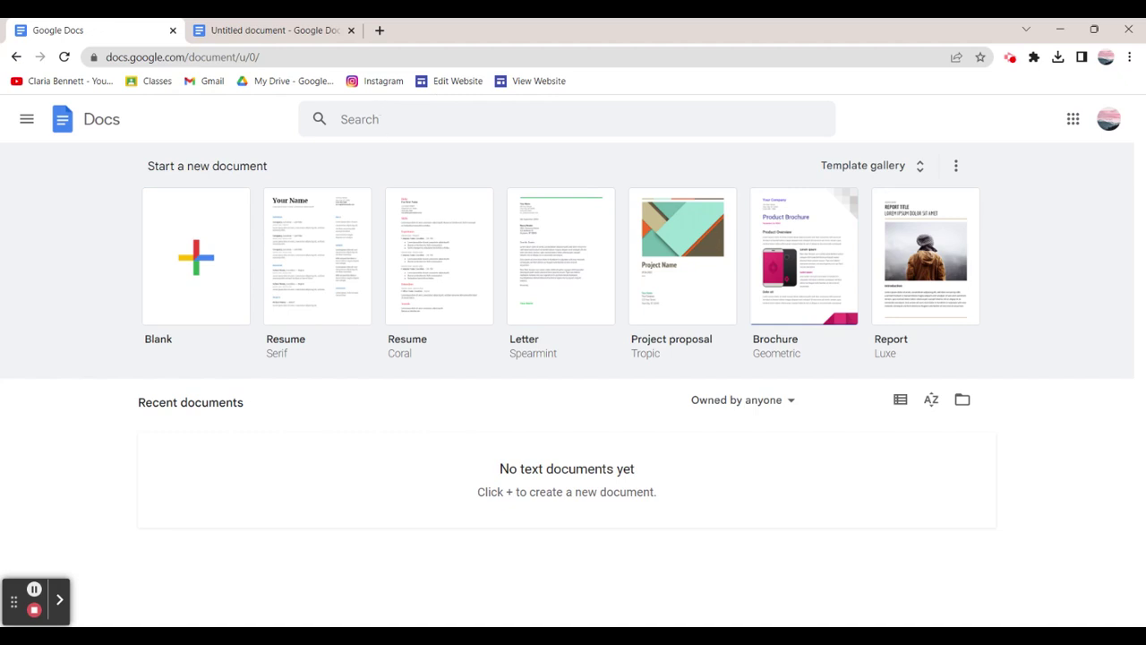
click(1108, 119)
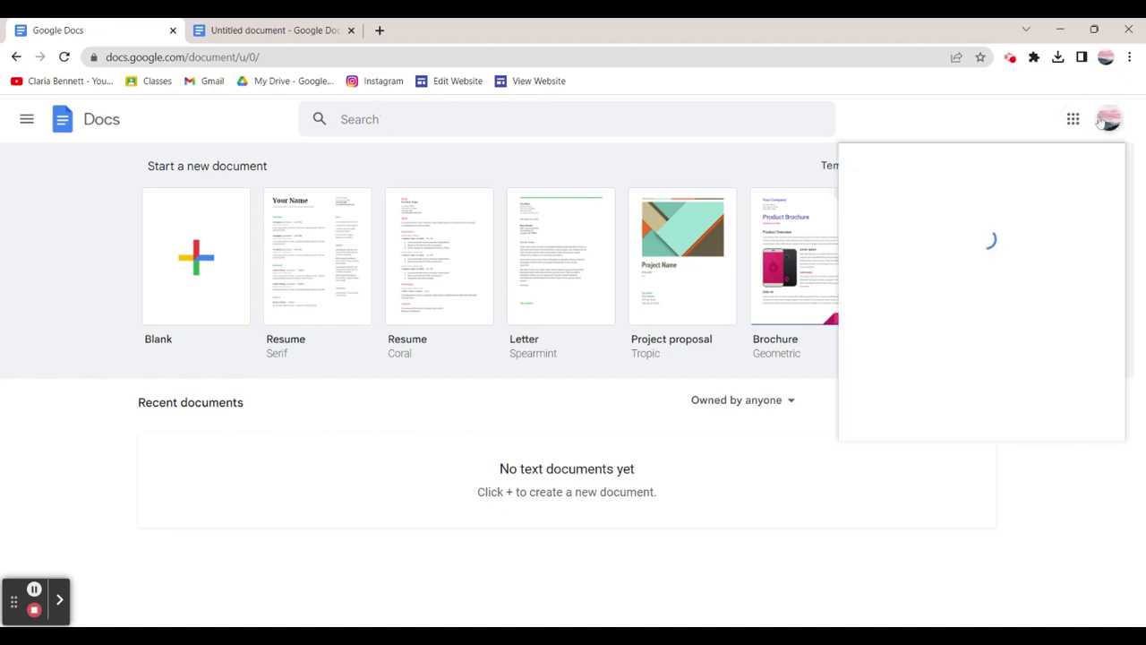
click(1006, 115)
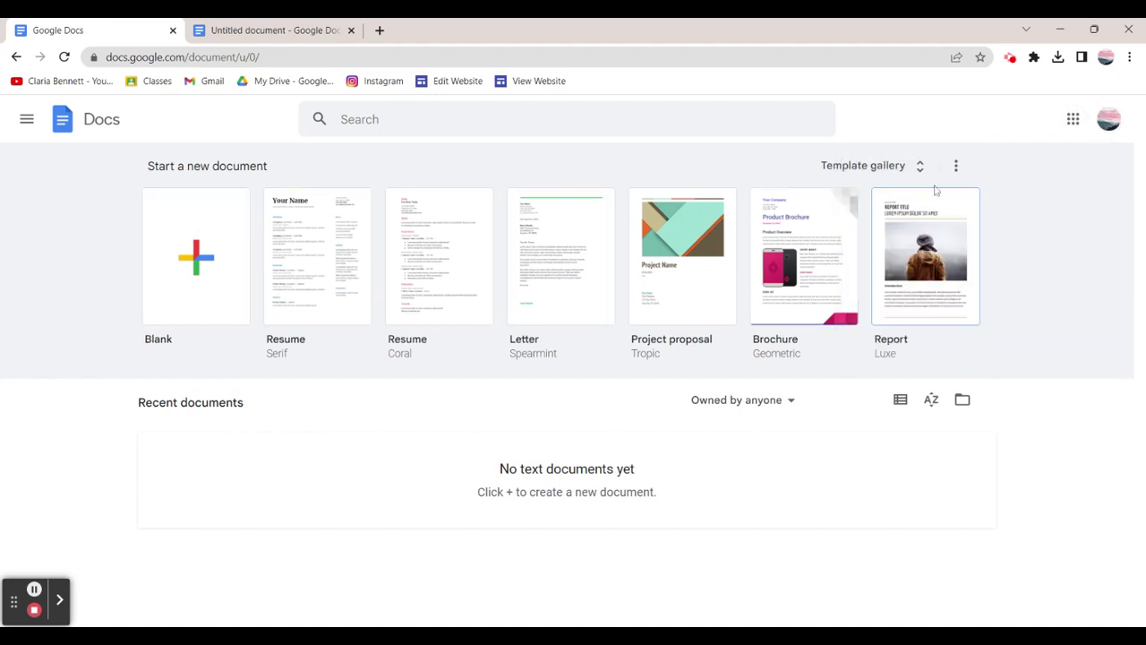
Scroll through the full template gallery, then close the home tab.
click(907, 167)
scroll(901, 258, down, 5)
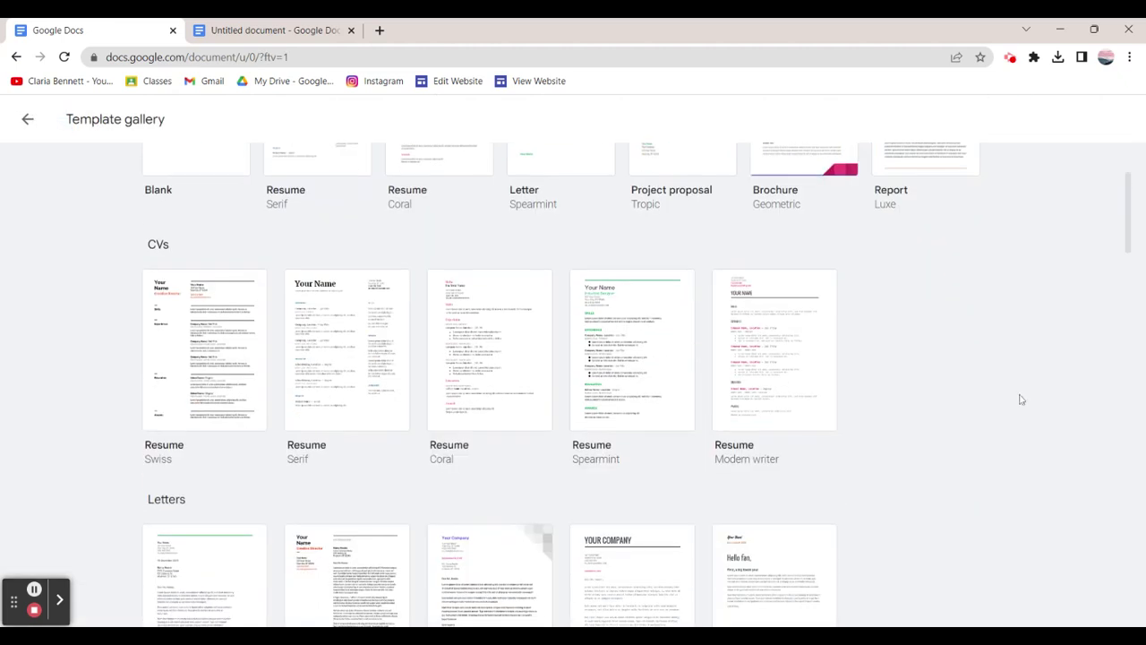
scroll(1018, 402, down, 1)
scroll(1018, 402, up, 3)
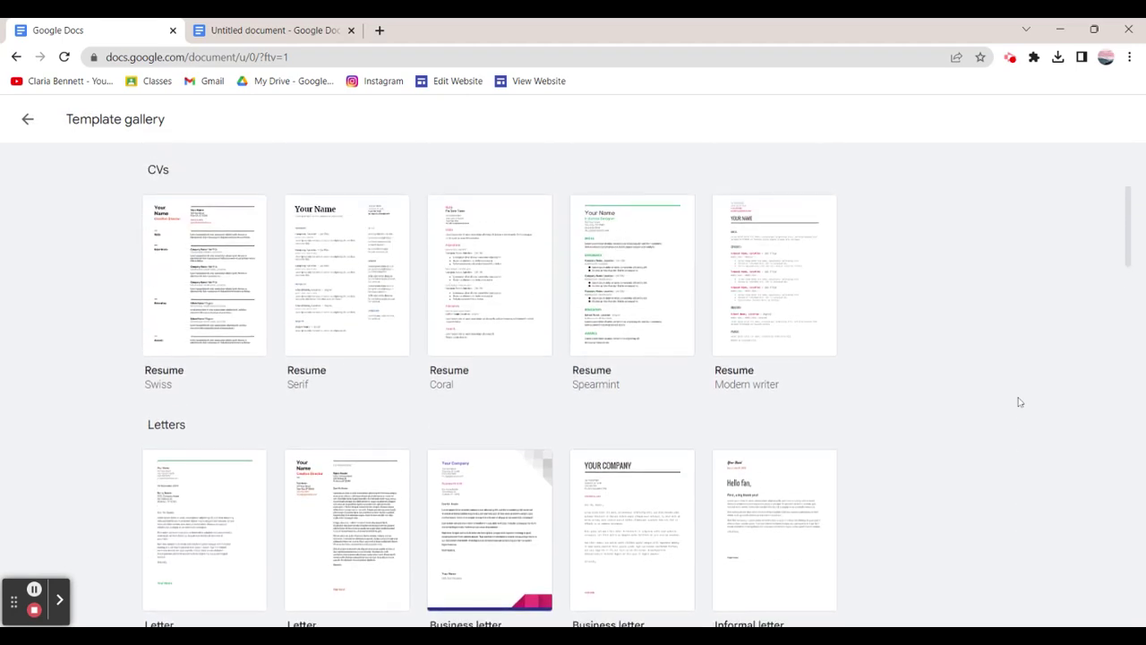
scroll(1018, 402, down, 4)
scroll(1018, 402, down, 14)
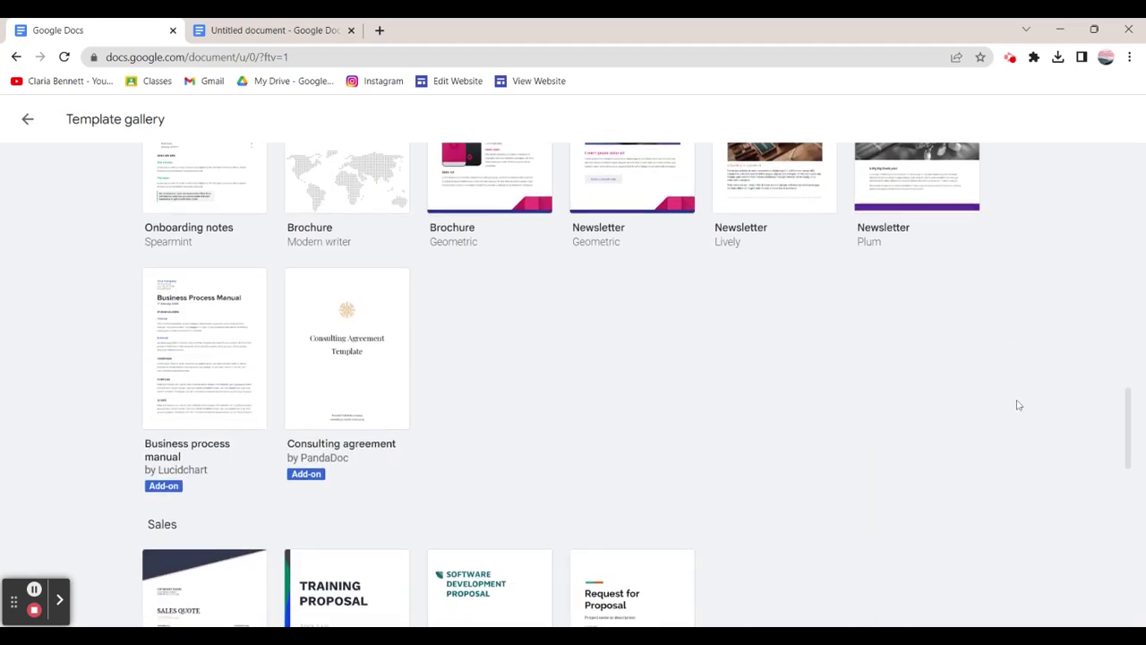
scroll(1018, 407, down, 5)
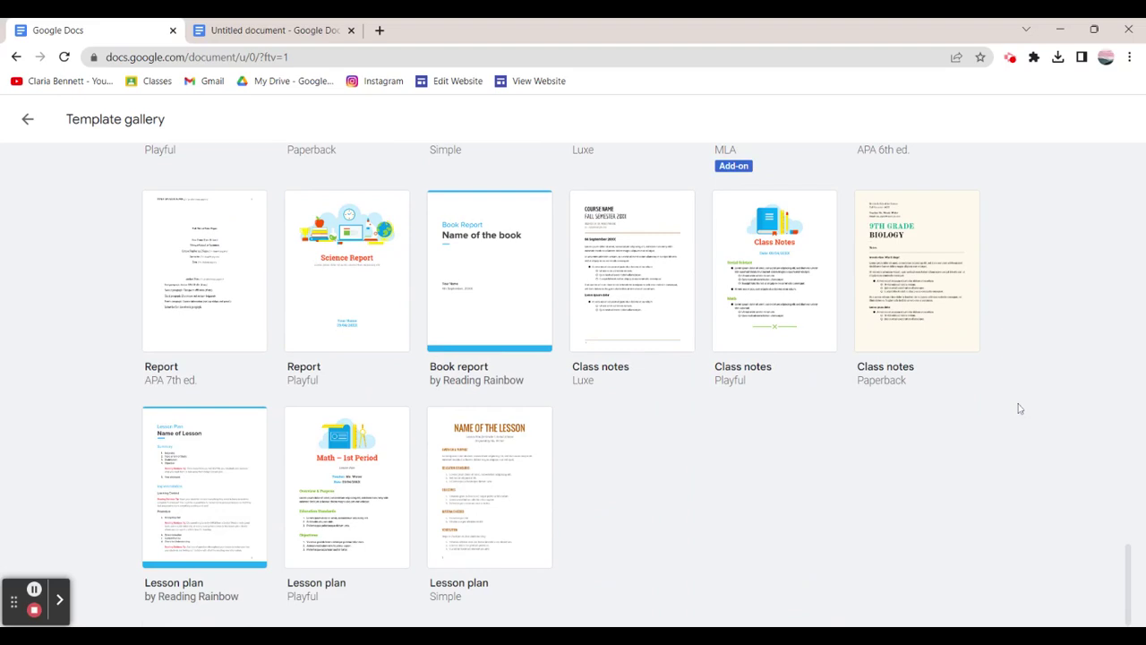
click(174, 34)
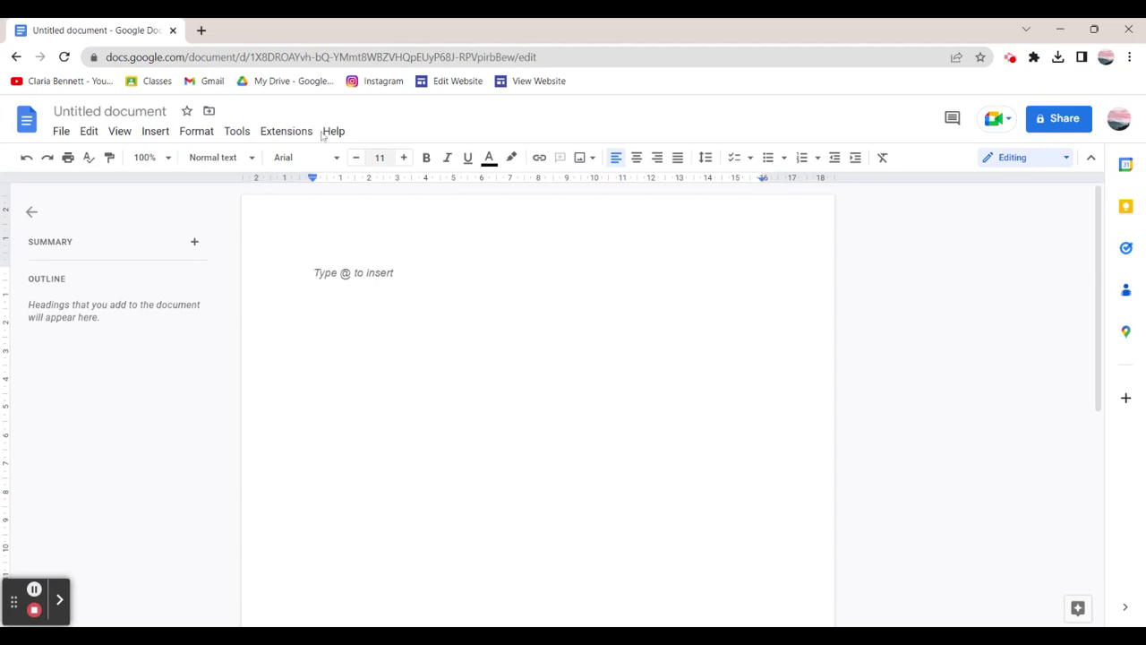
Rename the document to 'Tutorial Docs'.
click(157, 112)
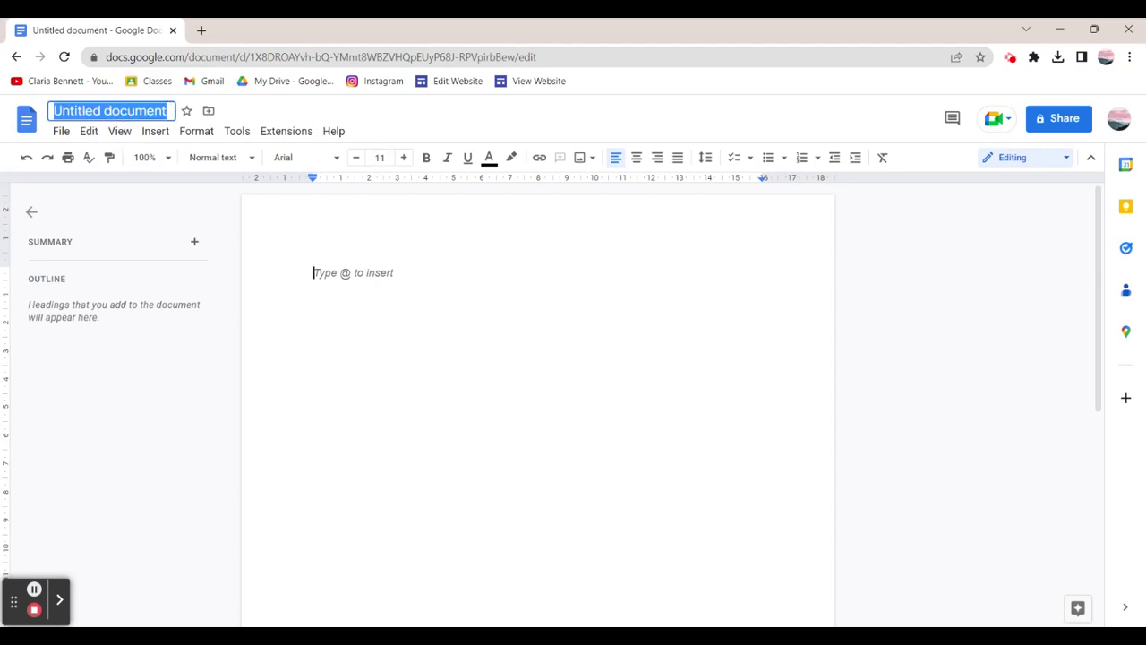
text(Tutorial Docs)
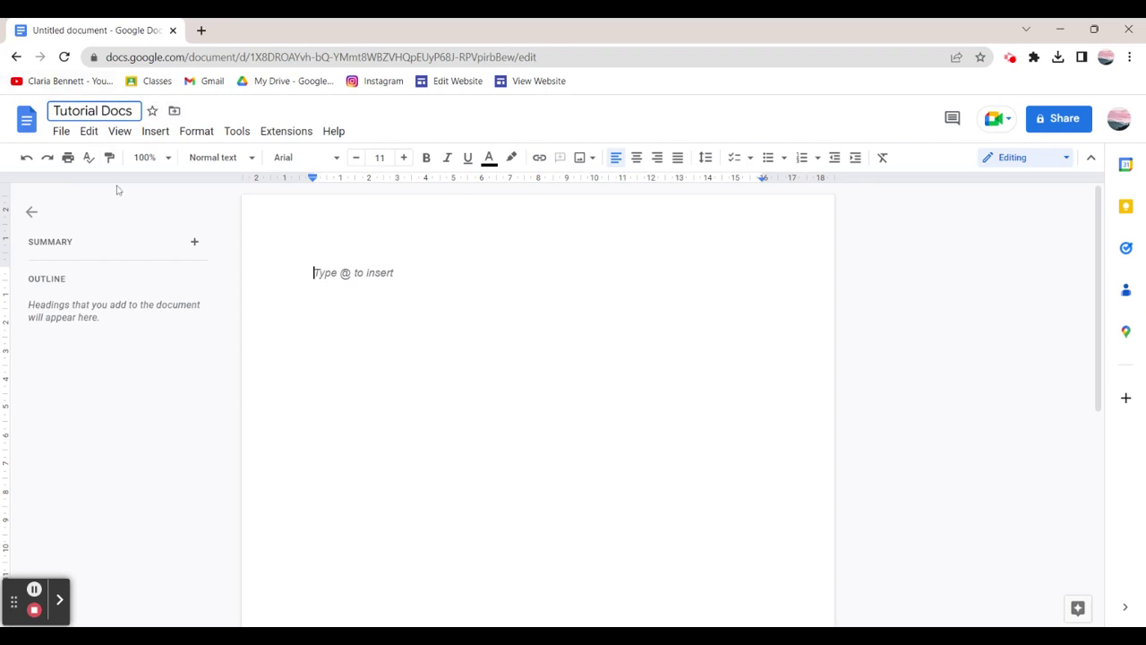
key(Return)
click(117, 113)
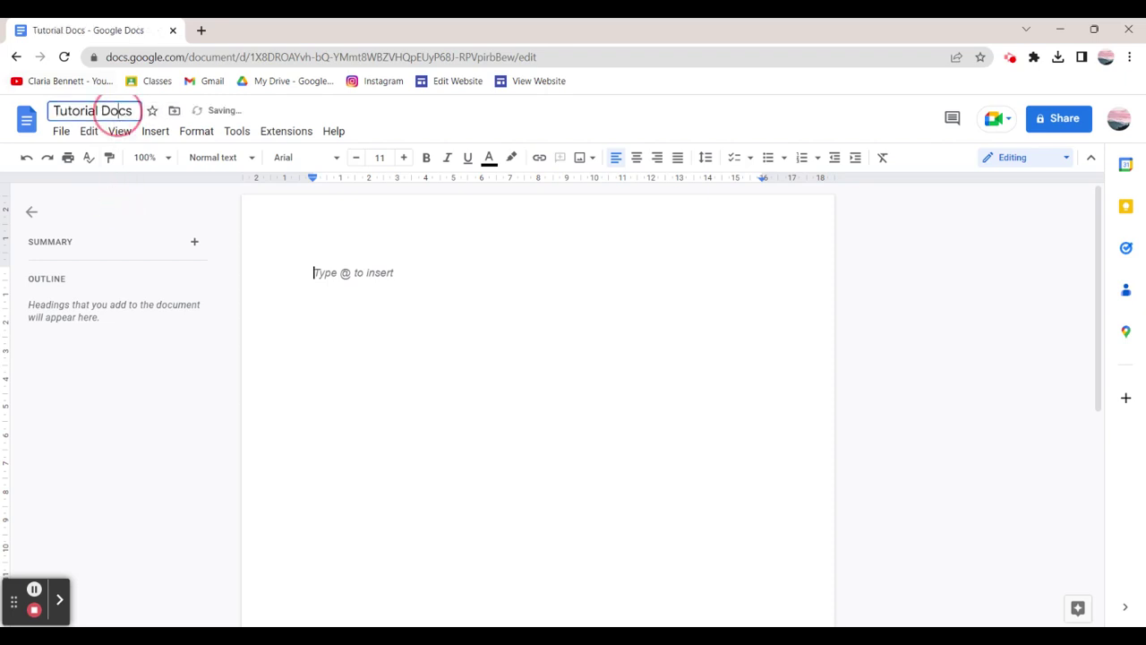
click(152, 205)
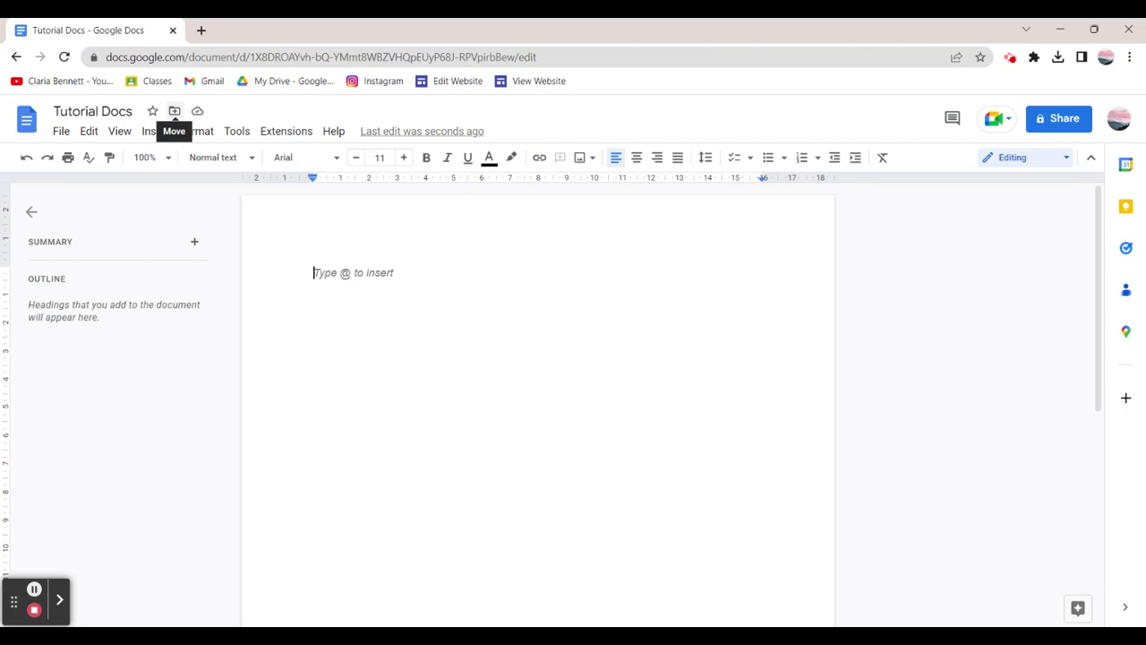
Move the document into the Youtube Creation Stuff folder and dismiss the move notice.
click(175, 110)
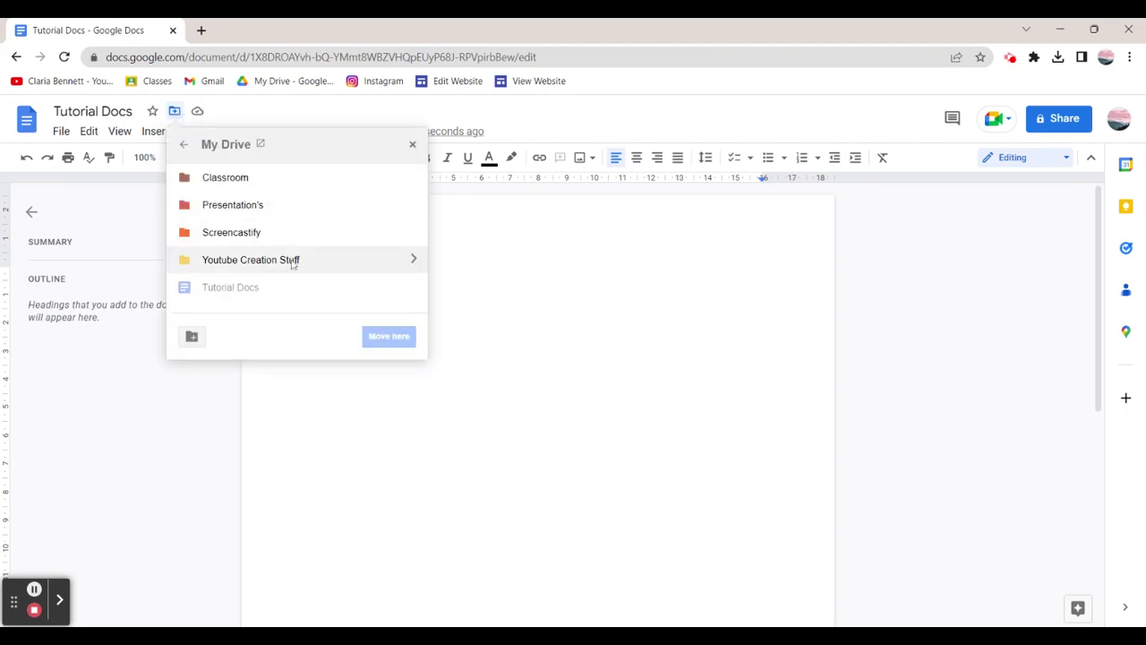
click(292, 260)
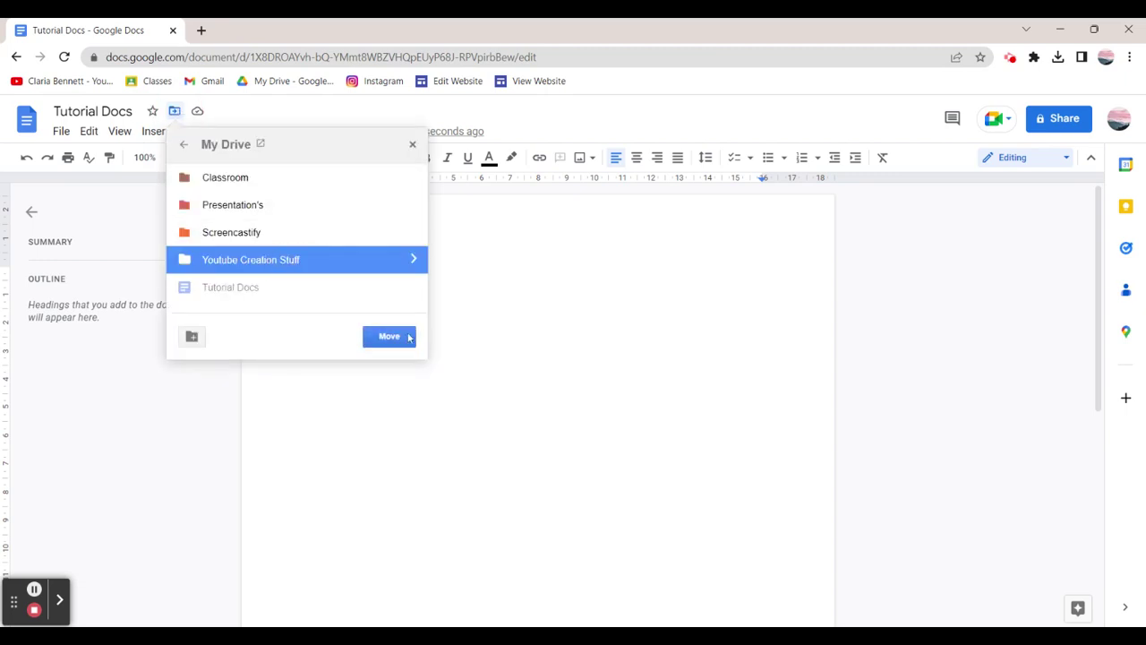
click(402, 336)
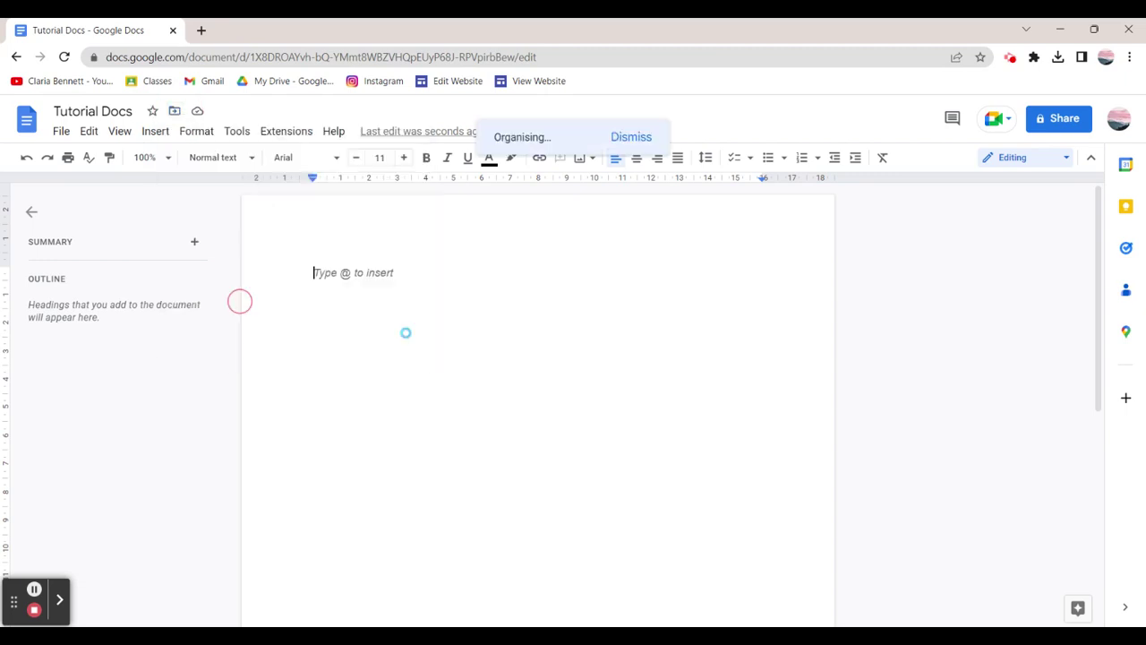
click(197, 112)
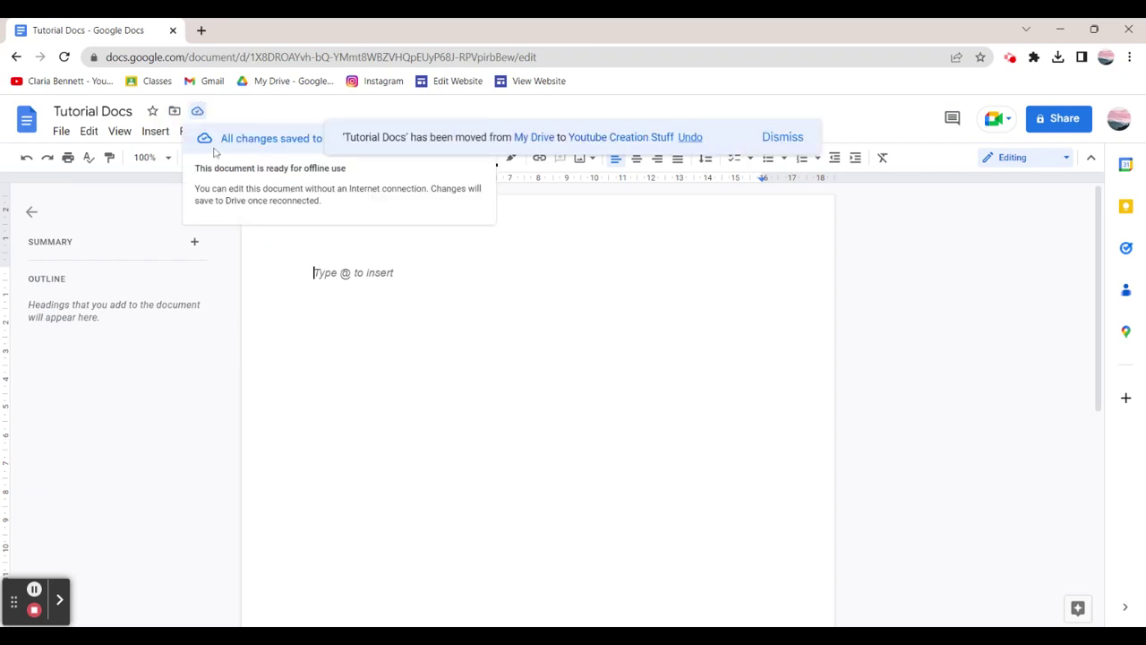
click(782, 137)
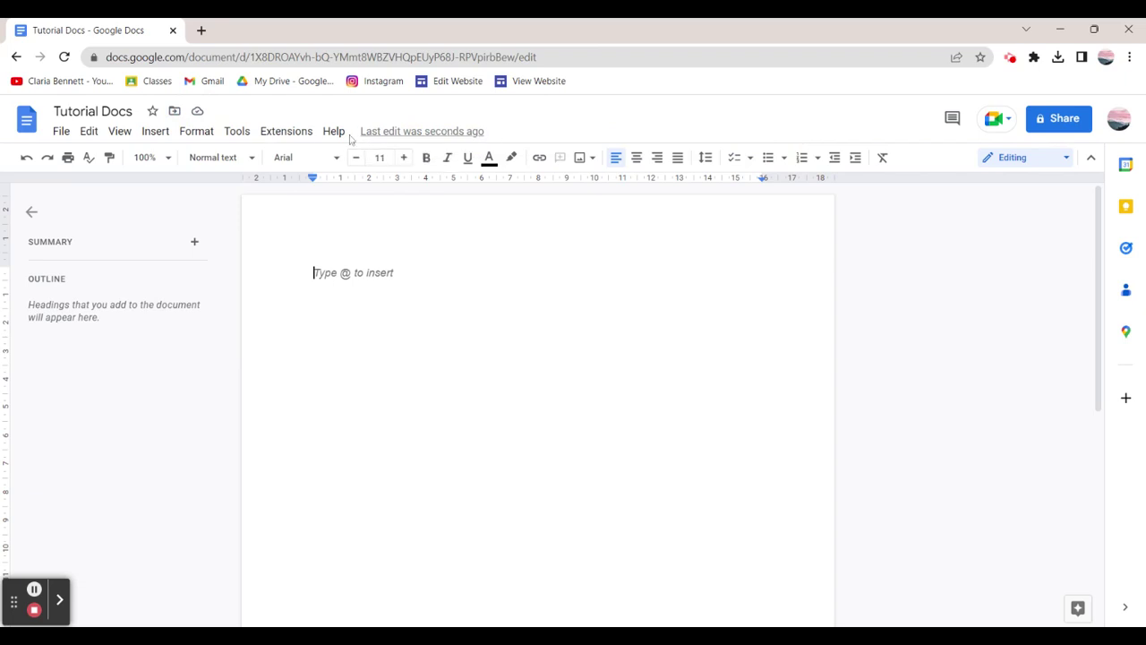
Check the comment history and its All filter, then bring up the Share dialog for Tutorial Docs.
click(952, 118)
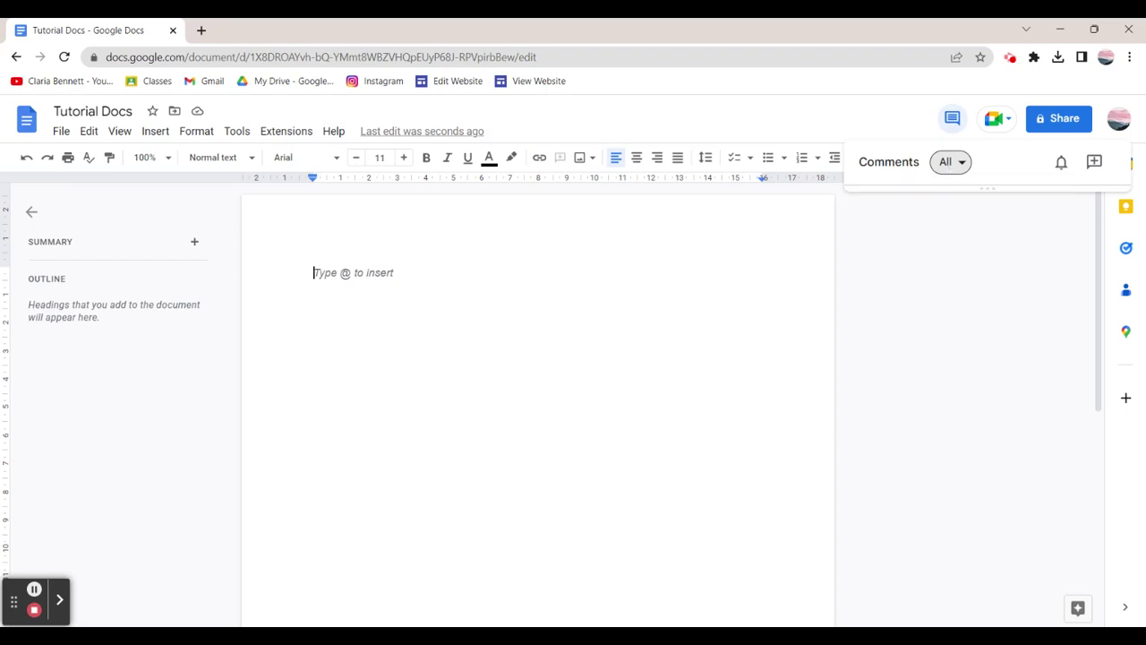
click(953, 166)
click(953, 165)
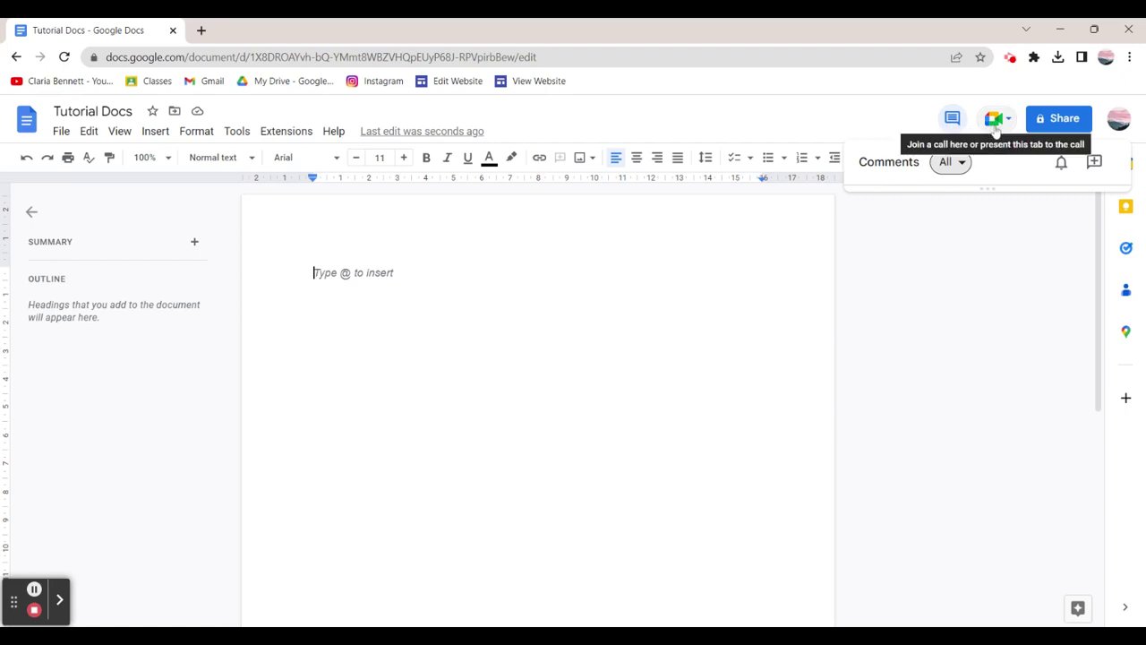
click(1045, 127)
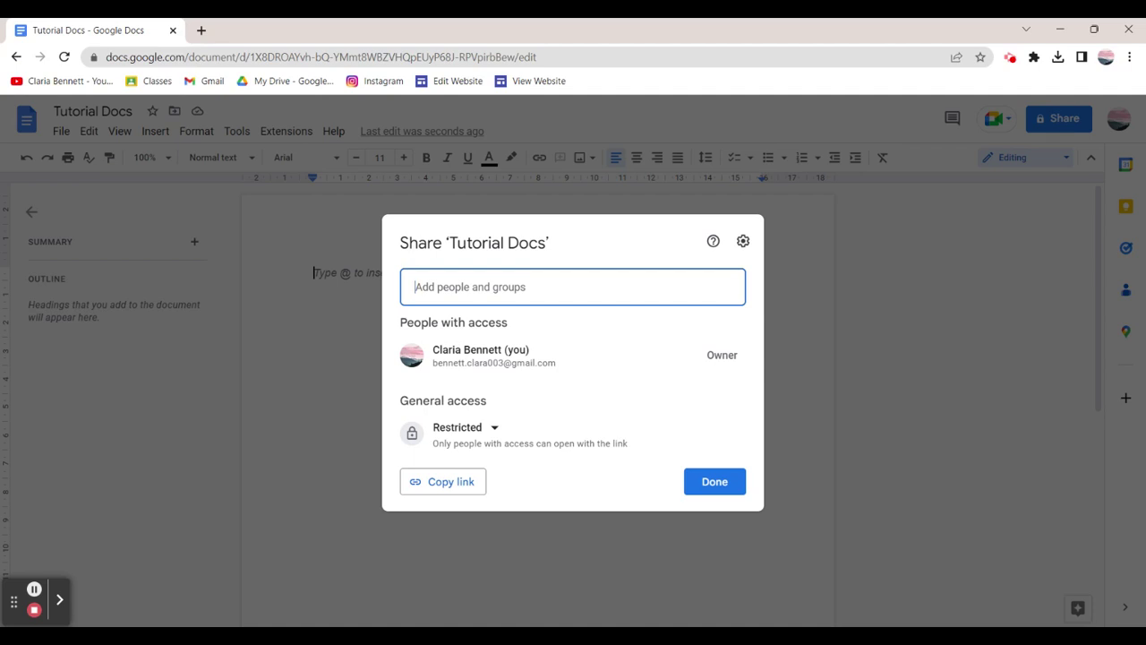
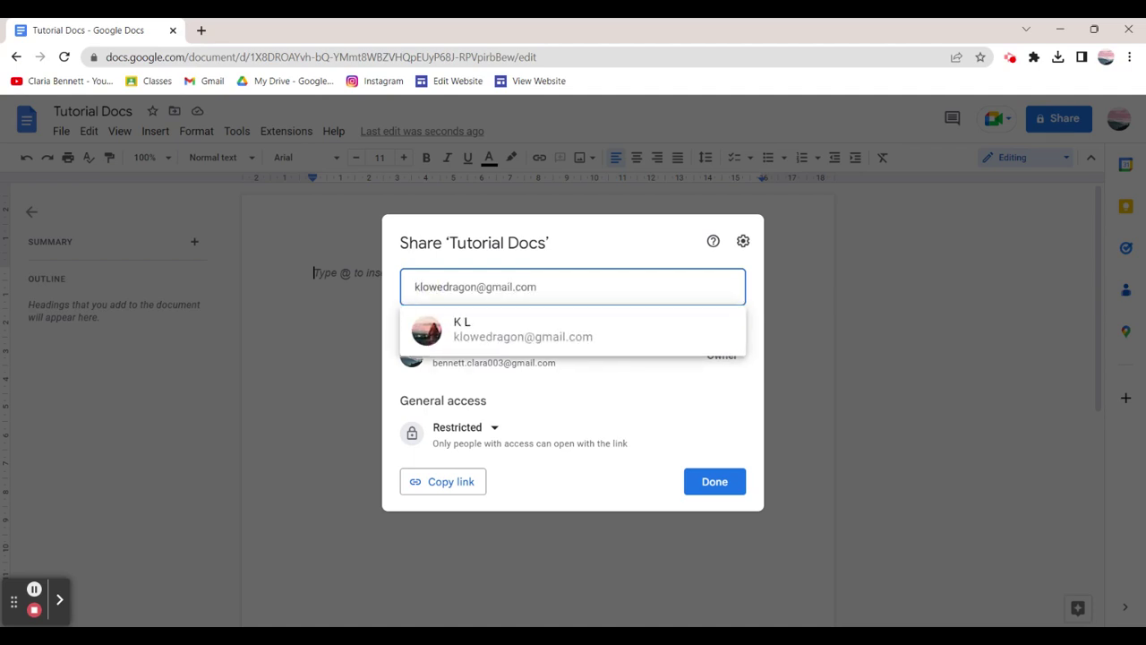
Set General access to Anyone with the link with the Viewer role, adding no people.
click(543, 292)
click(266, 289)
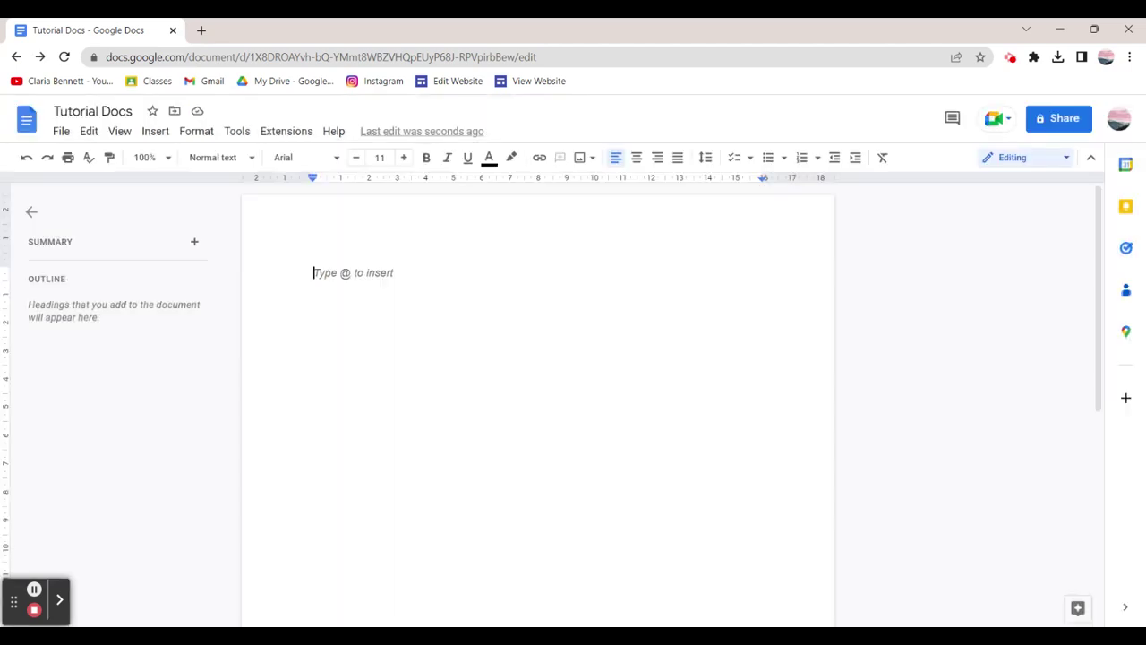
click(1053, 118)
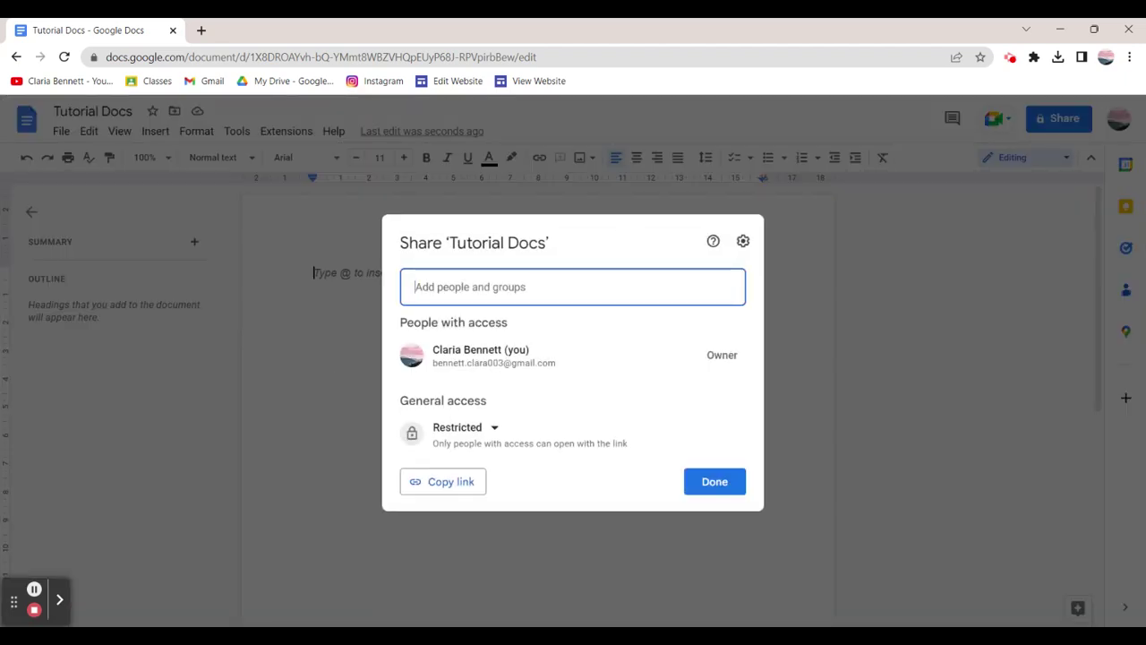
click(484, 429)
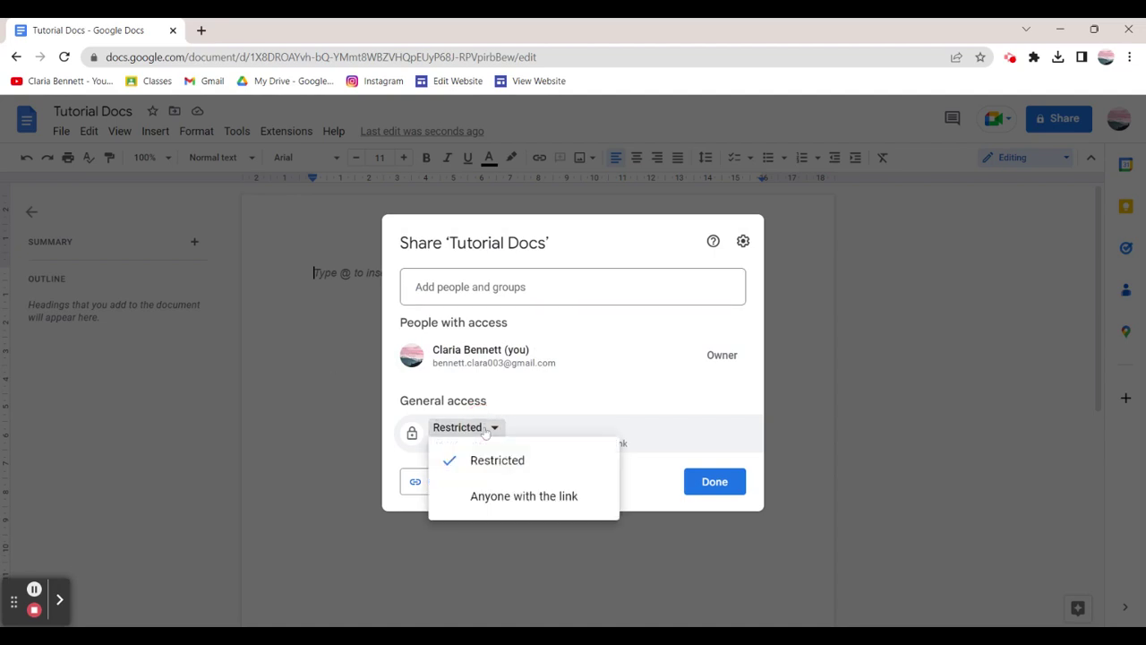
click(504, 496)
click(703, 430)
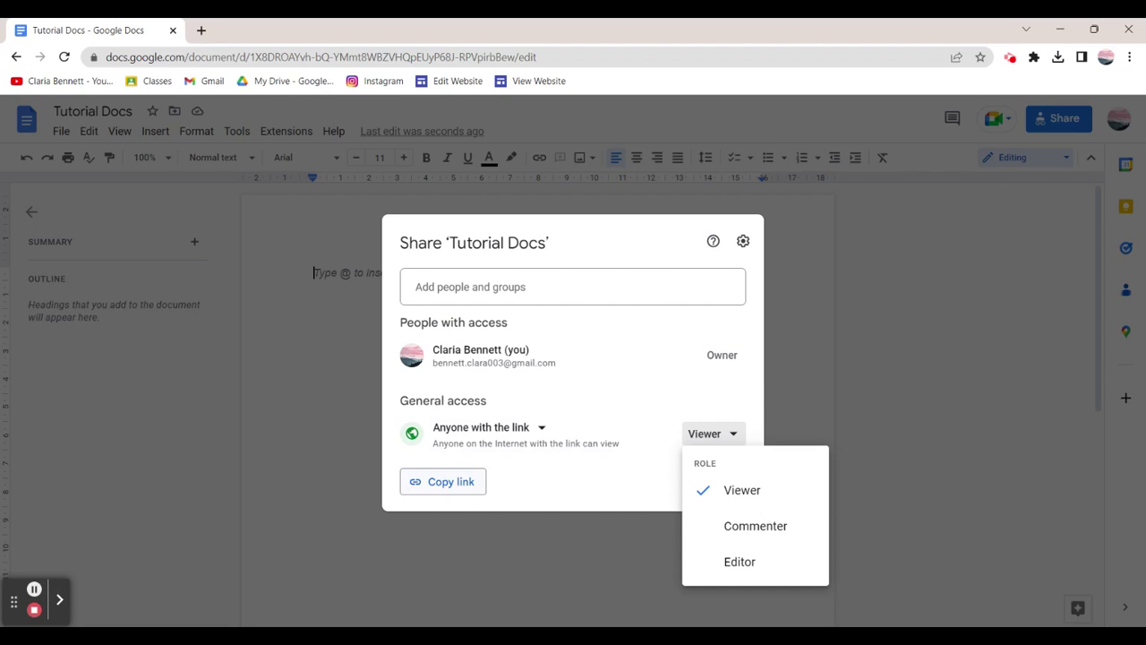
click(319, 456)
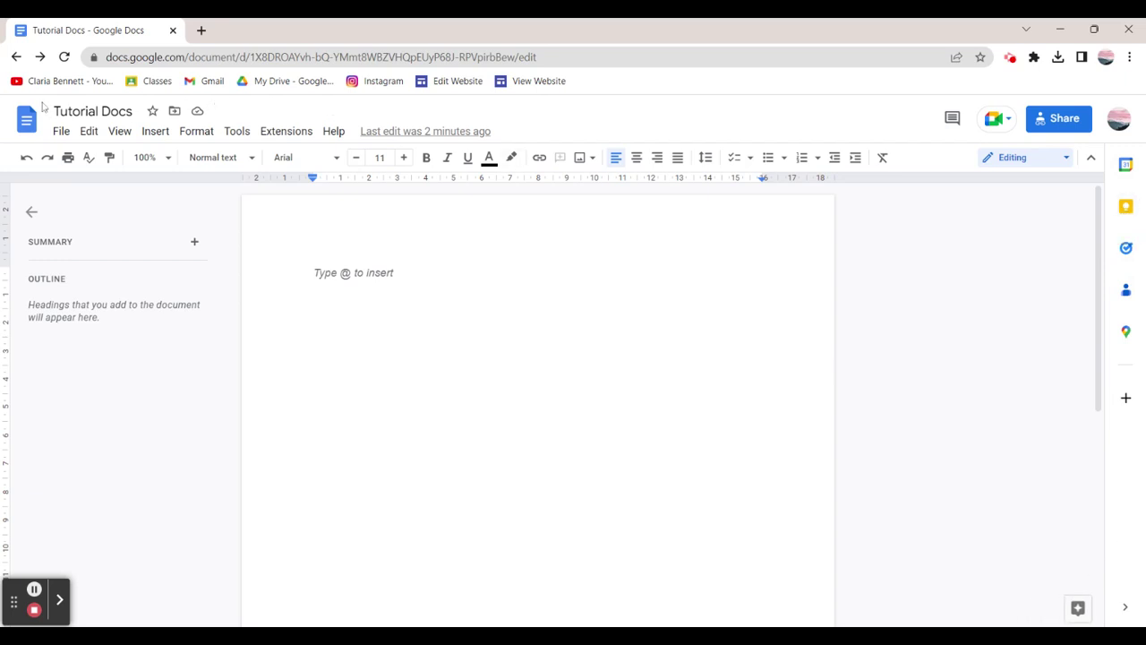
Browse the File menu's Share, Email and Download submenus, then make Tutorial Docs available offline.
click(70, 132)
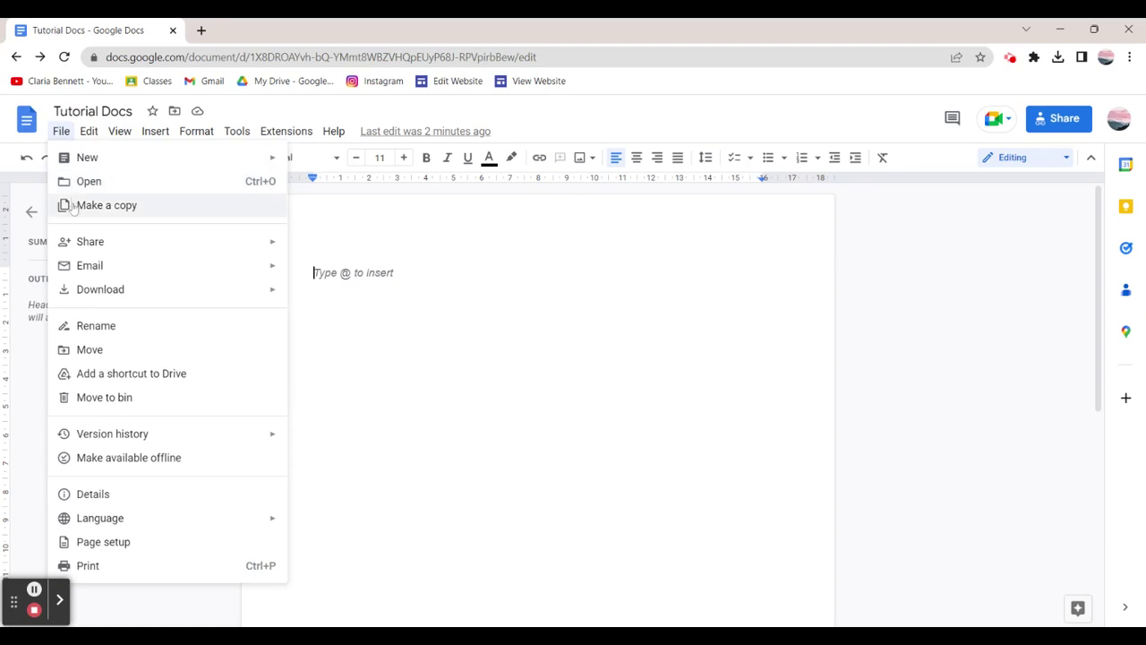
mouse_move(79, 242)
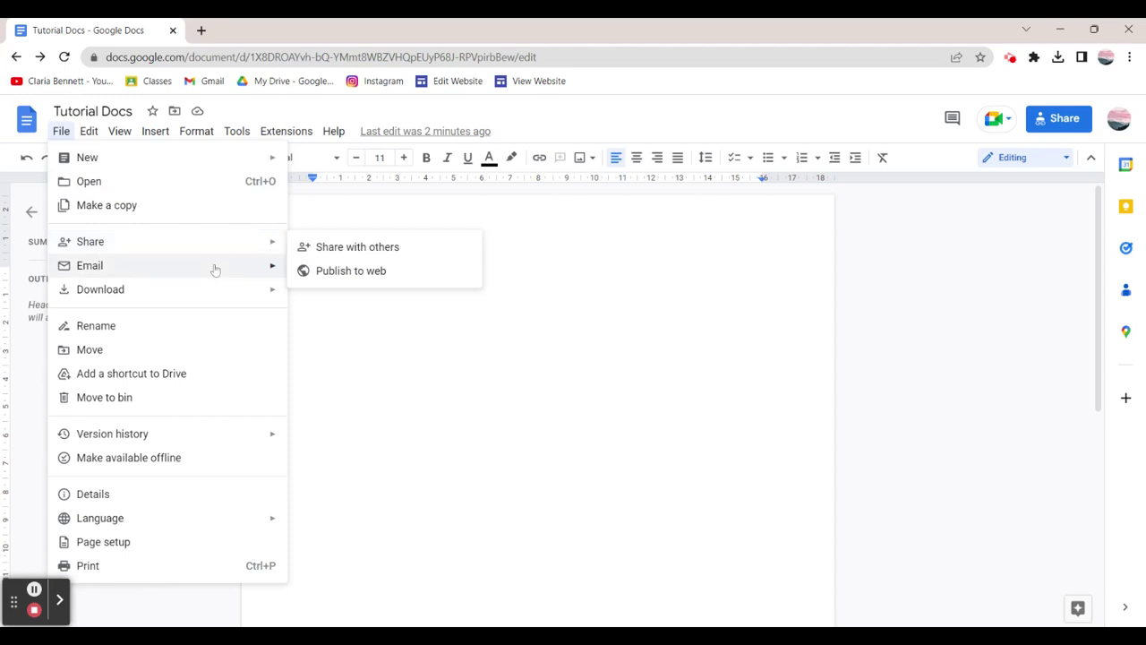
mouse_move(215, 265)
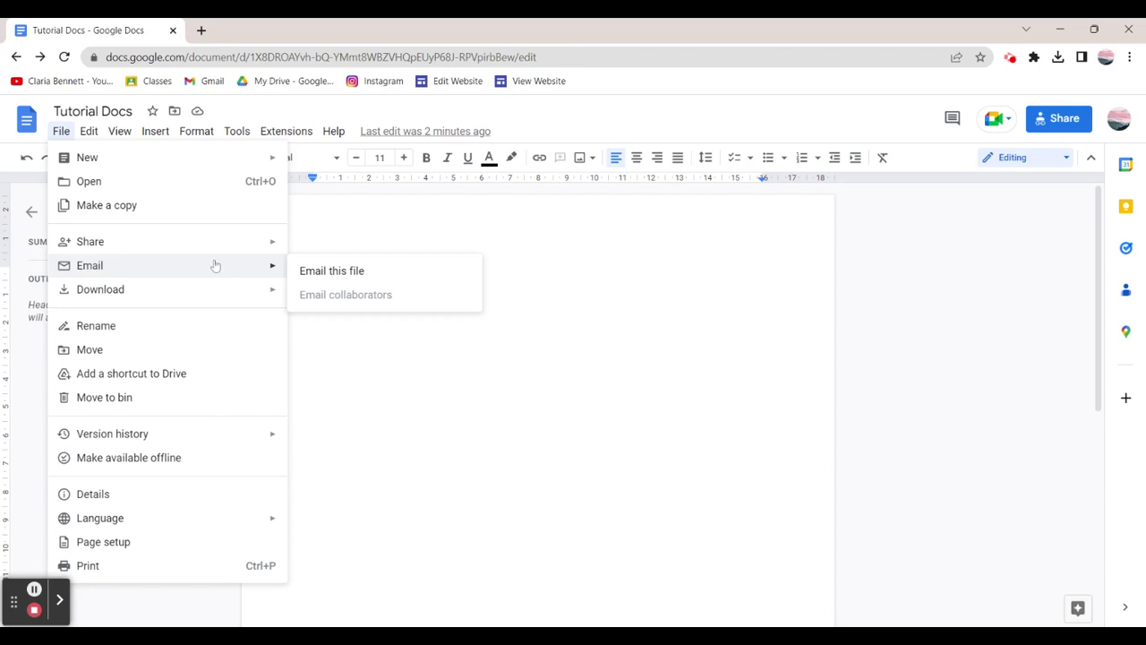
mouse_move(217, 292)
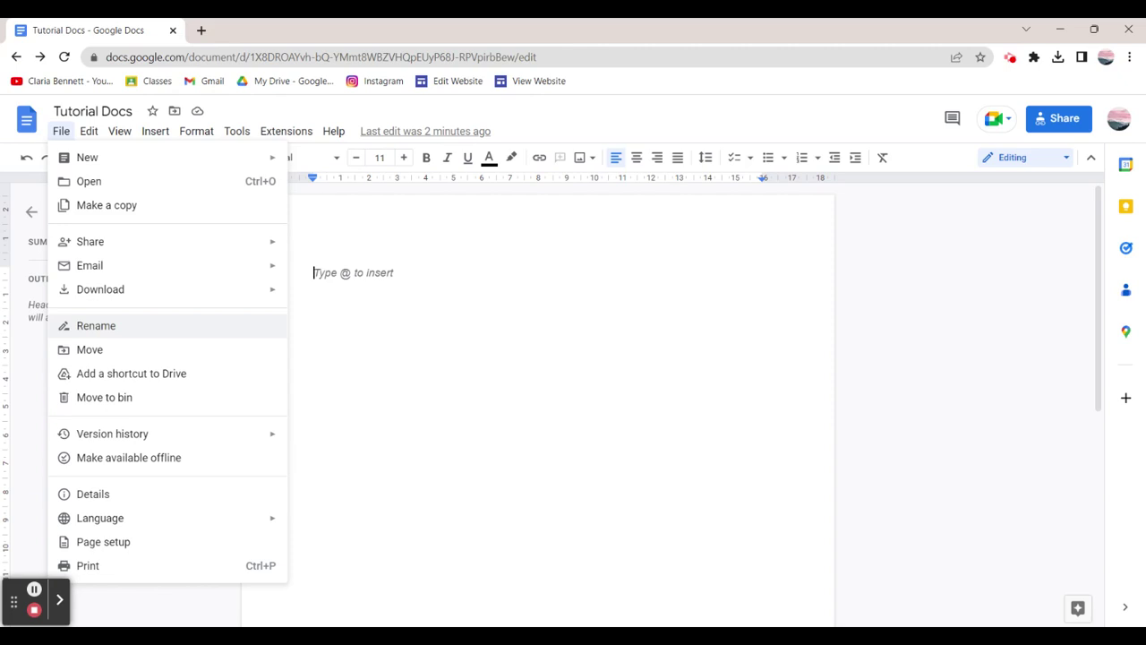
click(181, 462)
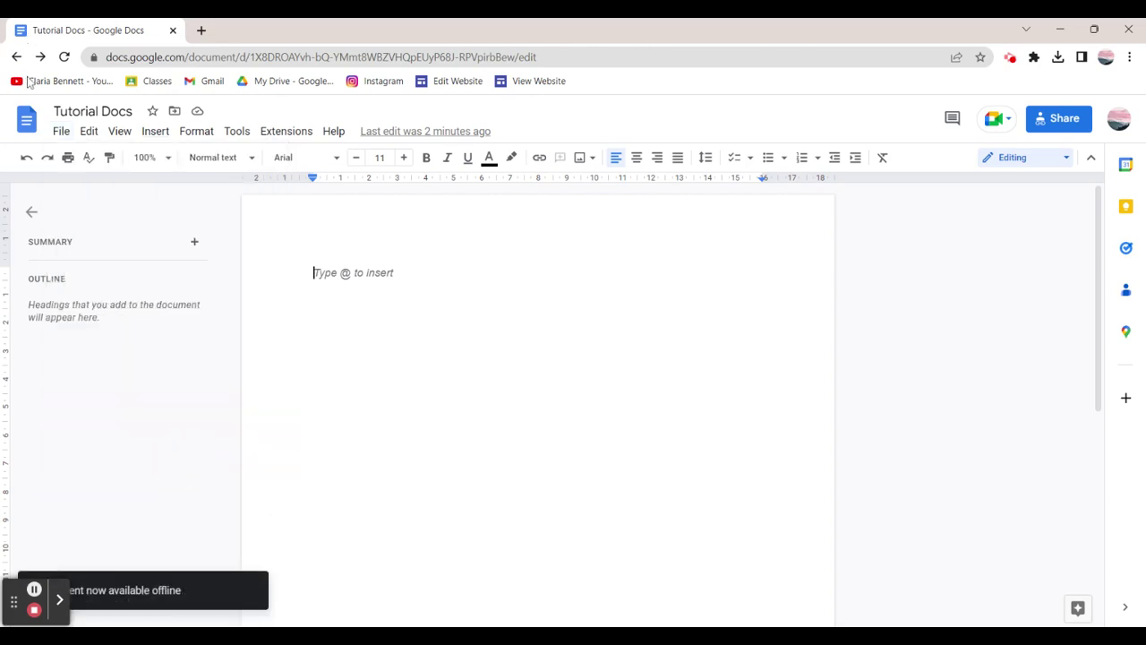
click(59, 132)
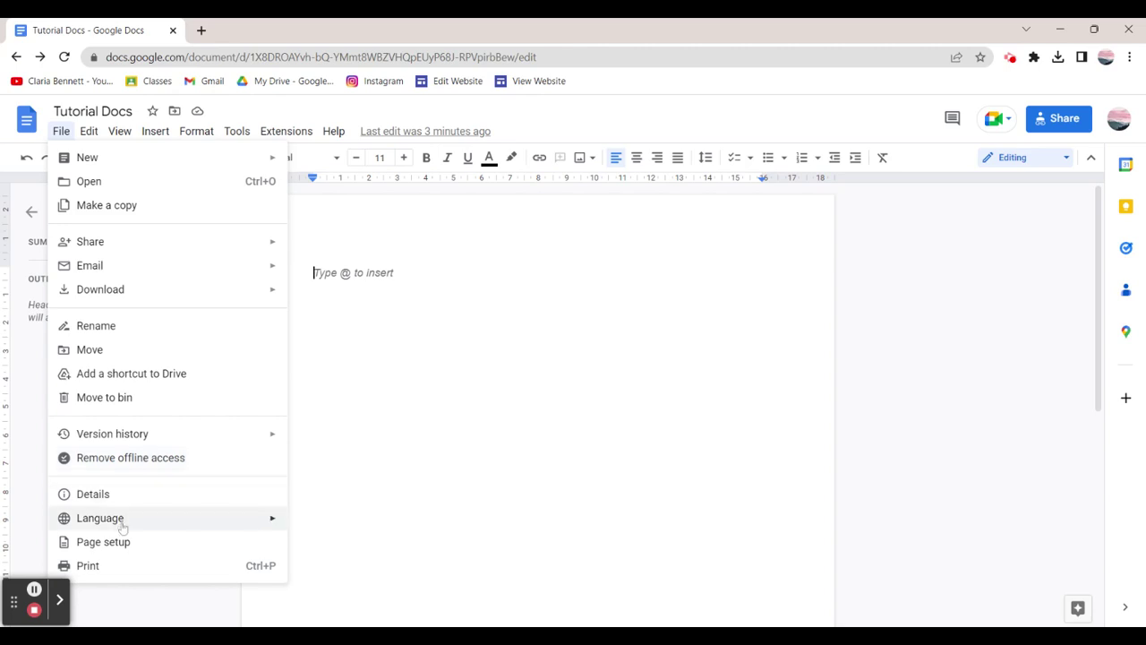
mouse_move(123, 526)
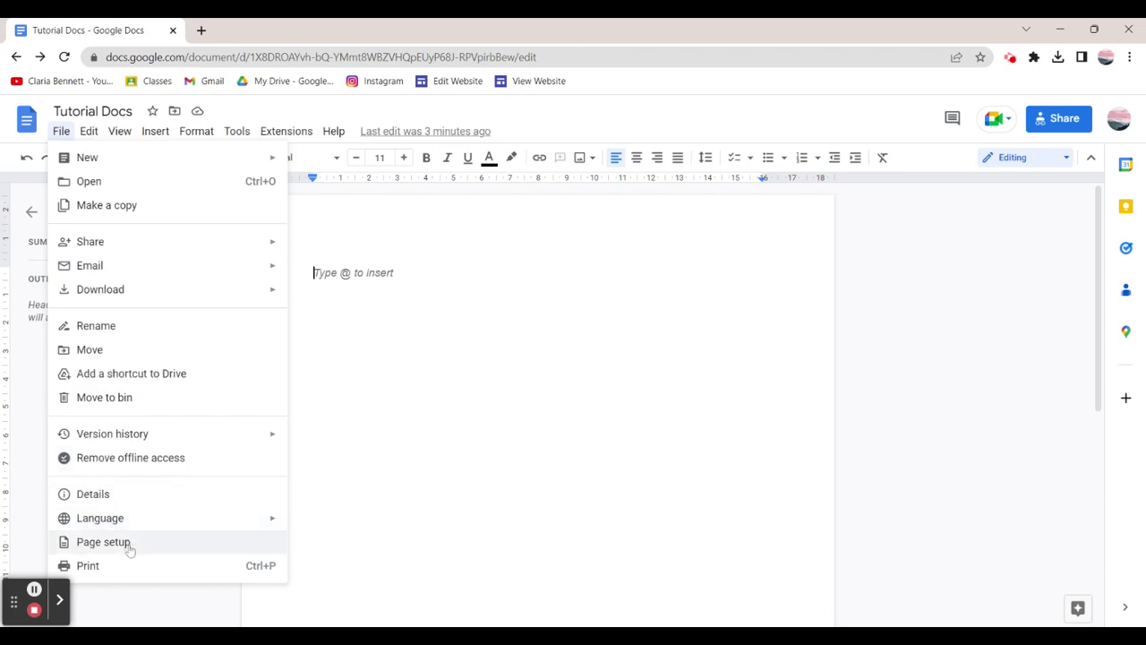
click(119, 542)
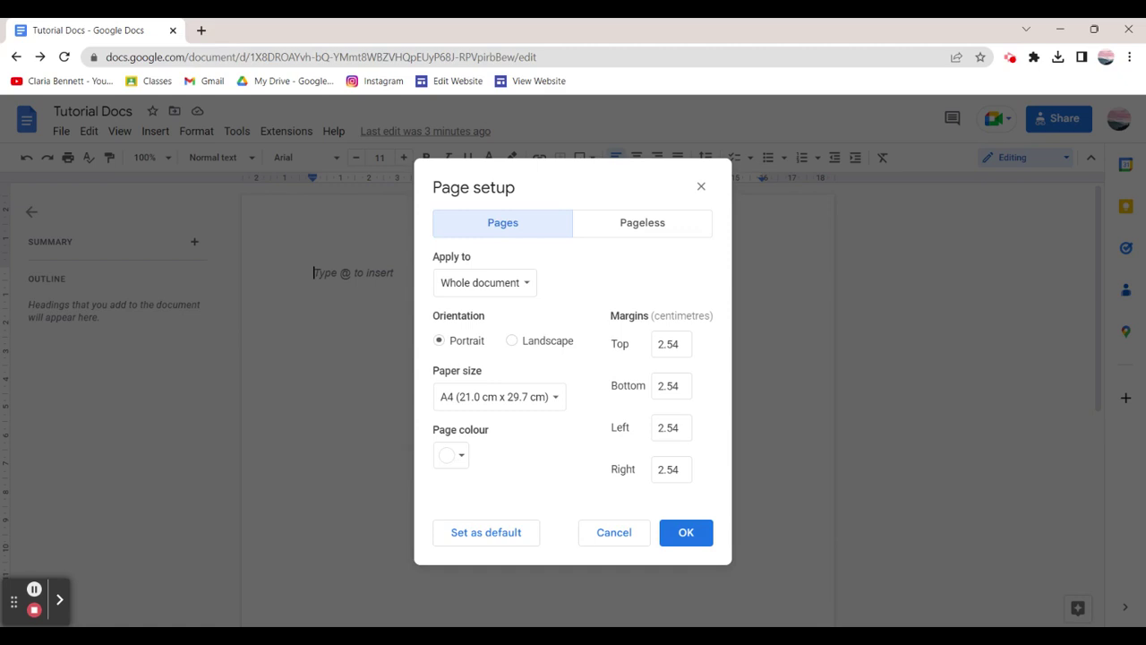
click(663, 234)
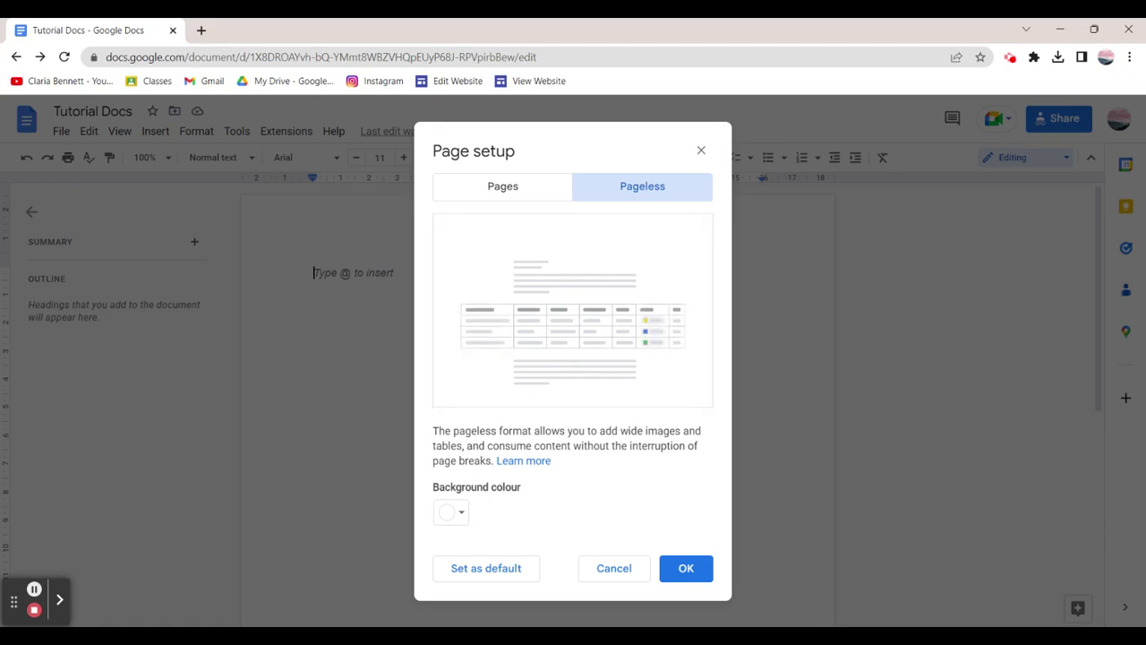
click(701, 149)
click(62, 132)
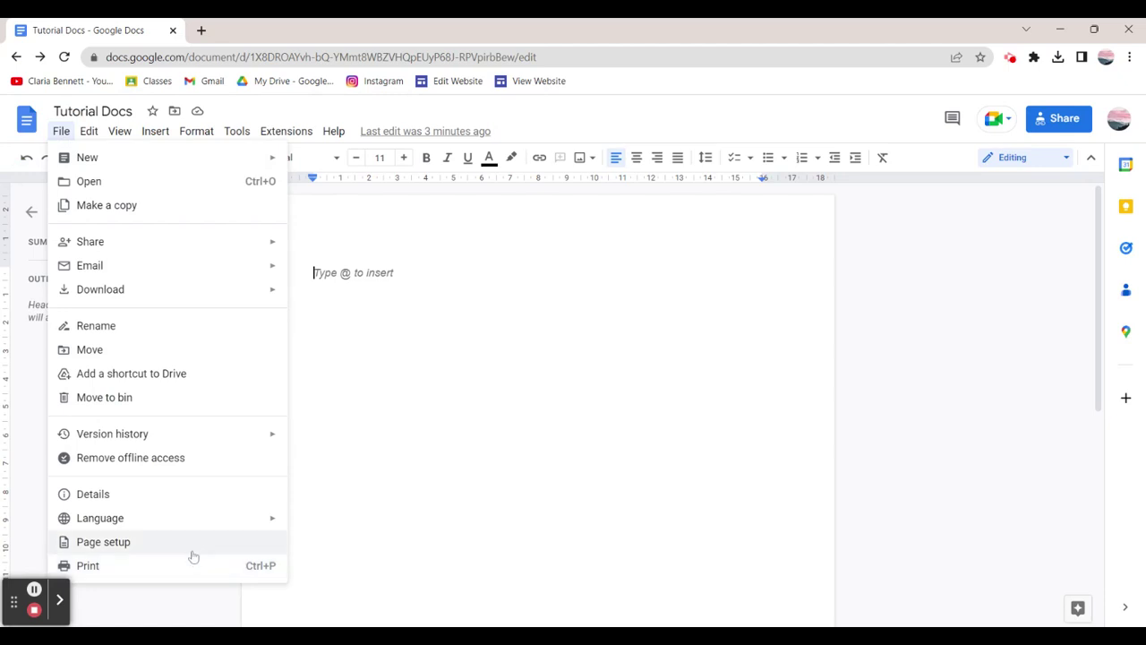
click(171, 496)
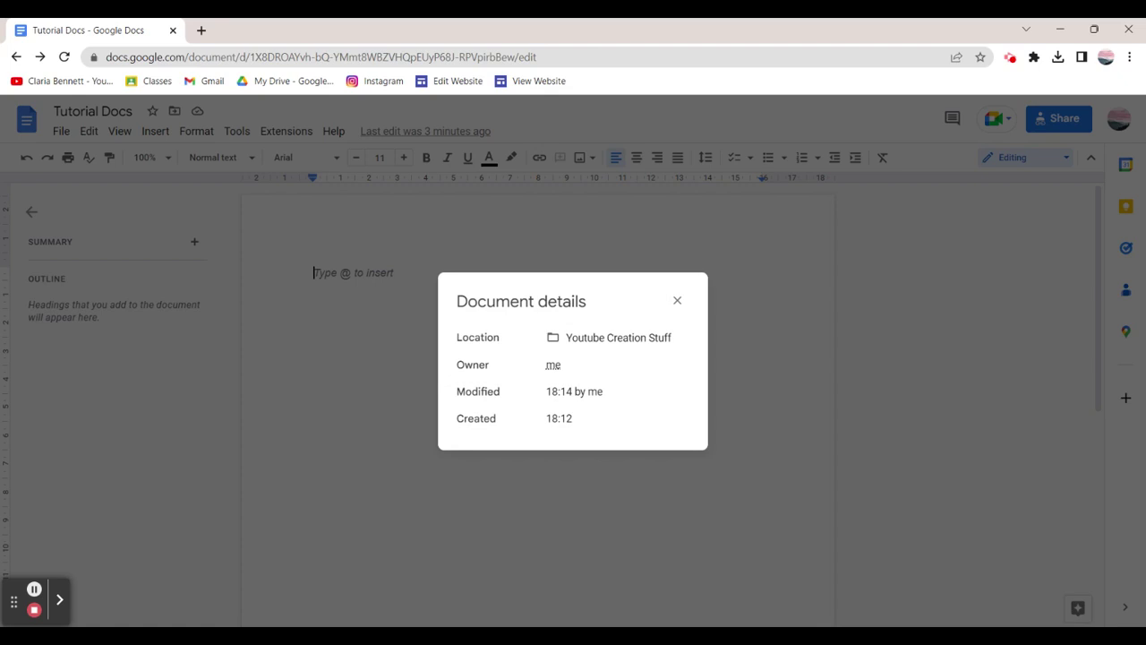
click(678, 301)
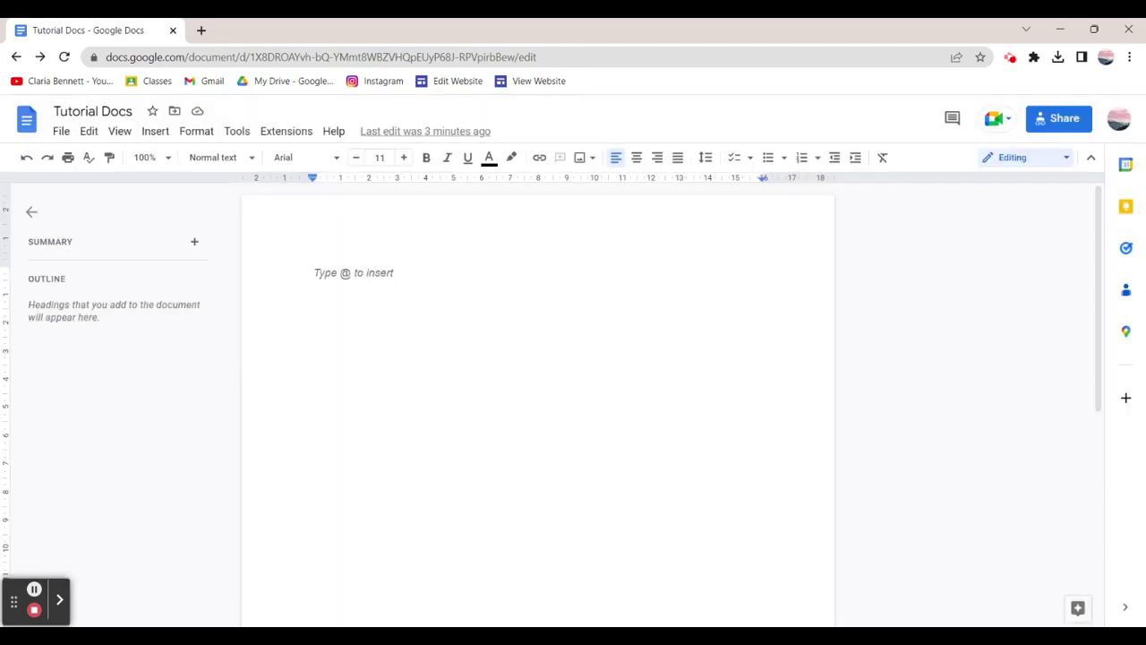
click(1026, 159)
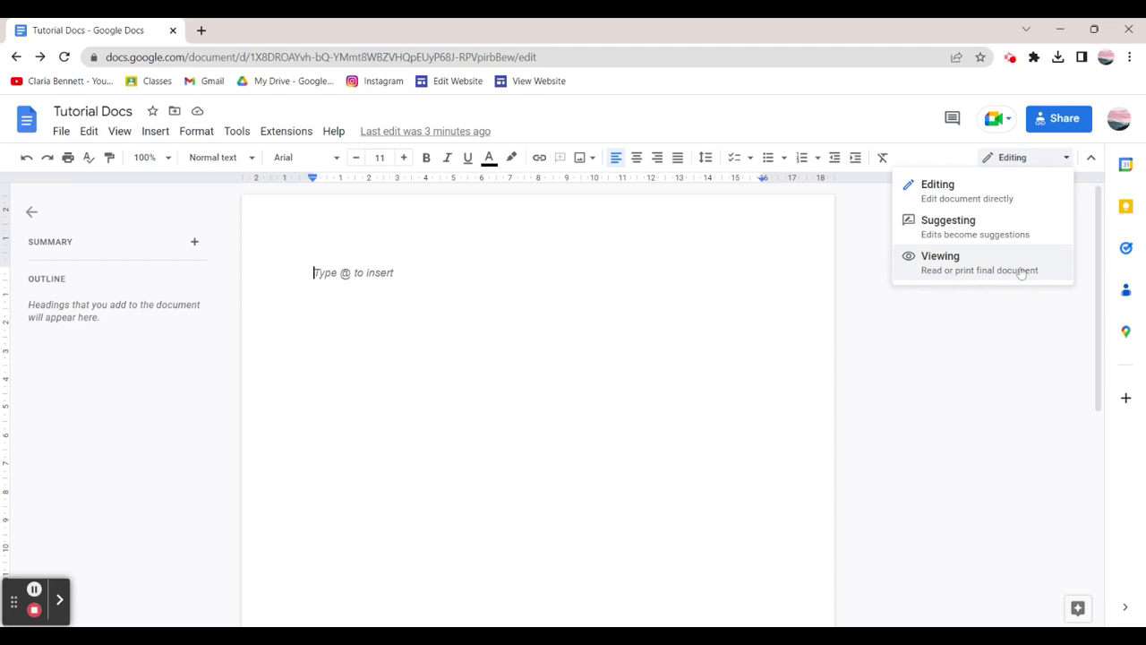
click(1004, 359)
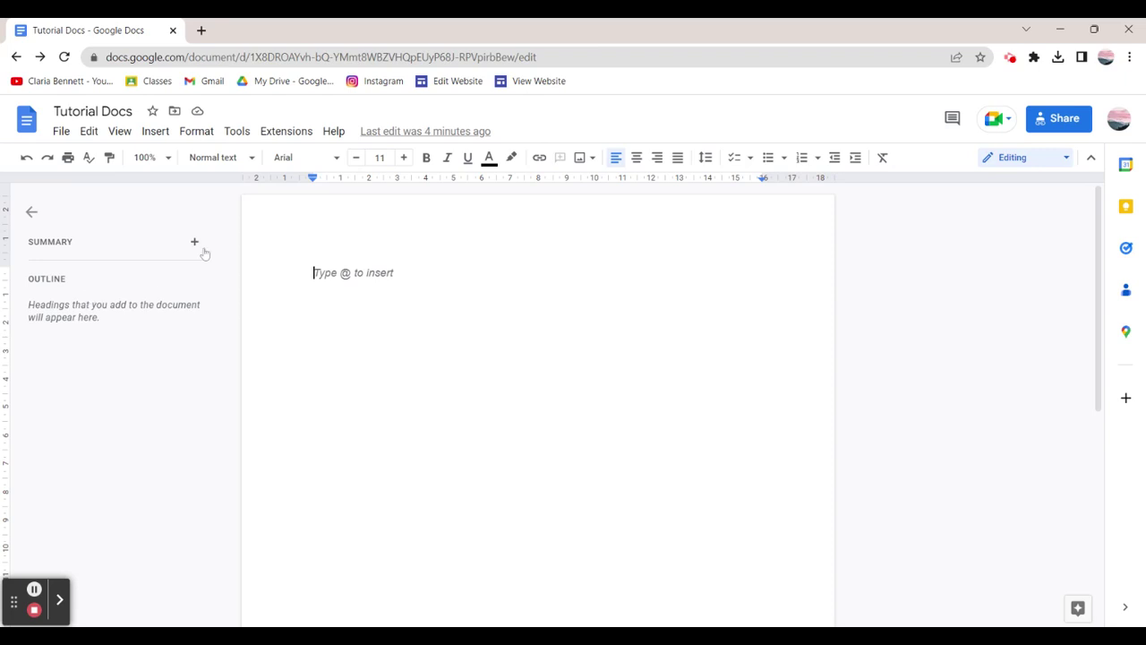
mouse_move(204, 253)
click(89, 131)
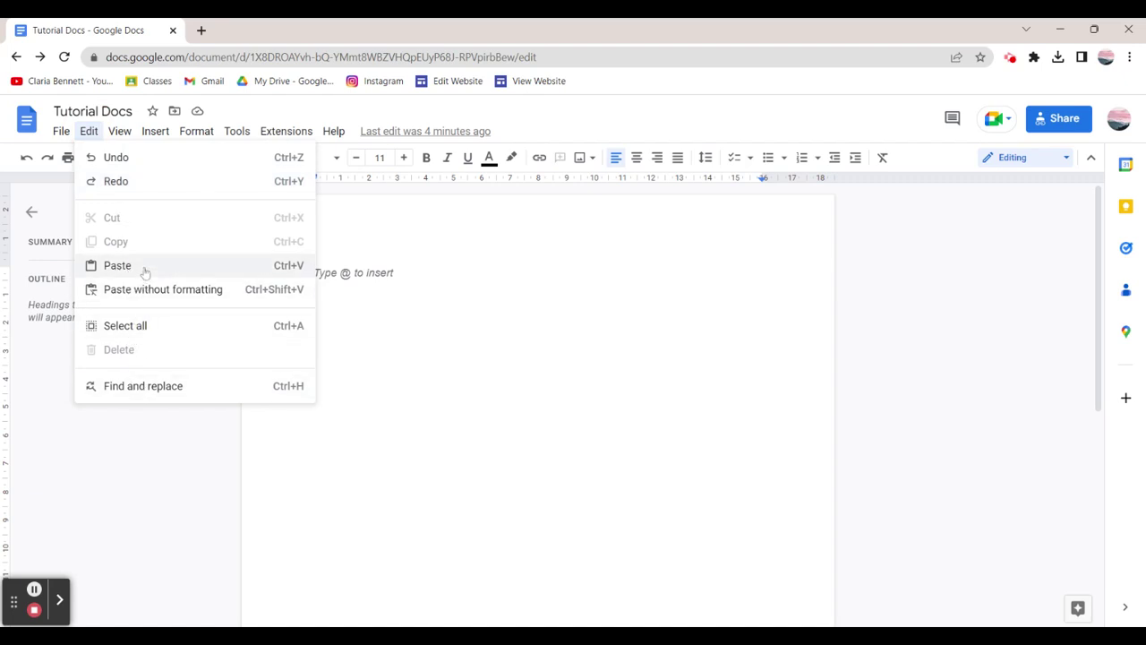
mouse_move(120, 132)
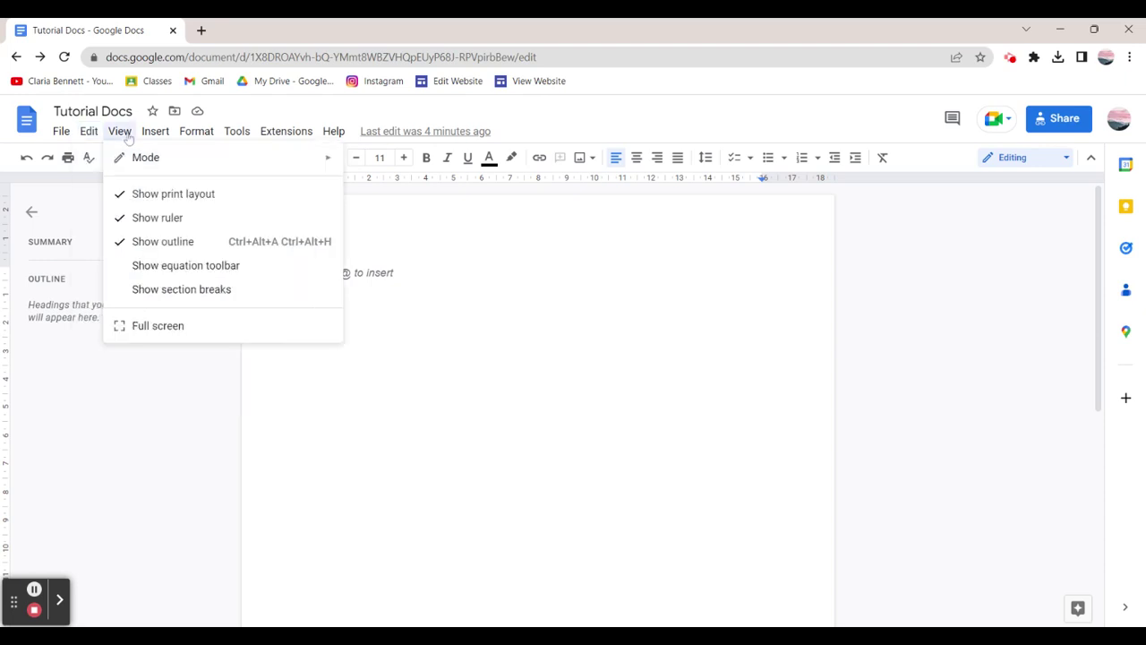
mouse_move(141, 159)
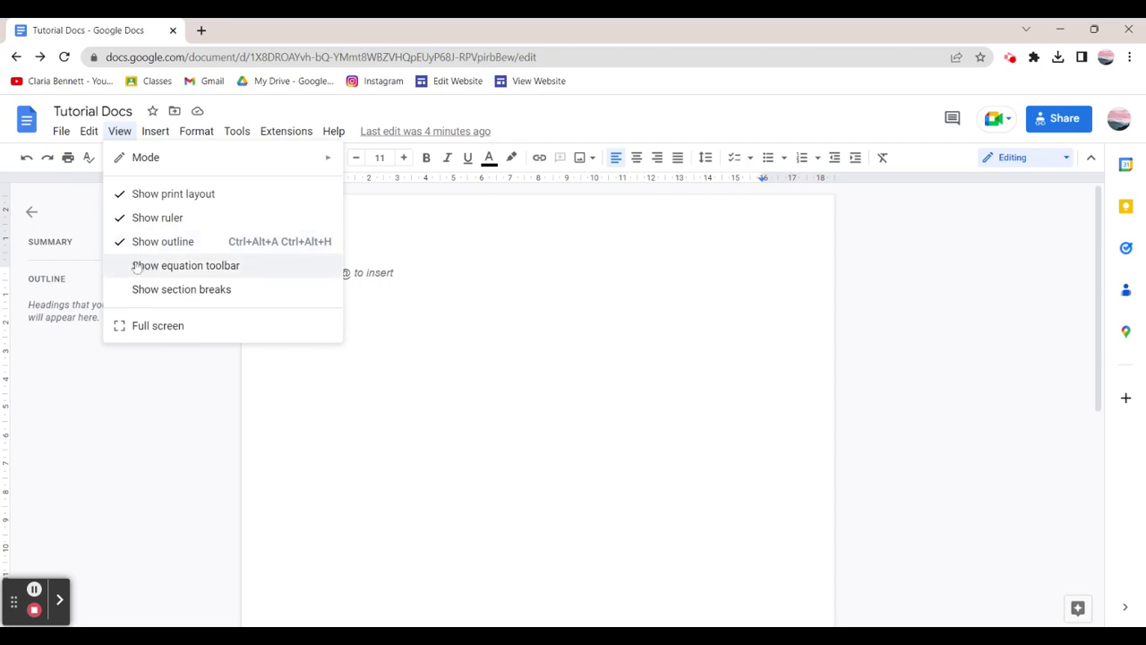
click(137, 326)
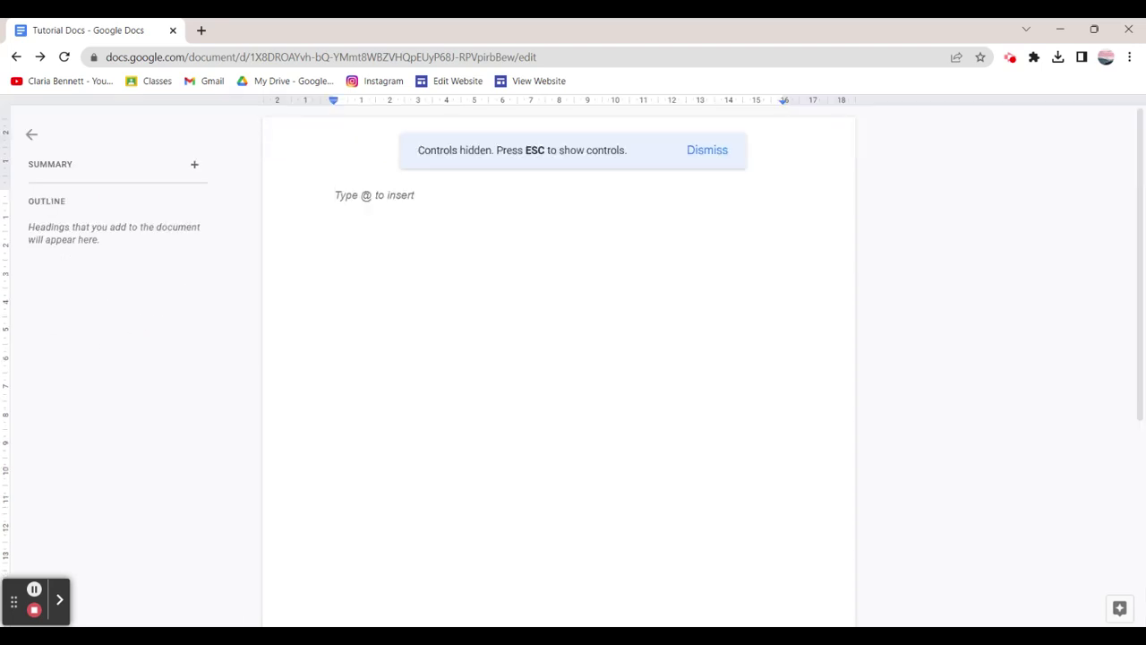
click(711, 150)
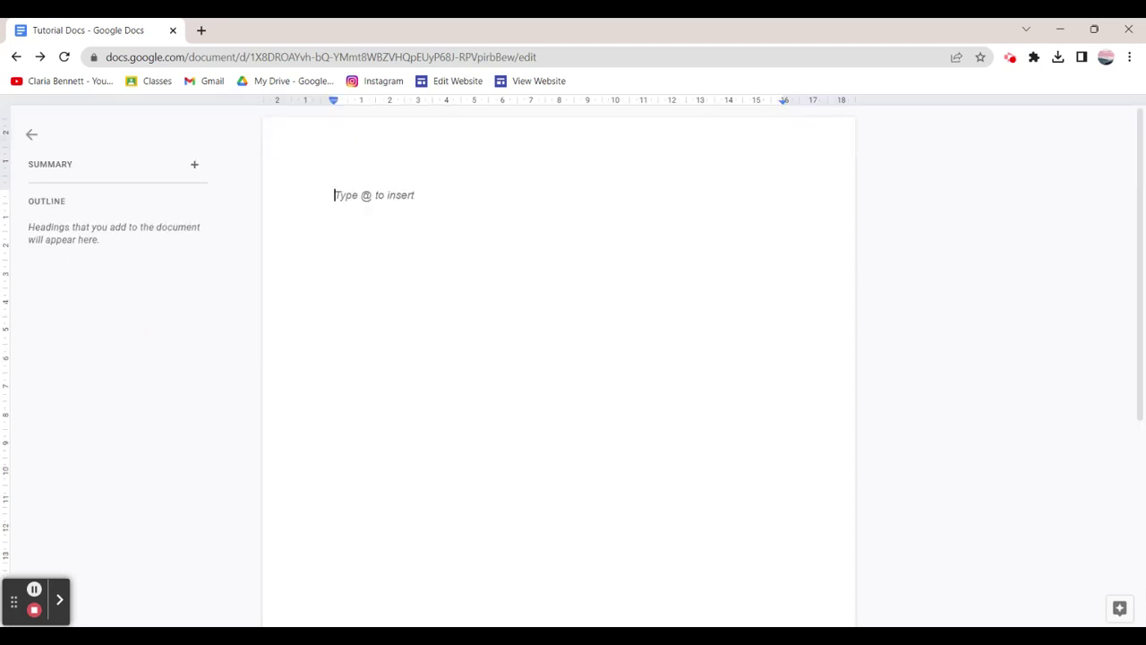
click(59, 599)
key(Escape)
click(328, 602)
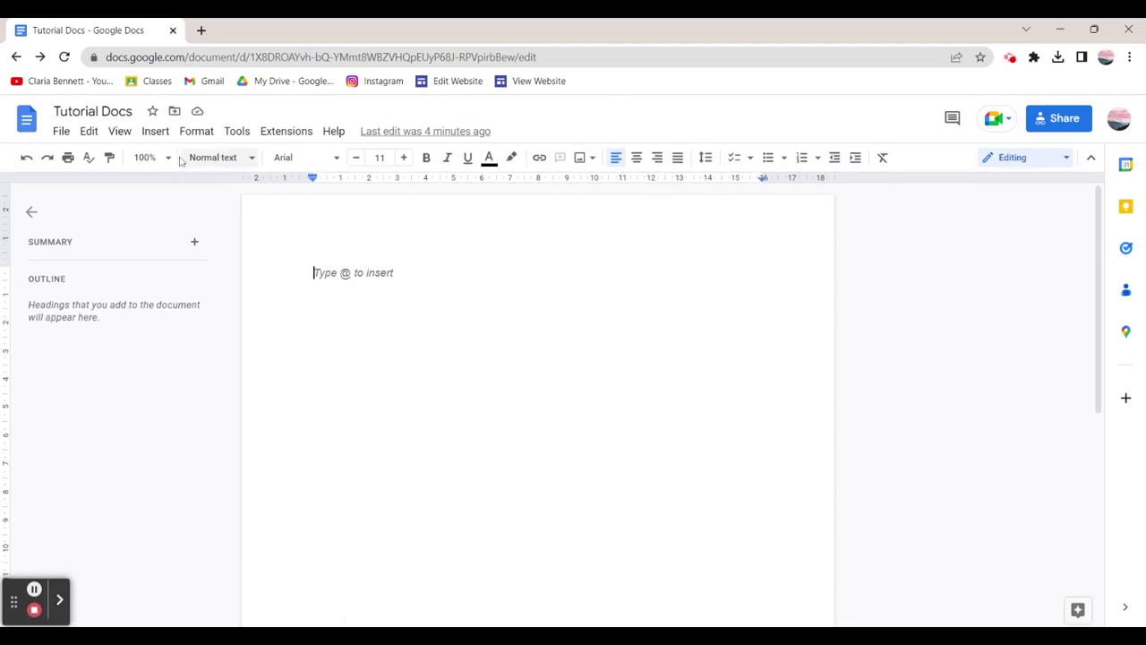
Browse the View menu, then the Insert menu and its submenus such as Building blocks.
click(120, 132)
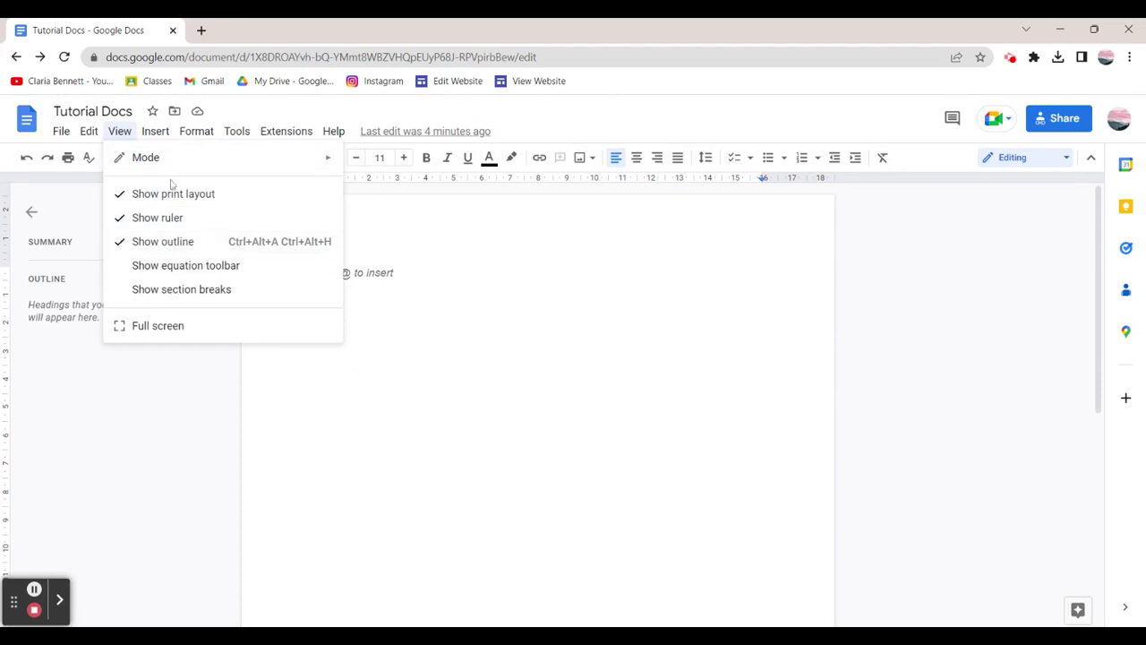
mouse_move(158, 136)
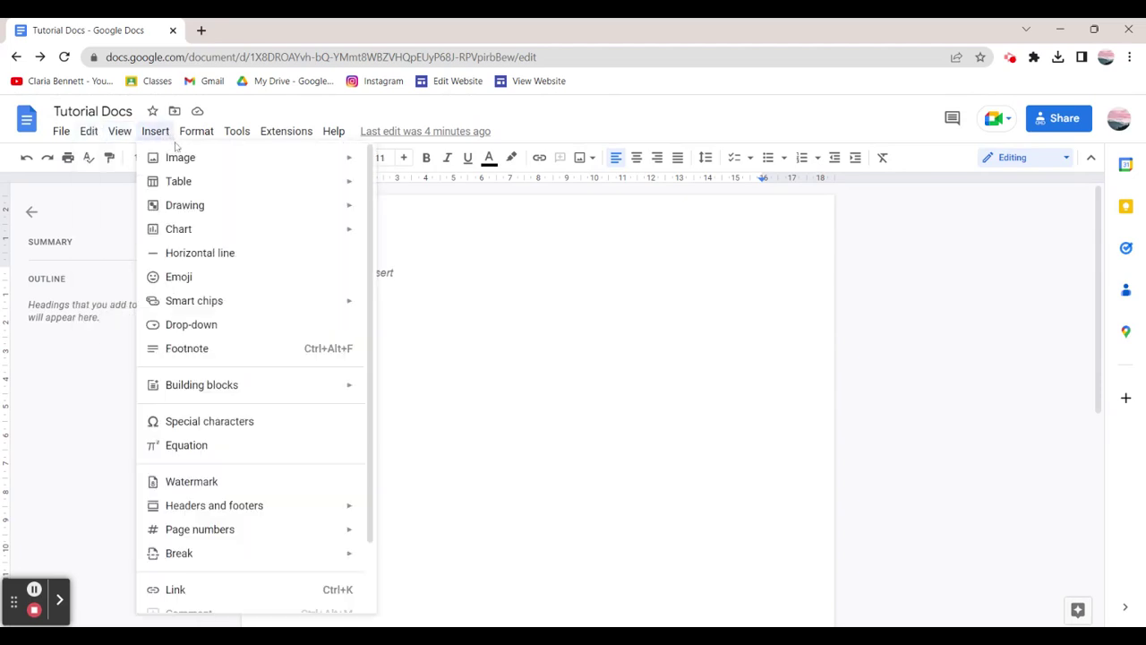
mouse_move(179, 203)
scroll(280, 435, down, 2)
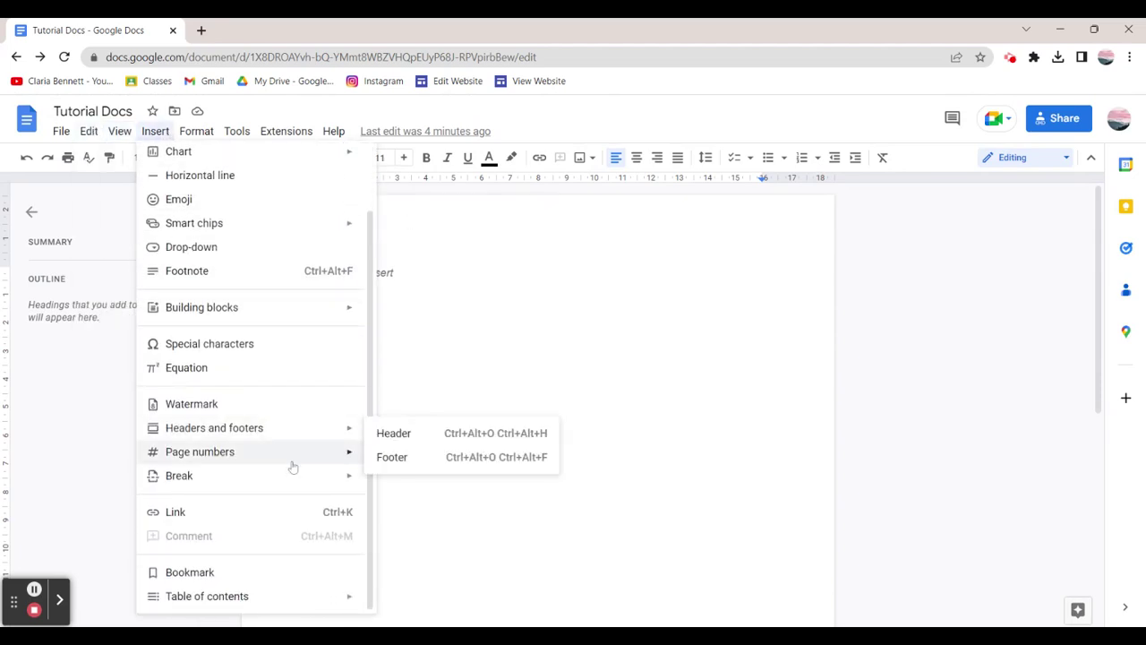
mouse_move(298, 490)
scroll(298, 490, up, 2)
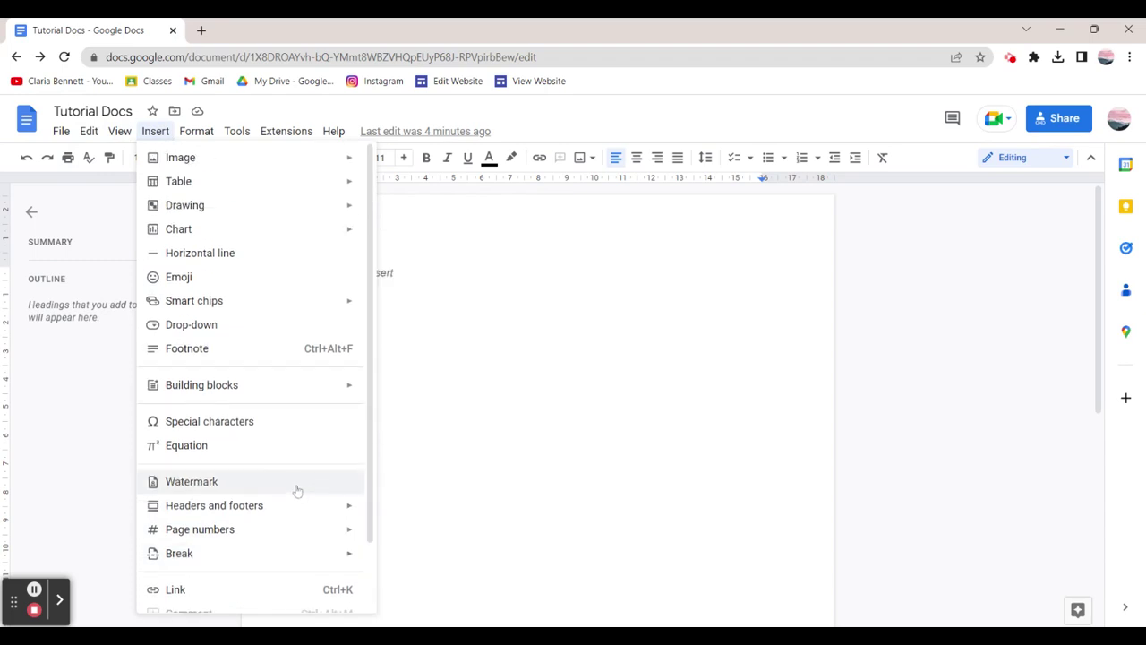
mouse_move(317, 169)
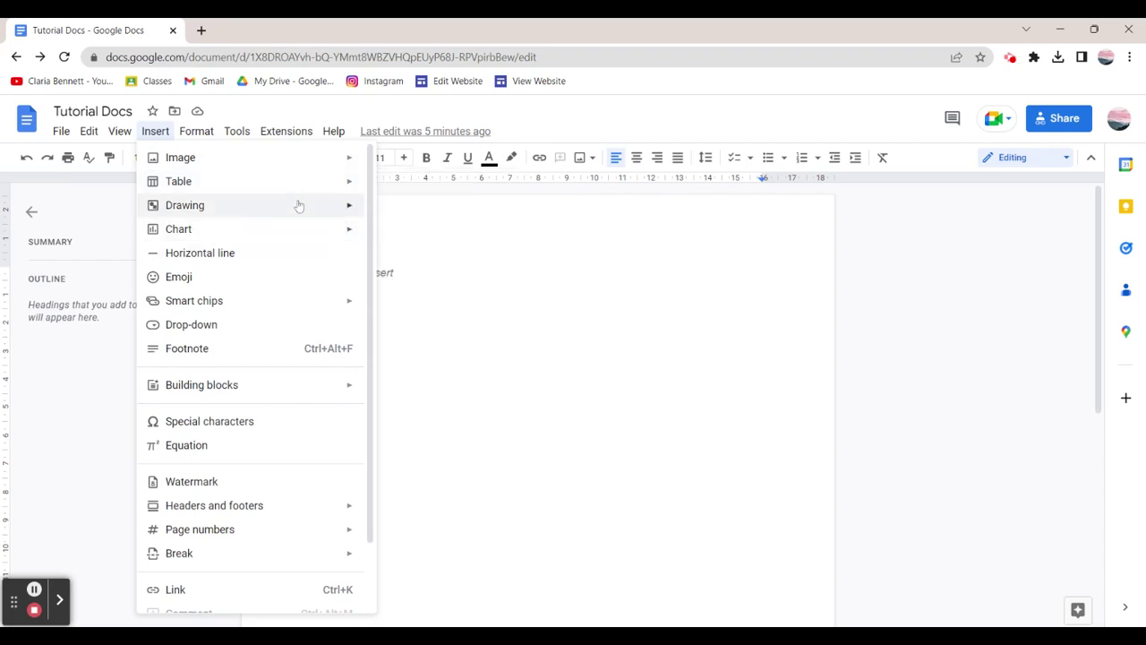
mouse_move(302, 233)
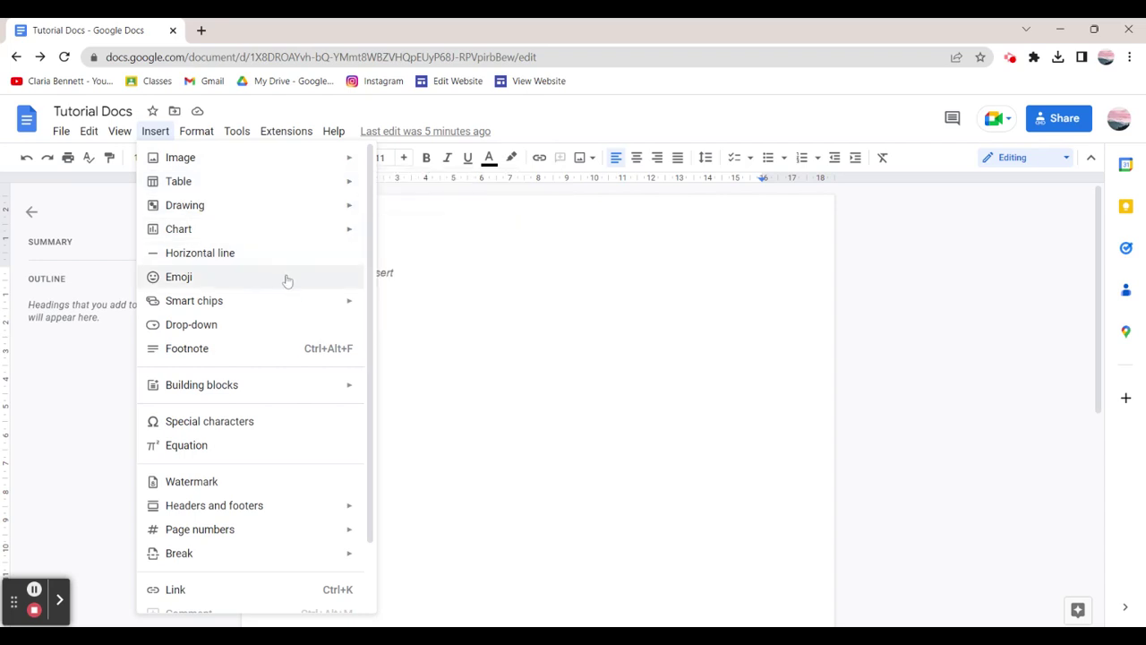
mouse_move(283, 312)
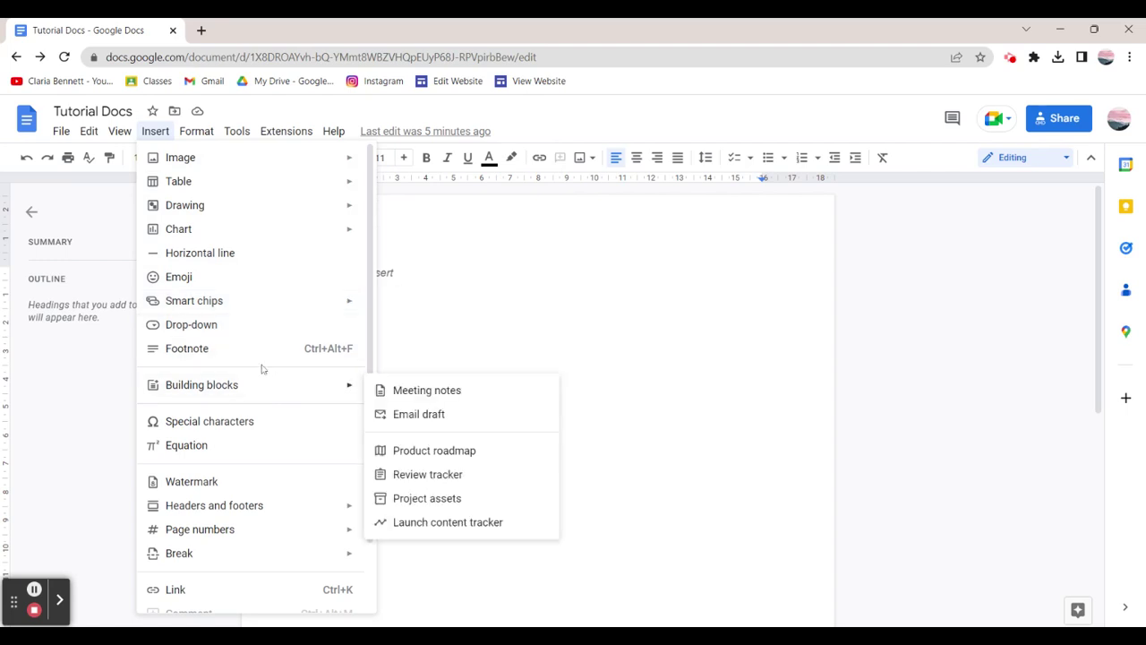
Insert a 'Section 1' footnote, then open the page header and dismiss the watermarks tip.
click(273, 349)
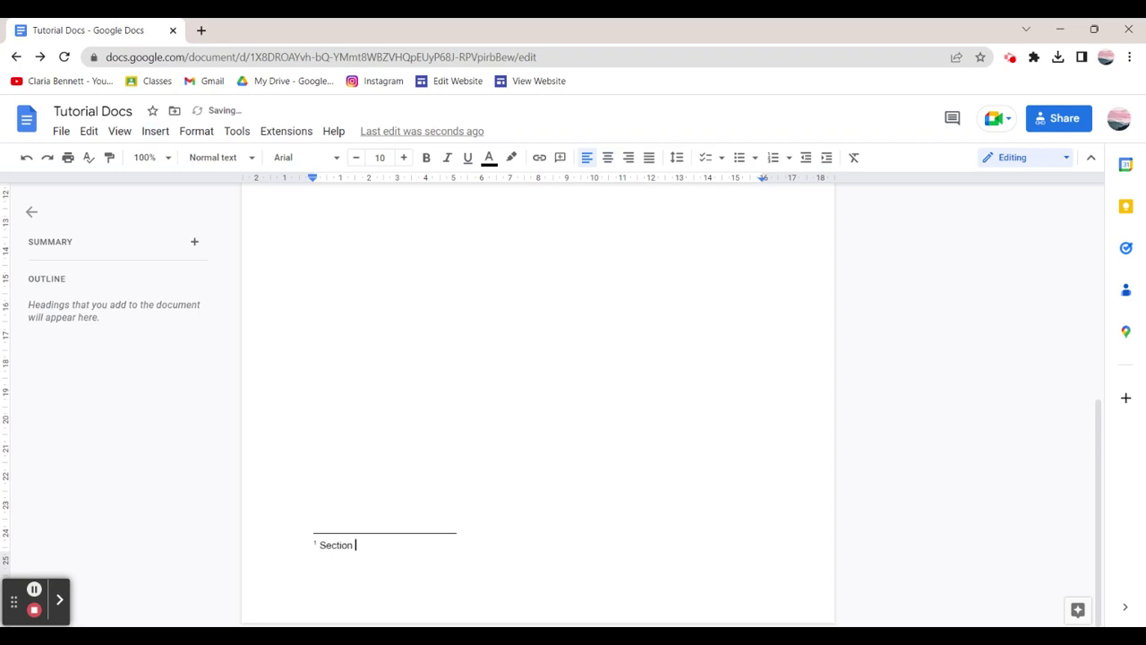
click(318, 268)
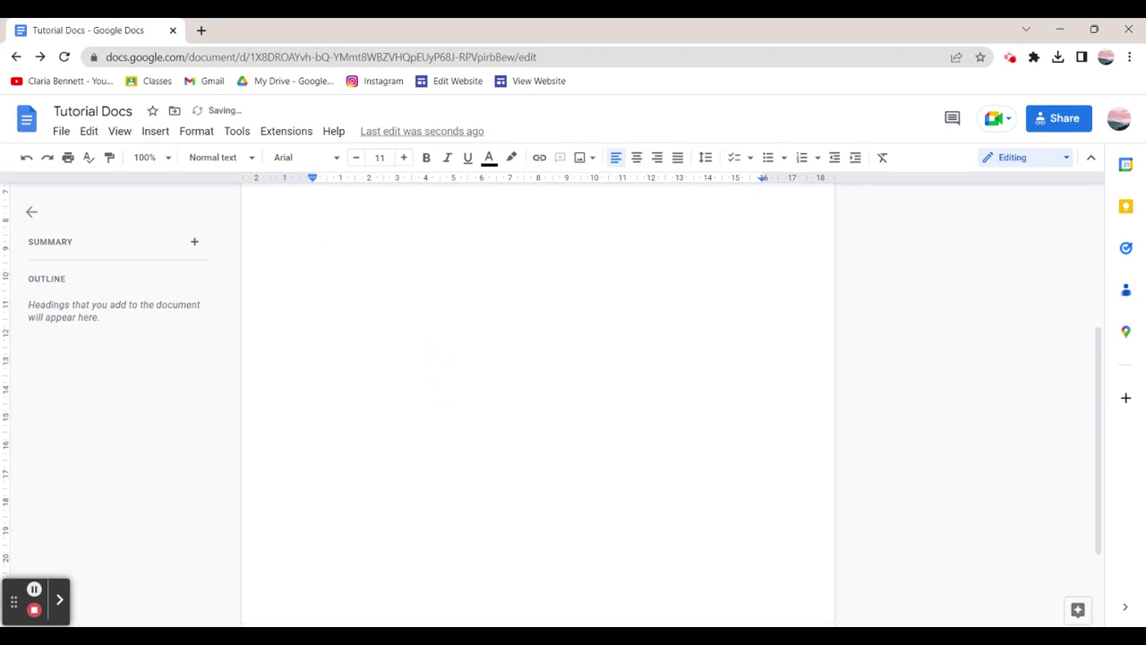
click(364, 267)
double_click(354, 226)
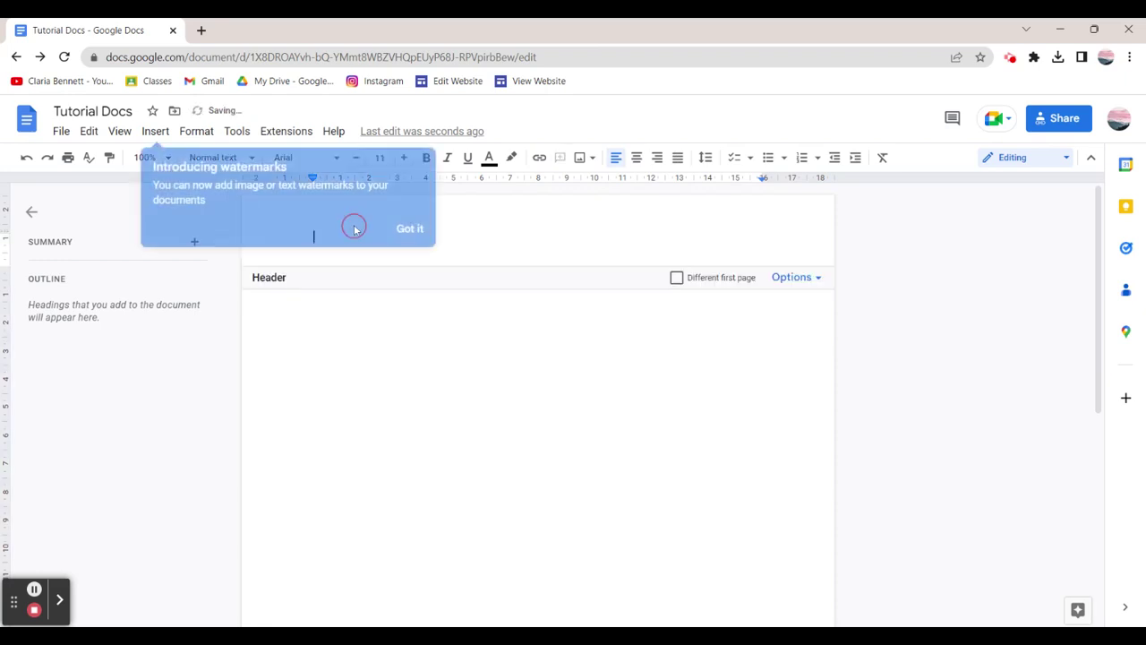
click(424, 229)
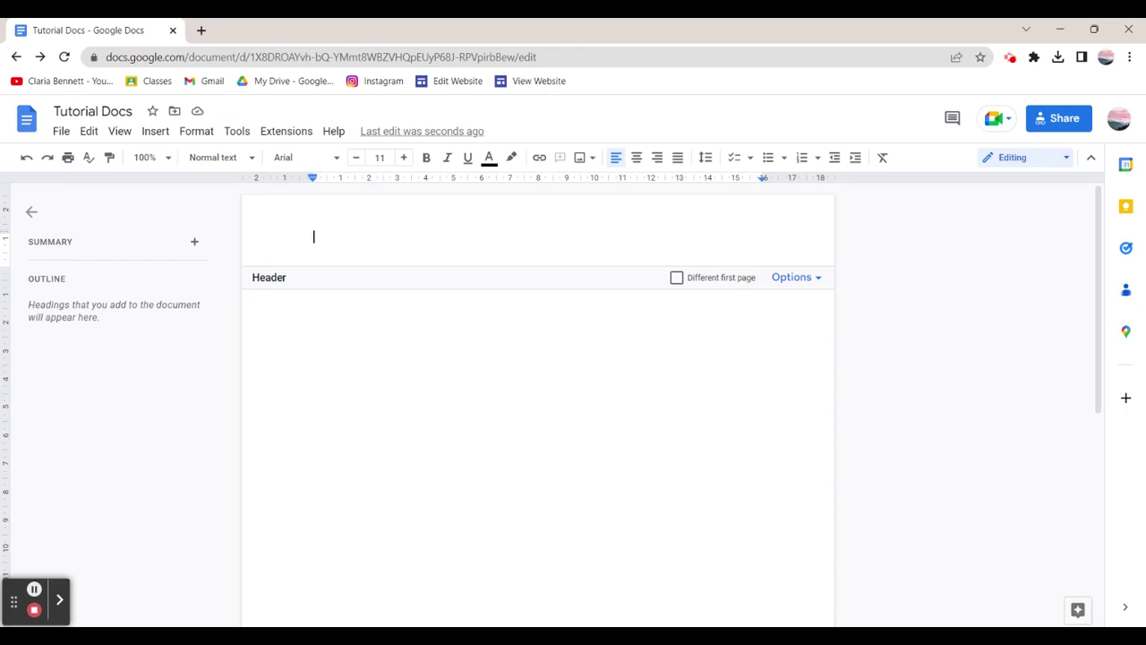
Add a page number to the header and type 'Page' before it so it reads 'Page 1'.
click(800, 277)
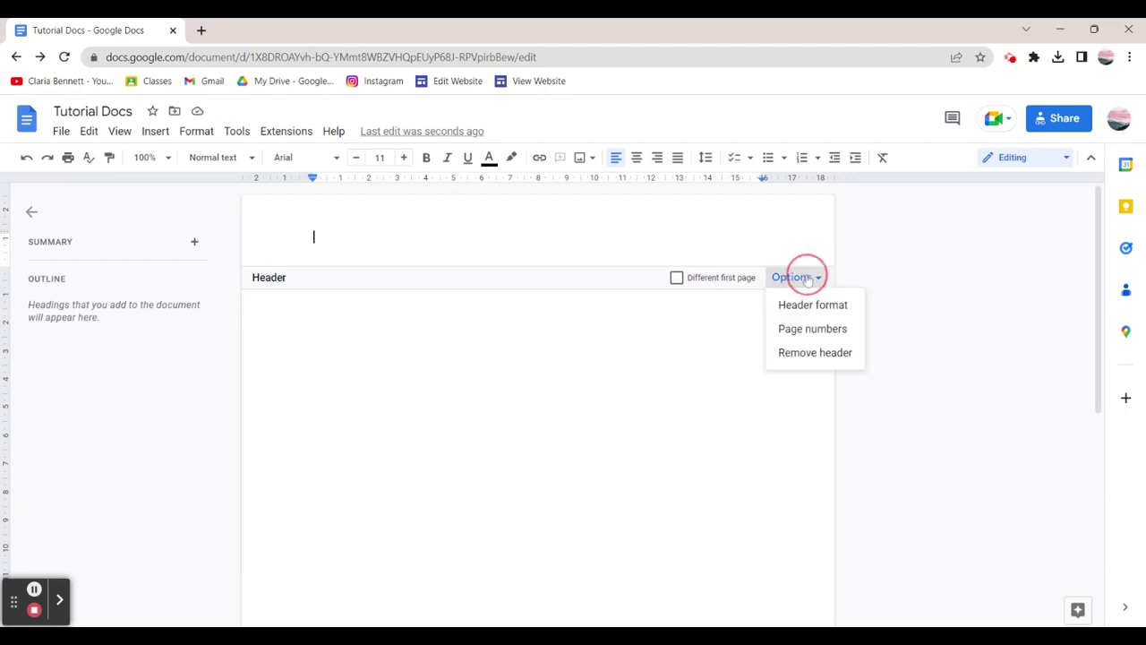
click(817, 331)
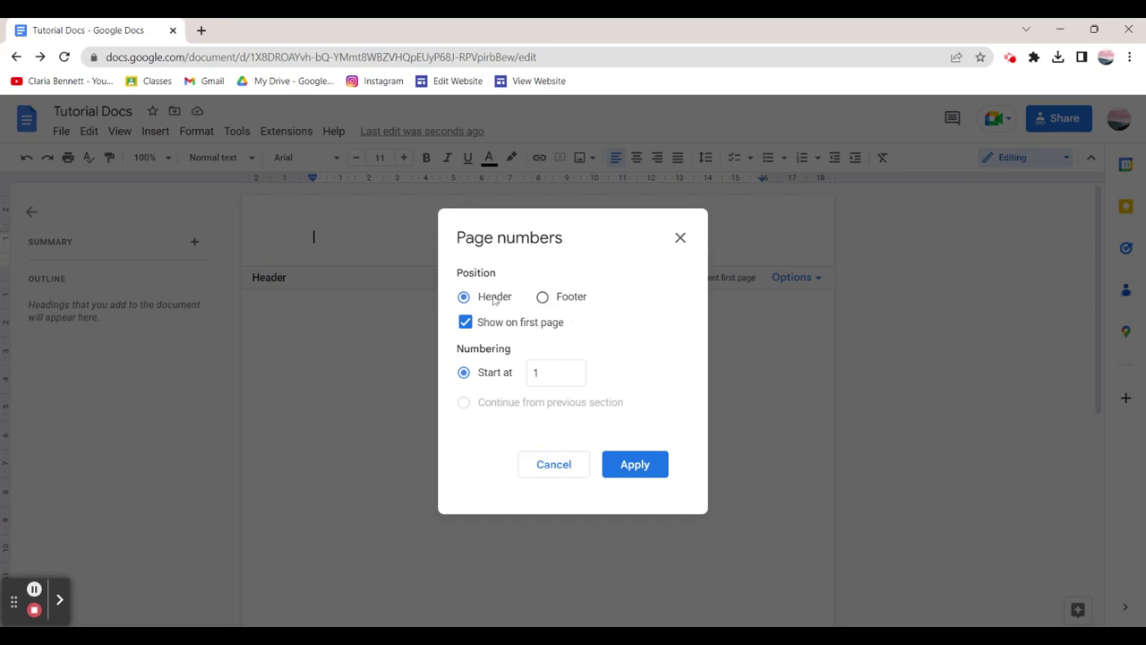
click(638, 467)
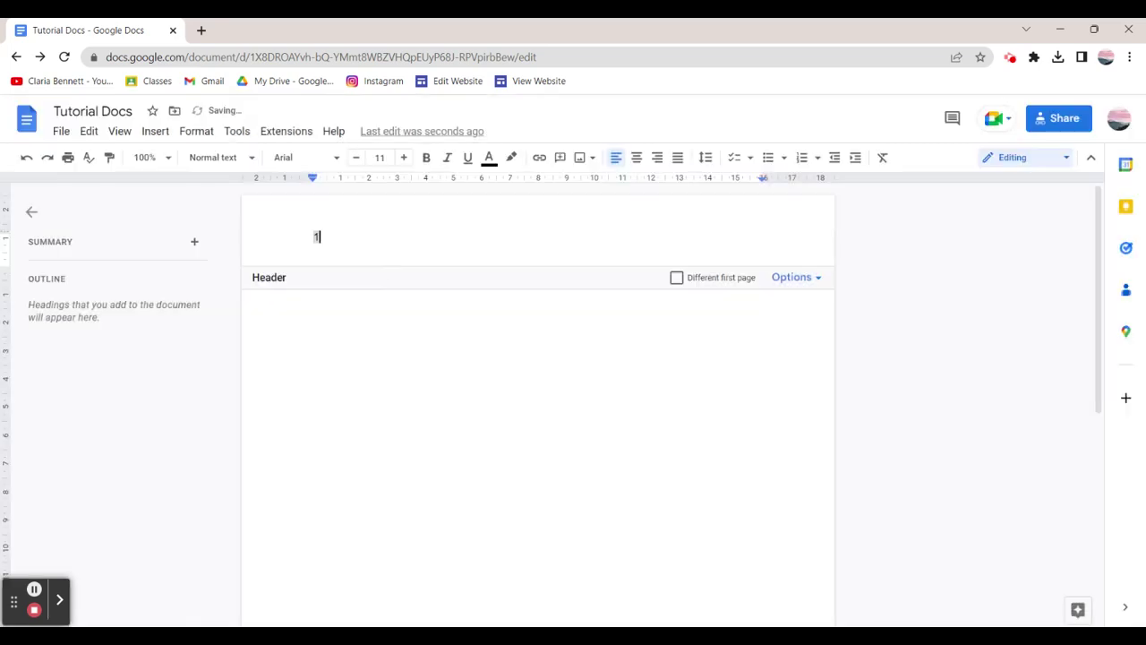
click(314, 236)
text(Page)
click(278, 229)
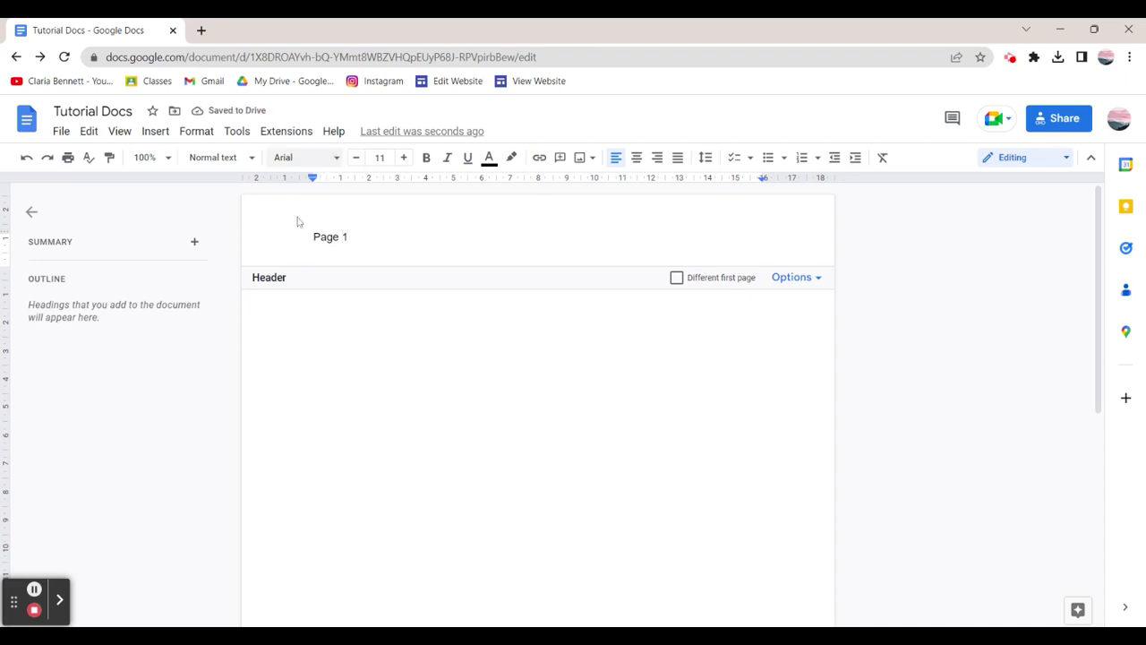
Format the header's 'Page 1' as Trebuchet MS, size 12, bold.
click(282, 246)
drag(282, 246, 399, 243)
click(300, 158)
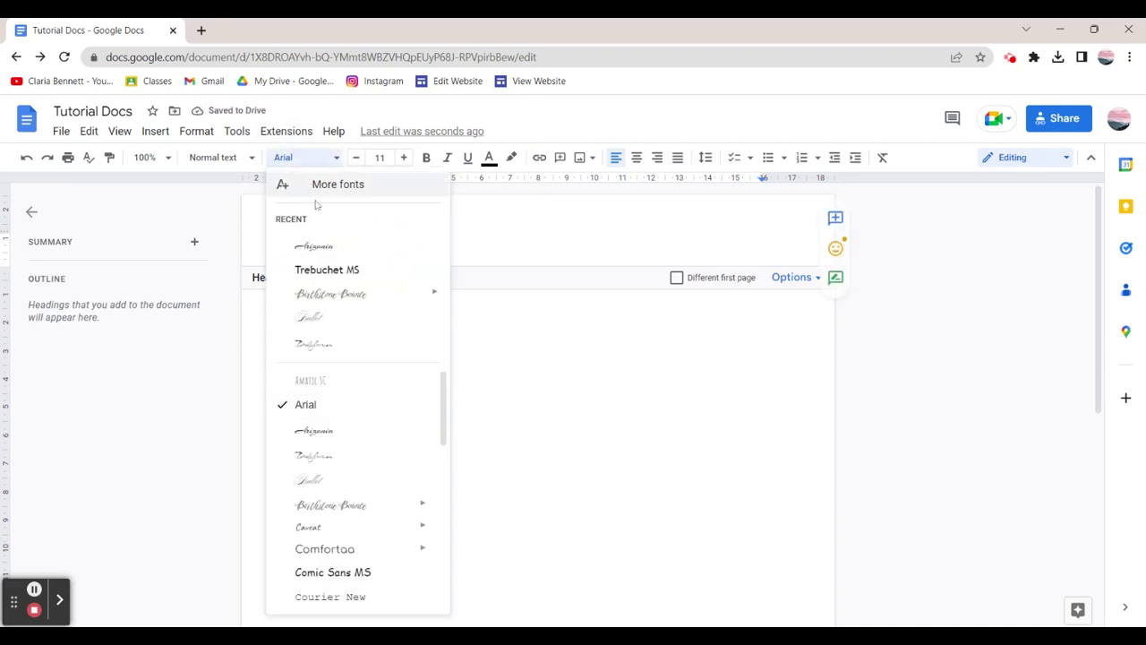
click(327, 269)
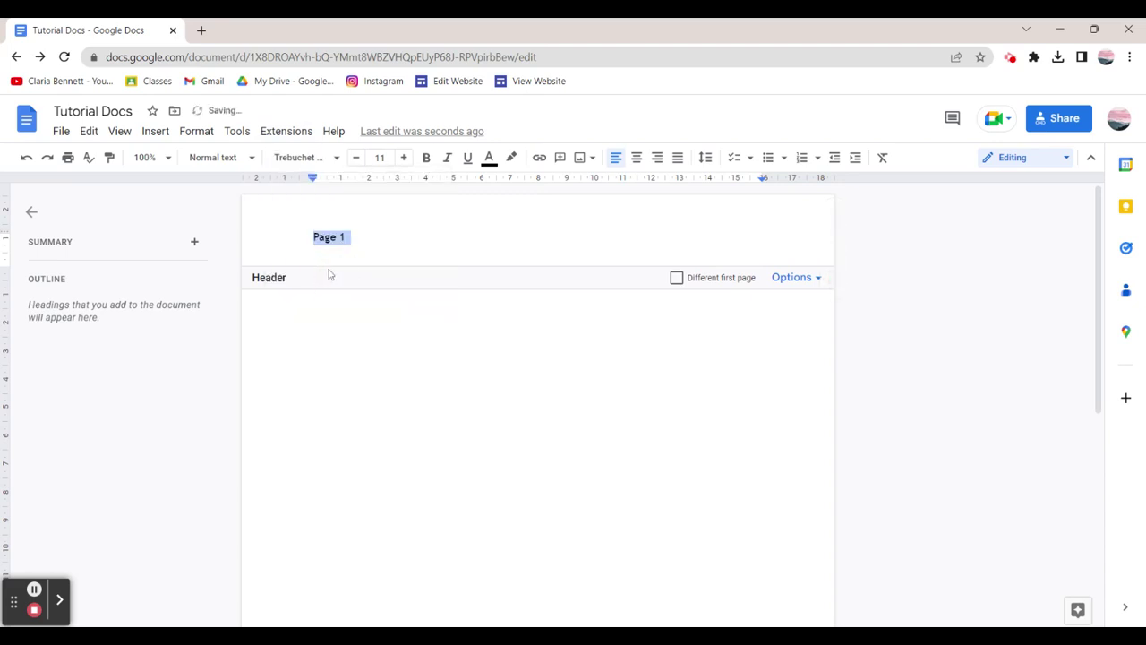
click(312, 242)
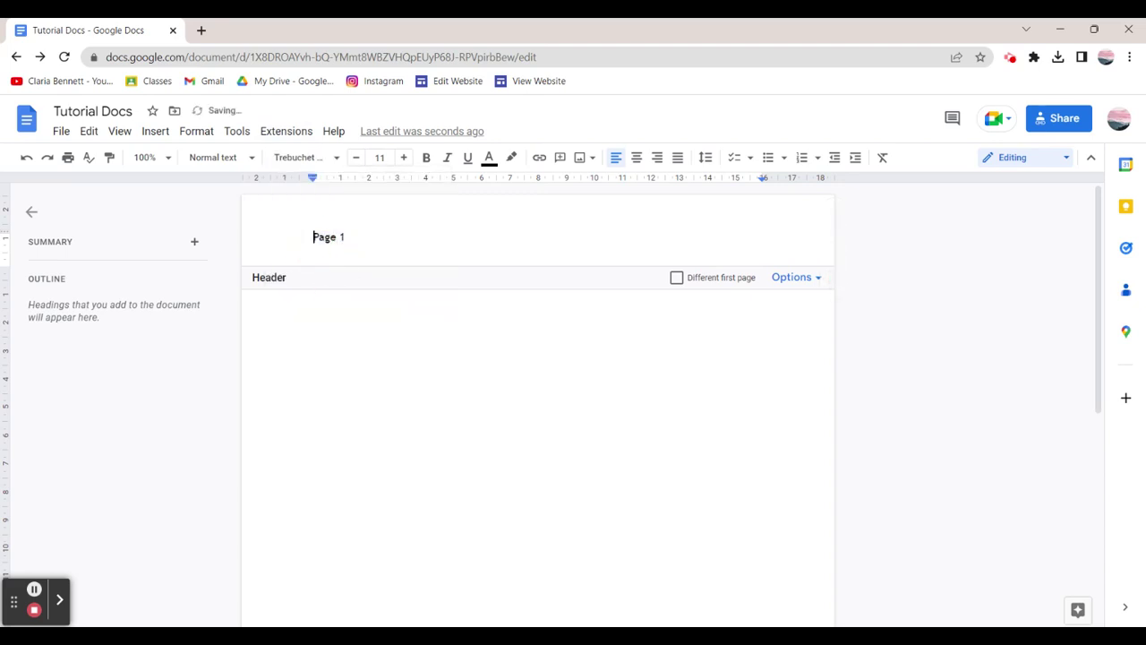
click(404, 158)
drag(375, 234, 310, 237)
click(404, 157)
click(427, 158)
click(446, 158)
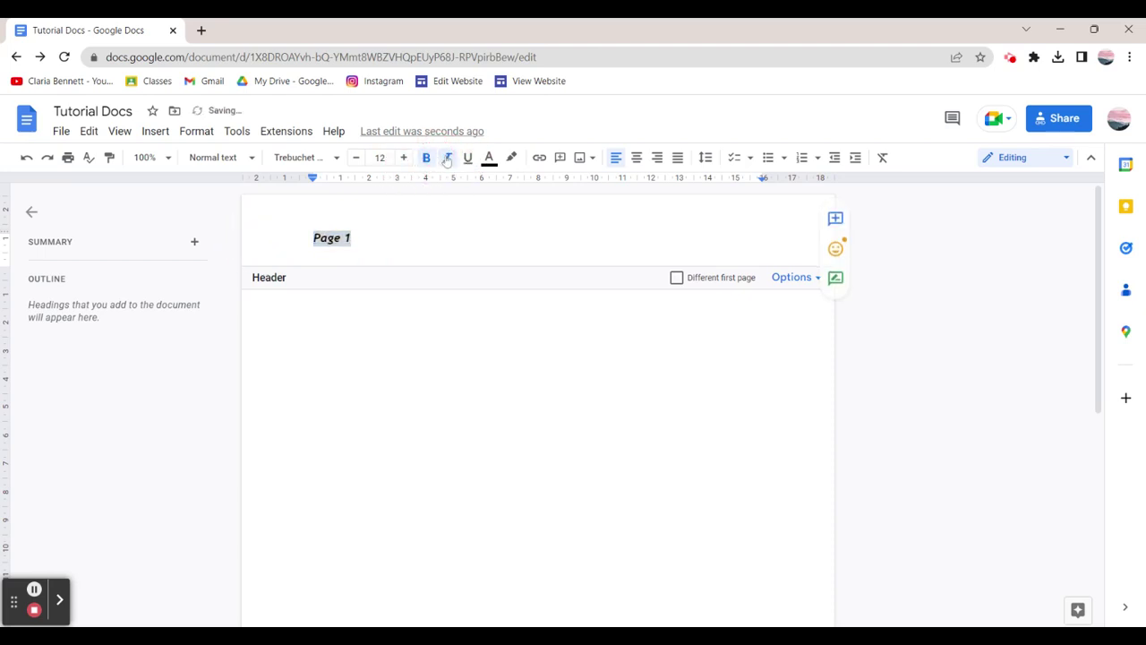
click(443, 157)
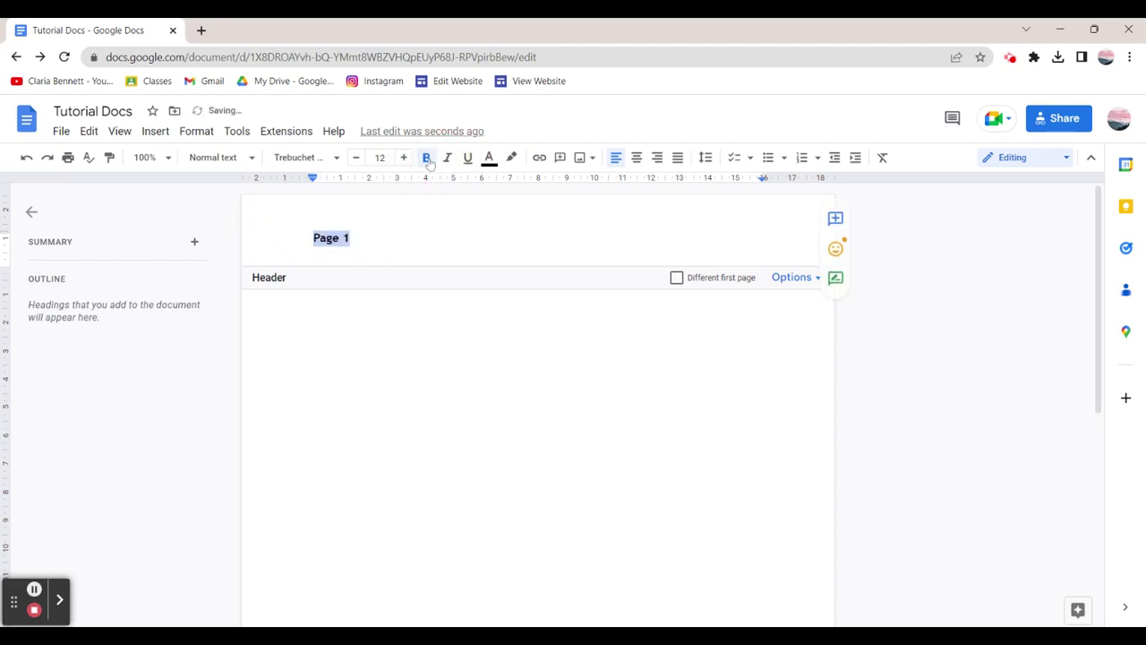
Right-align 'Page 1' in the header and return to the document body.
click(657, 158)
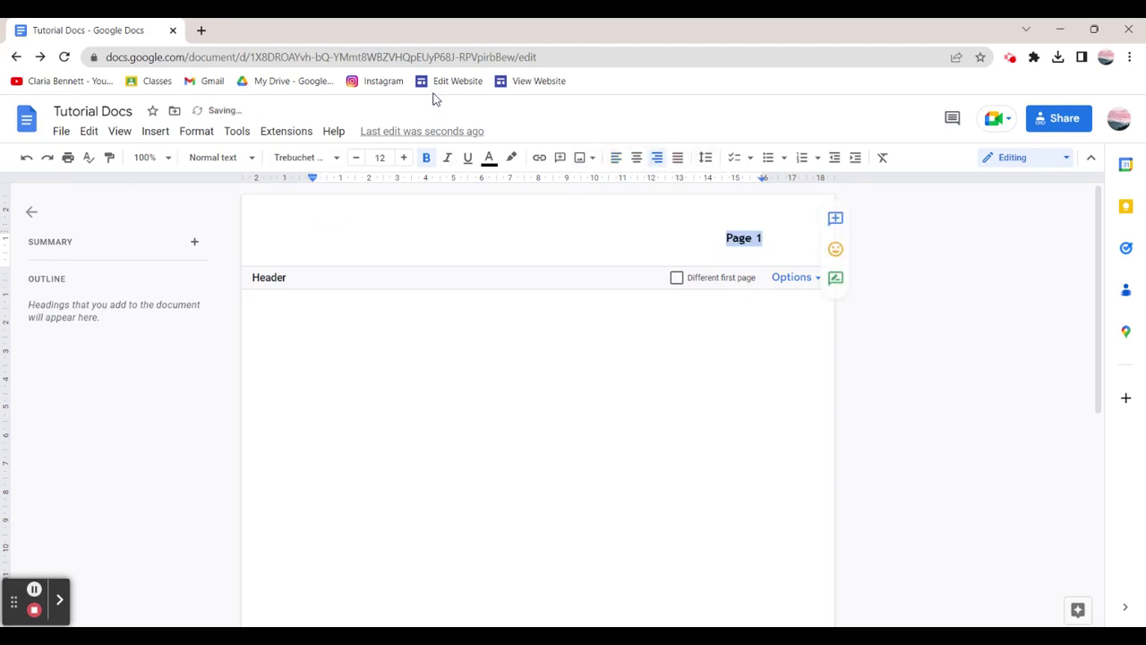
click(636, 158)
click(678, 157)
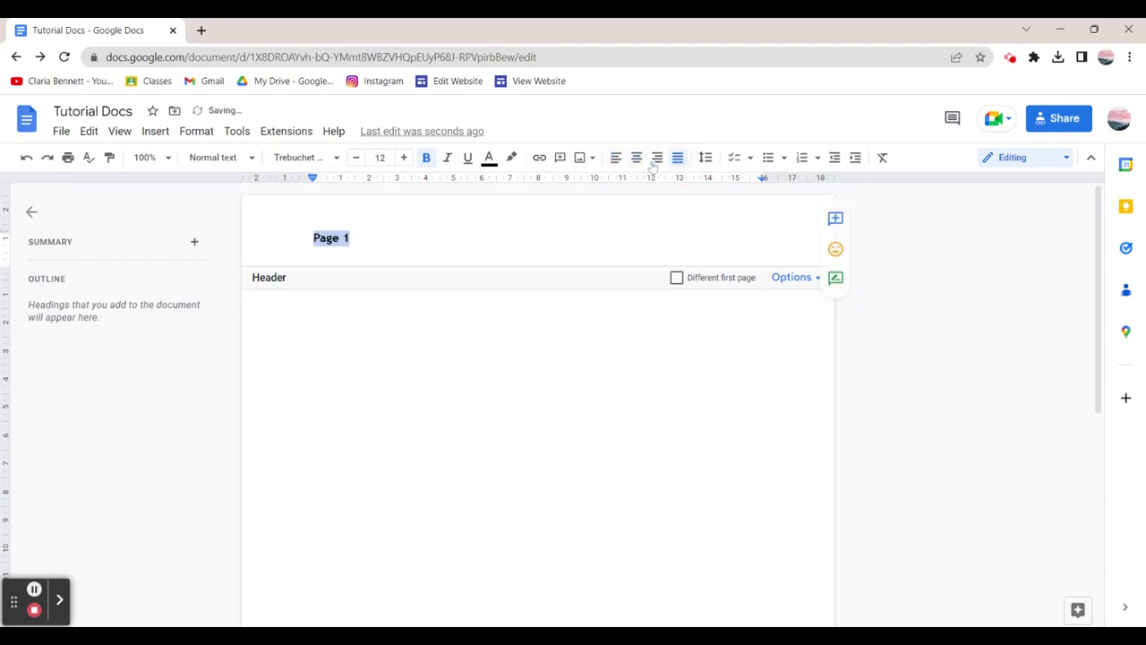
click(657, 158)
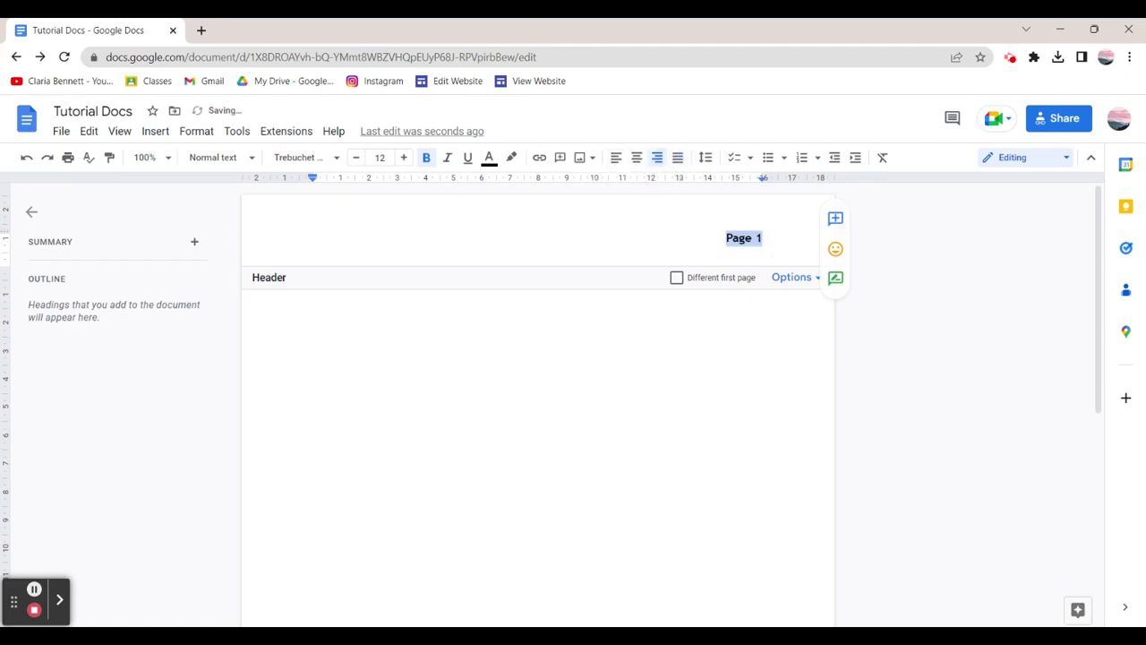
click(674, 248)
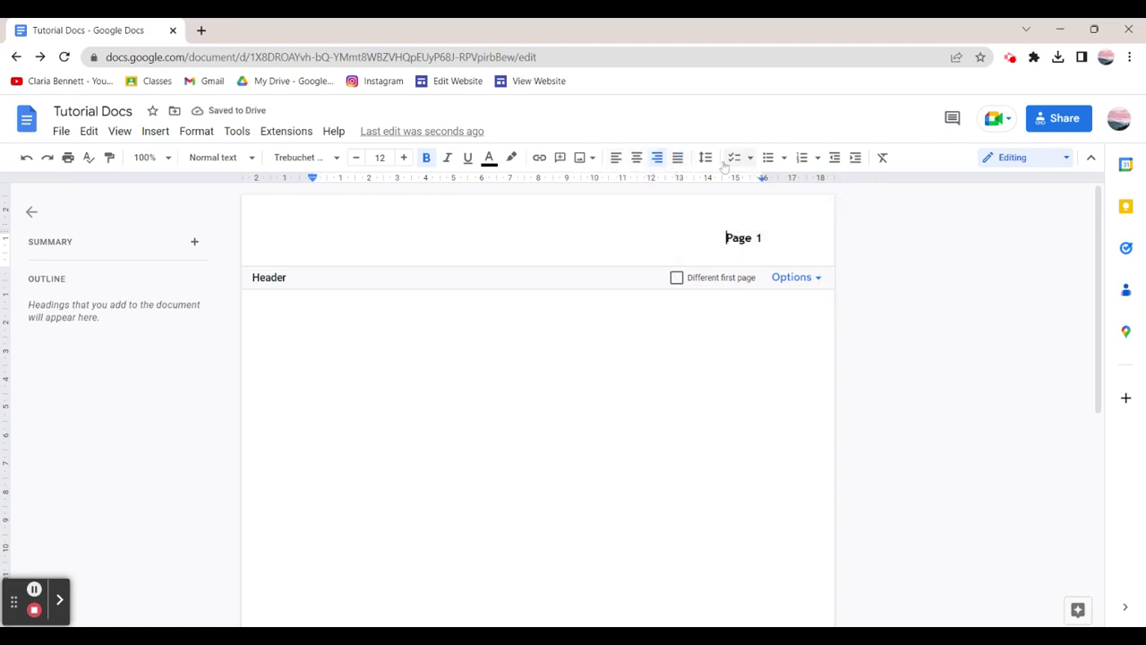
click(594, 435)
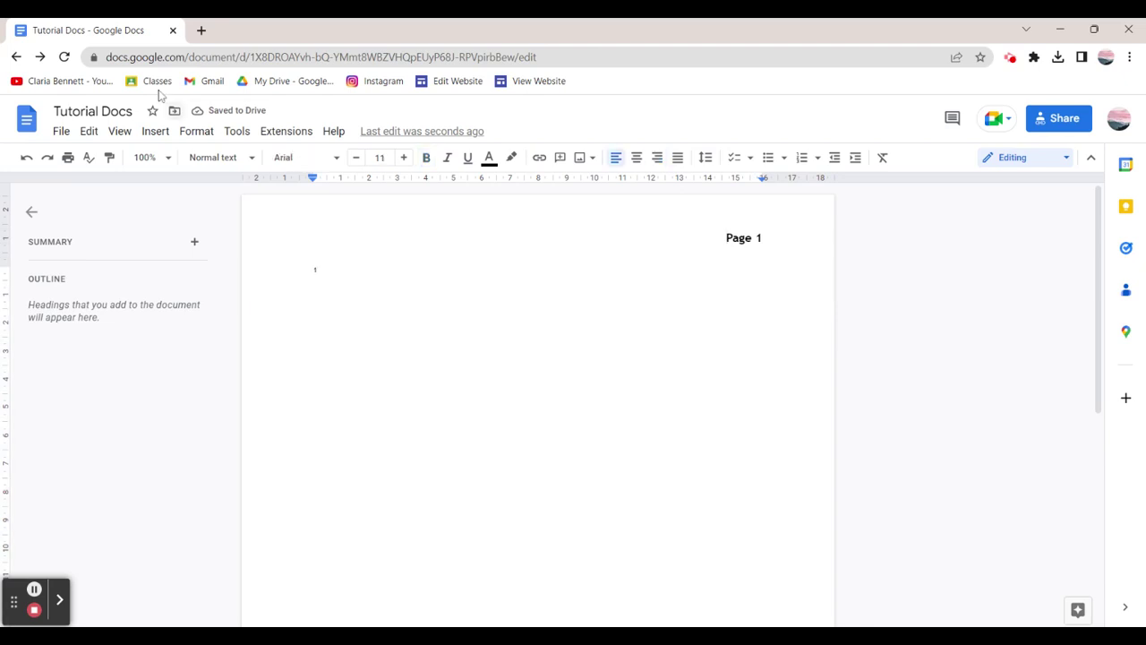
click(155, 131)
Insert a page break to start Page 2.
scroll(239, 316, down, 2)
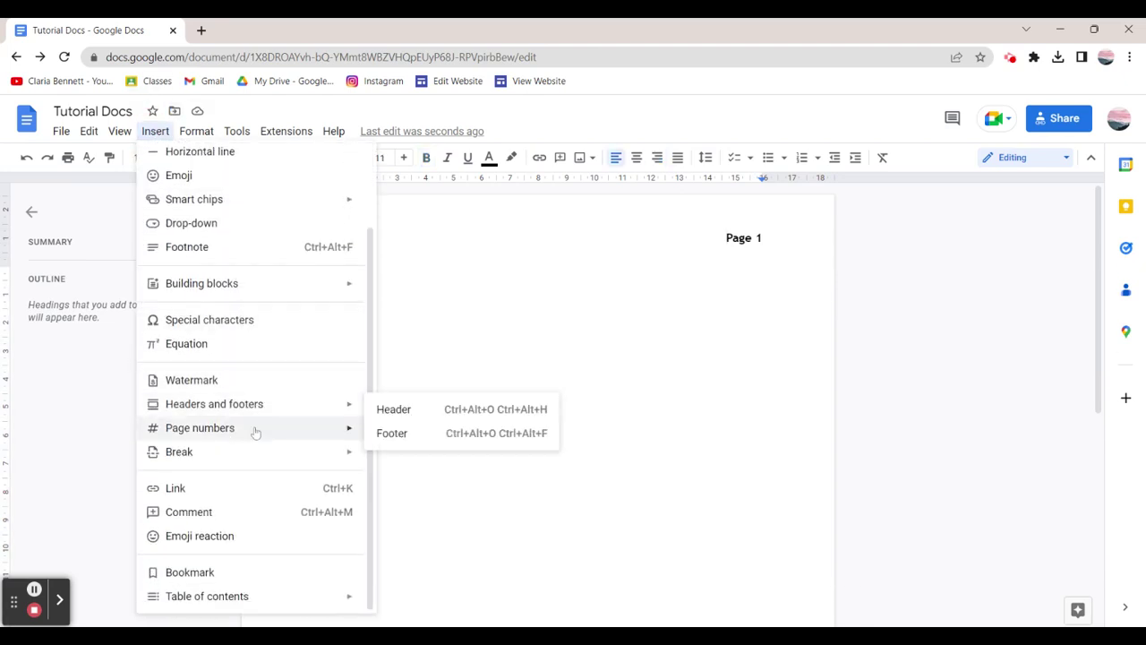
mouse_move(255, 432)
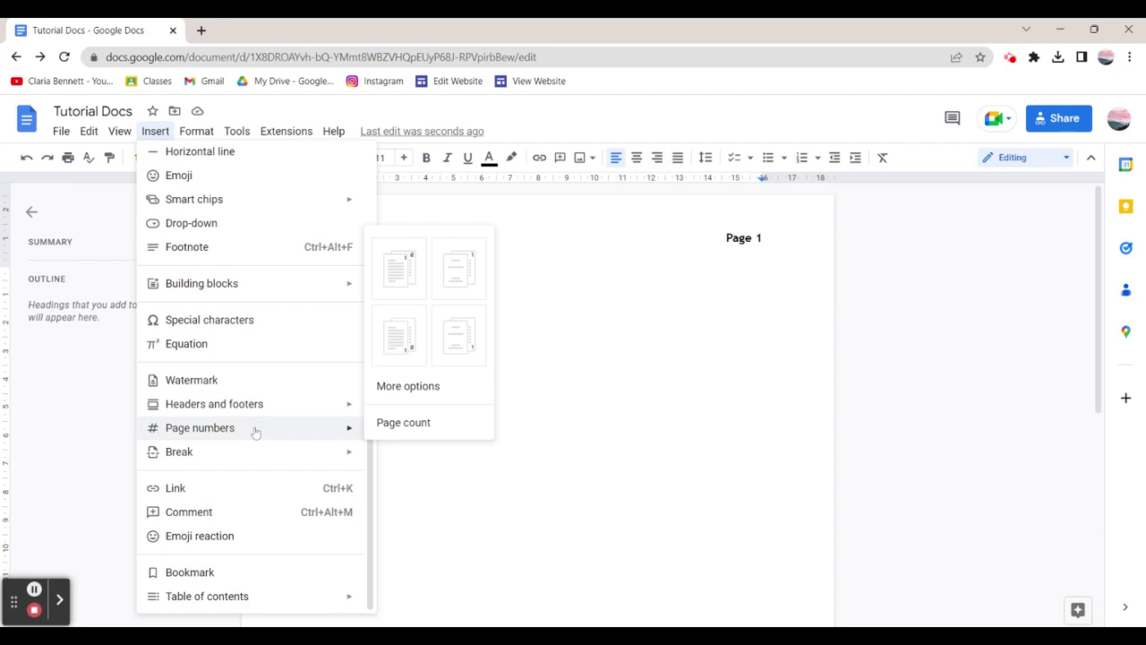
mouse_move(260, 452)
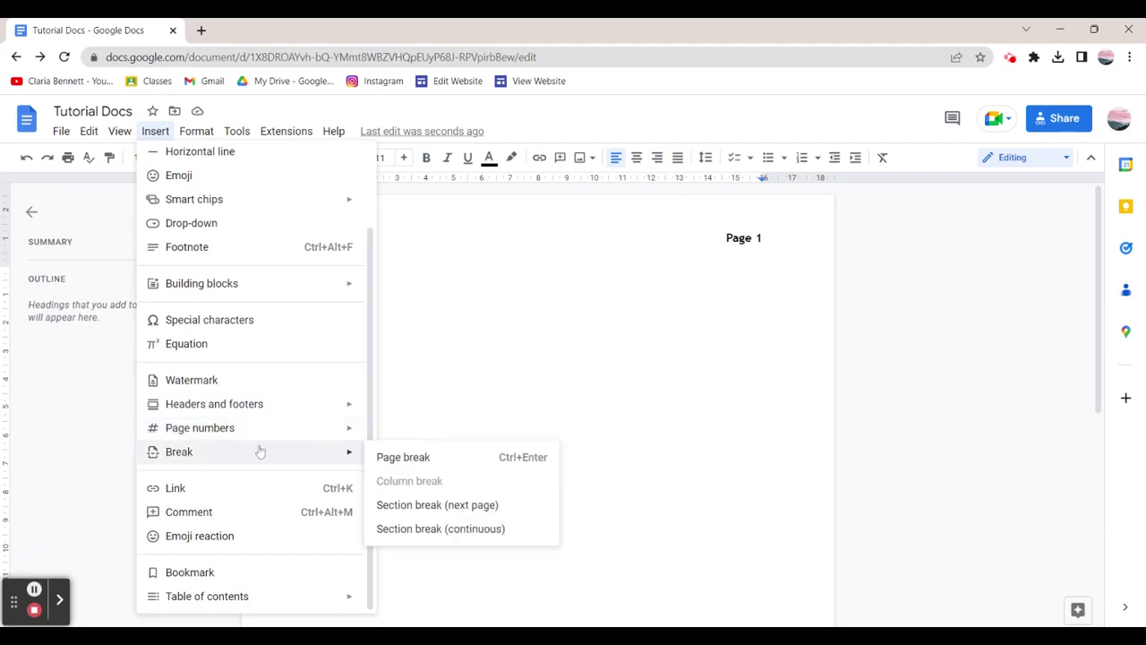
click(414, 456)
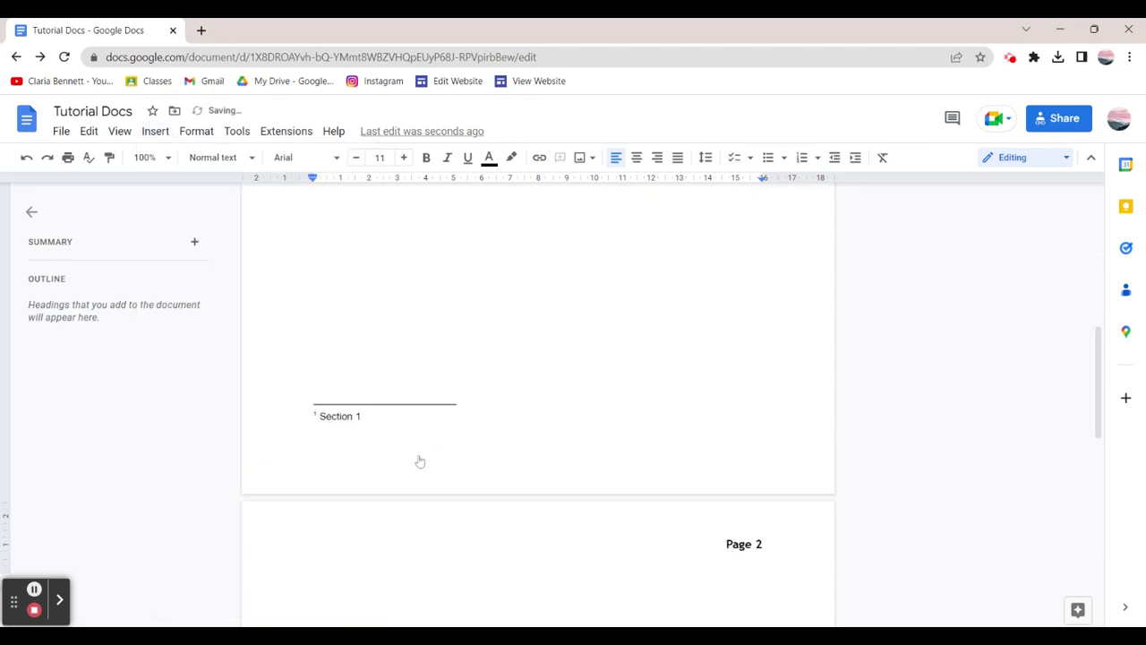
Delete the page break from Page 1 so only one page remains.
scroll(537, 402, down, 3)
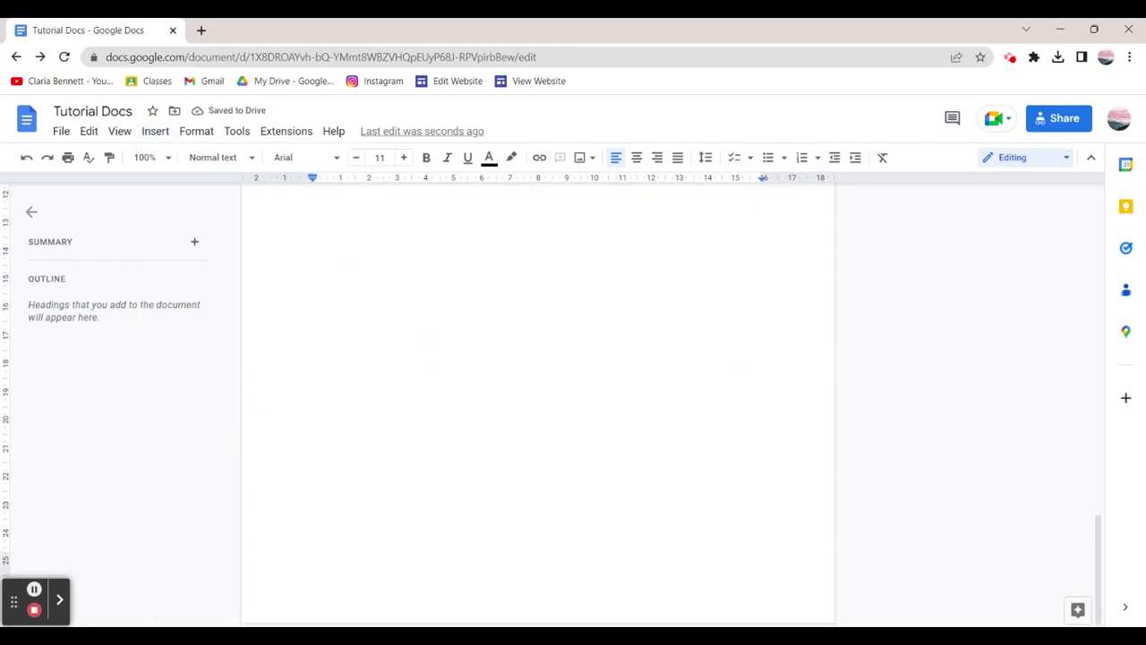
scroll(437, 345, up, 10)
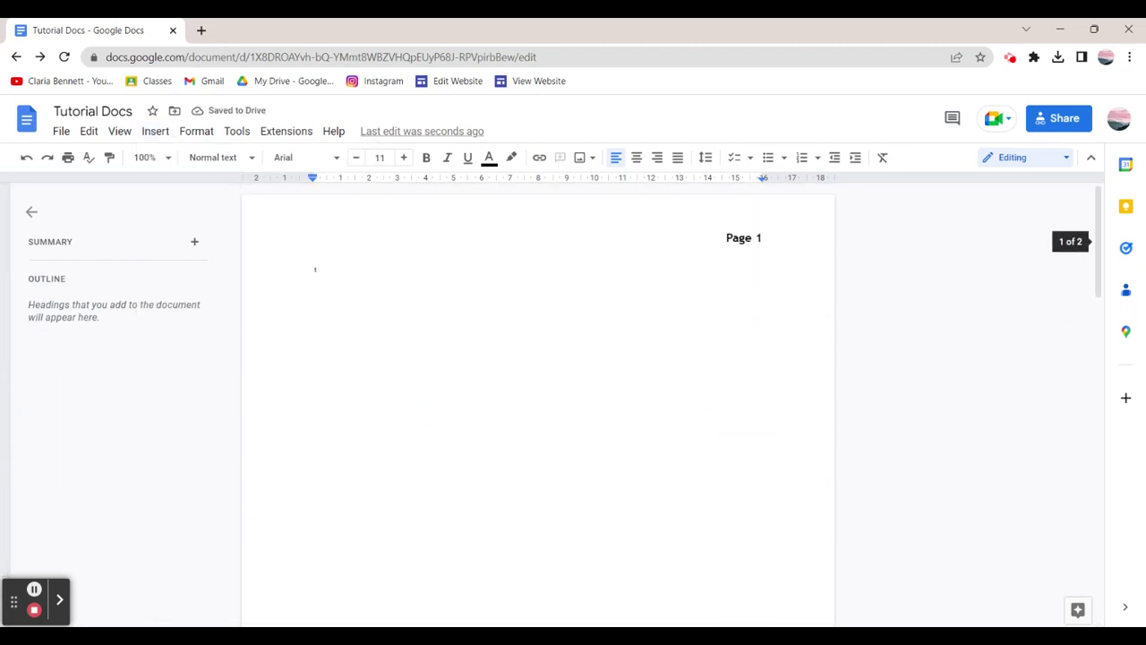
click(437, 345)
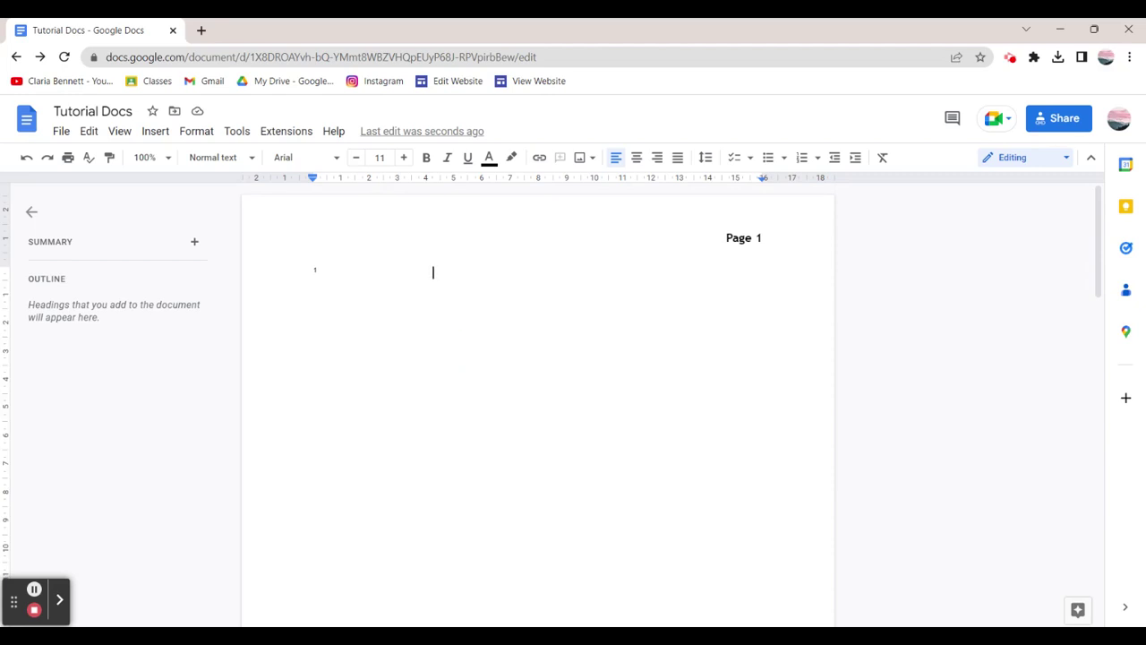
key(BackSpace)
scroll(537, 376, down, 5)
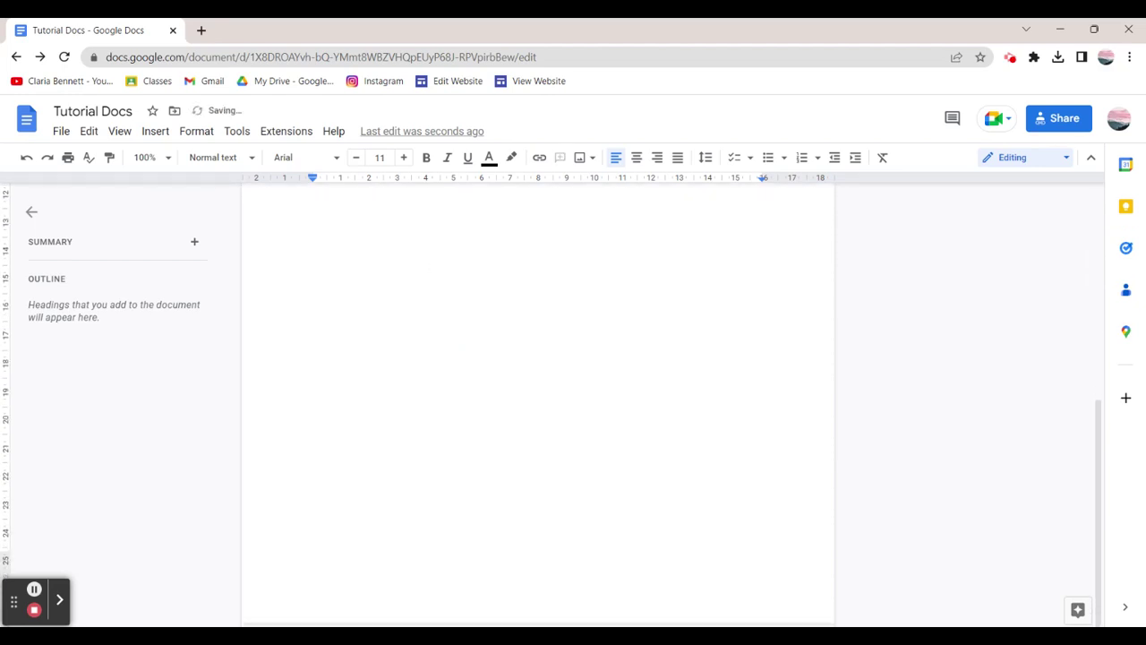
scroll(537, 403, up, 5)
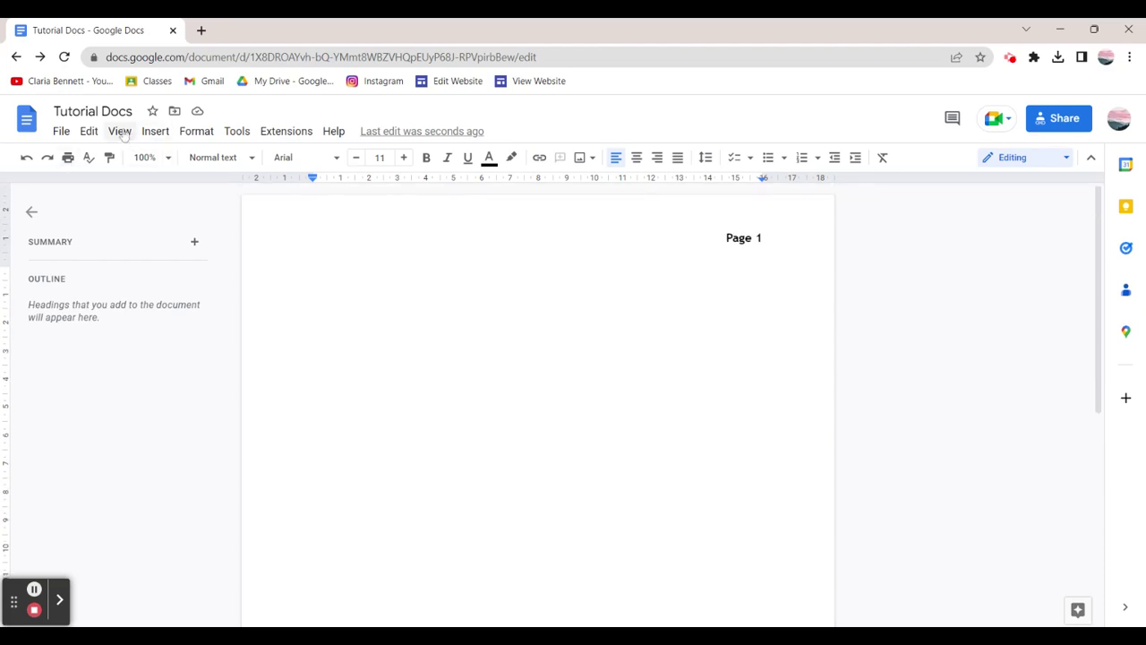
click(155, 131)
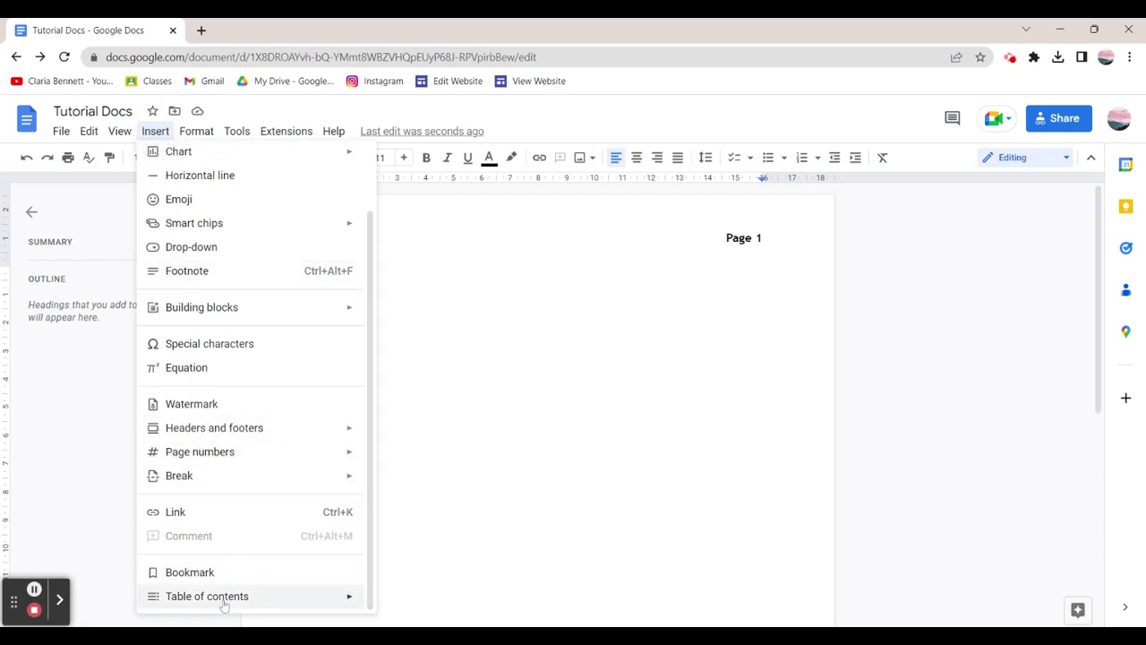
mouse_move(224, 606)
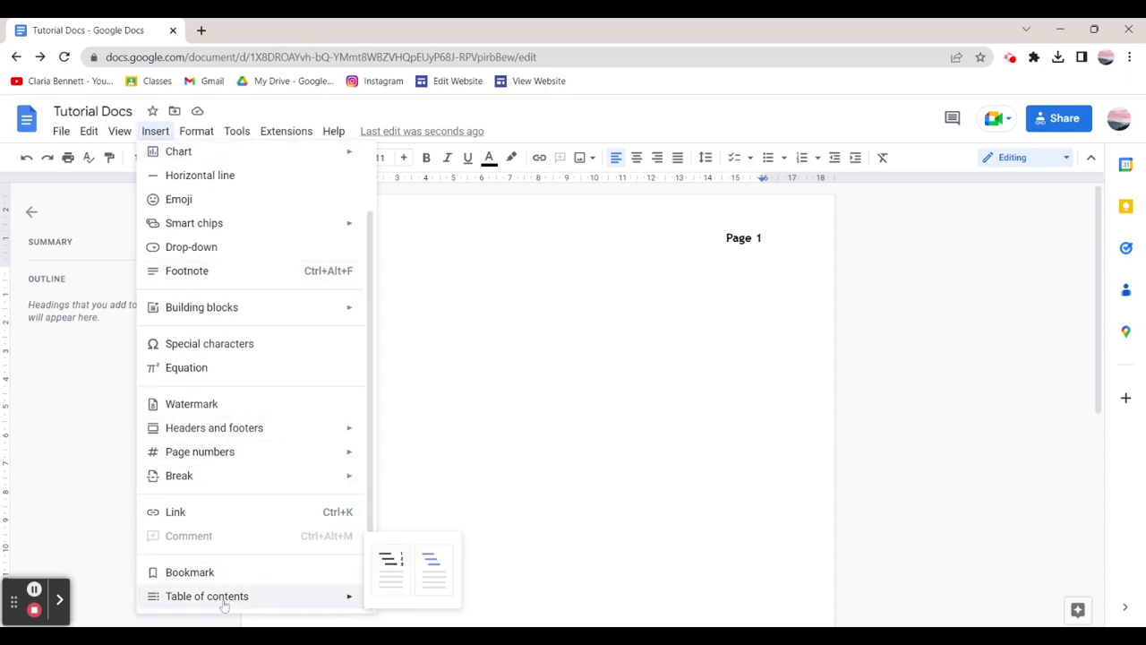
click(390, 570)
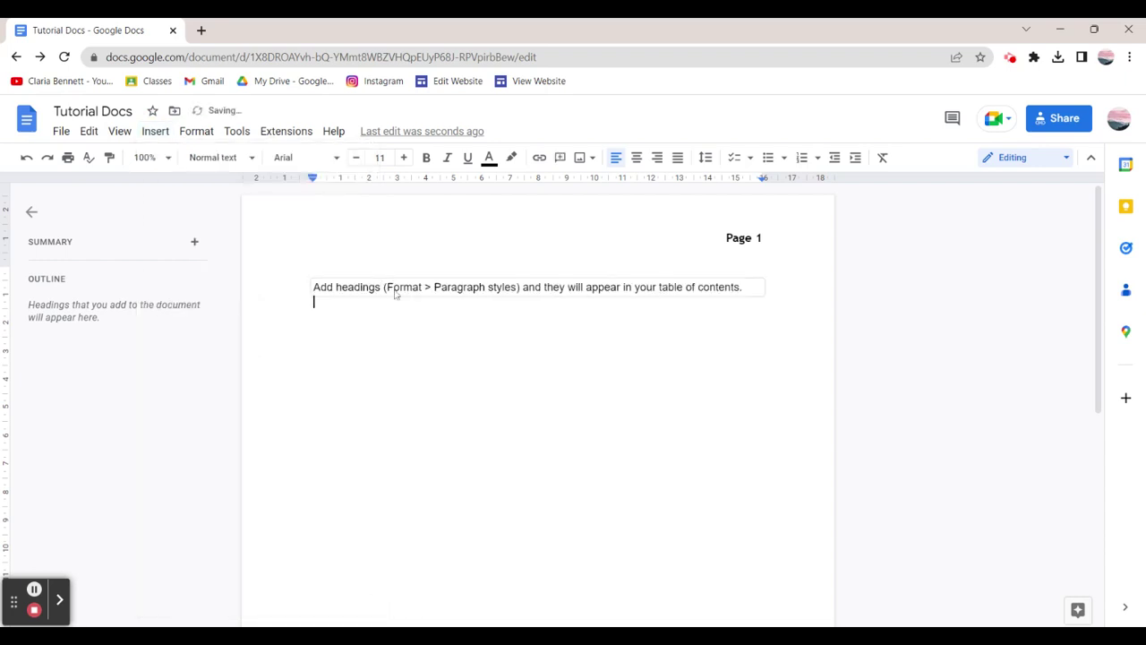
click(446, 293)
key(BackSpace)
key(BackSpace)
drag(761, 288, 654, 287)
key(BackSpace)
key(BackSpace)
key(BackSpace)
key(BackSpace)
key(BackSpace)
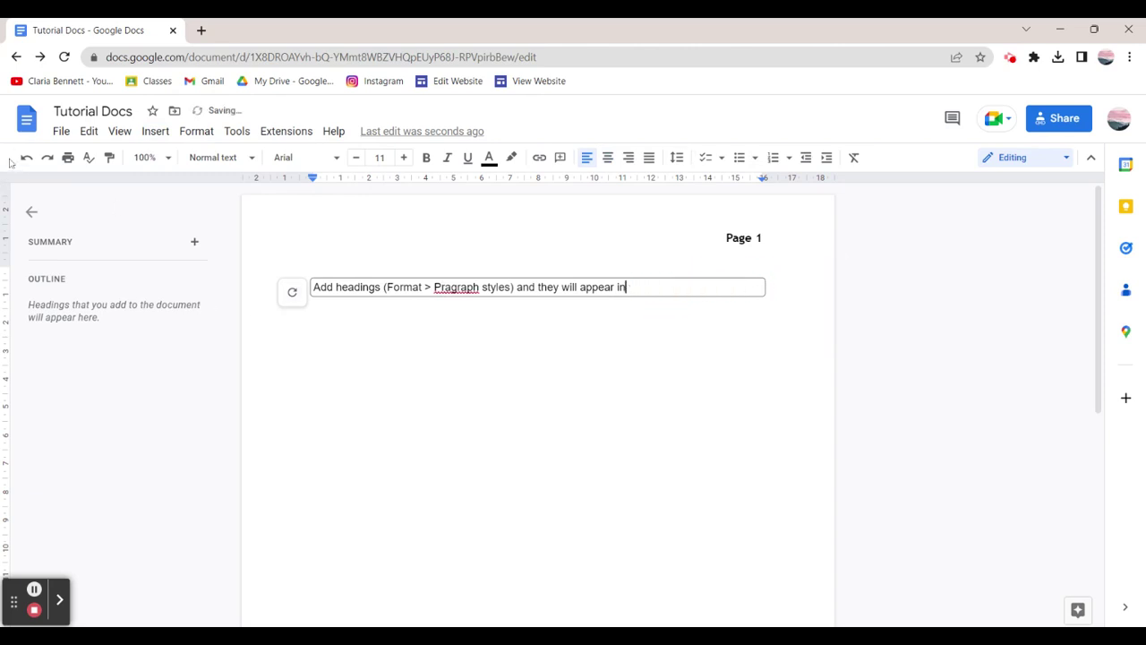
click(26, 157)
click(27, 157)
click(27, 157)
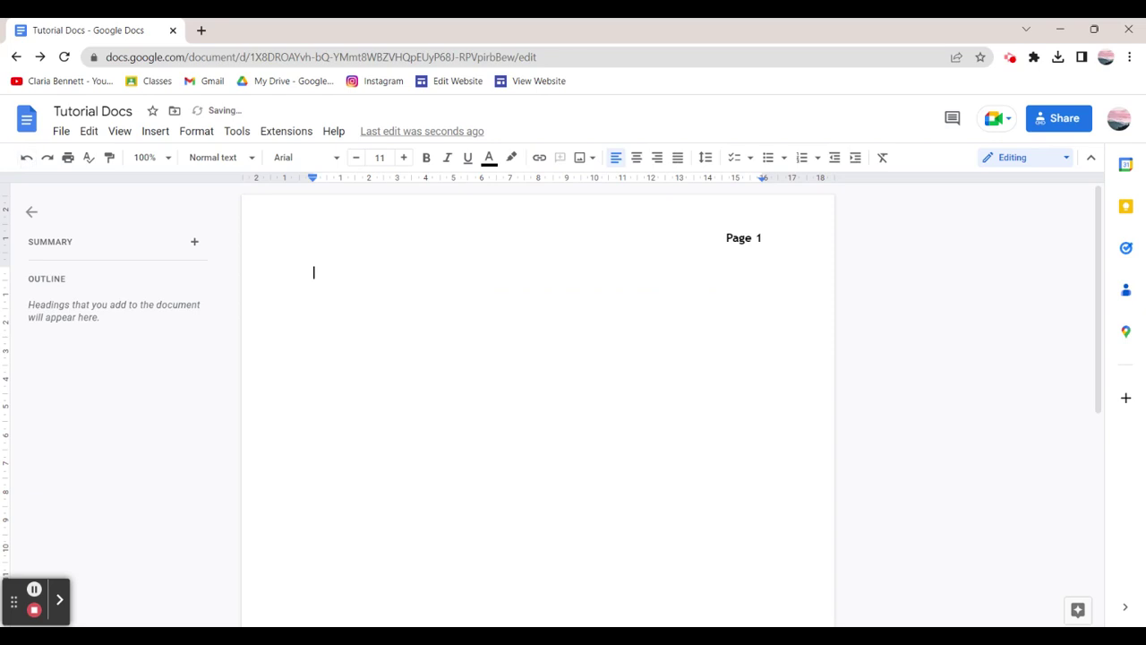
click(121, 130)
mouse_move(155, 135)
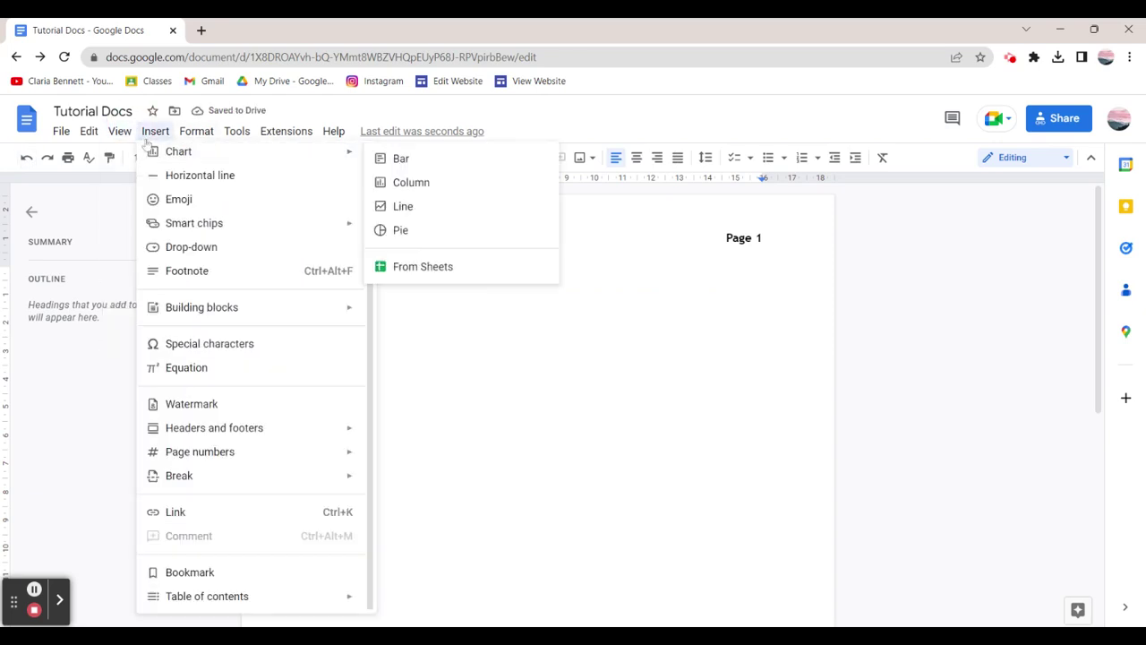
mouse_move(212, 448)
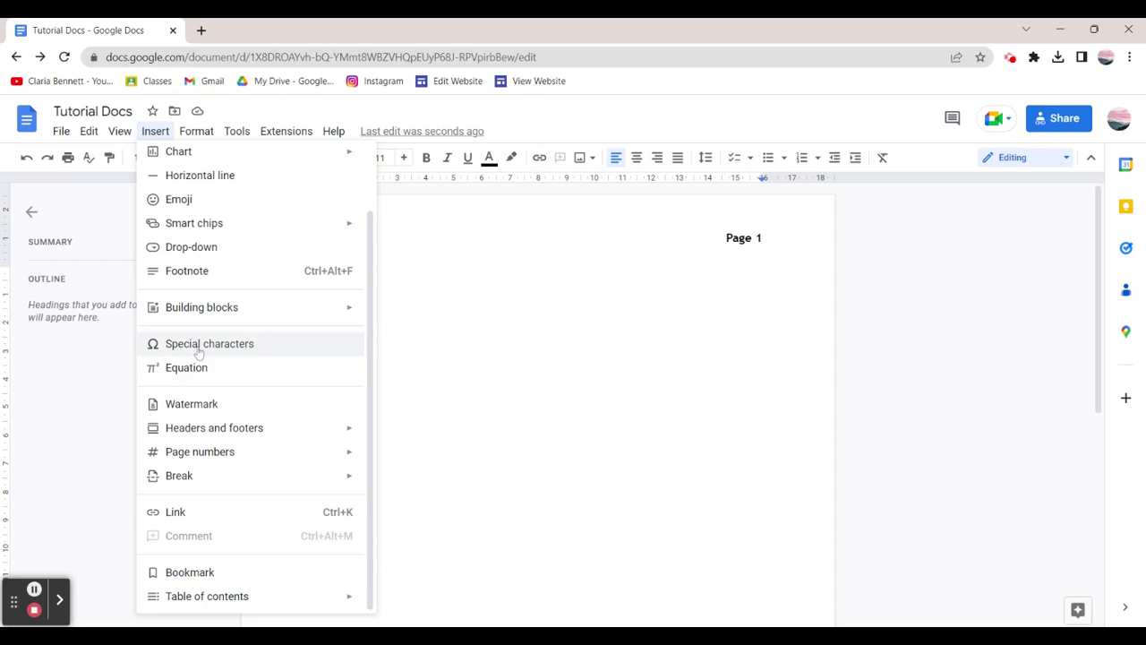
click(199, 348)
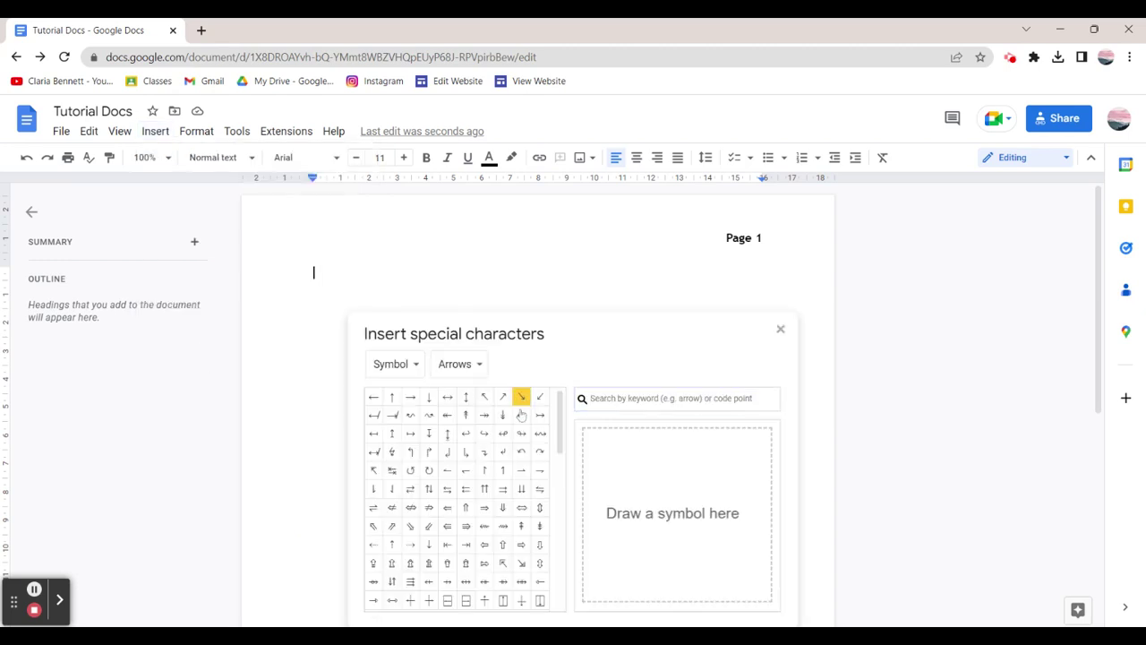
scroll(512, 458, down, 5)
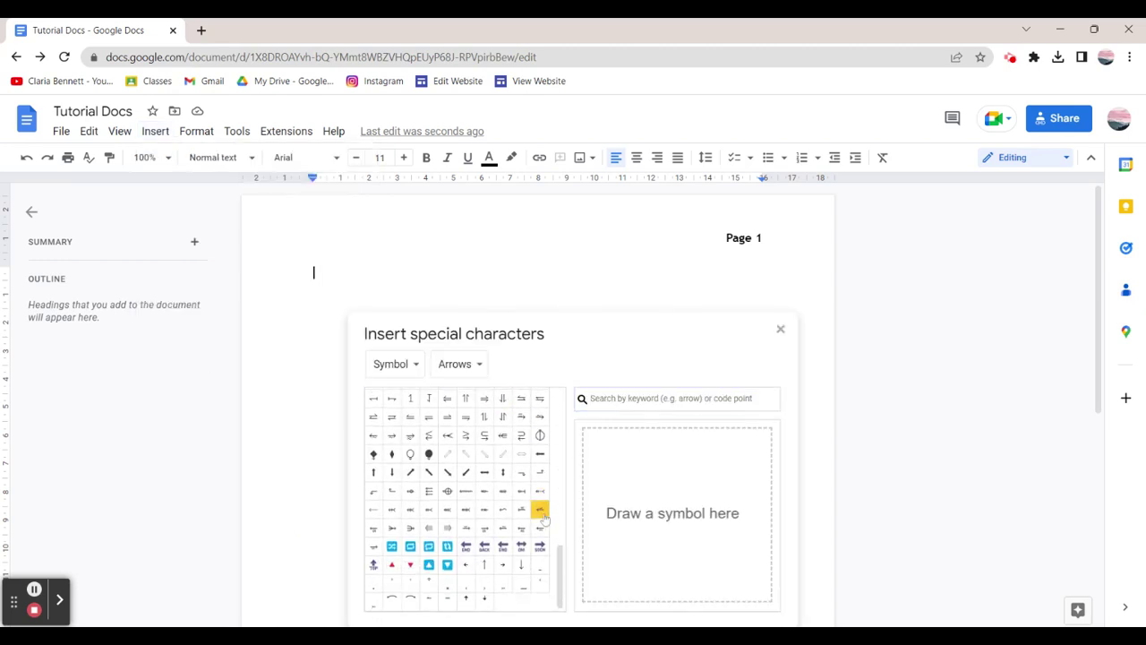
click(779, 329)
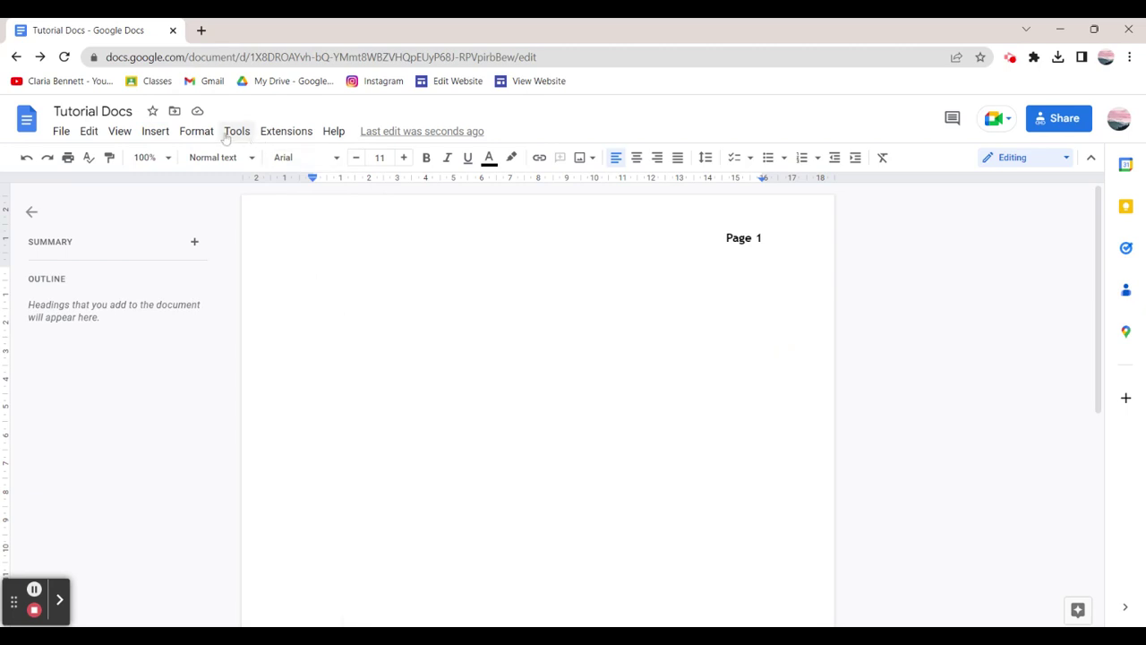
Split the page into three columns from the Format menu.
click(196, 131)
mouse_move(215, 162)
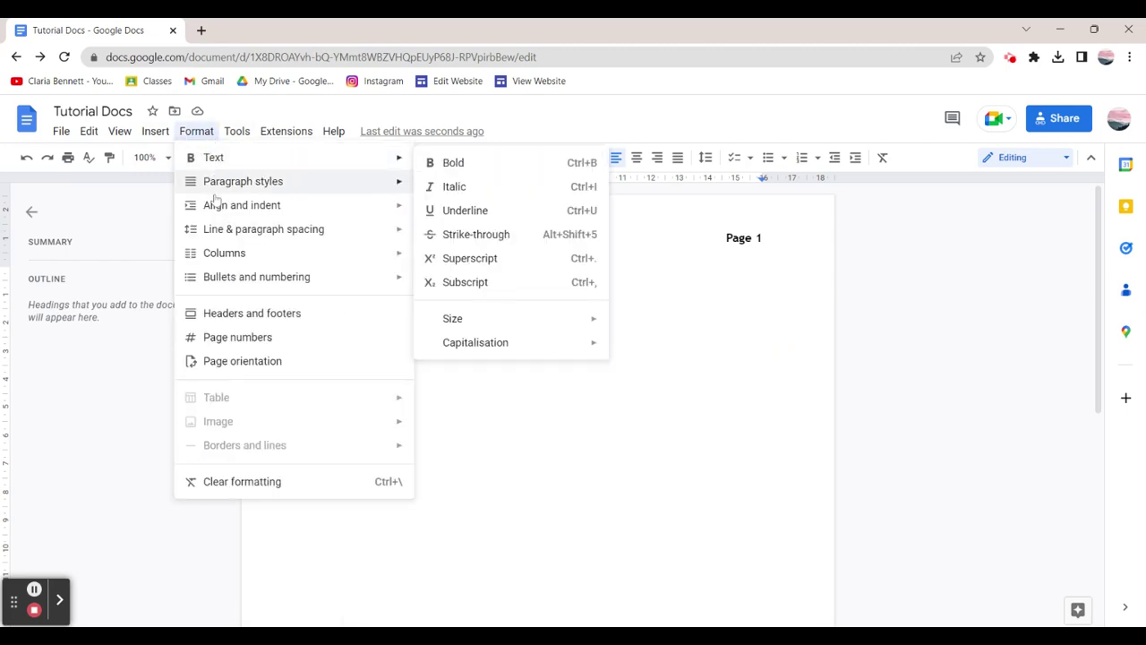
mouse_move(217, 214)
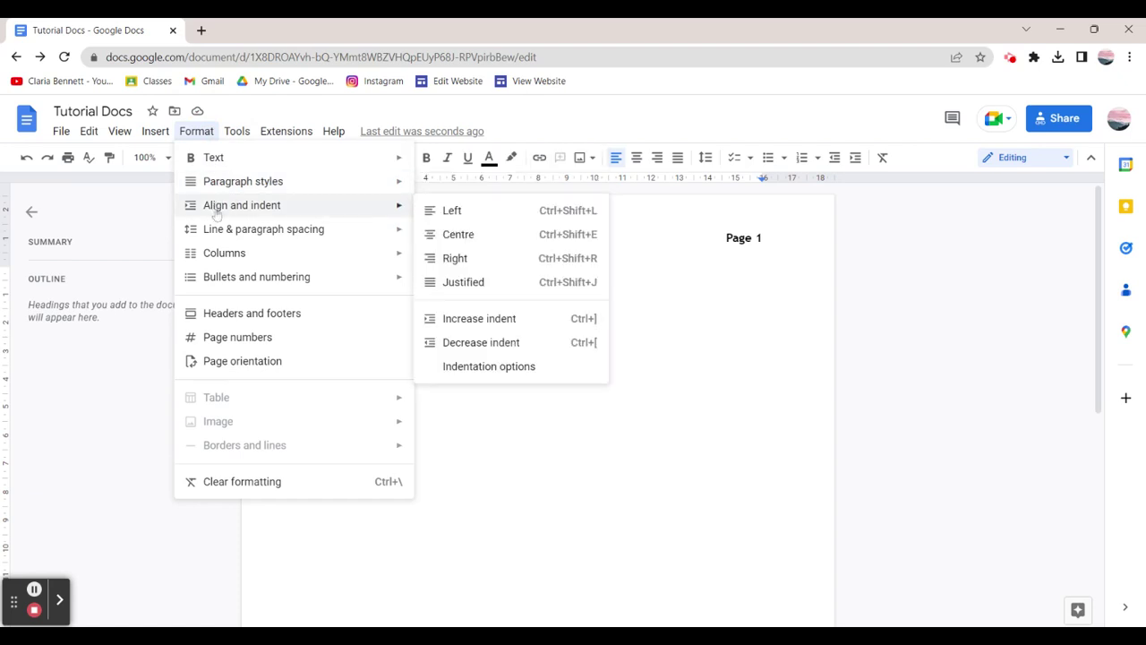
mouse_move(221, 235)
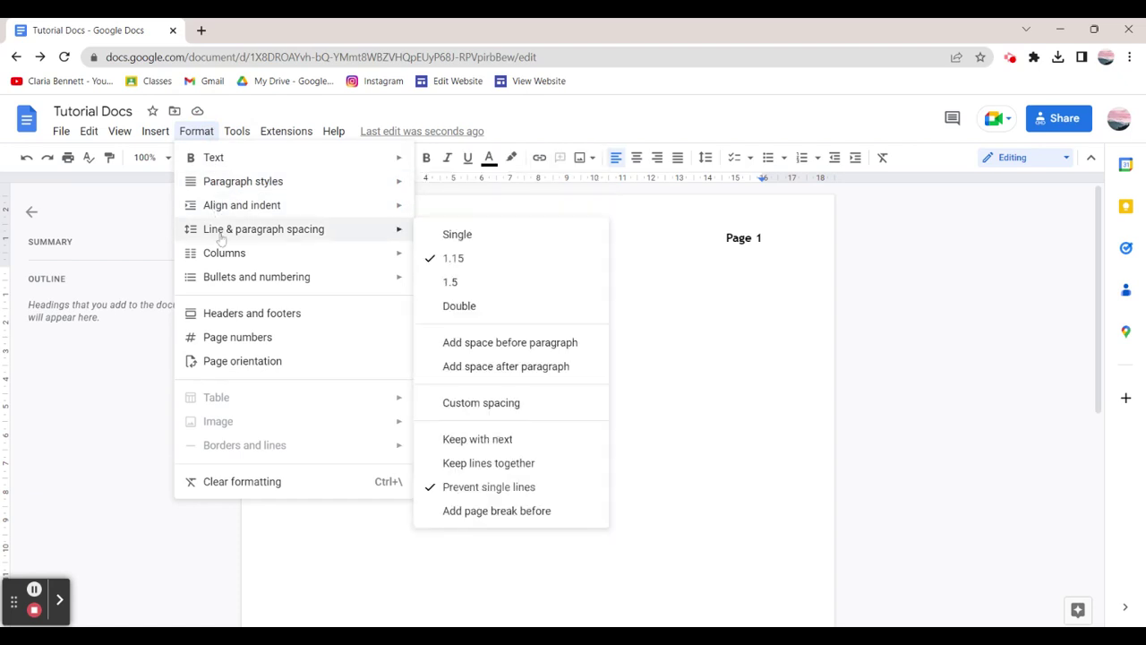
mouse_move(227, 255)
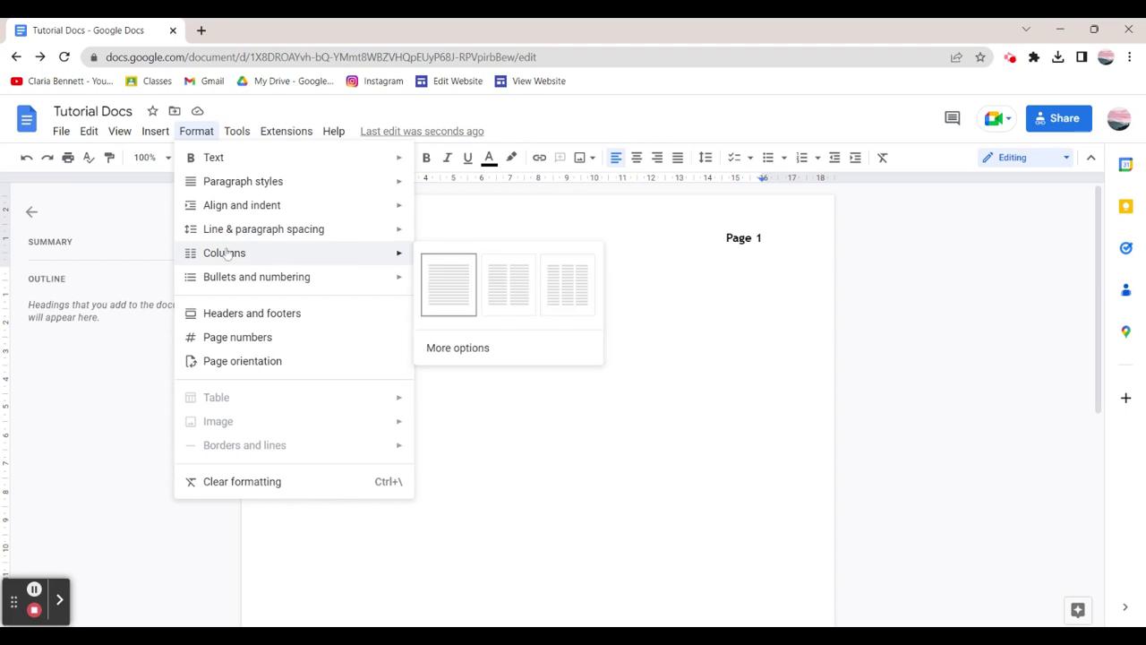
click(547, 296)
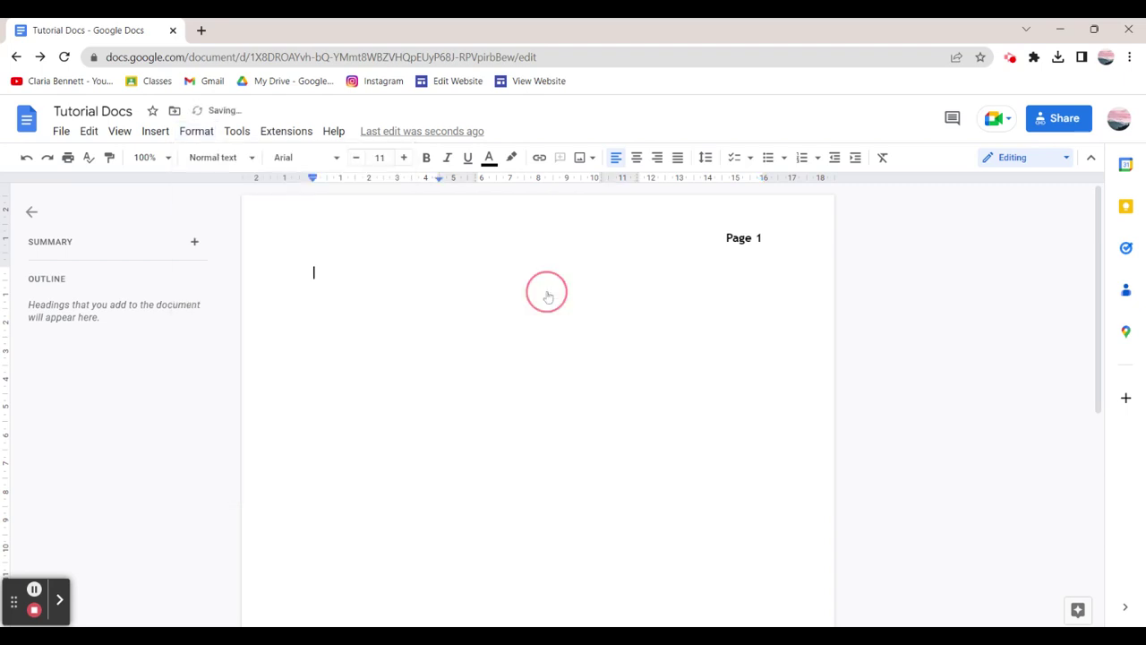
Type 'The T', then delete the extra typed lines.
text(The T)
key(BackSpace)
key(BackSpace)
key(BackSpace)
key(BackSpace)
key(BackSpace)
key(BackSpace)
key(BackSpace)
key(BackSpace)
scroll(538, 403, down, 3)
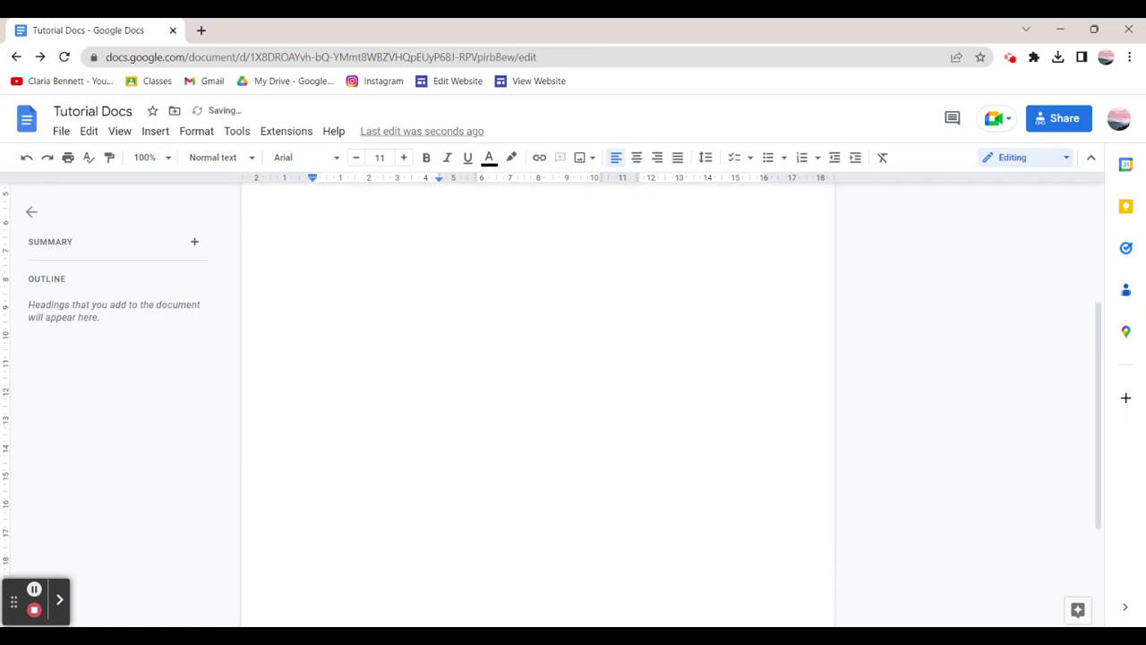
scroll(475, 604, down, 3)
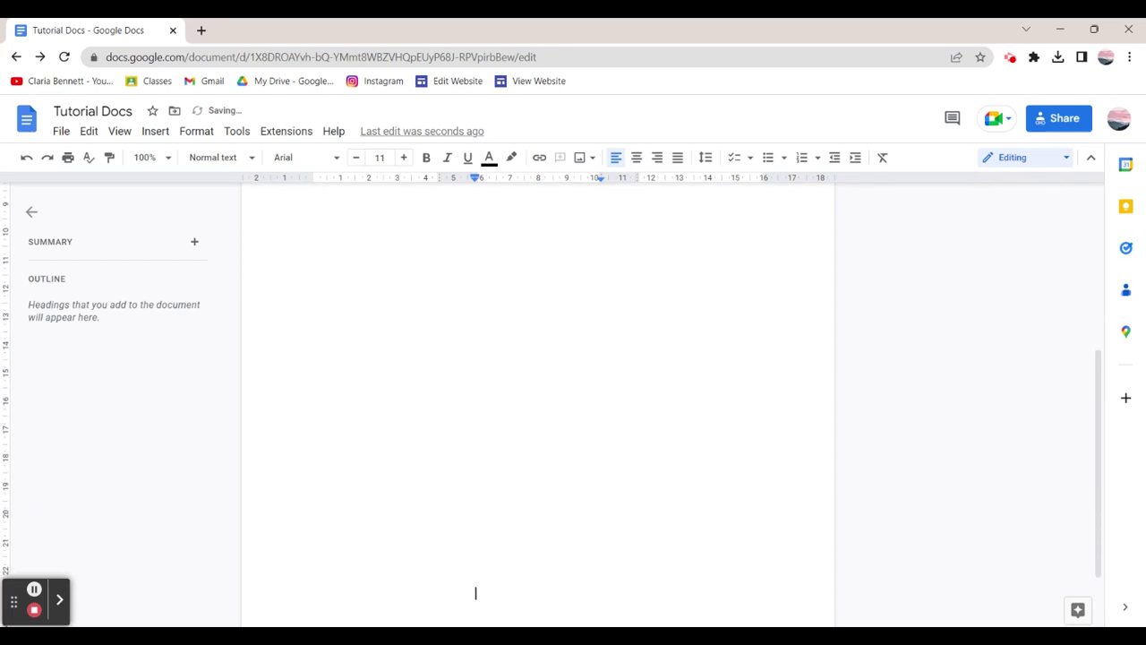
scroll(582, 358, up, 6)
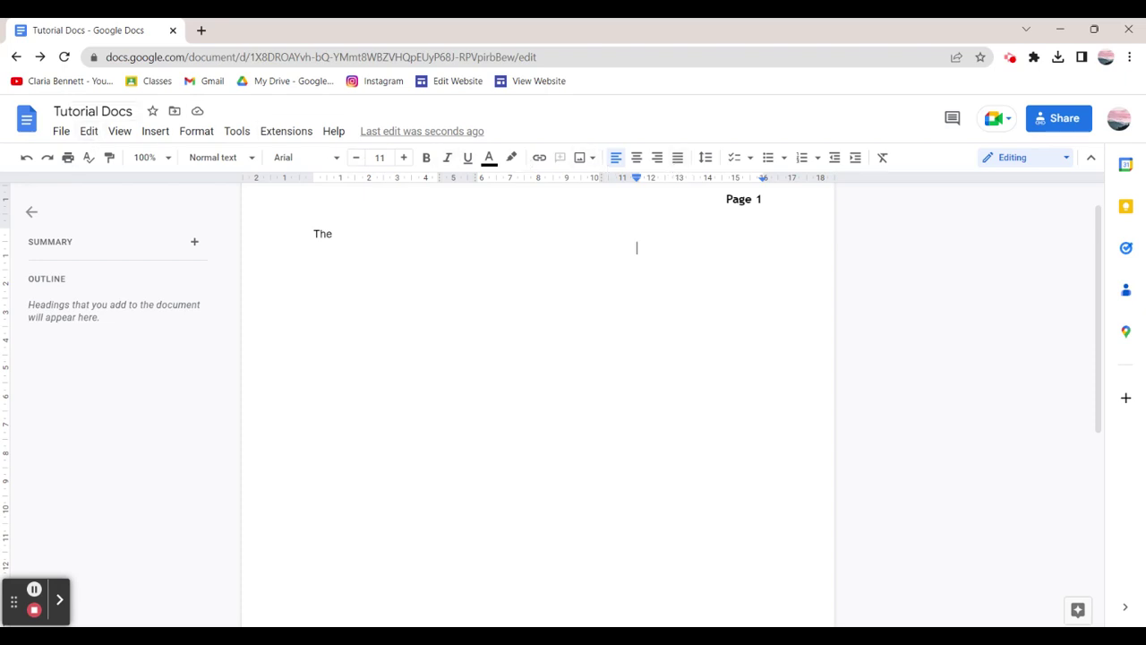
Reflow the text back to a single column.
click(198, 132)
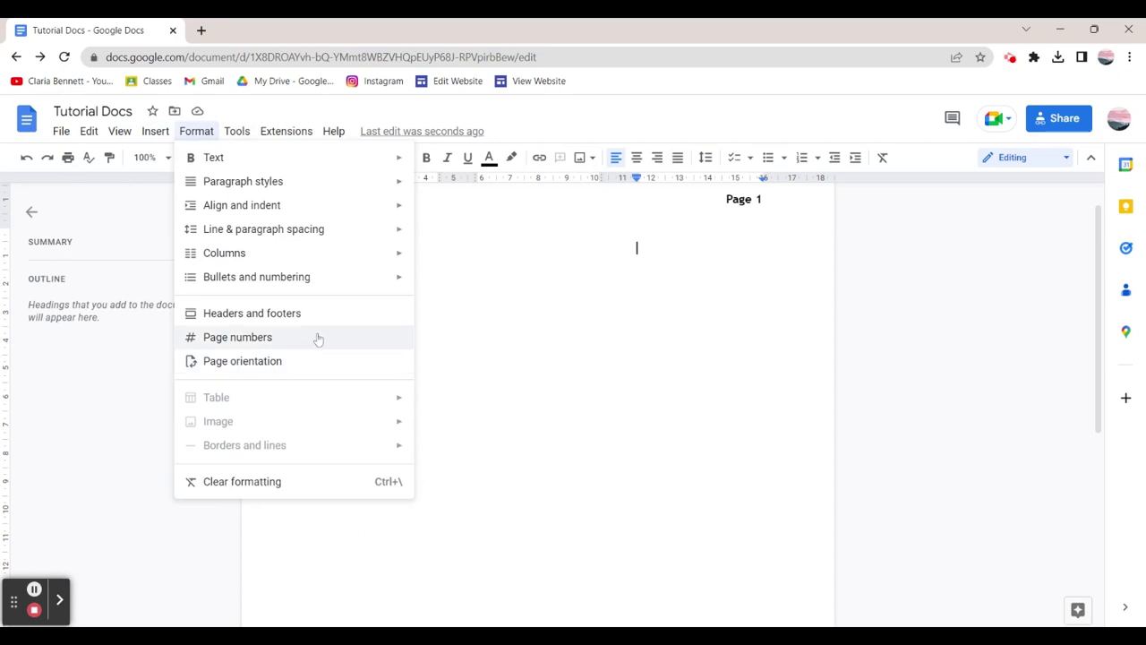
mouse_move(361, 258)
click(445, 282)
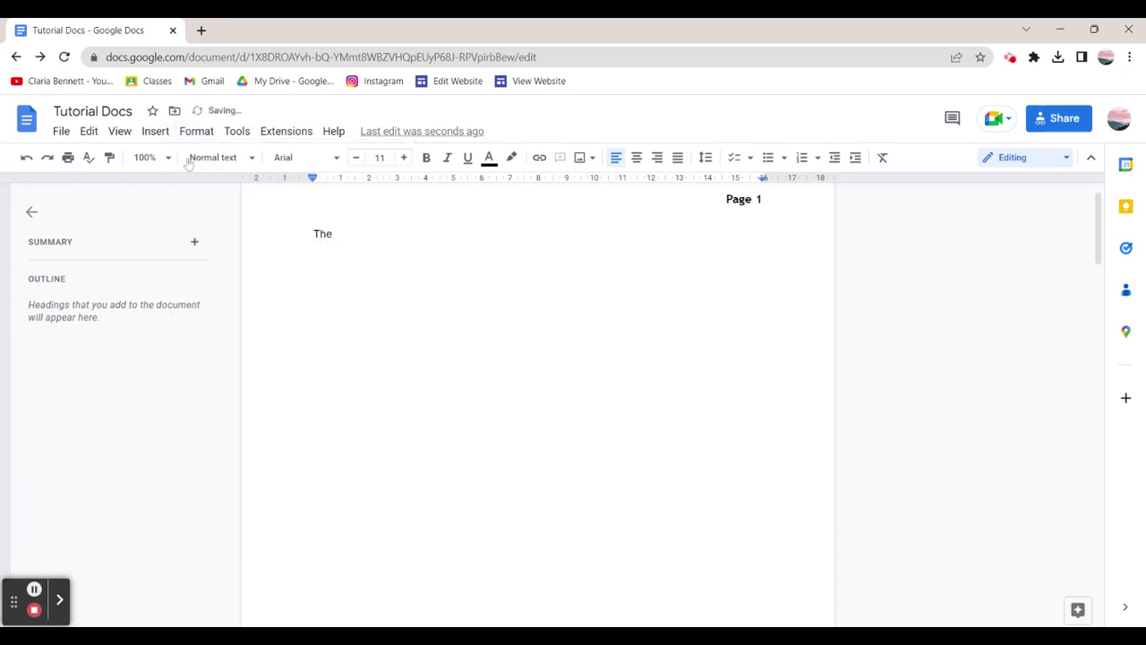
Select all the lines from page 3 up to page 1 and delete them.
click(383, 408)
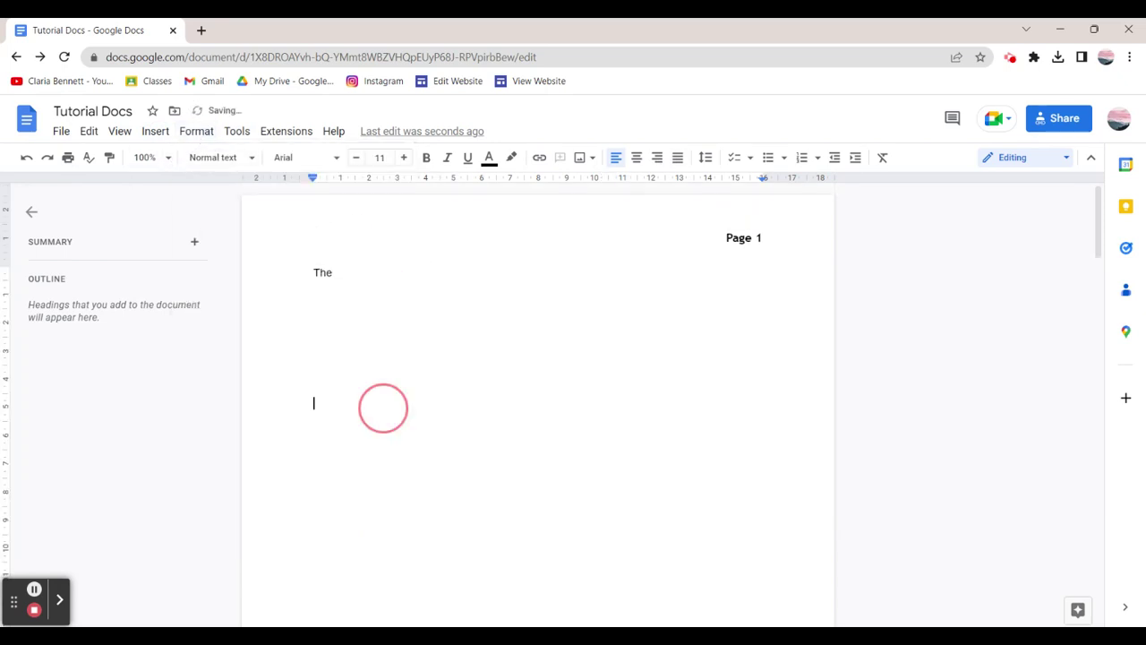
scroll(537, 403, down, 15)
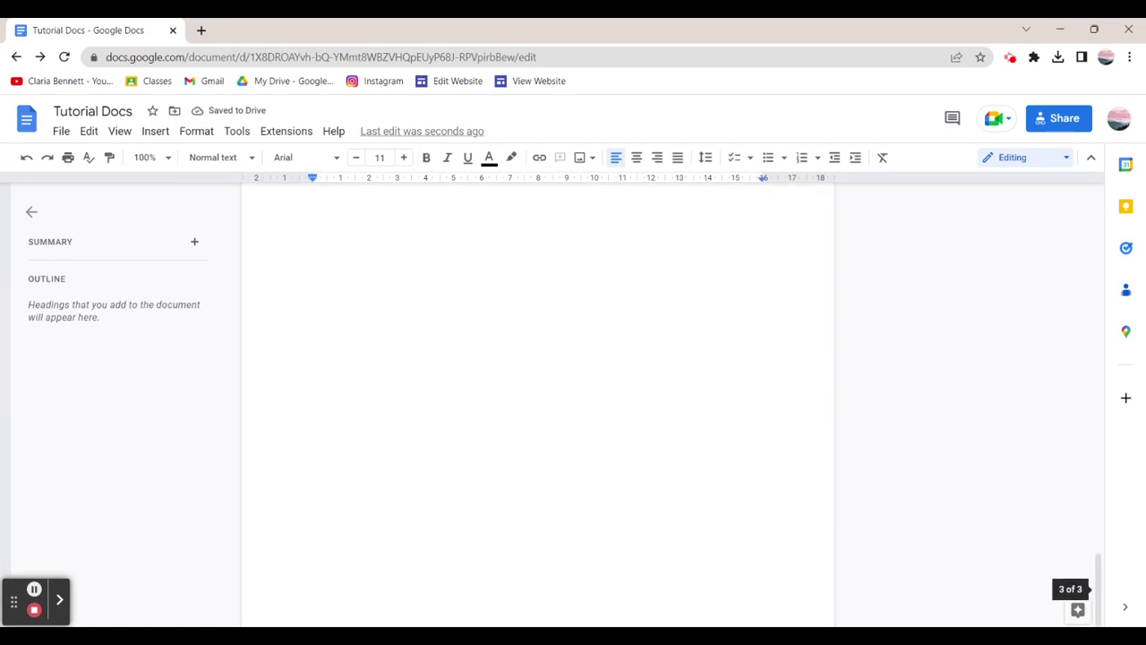
drag(611, 583, 328, 72)
key(BackSpace)
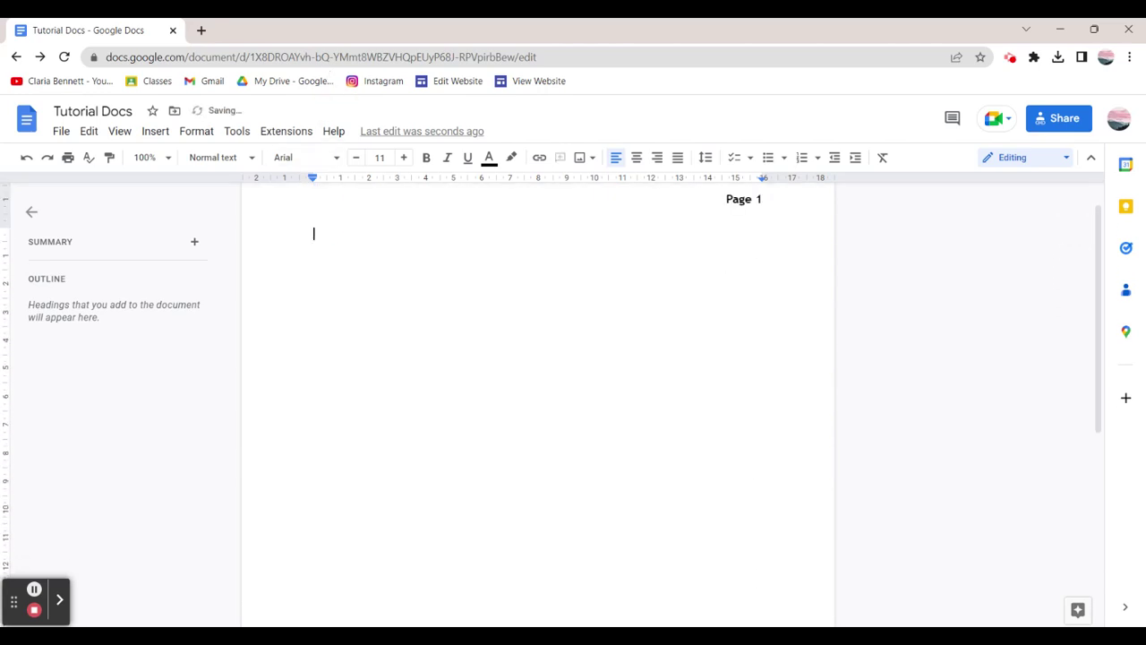
Set Page orientation to Landscape, applied to the whole document.
click(155, 131)
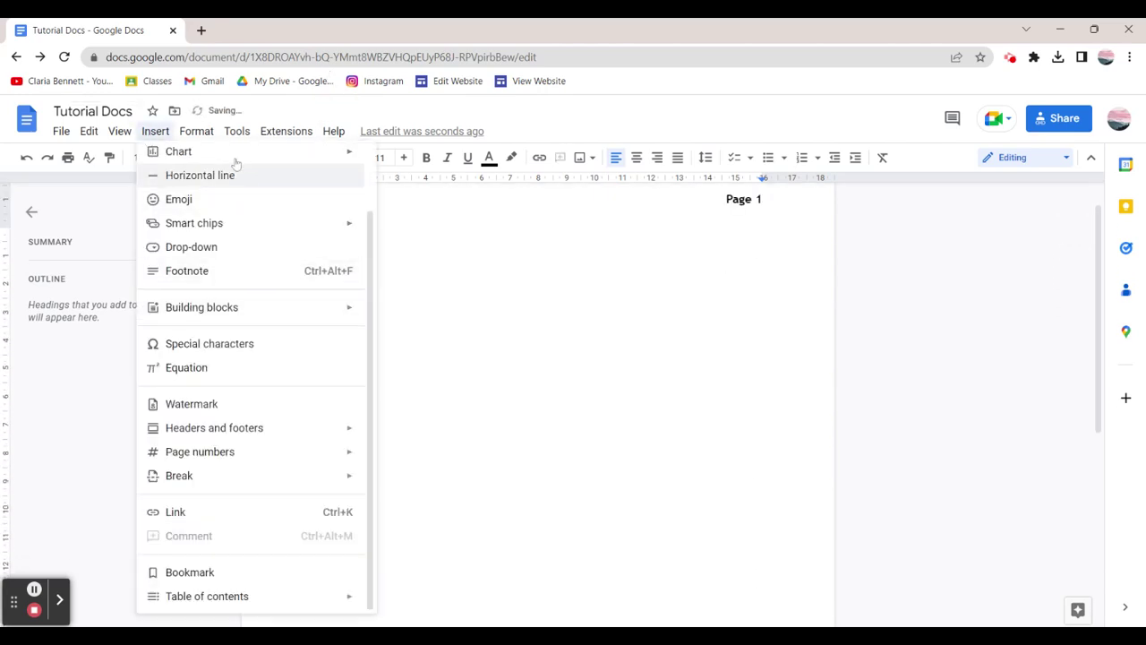
click(196, 131)
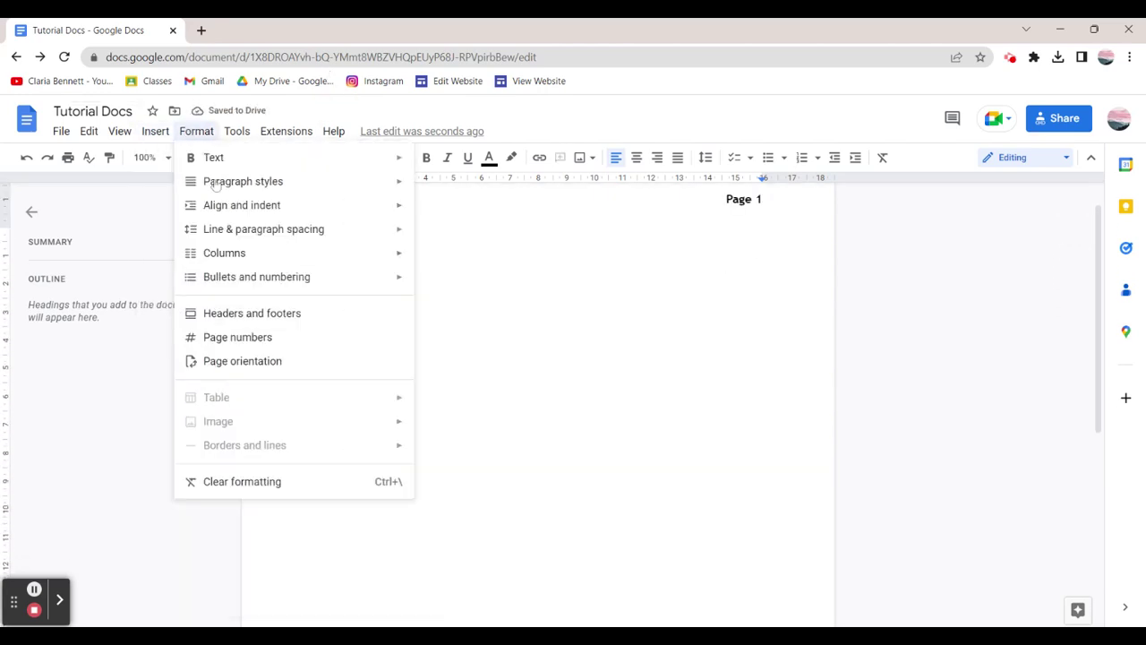
click(285, 361)
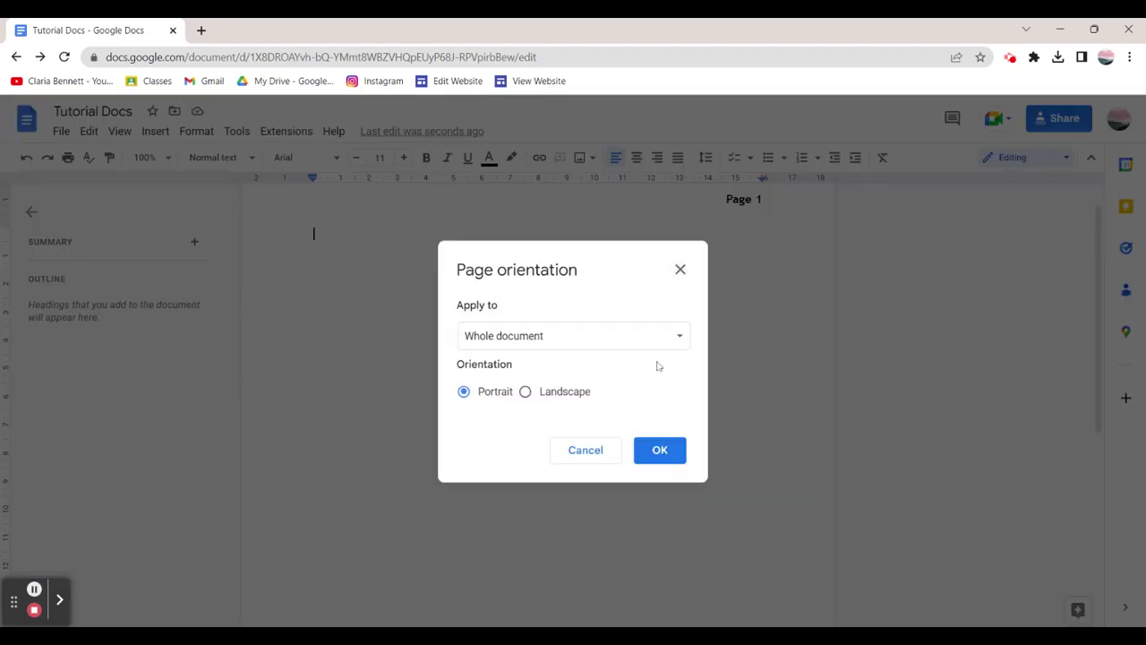
click(652, 346)
click(651, 340)
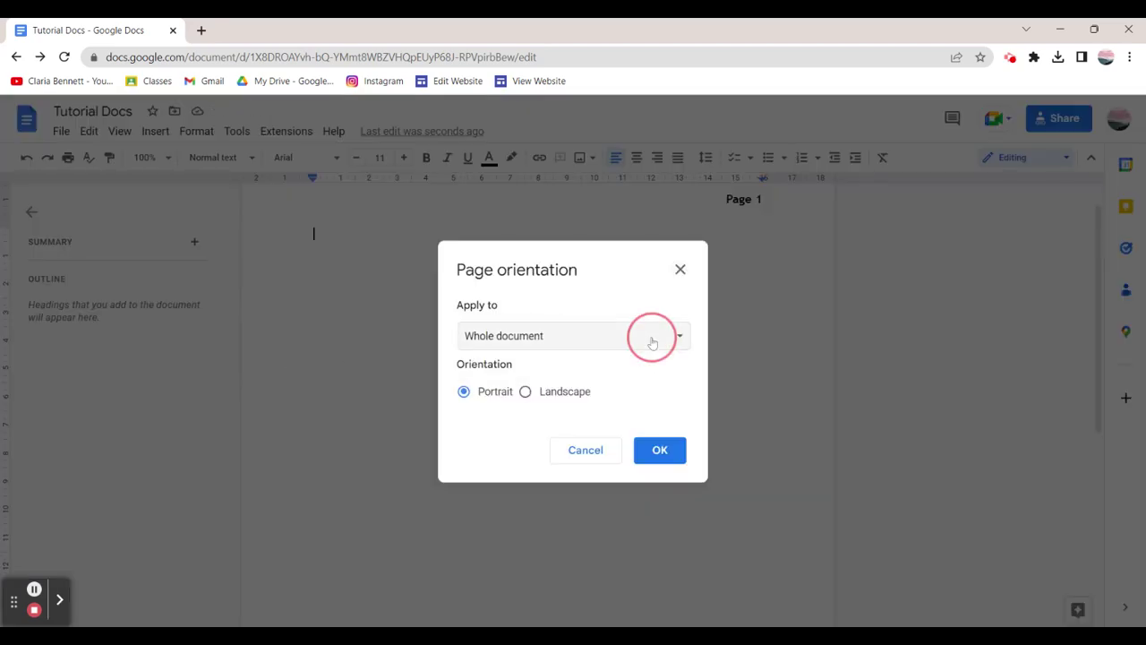
click(526, 392)
click(658, 451)
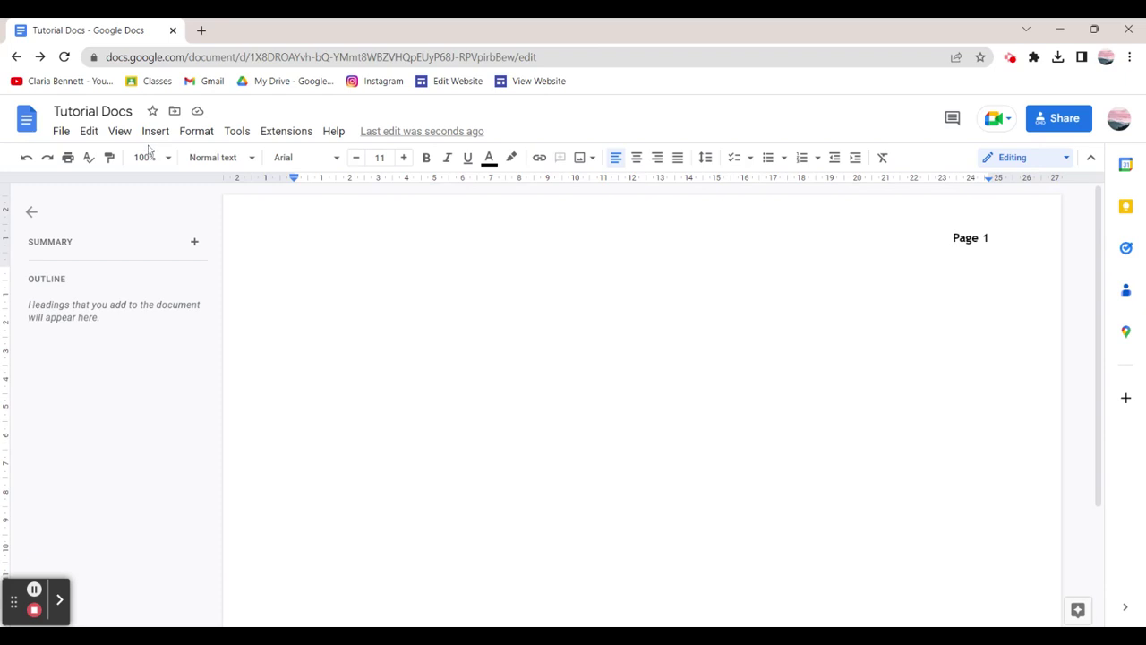
click(121, 132)
Insert a bar chart and select it, leaving crop mode.
mouse_move(146, 136)
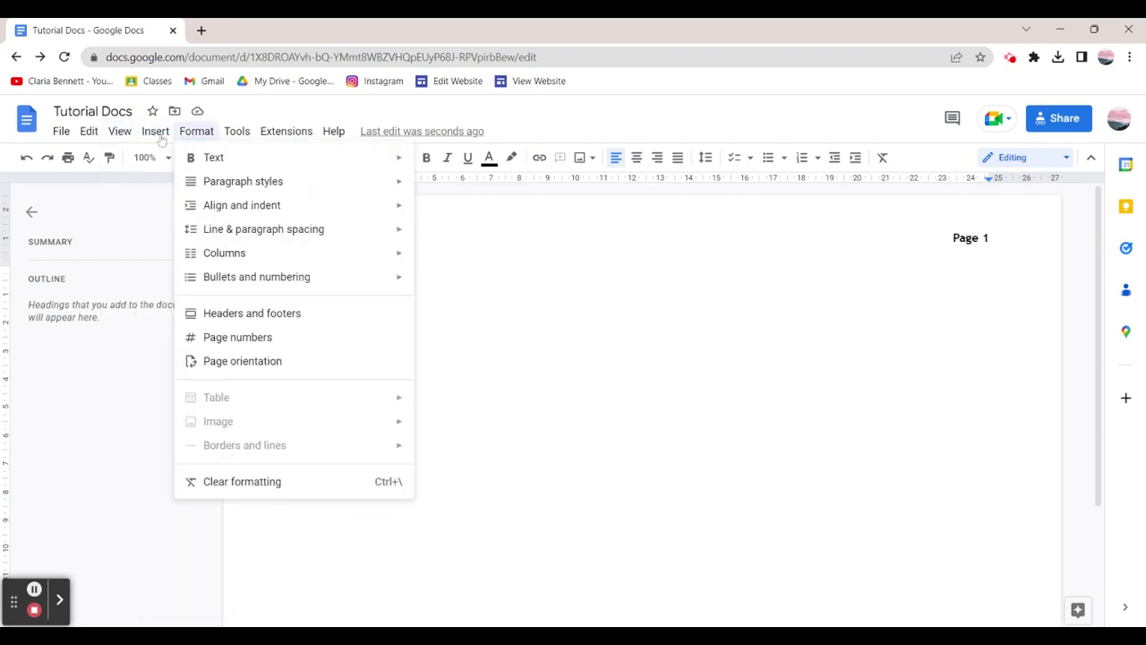
mouse_move(156, 134)
mouse_move(210, 151)
click(402, 160)
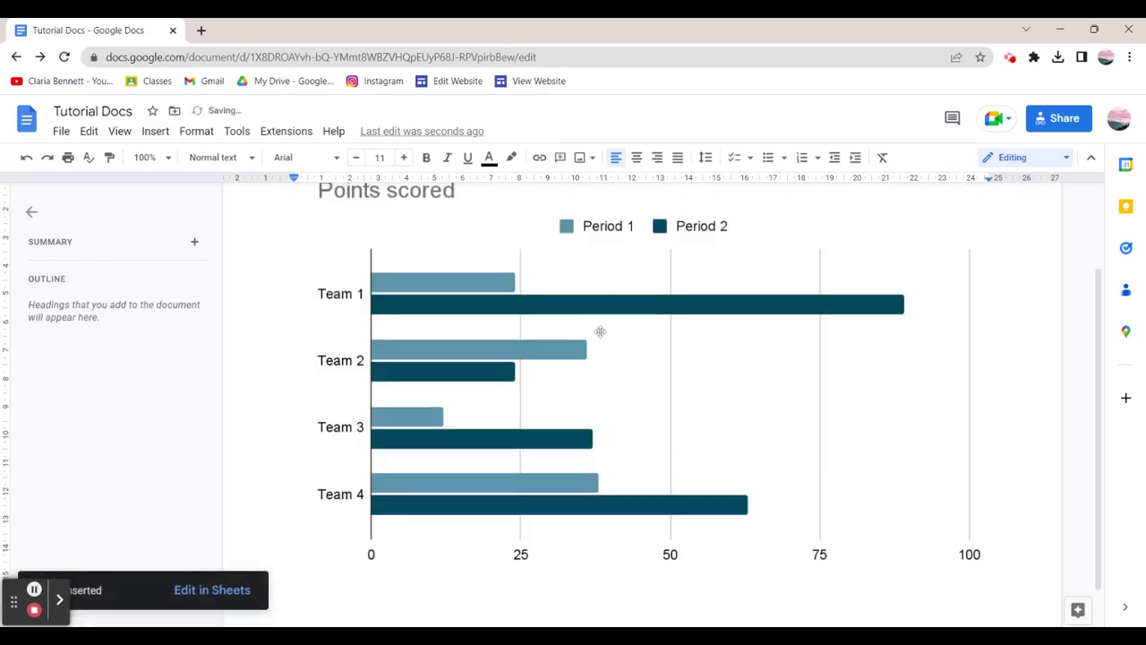
scroll(626, 328, down, 3)
double_click(619, 324)
click(1011, 349)
click(796, 320)
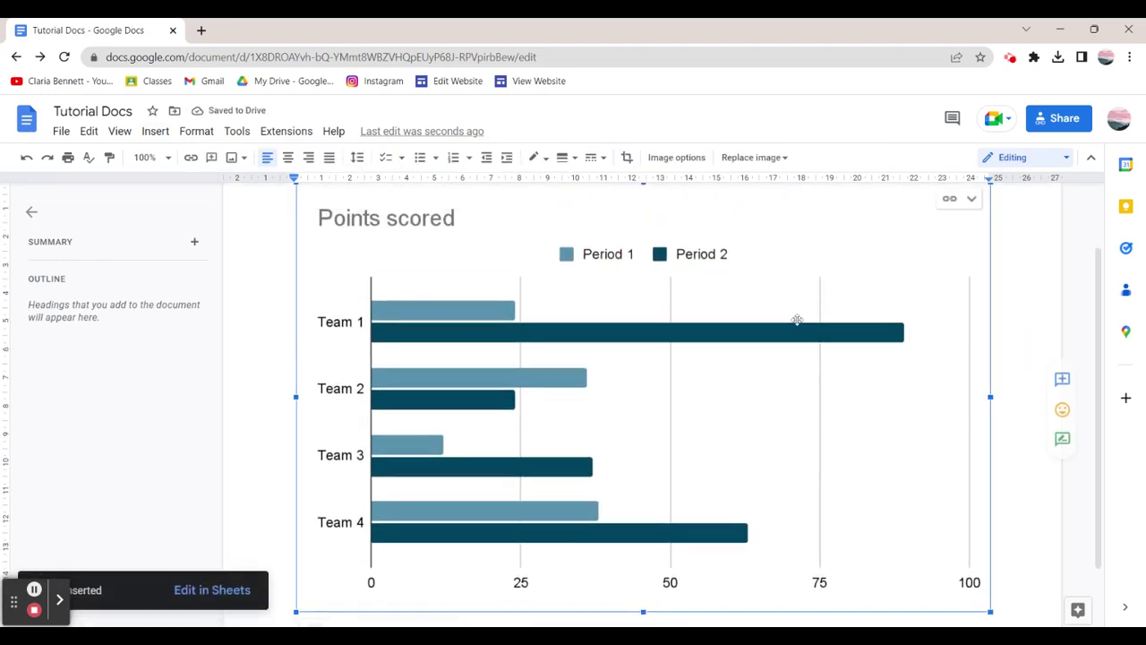
Check the chart's Text wrapping image options, then open its linked source spreadsheet.
scroll(762, 313, down, 2)
click(449, 555)
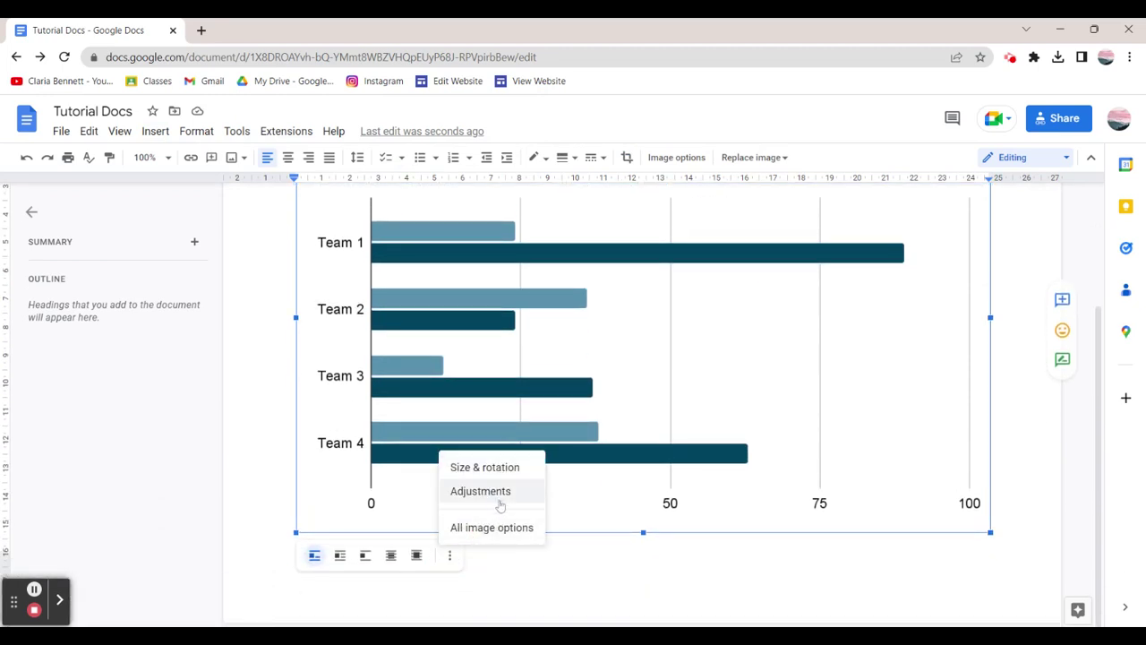
click(492, 528)
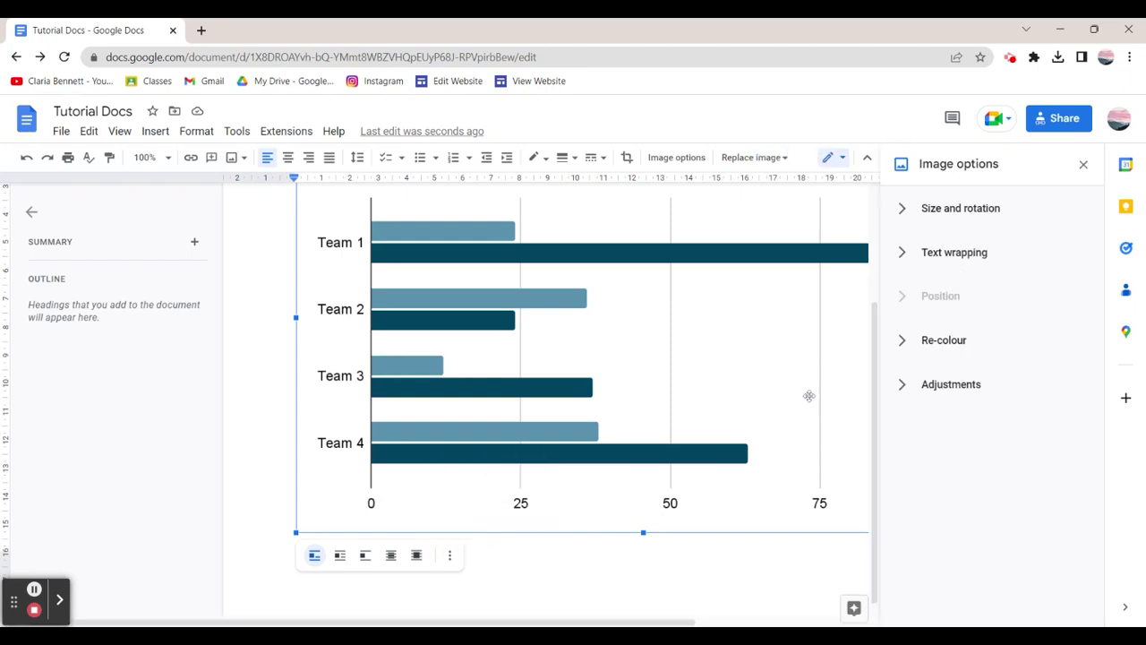
scroll(784, 395, up, 2)
click(937, 250)
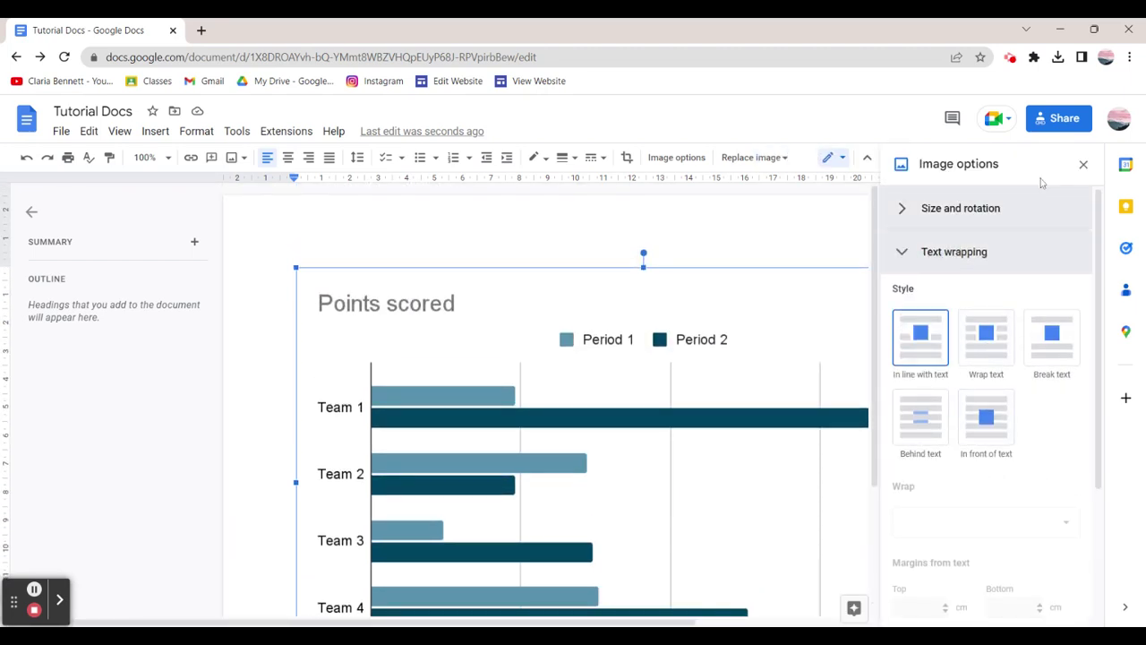
click(1084, 164)
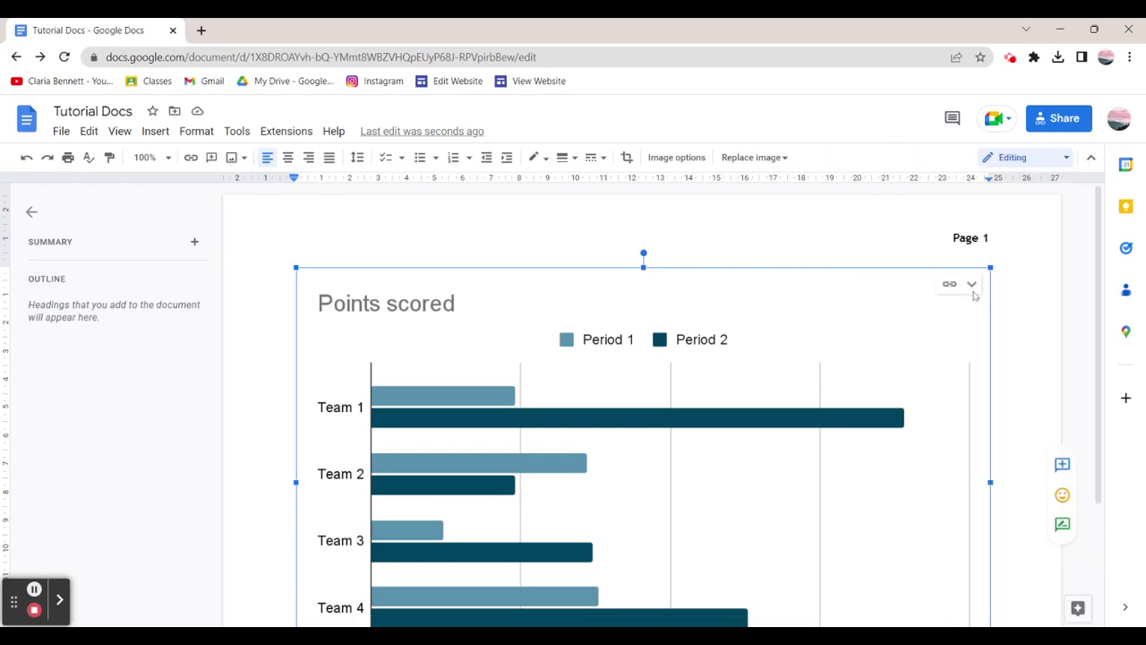
click(971, 285)
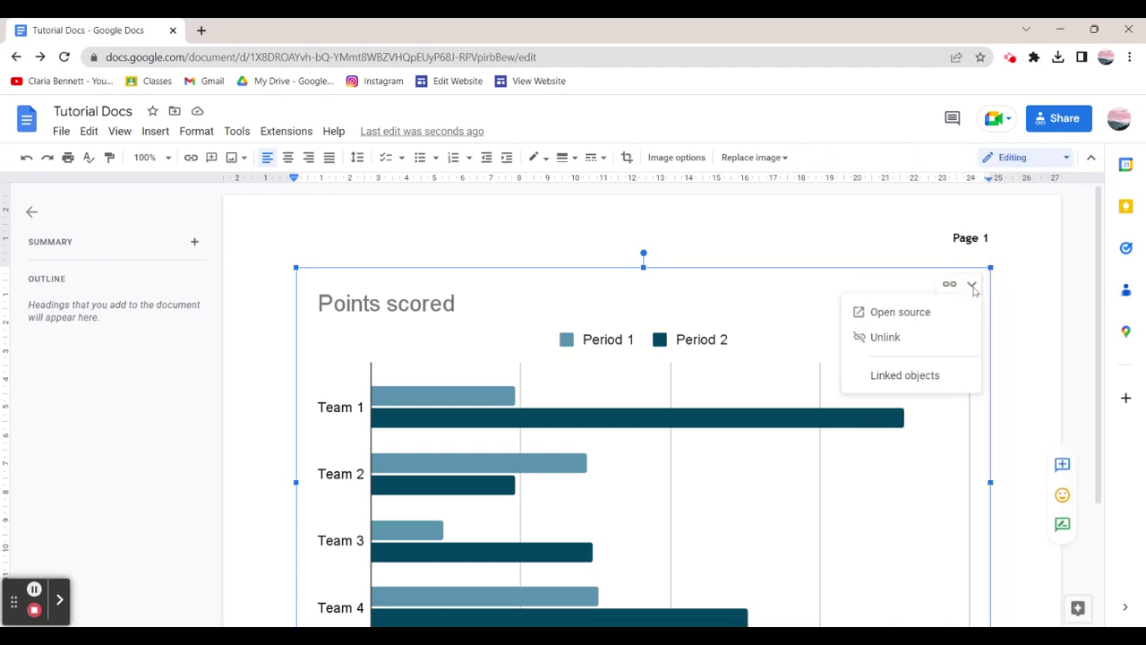
click(903, 312)
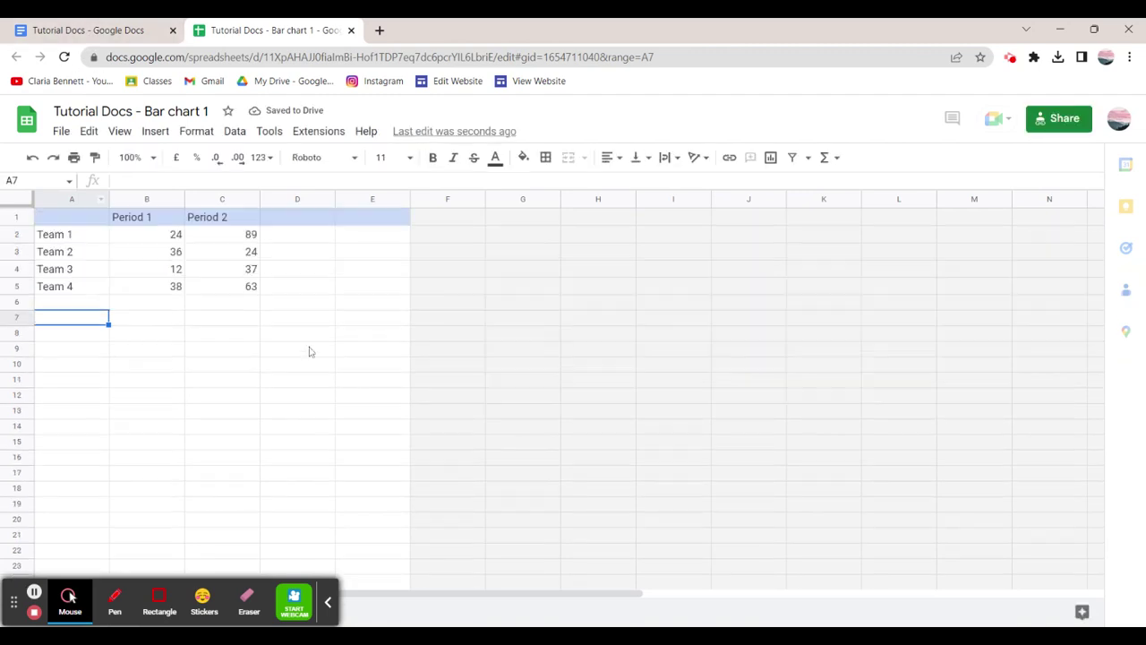
Rename the Period 1 series header in the source sheet to 'Period 8'.
click(72, 23)
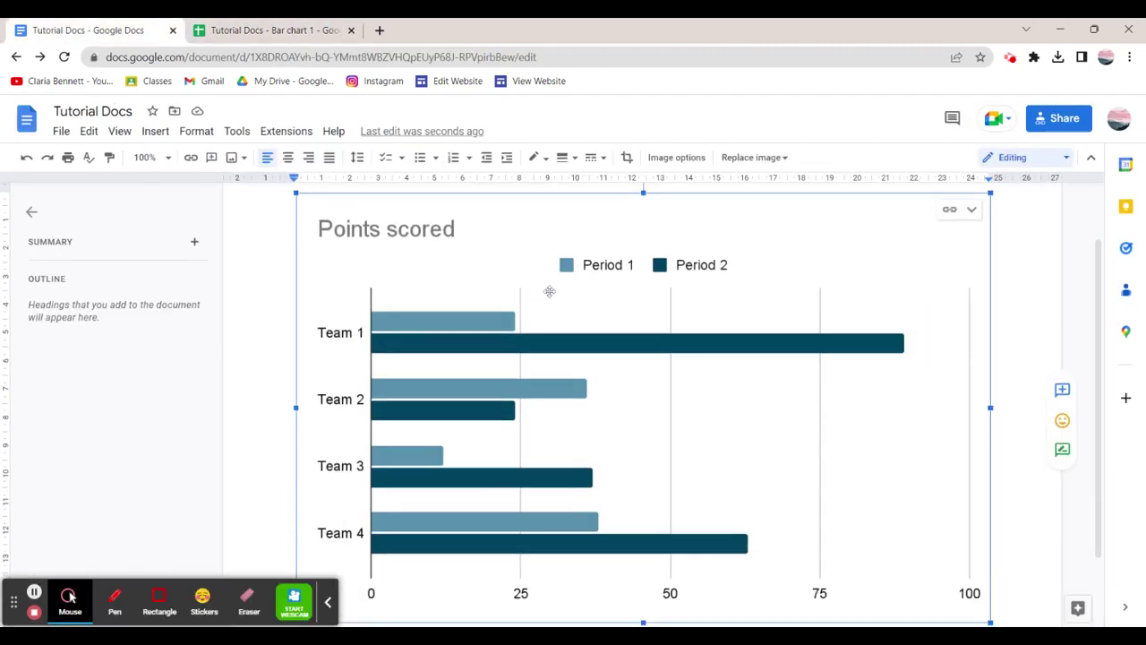
click(269, 31)
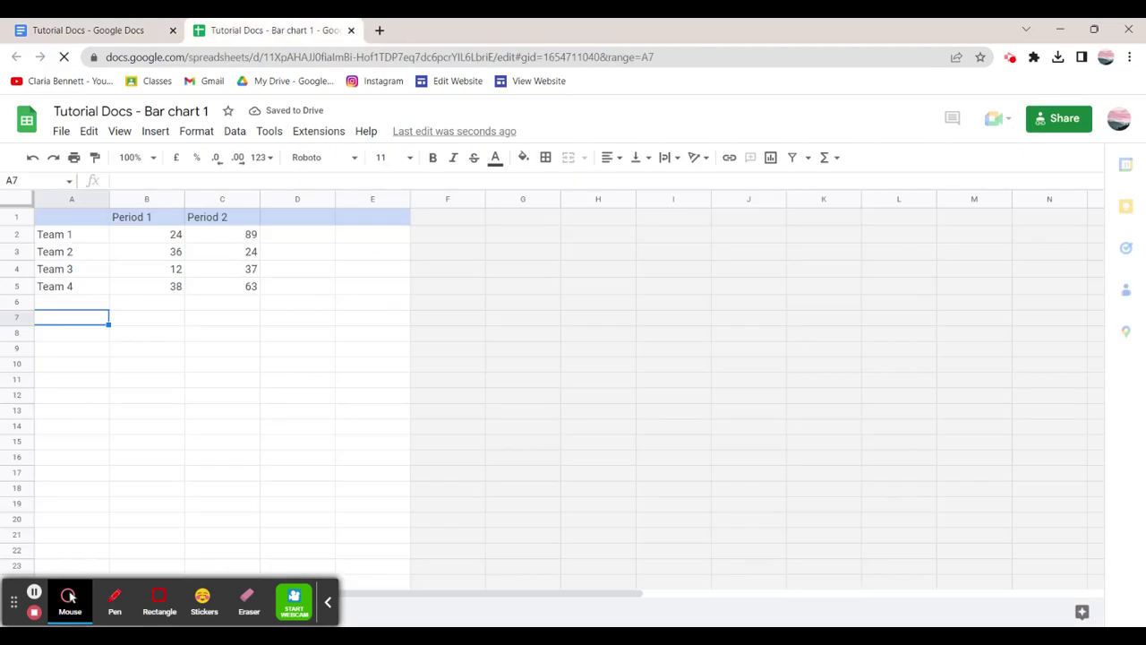
click(161, 219)
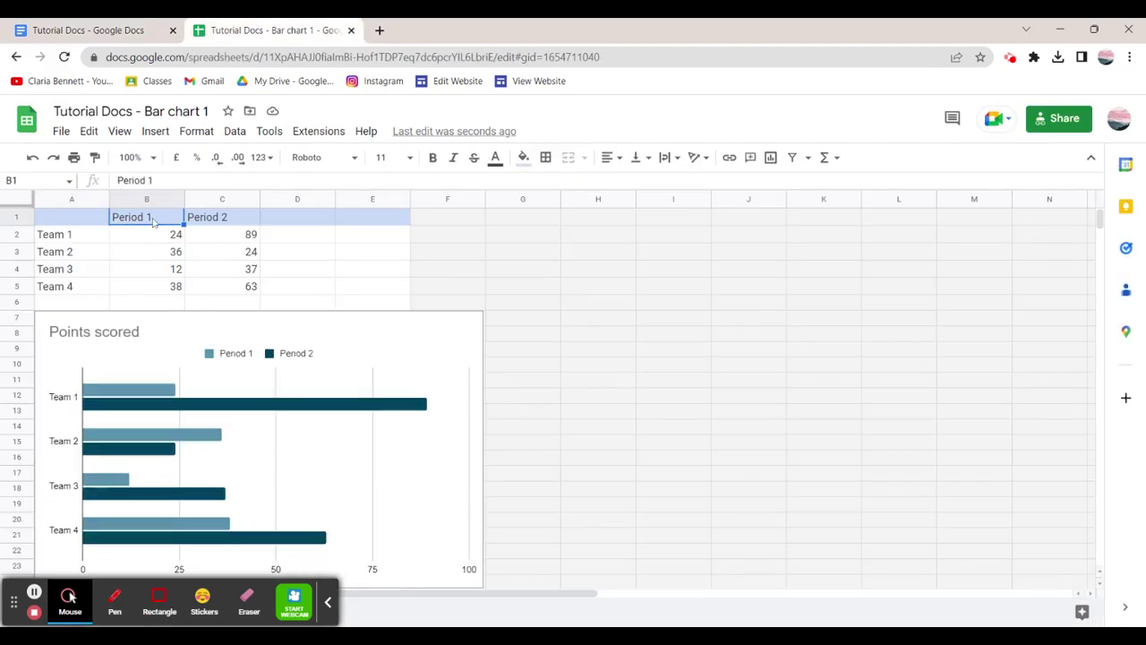
double_click(148, 218)
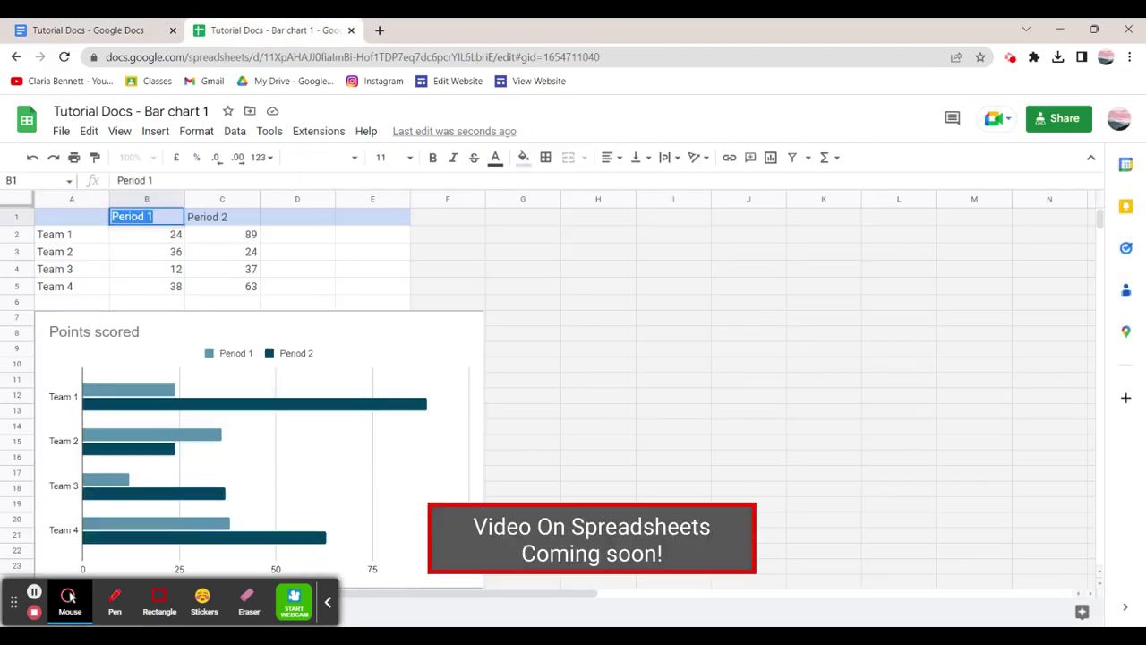
text(PE)
key(Tab)
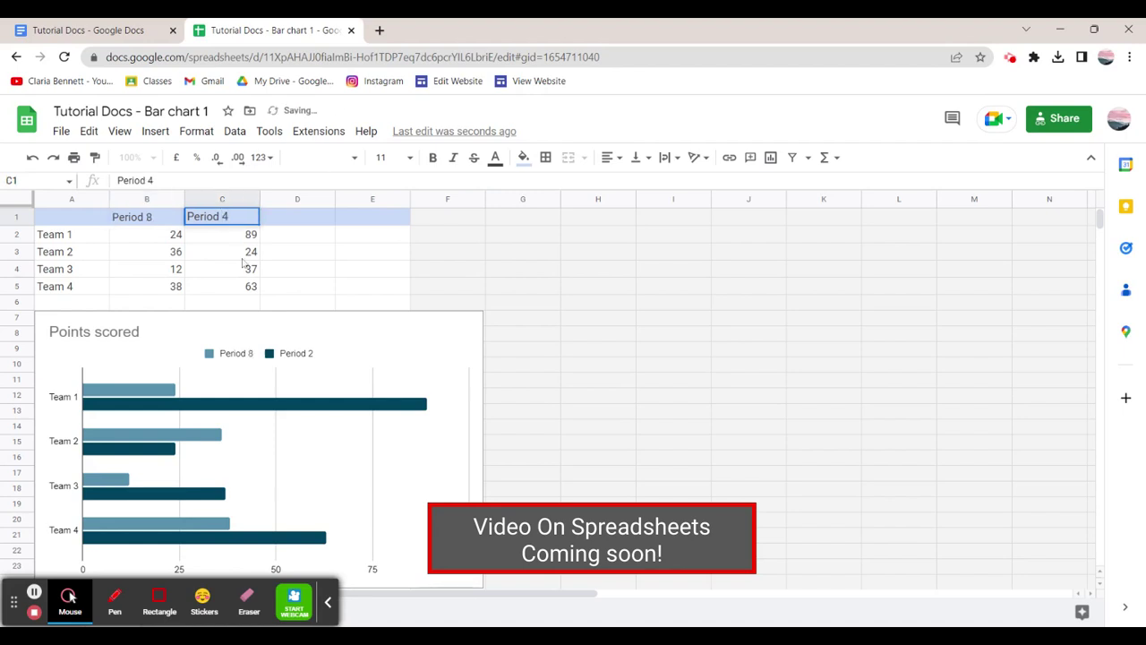
Commit the second series header as 'Period 4' and check the embedded chart in Tutorial Docs.
click(78, 25)
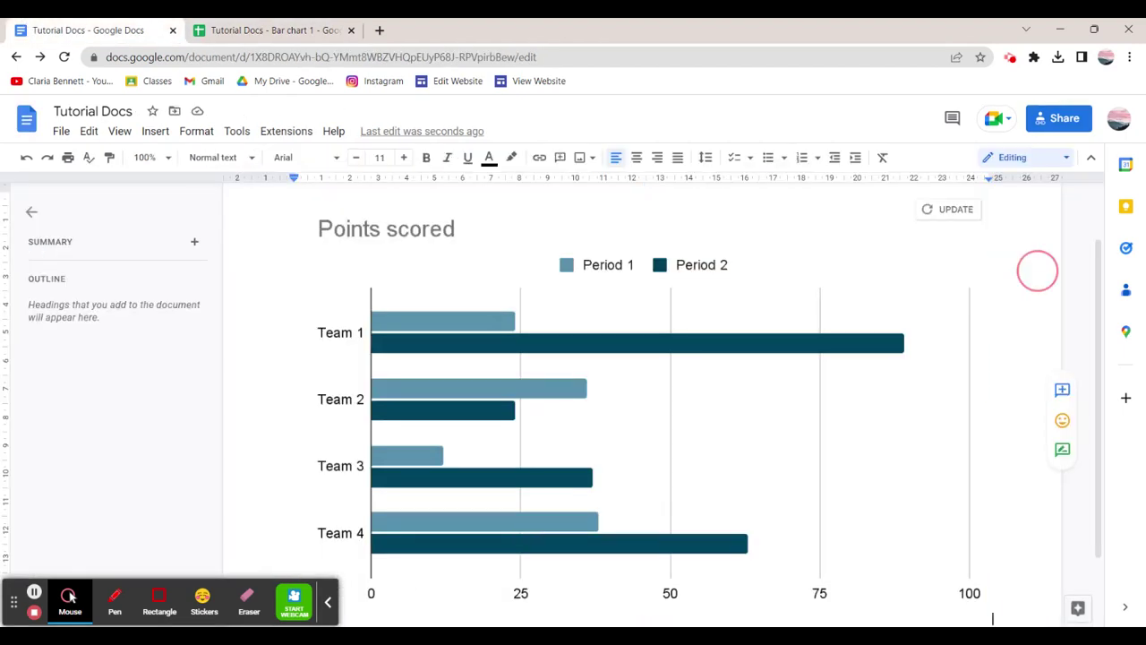
click(204, 30)
click(609, 353)
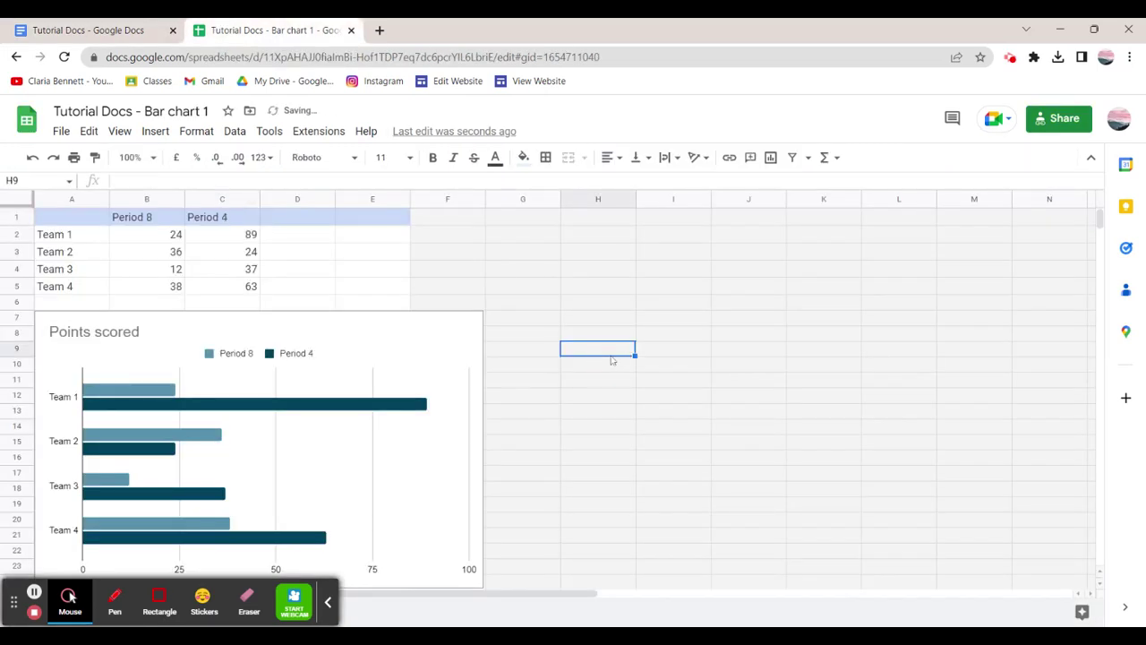
click(135, 30)
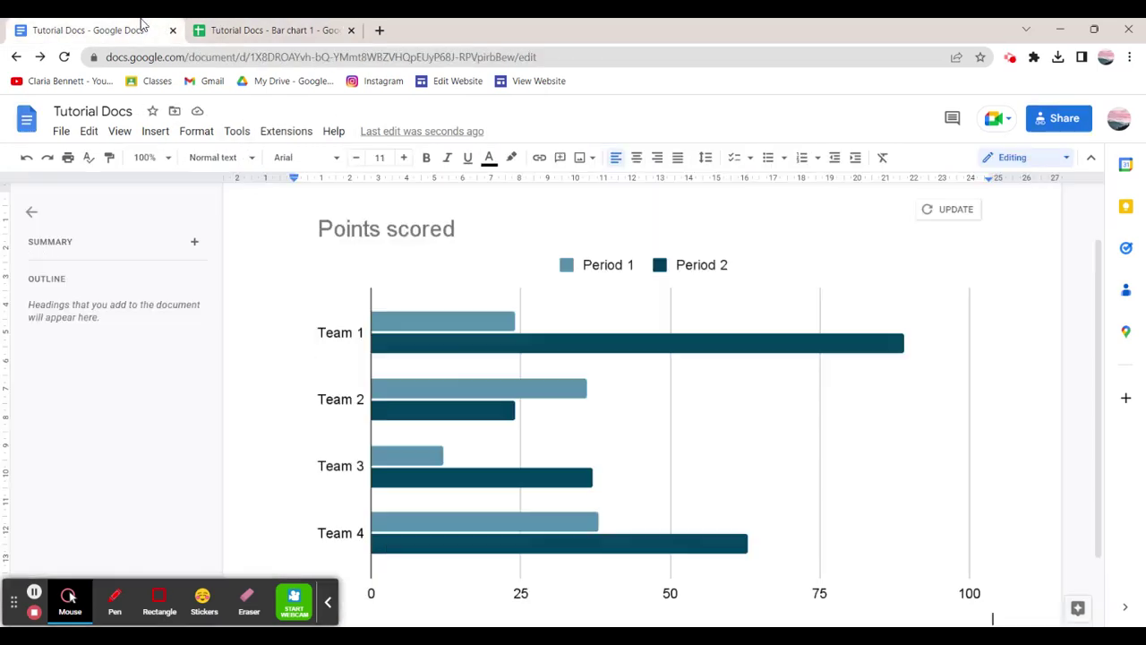
click(783, 334)
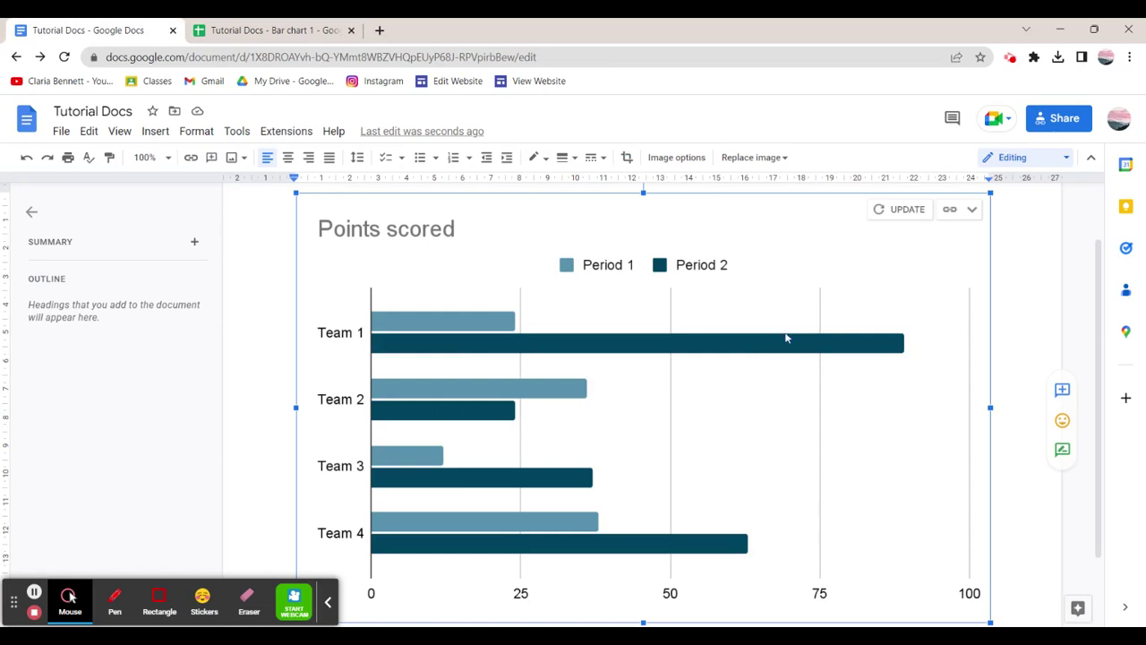
click(268, 30)
Copy the Points scored chart from its three-dot options menu.
click(199, 413)
right_click(199, 414)
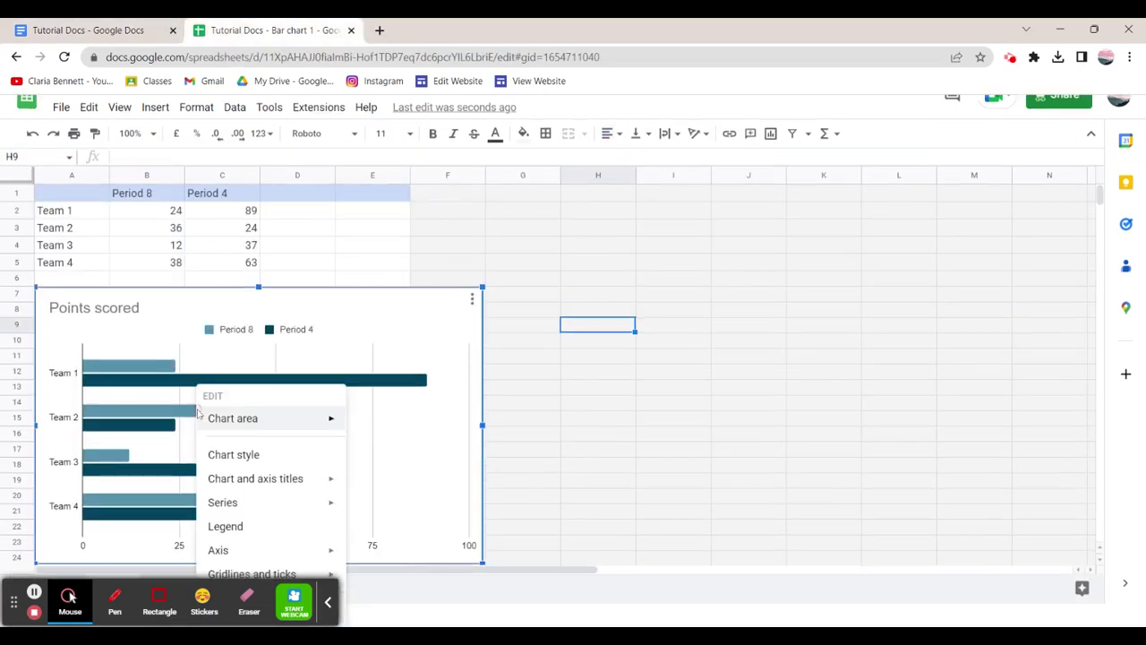
scroll(380, 431, down, 2)
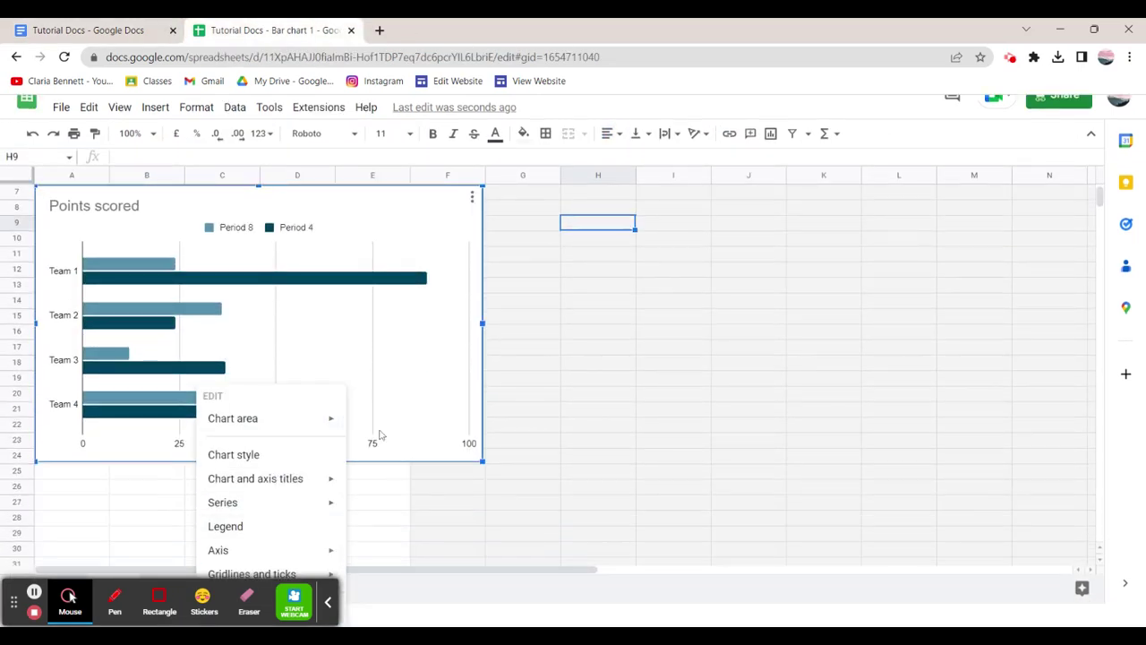
scroll(325, 256, up, 1)
right_click(326, 259)
mouse_move(387, 421)
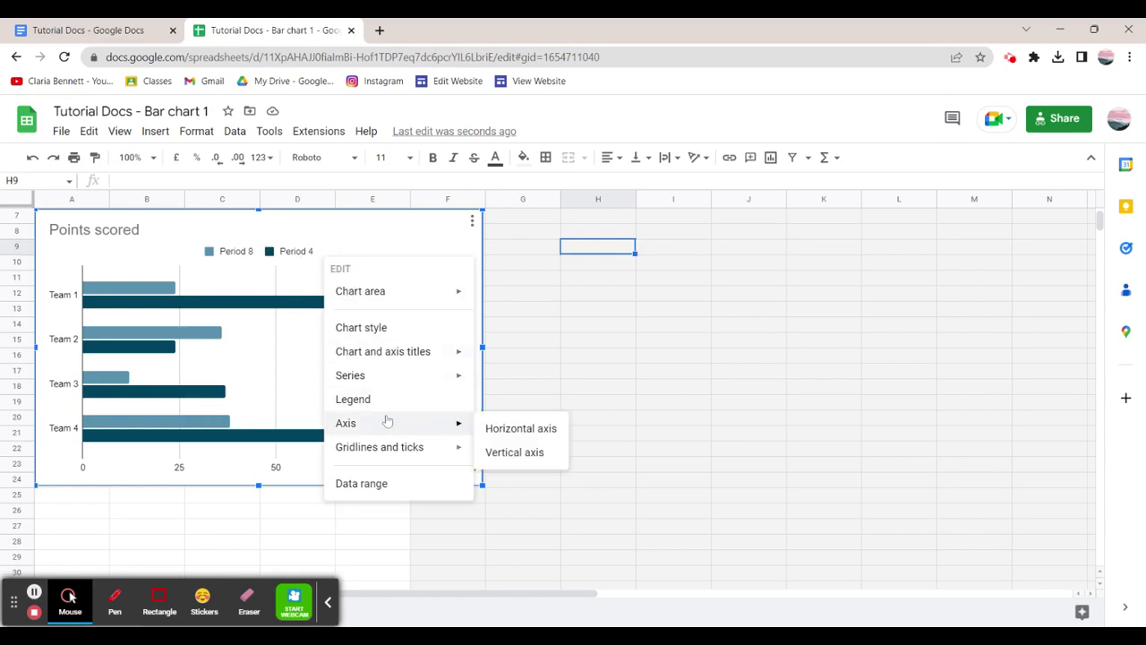
click(174, 340)
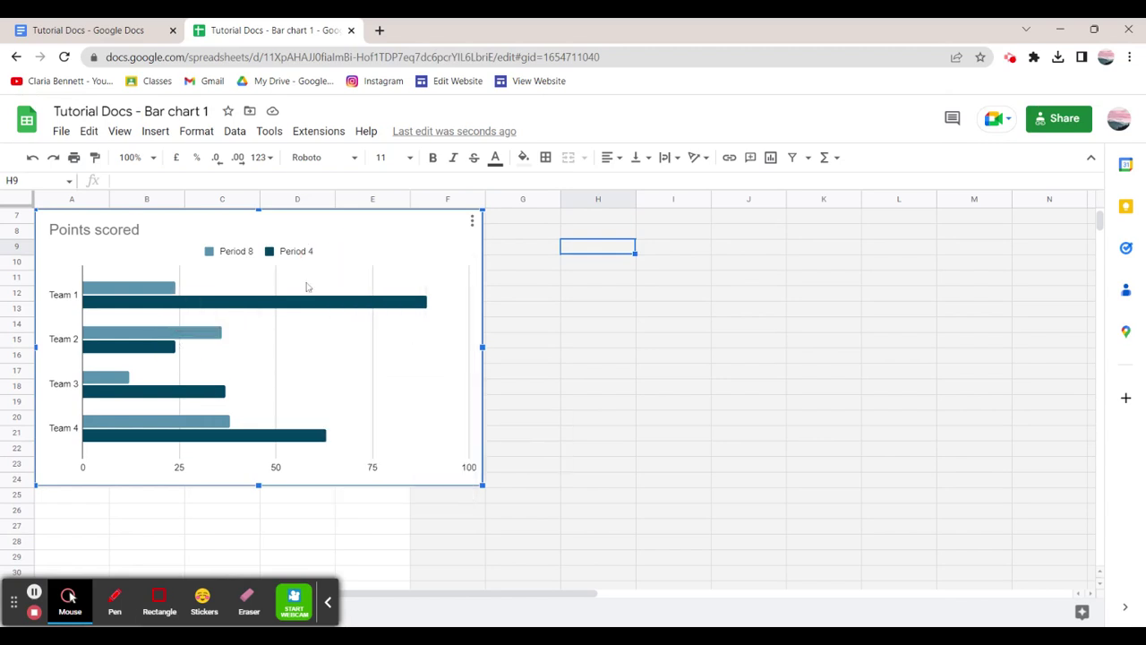
click(473, 221)
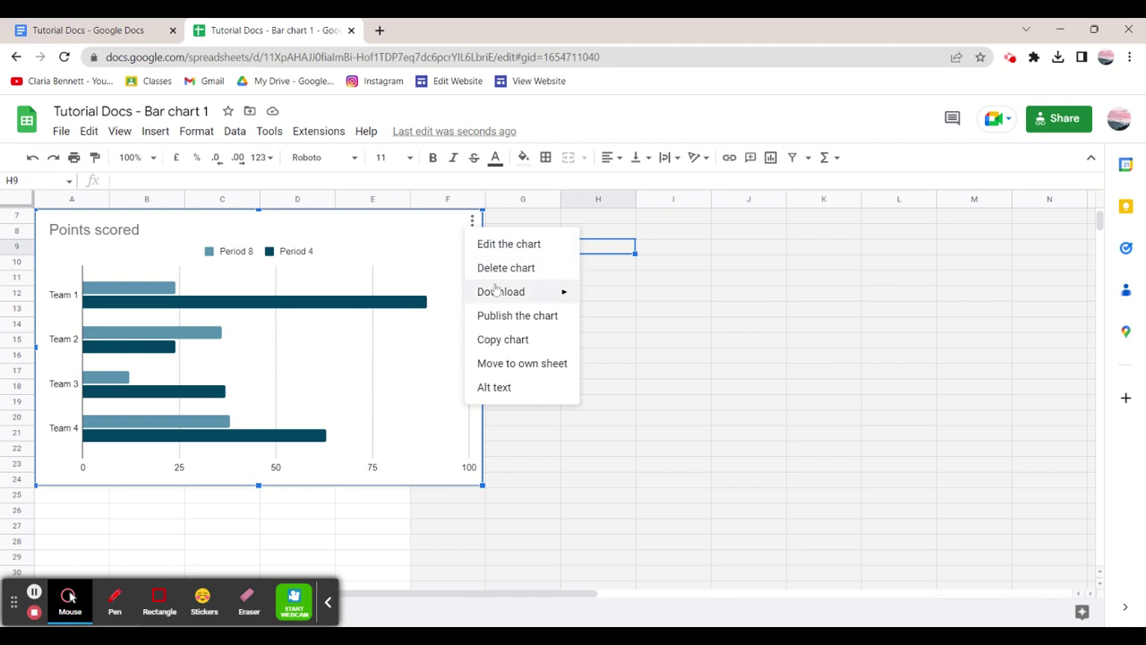
click(529, 339)
Paste the Points scored chart into Tutorial Docs with Link to spreadsheet, then scroll to page 2.
click(134, 30)
click(458, 261)
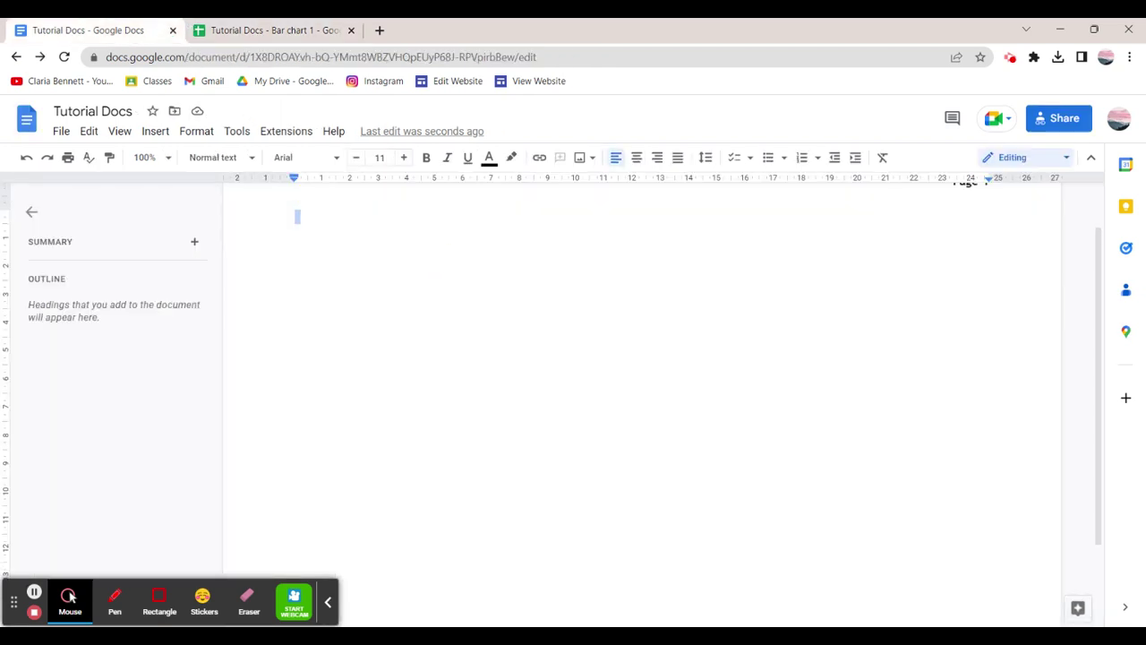
key(ctrl+v)
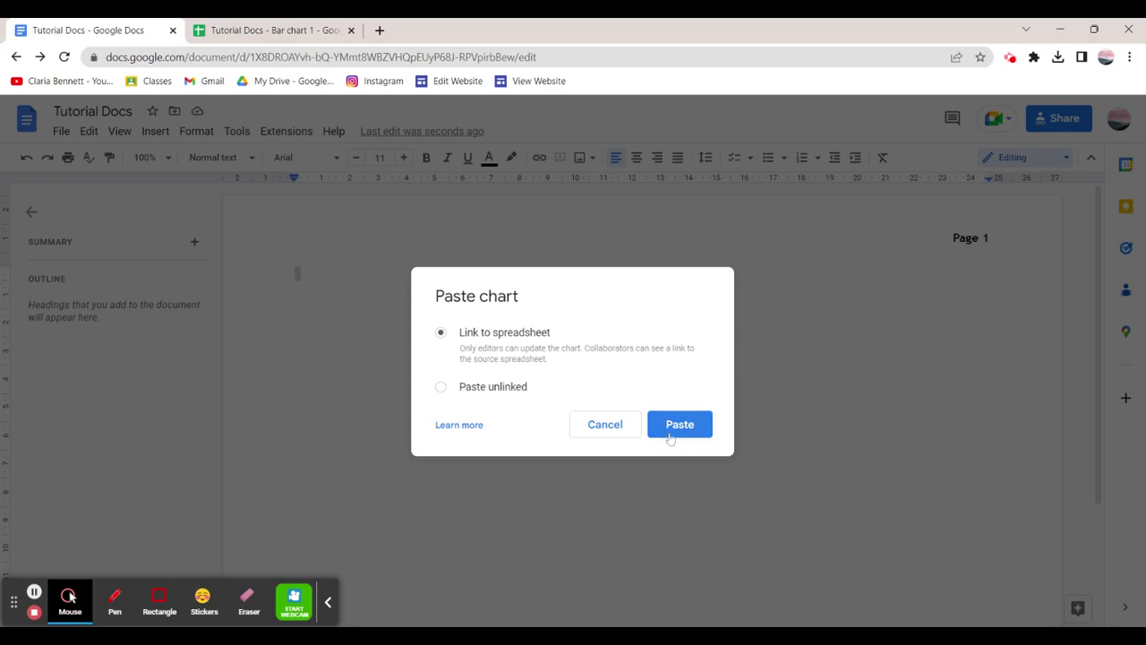
click(678, 424)
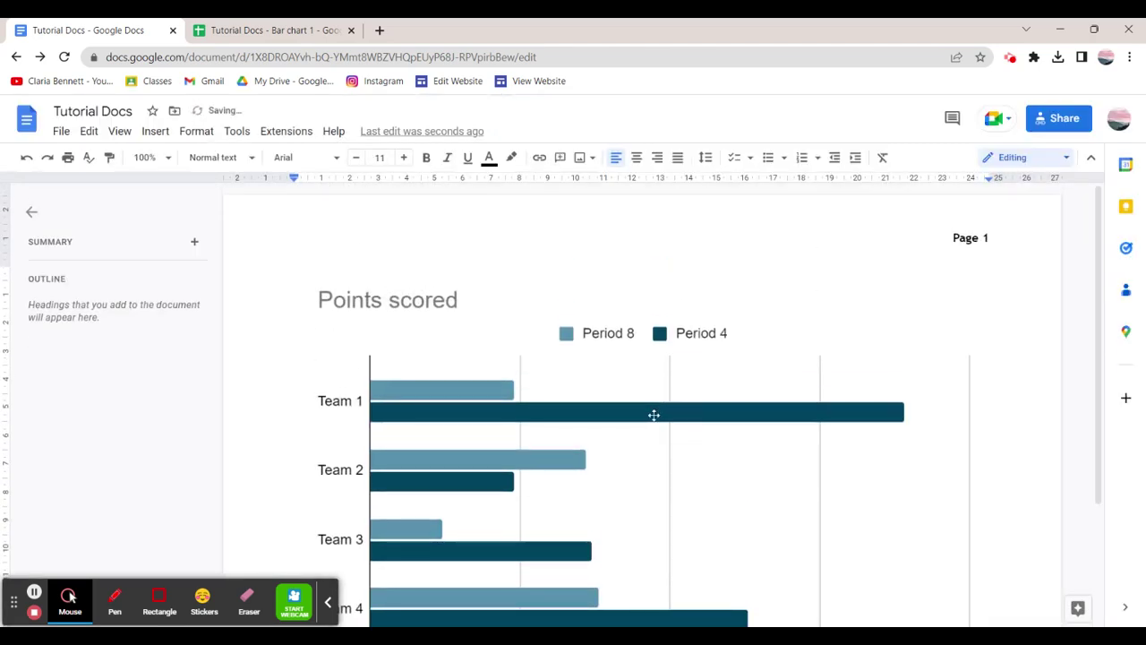
scroll(654, 415, down, 2)
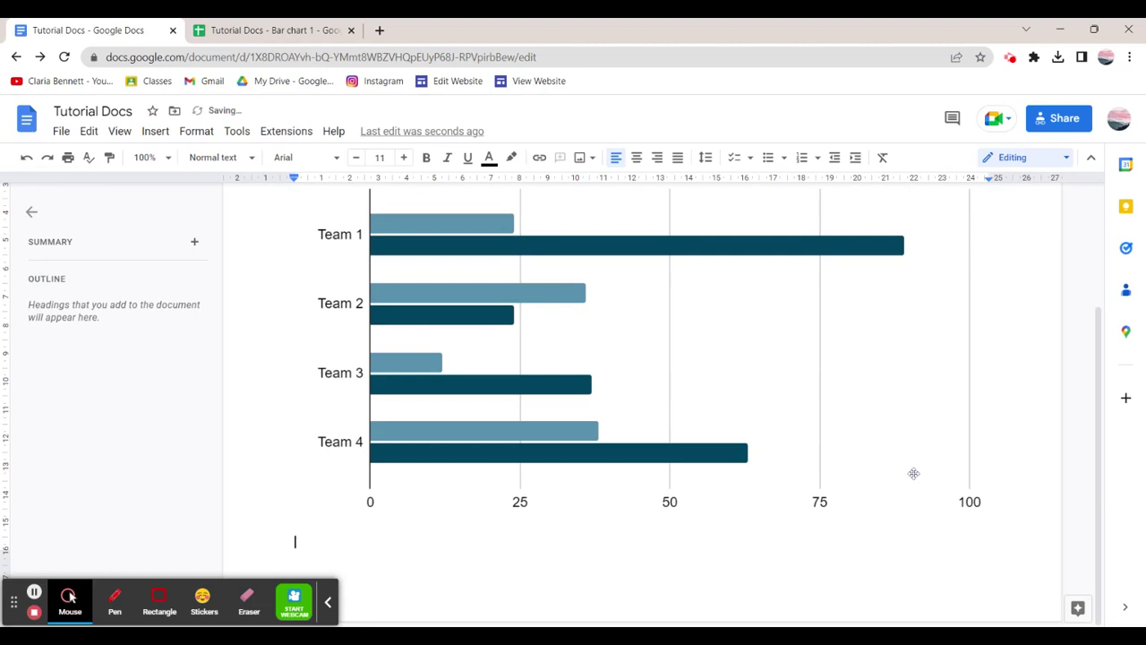
scroll(913, 471, down, 5)
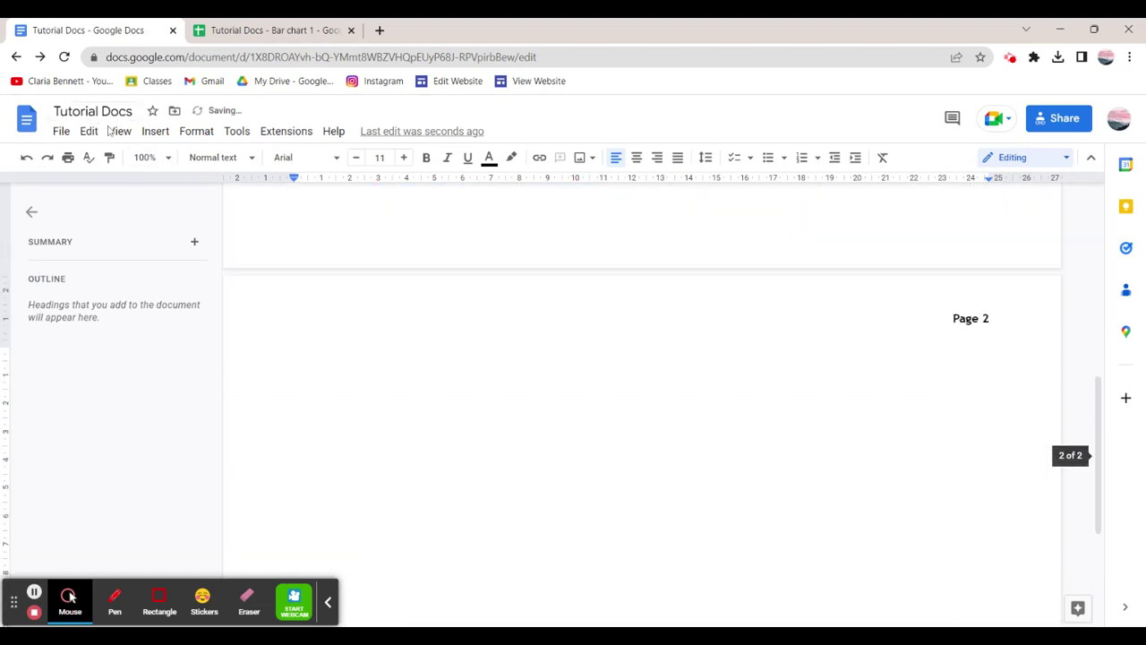
click(155, 132)
mouse_move(201, 162)
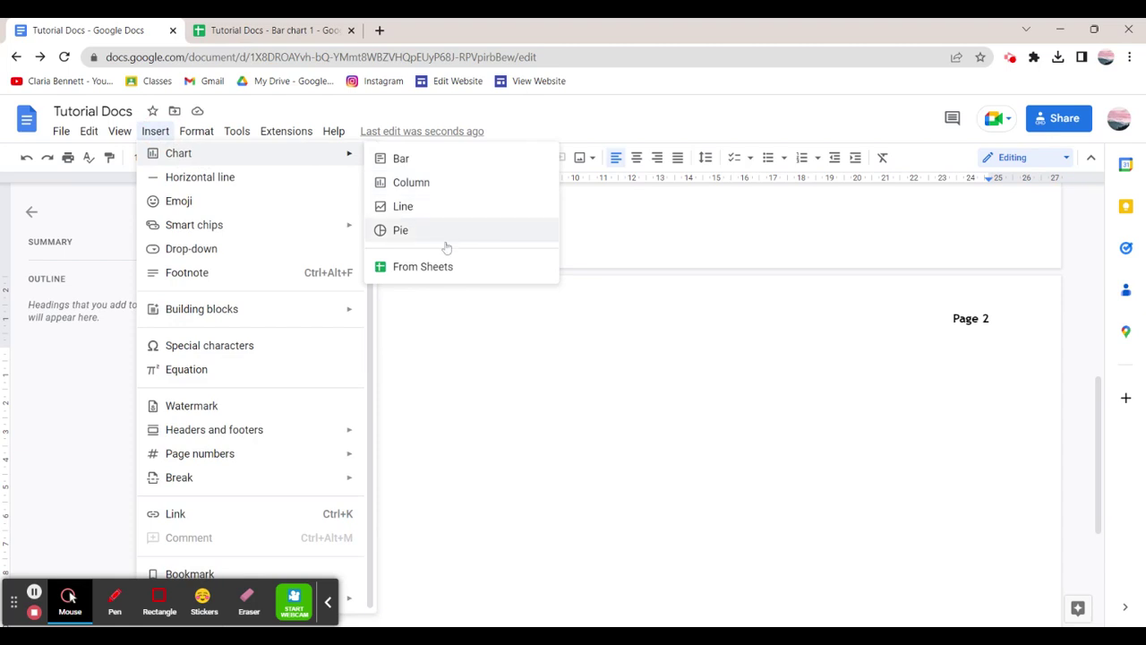
Add a horizontal line on page 2 and a smiling face with open hands emoji.
click(269, 179)
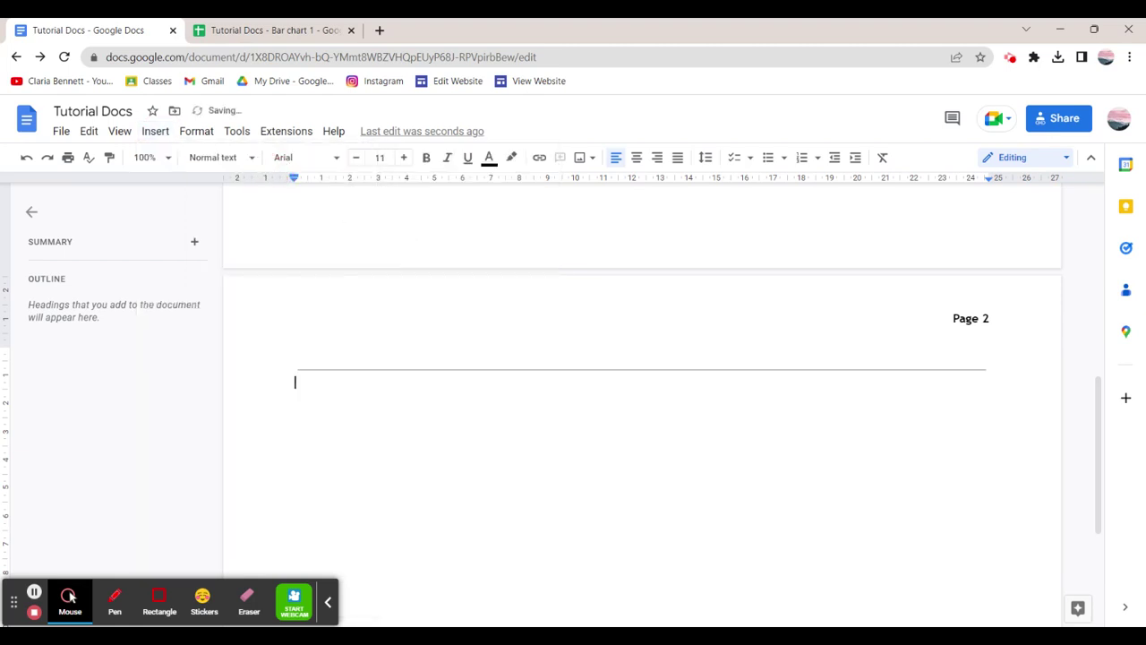
click(155, 131)
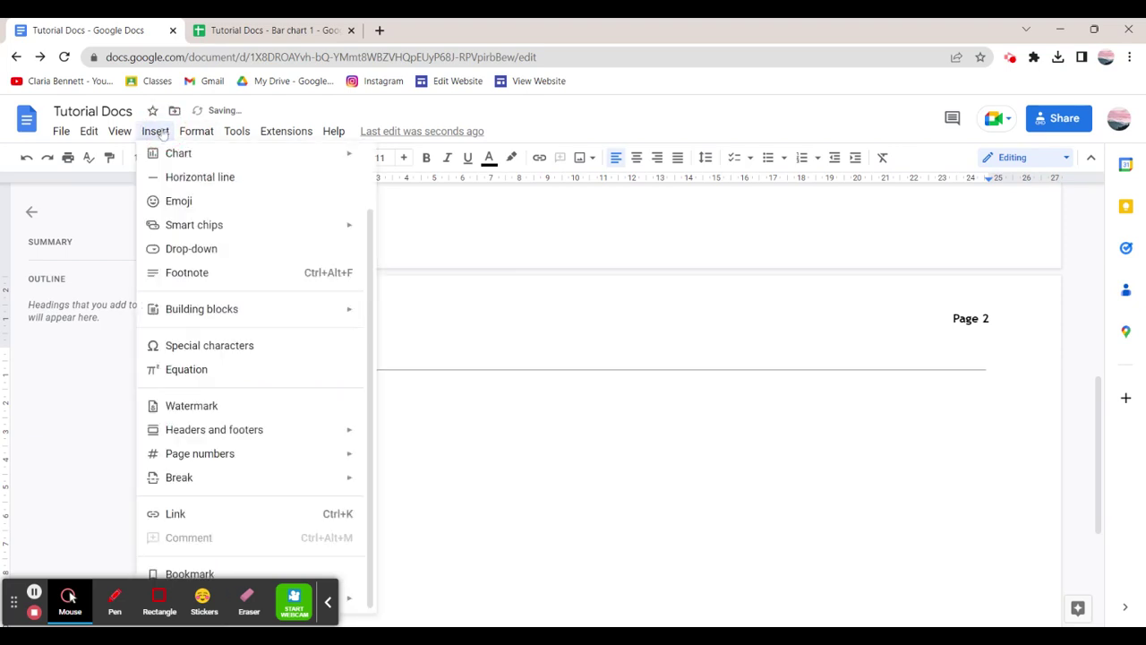
click(212, 200)
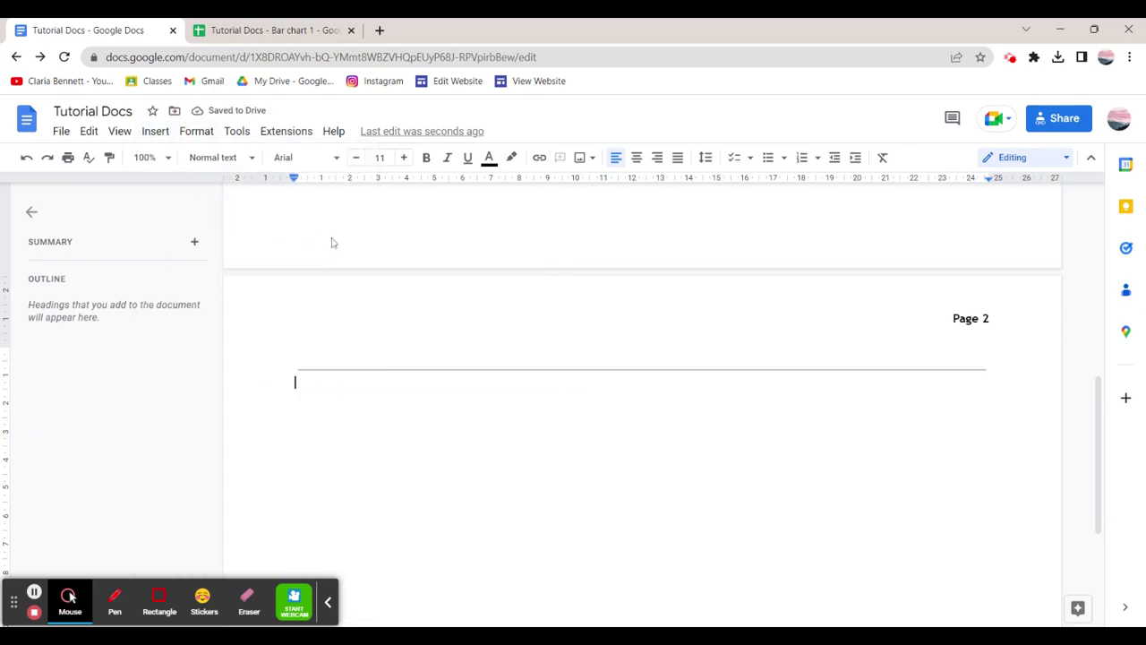
scroll(448, 511, down, 3)
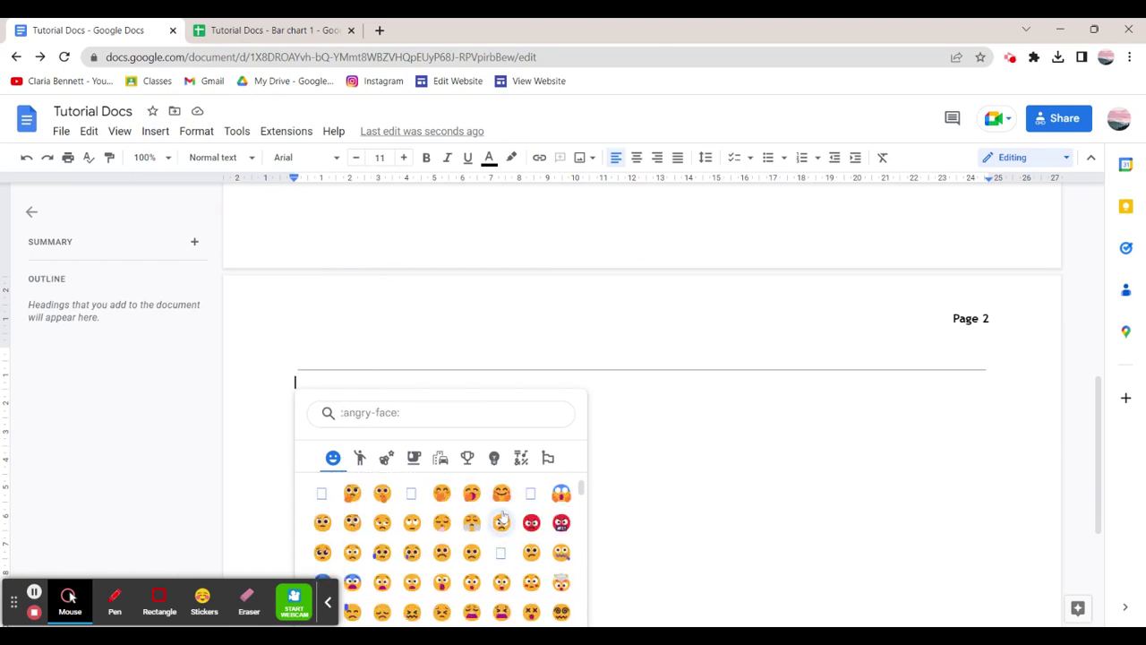
click(500, 496)
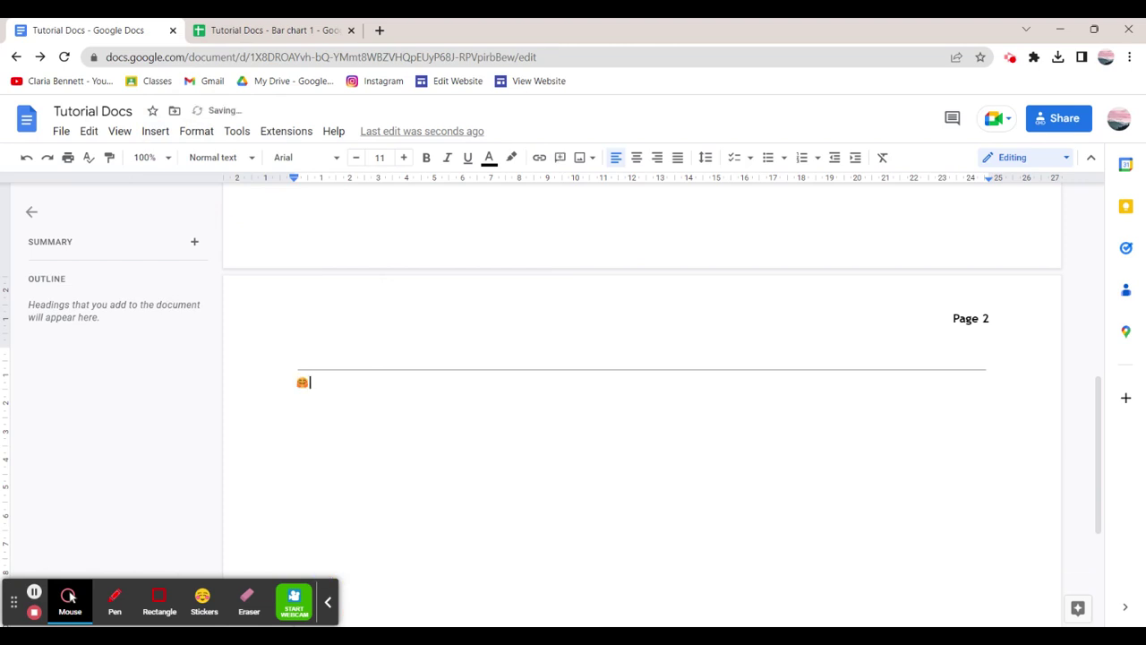
Insert a 5 March 2023 date chip and start a new line below it.
click(155, 131)
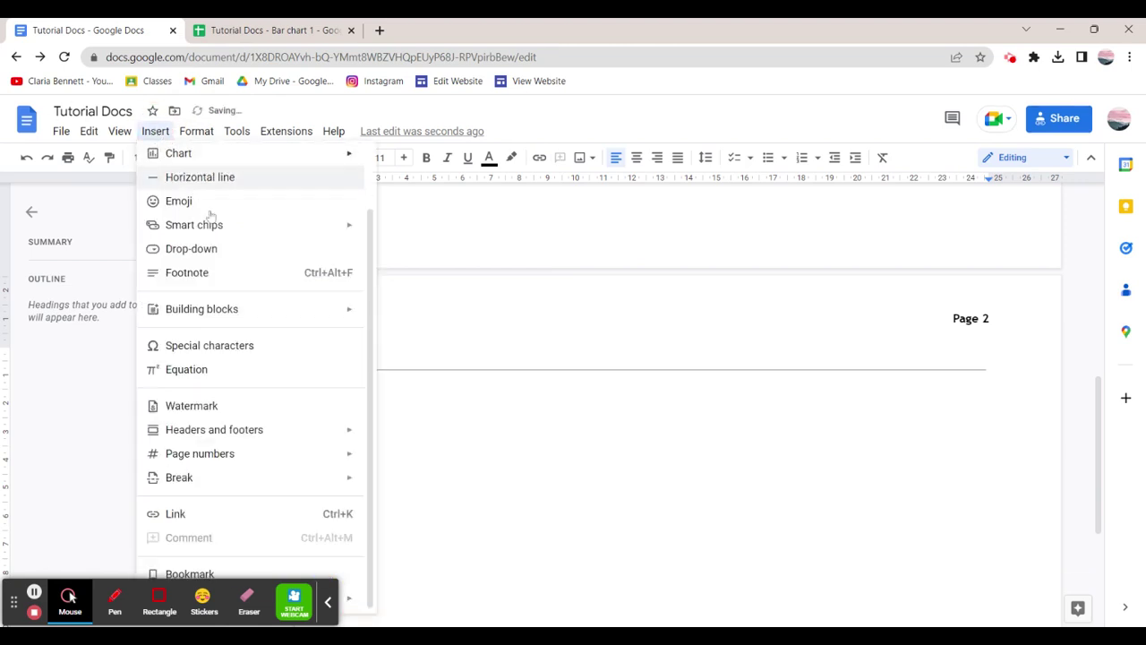
mouse_move(219, 231)
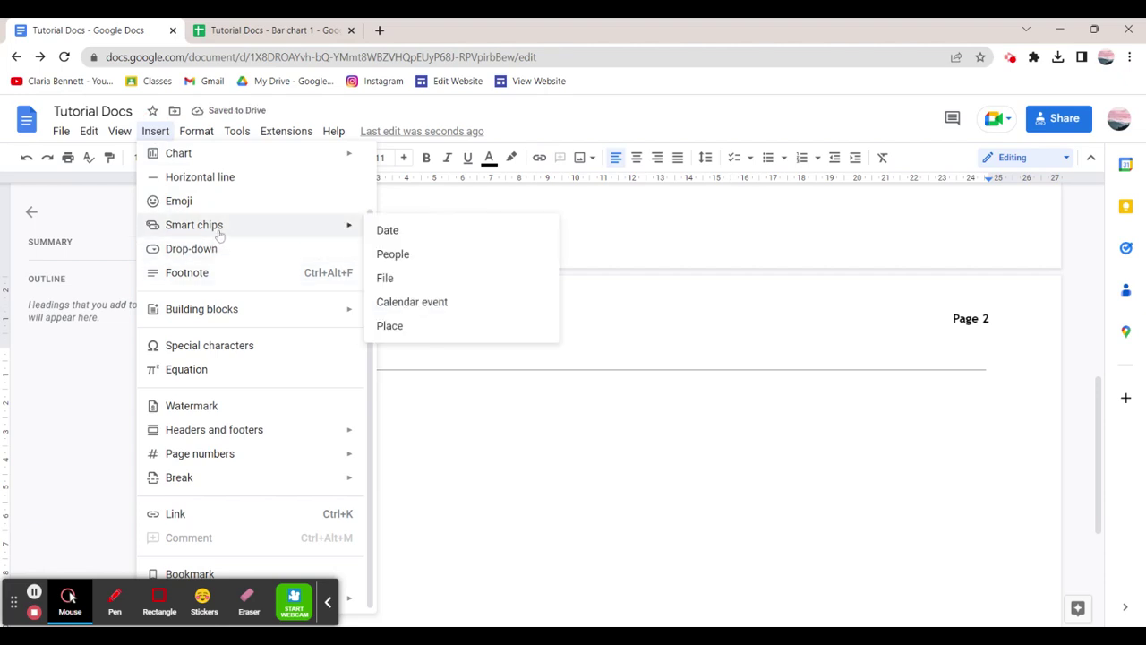
click(439, 242)
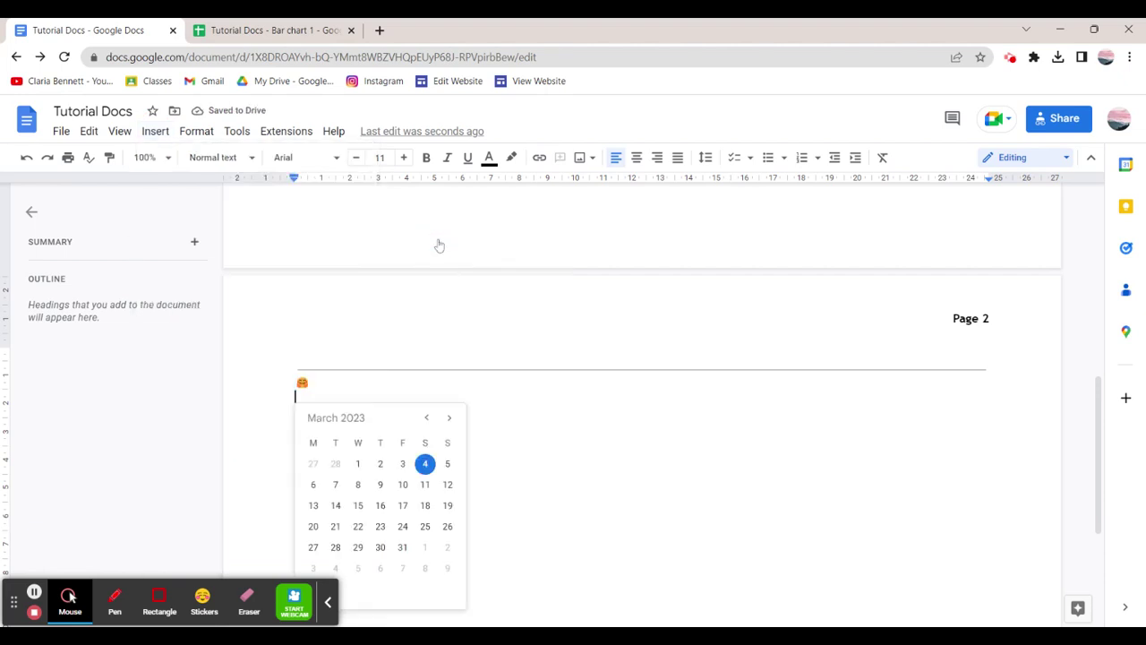
click(448, 463)
click(350, 400)
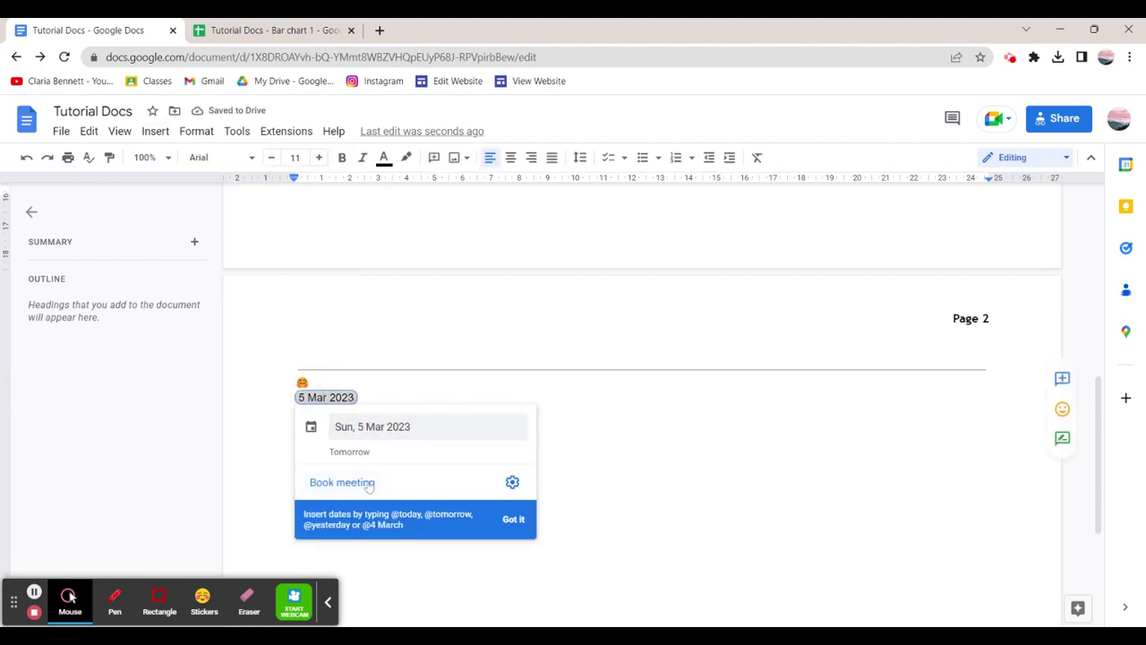
key(Escape)
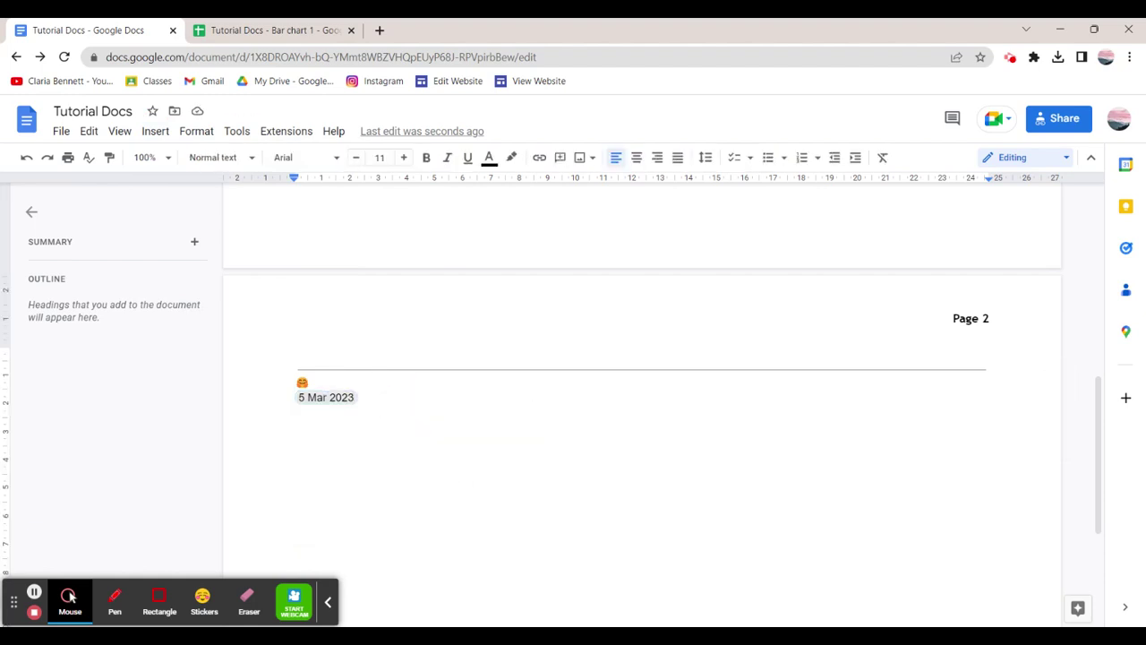
key(Return)
Create a new four-option drop-down, edit its template name, and save it.
click(155, 131)
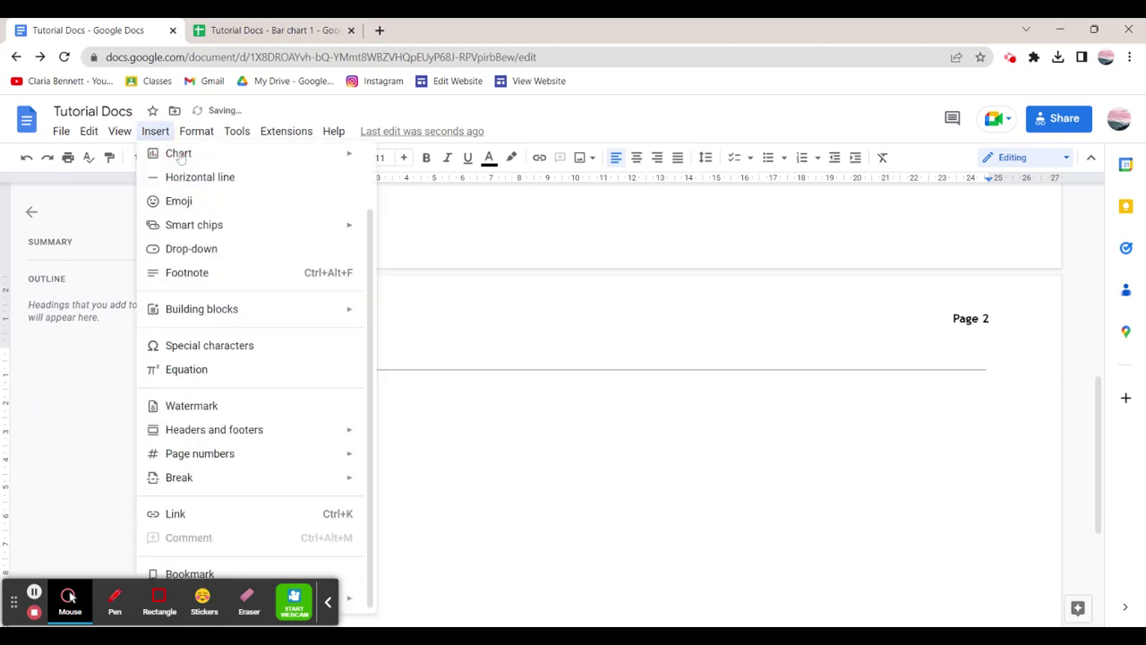
click(235, 257)
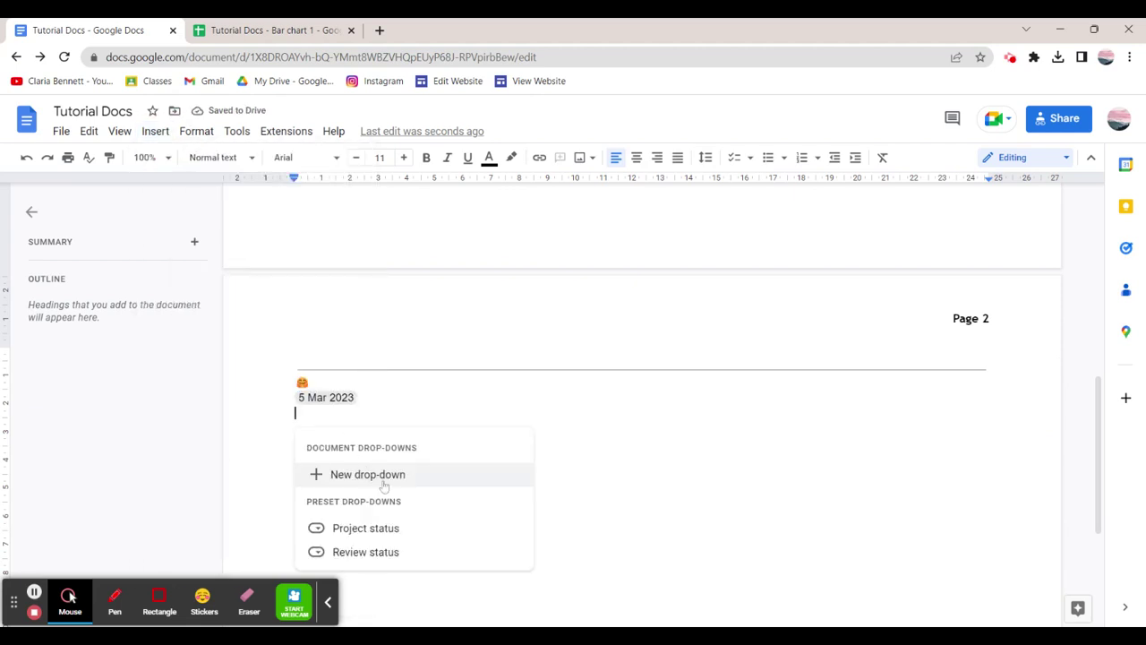
click(383, 484)
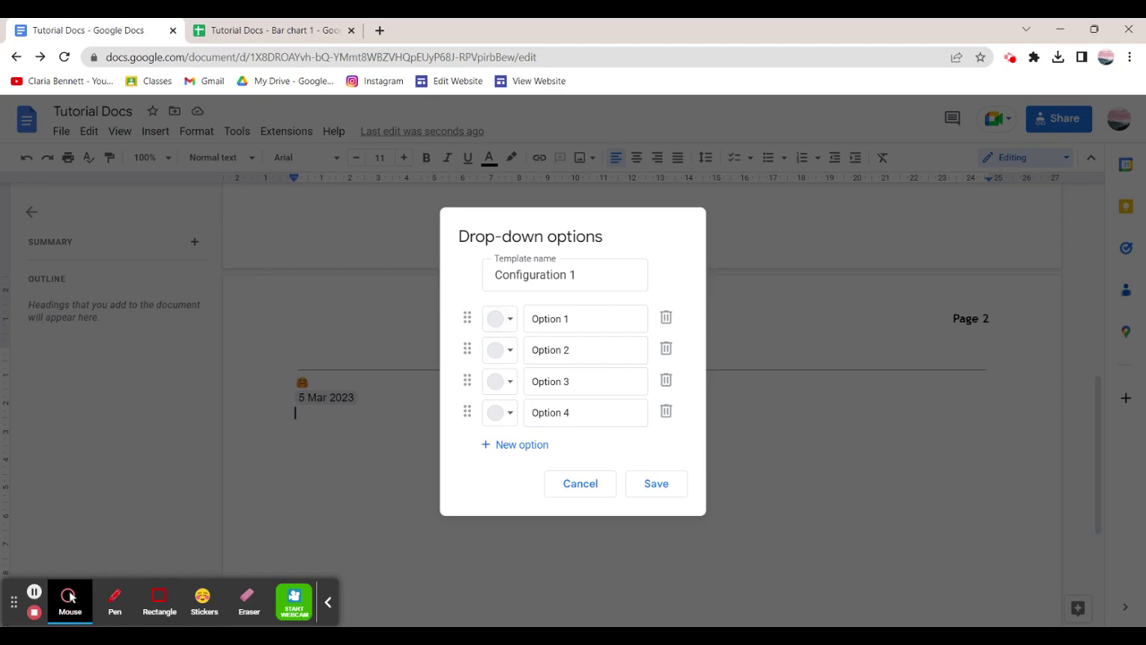
click(509, 319)
click(532, 318)
drag(578, 275, 464, 291)
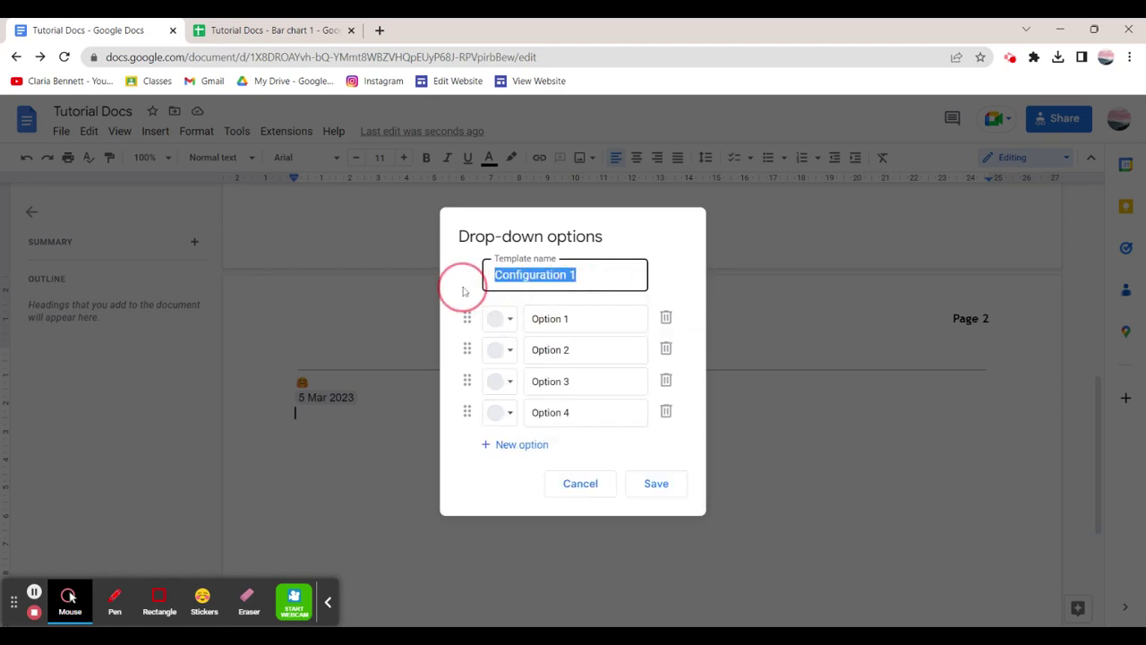
text(The)
click(674, 491)
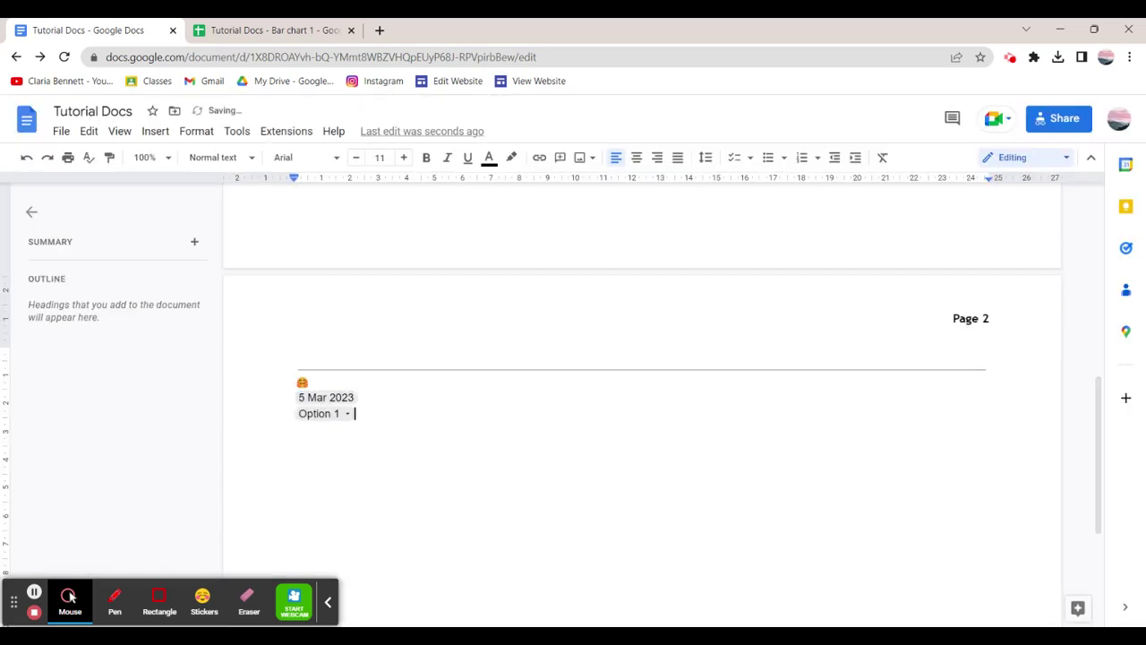
Set the drop-down chip's value to Option 4.
click(322, 413)
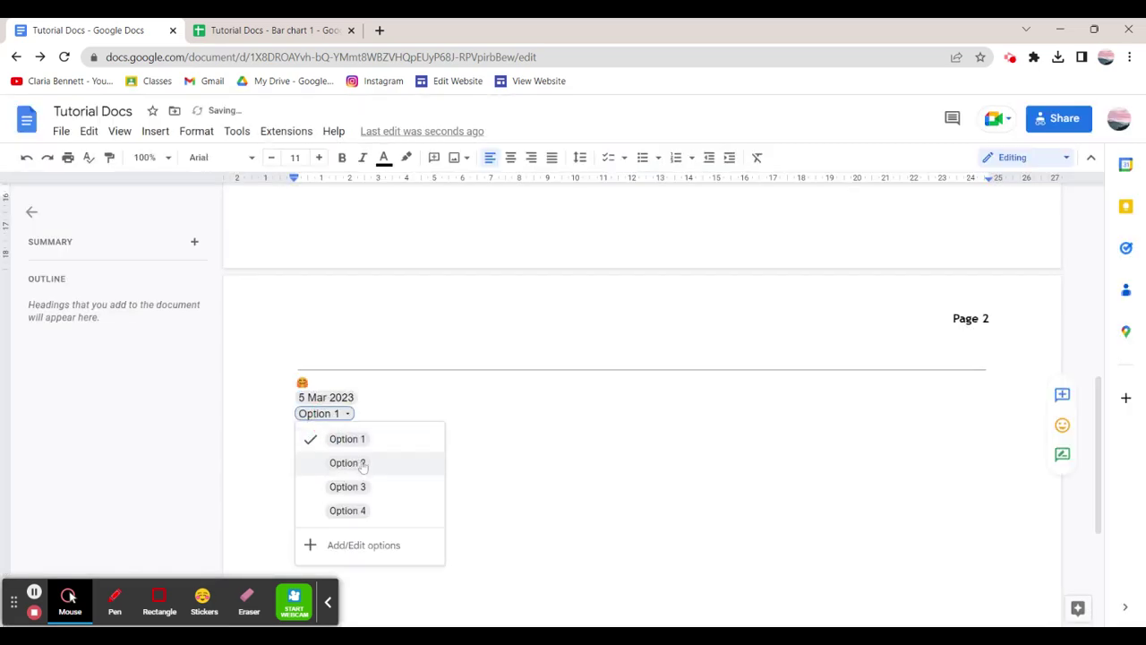
click(354, 460)
click(322, 413)
click(365, 510)
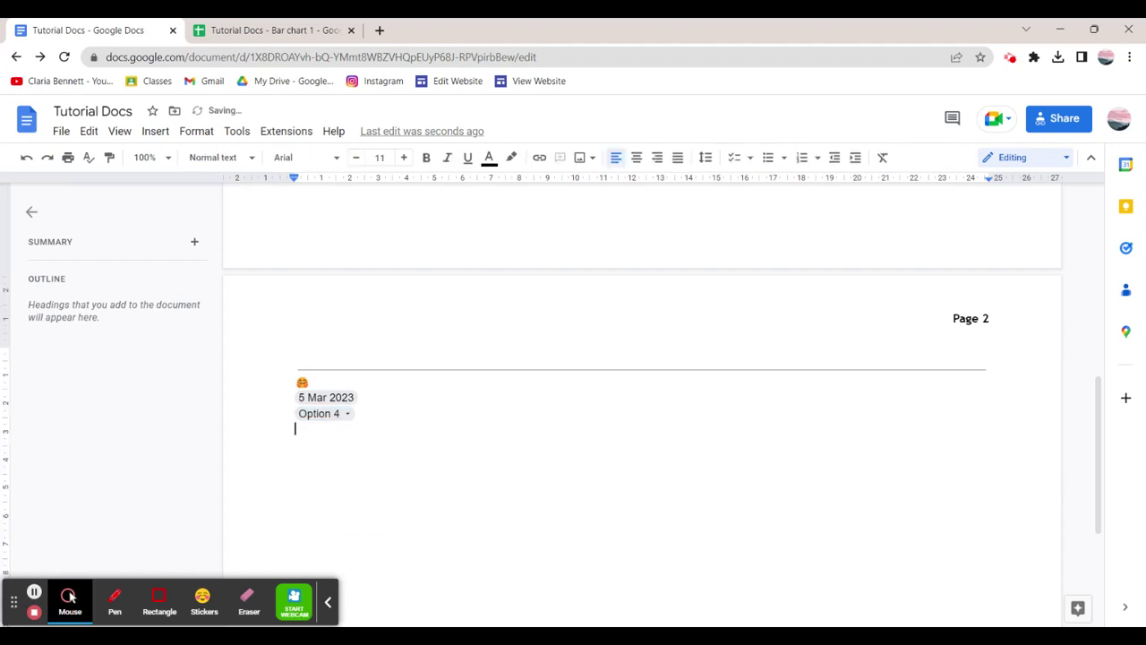
Add a footnote below the chip, then delete its footnote mark 1.
click(120, 132)
click(155, 131)
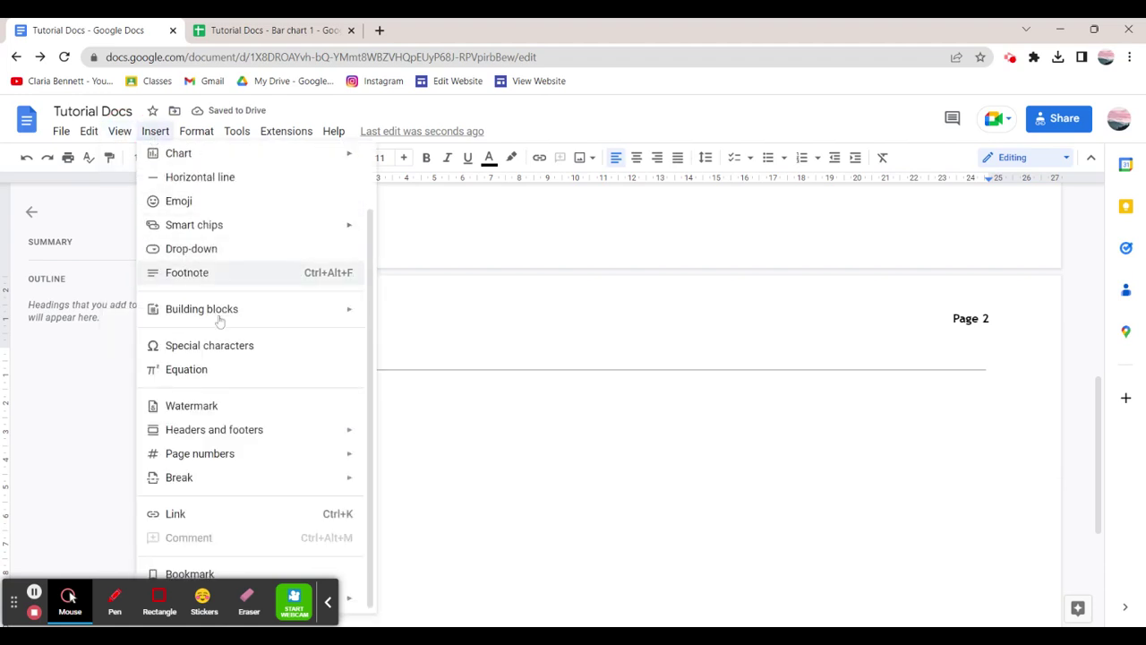
click(226, 285)
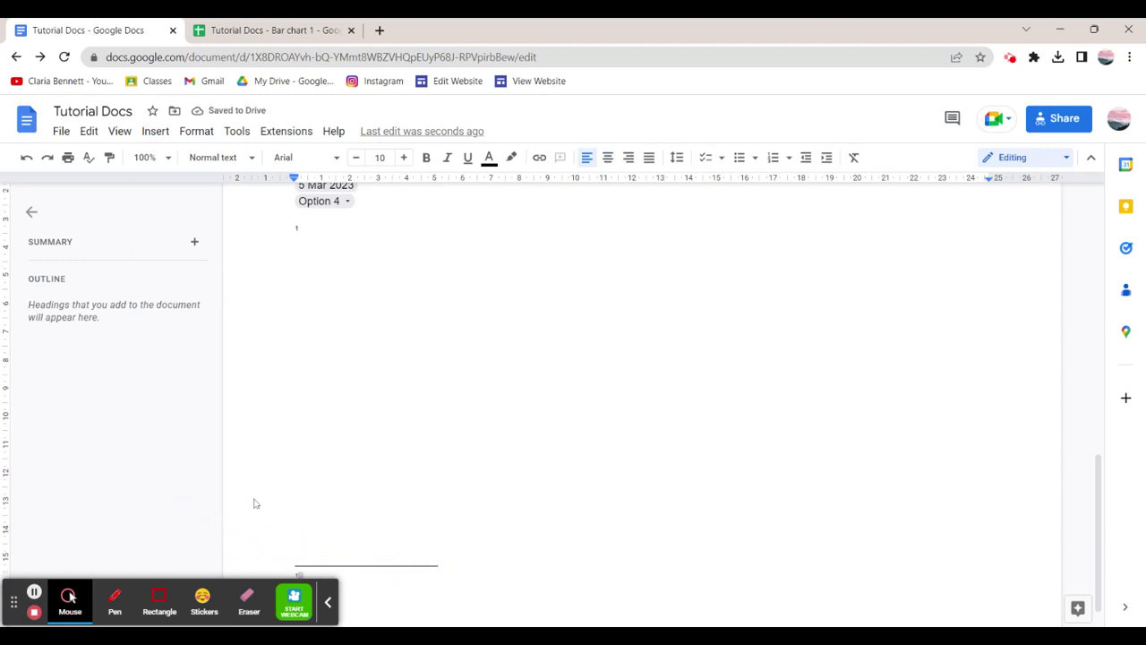
double_click(299, 229)
scroll(299, 230, up, 2)
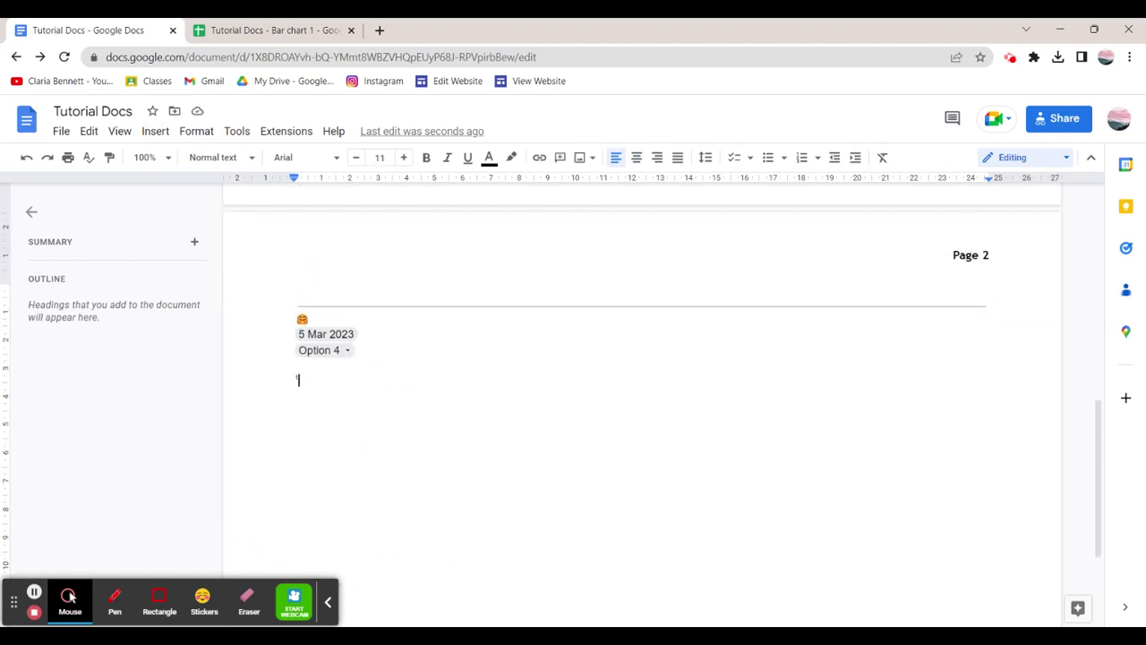
key(BackSpace)
key(BackSpace)
Insert the ⇜ arrow from Special characters.
click(156, 132)
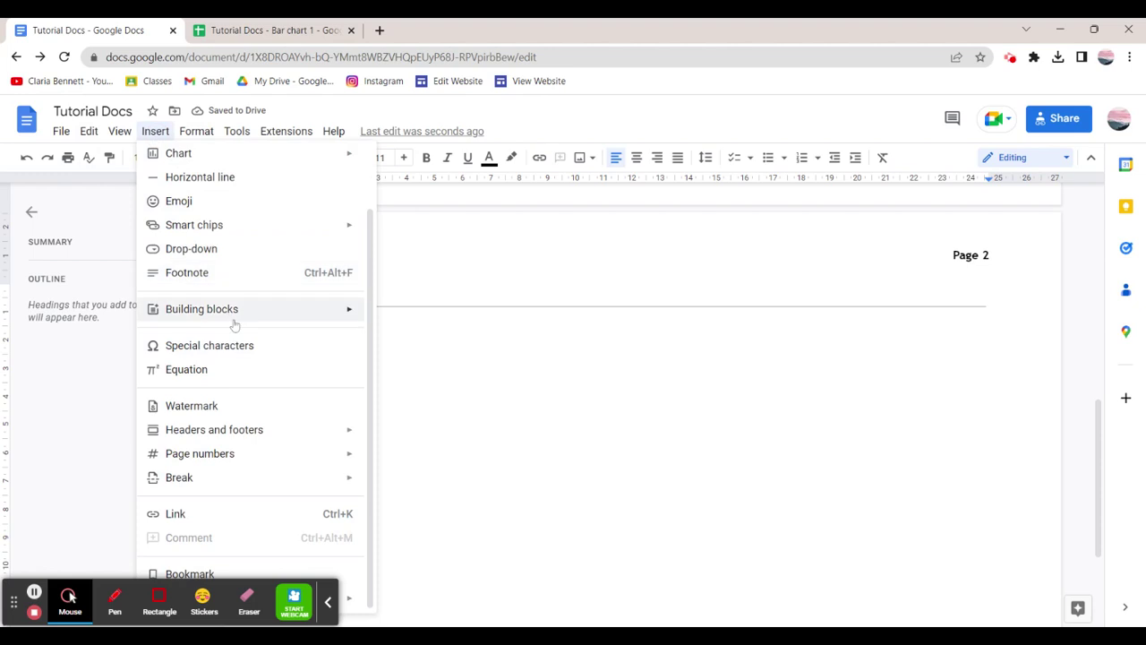
mouse_move(237, 322)
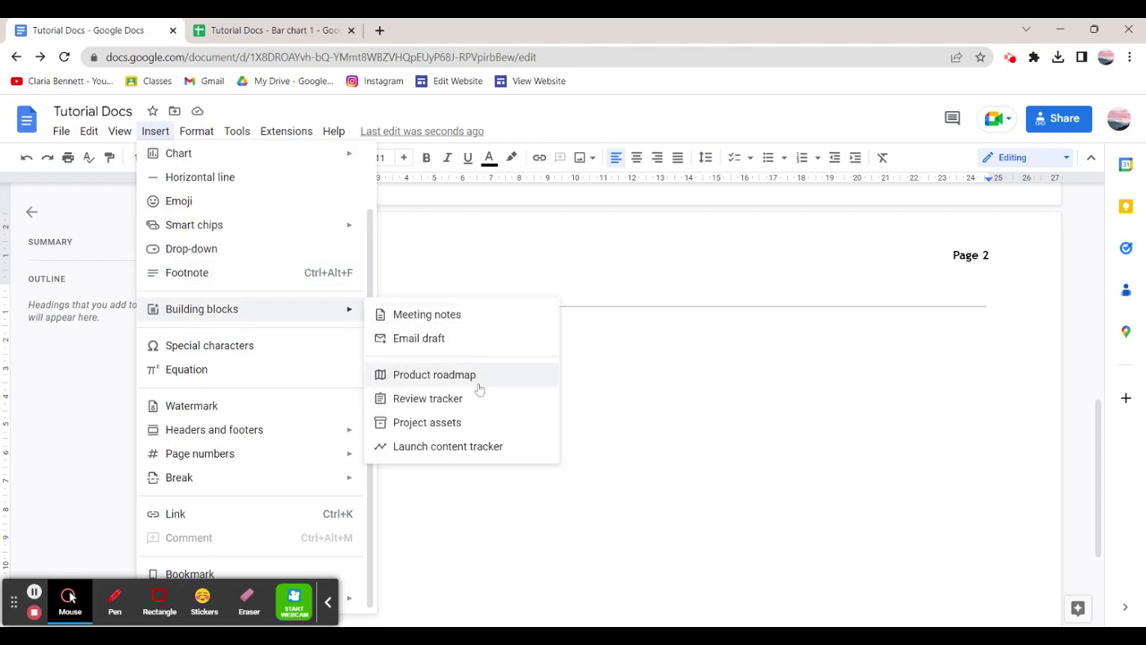
click(254, 347)
click(502, 435)
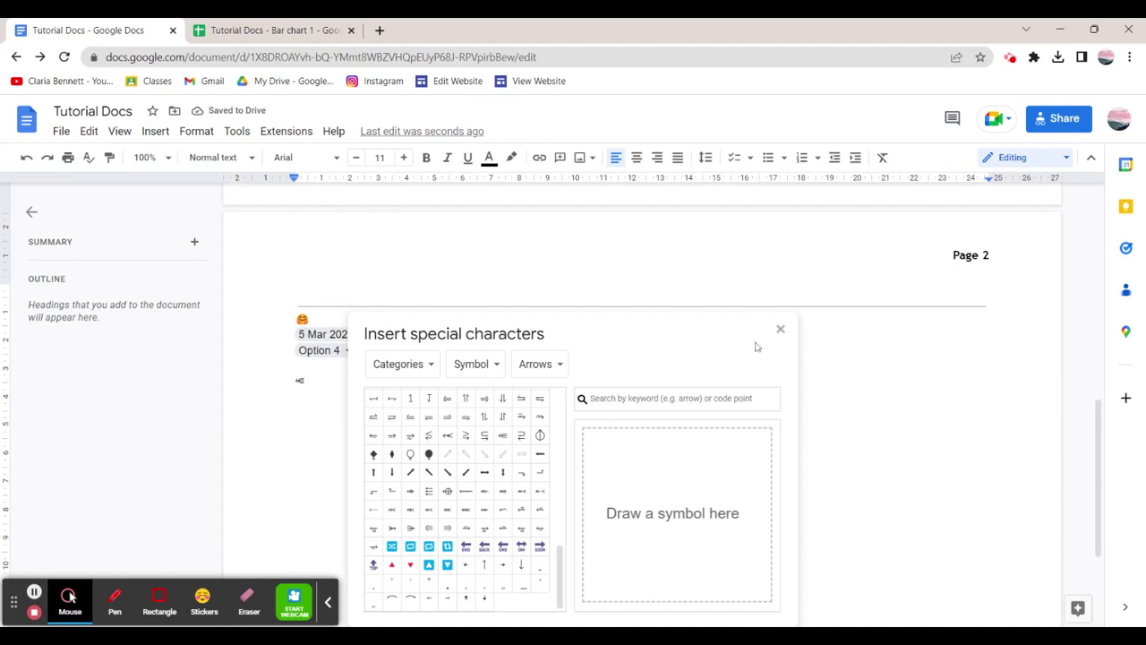
click(780, 329)
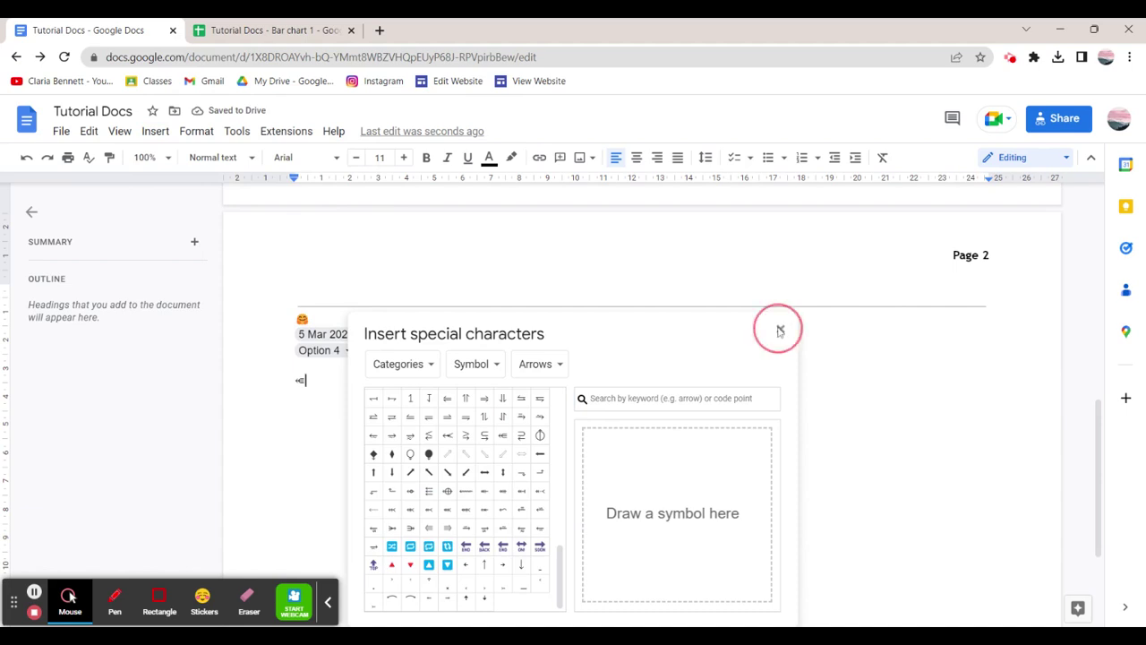
Add an equation after the arrow, then delete the arrow and equation line.
click(120, 131)
click(119, 131)
click(151, 132)
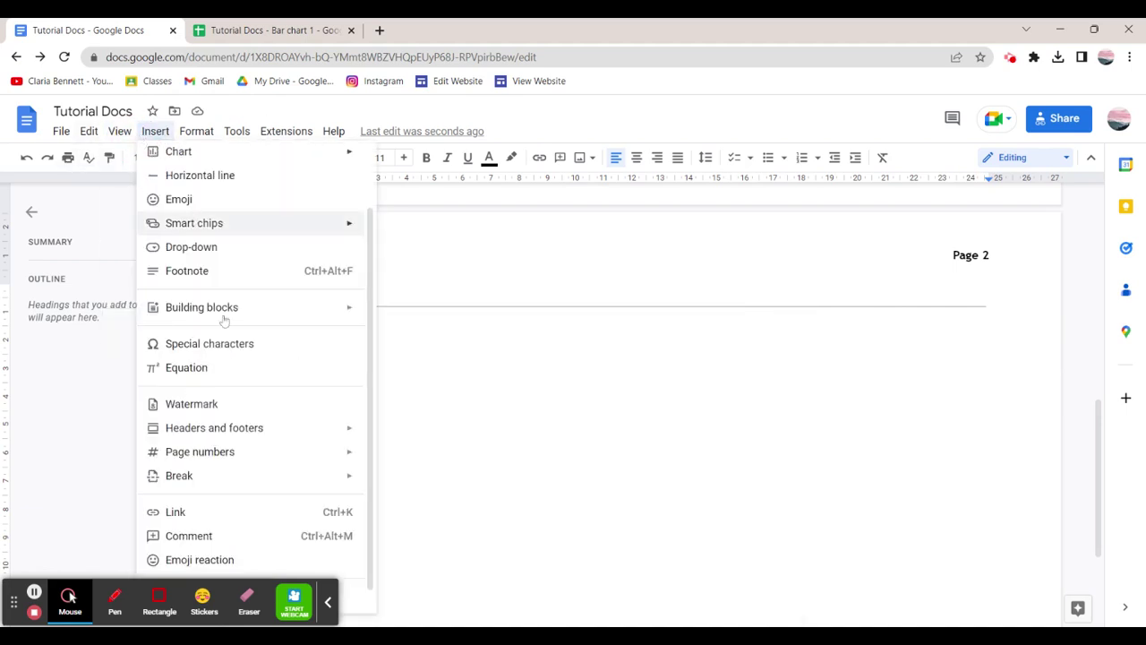
click(259, 368)
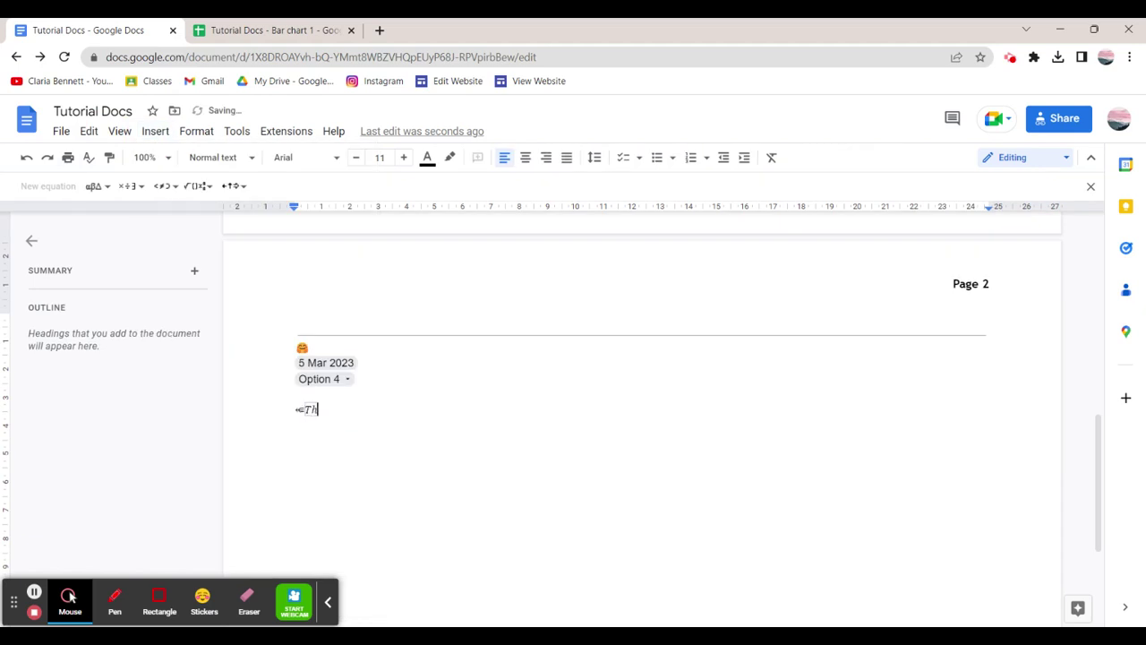
click(422, 435)
click(254, 406)
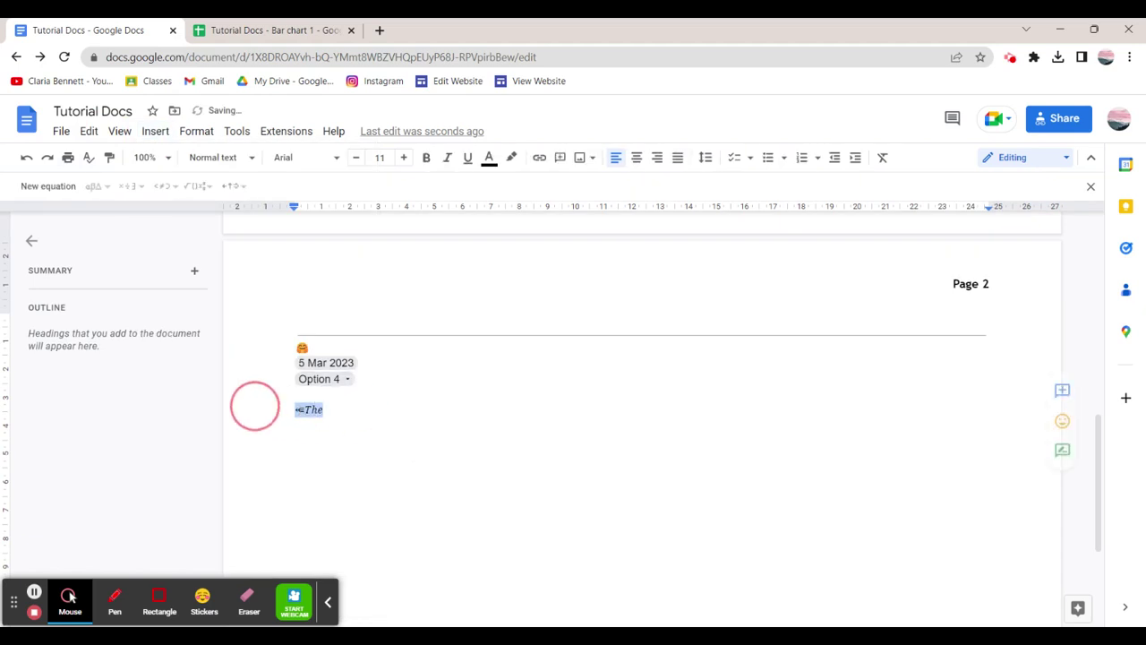
key(BackSpace)
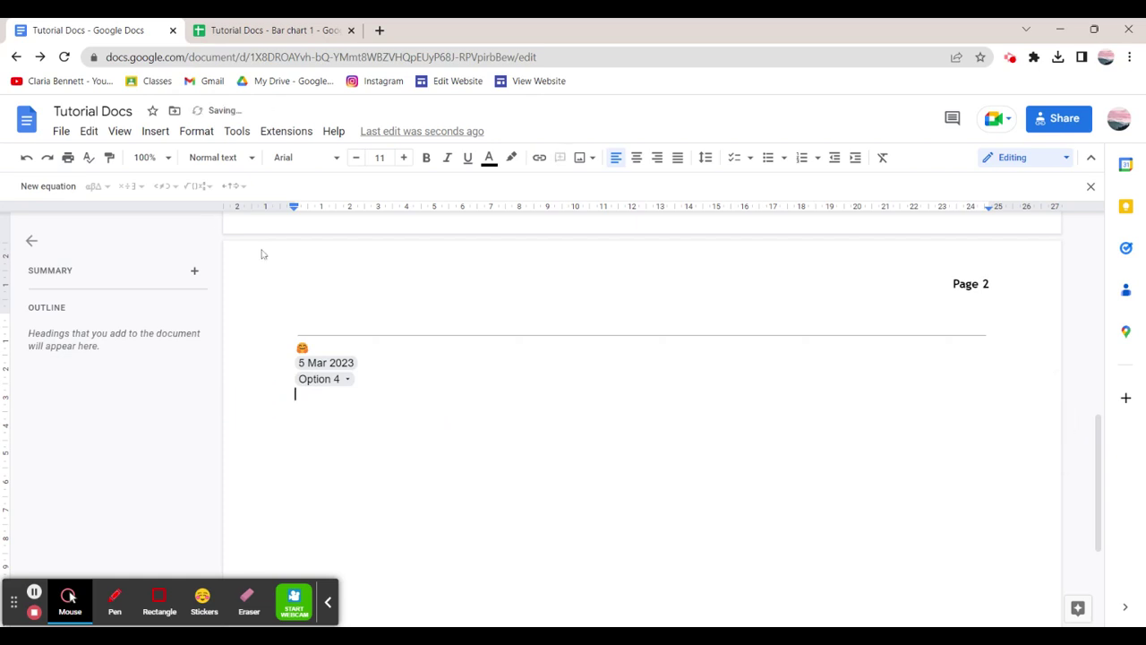
click(155, 131)
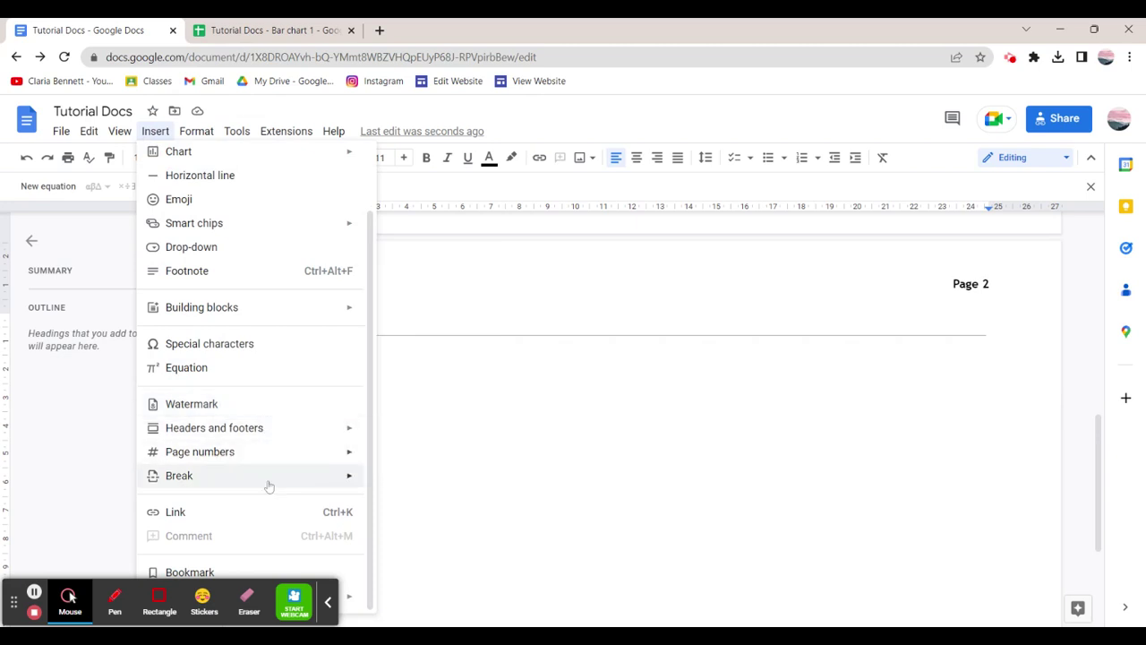
Insert a table of contents below the Option 4 chip, then delete it.
click(328, 602)
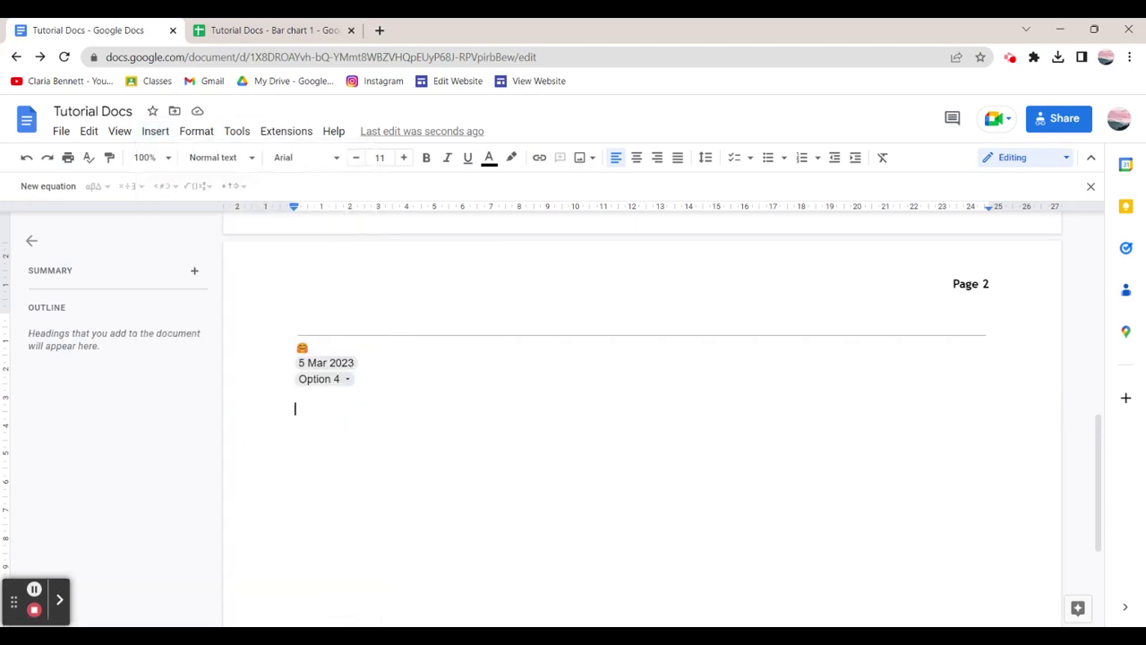
click(155, 130)
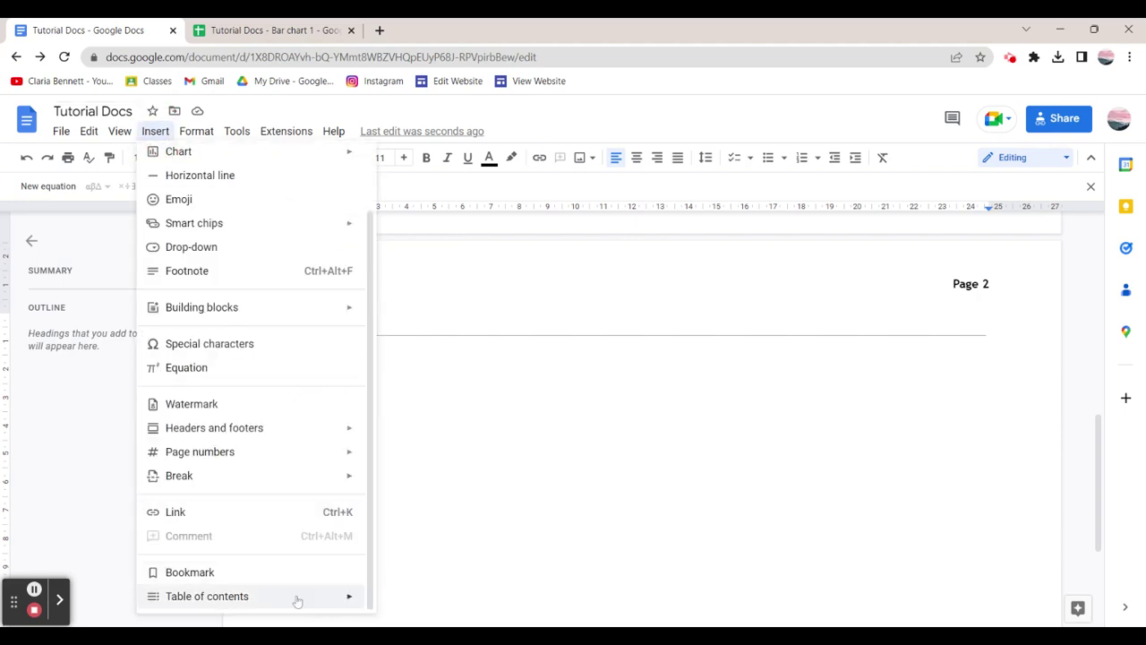
mouse_move(302, 606)
click(433, 568)
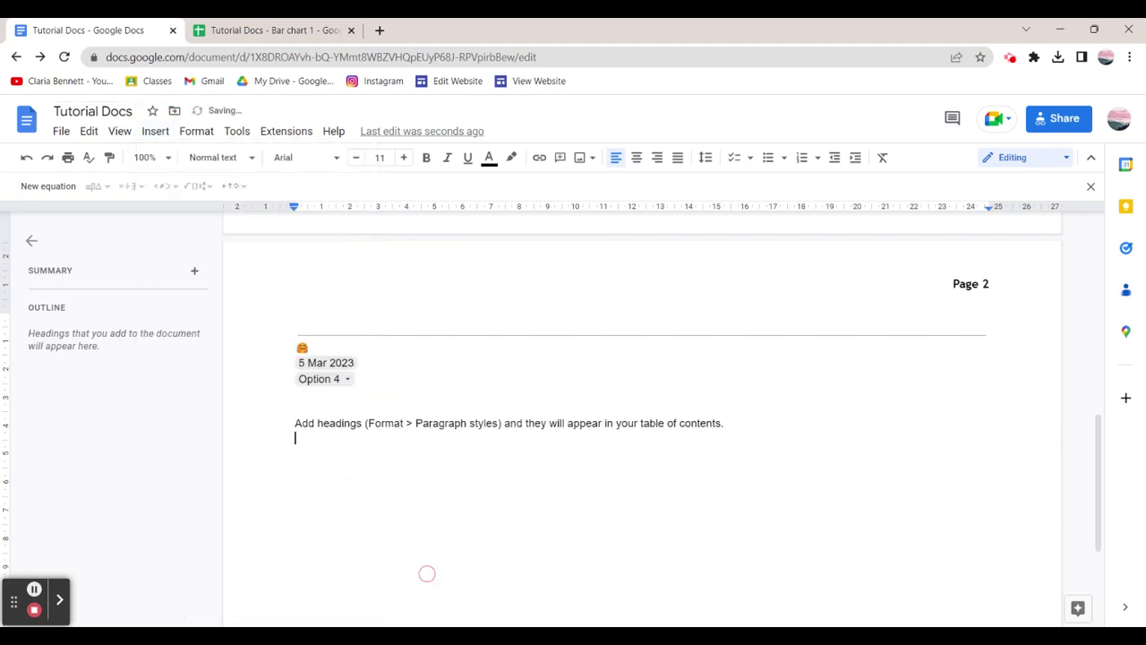
drag(626, 478, 205, 363)
key(BackSpace)
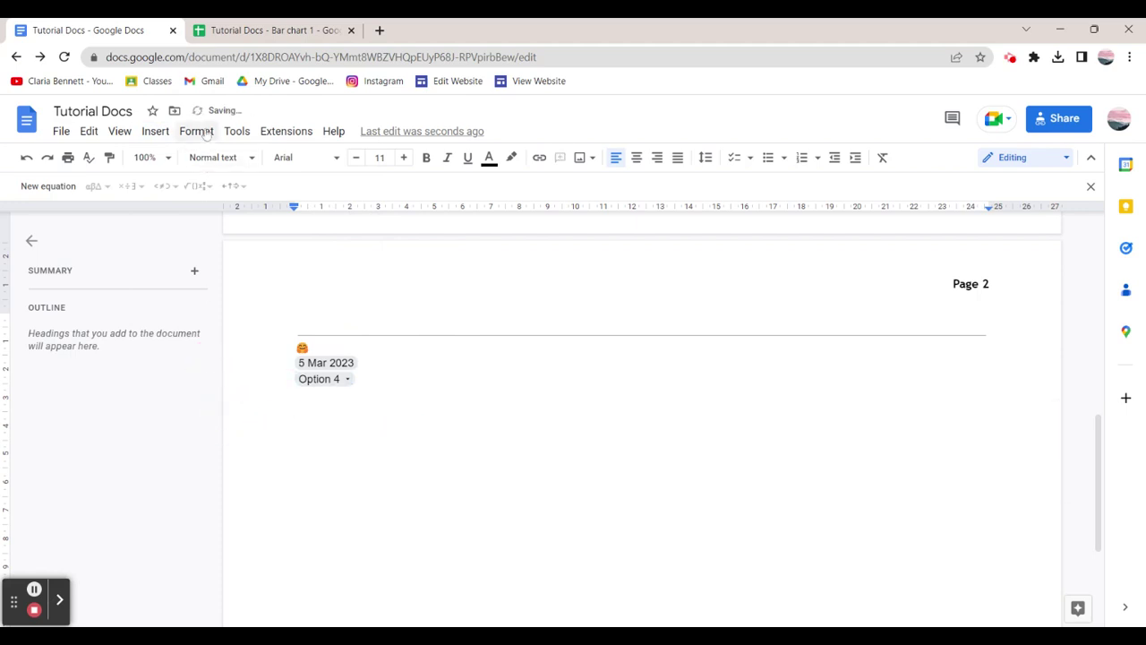
Browse the Insert menu for chart types.
click(157, 131)
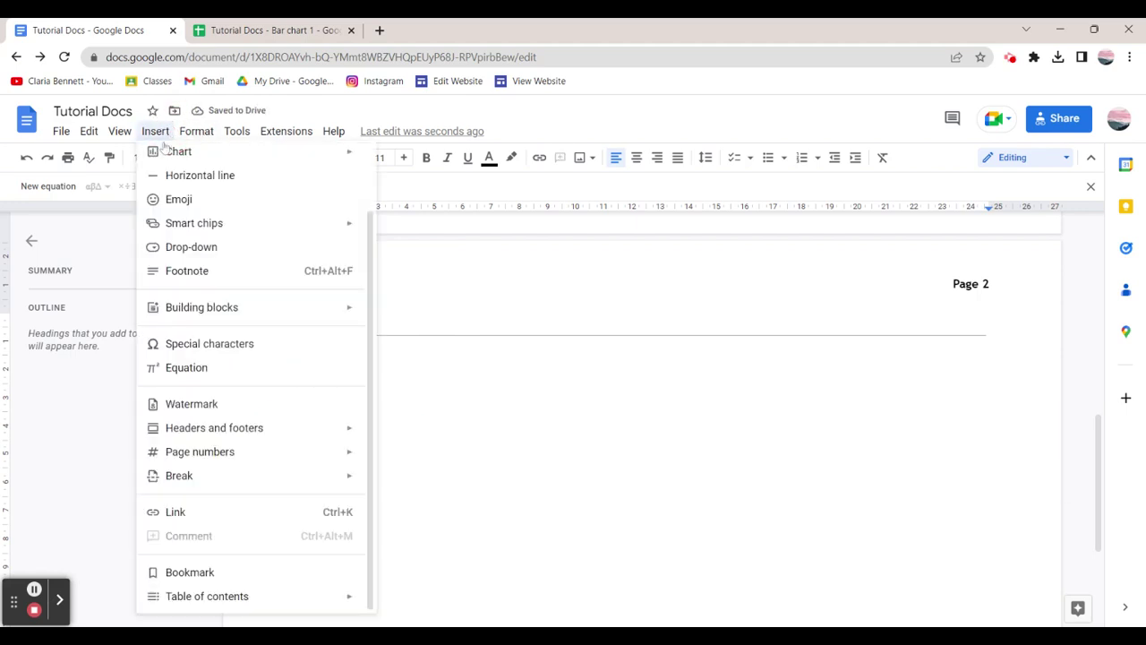
mouse_move(175, 145)
mouse_move(235, 134)
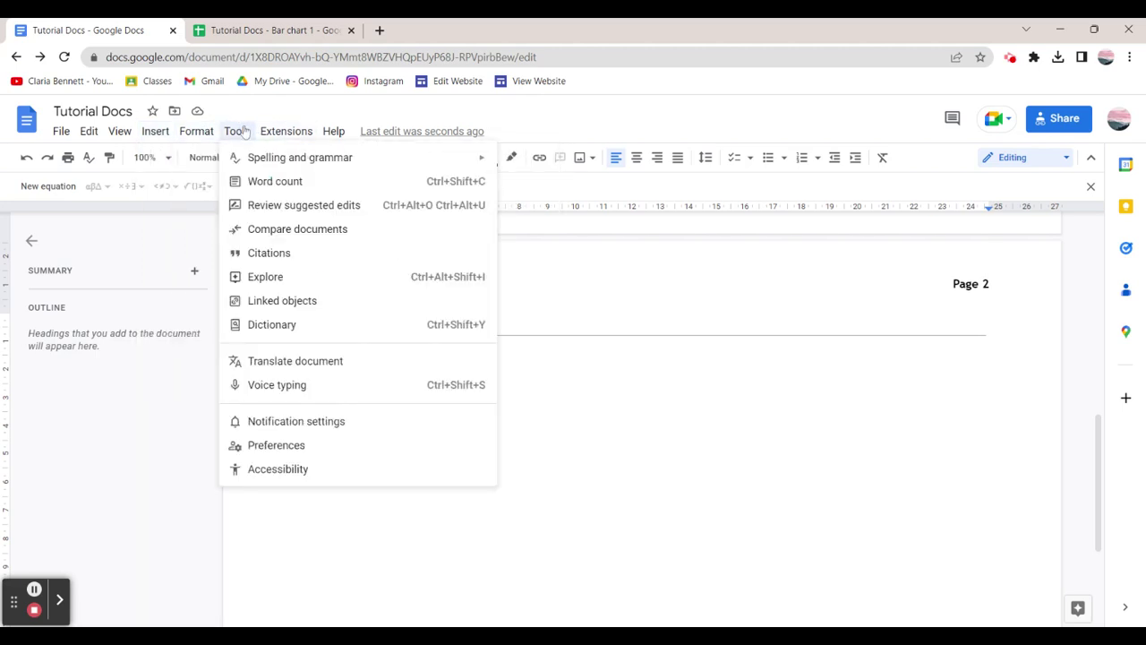
Turn on the word count display while typing, now showing 6 words.
click(269, 181)
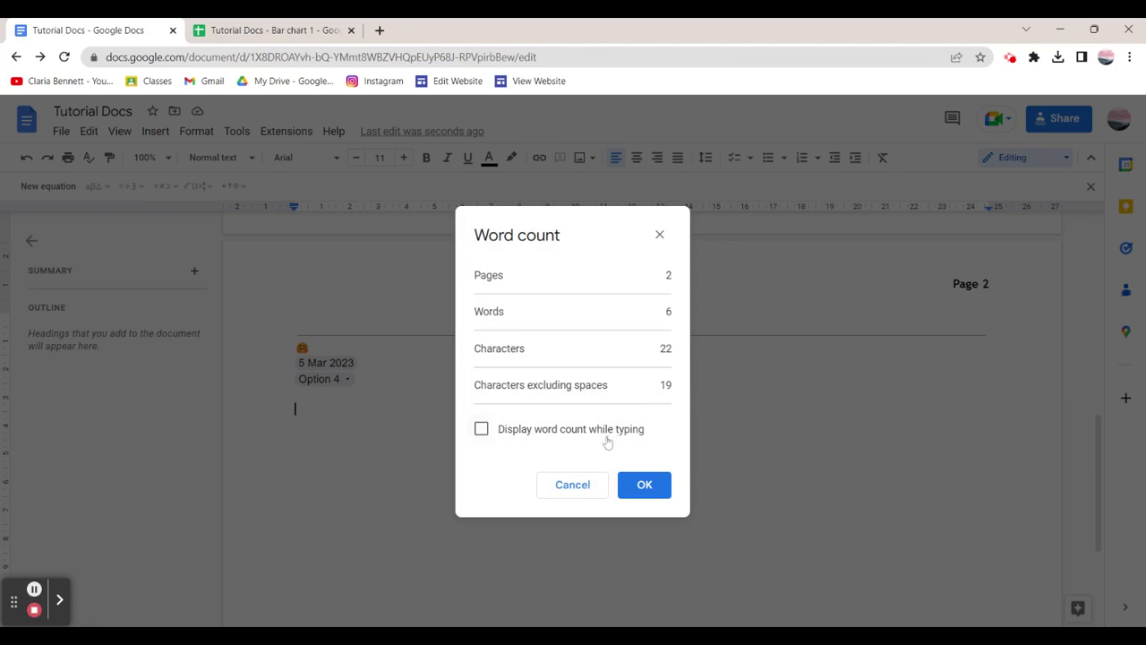
click(606, 431)
click(638, 488)
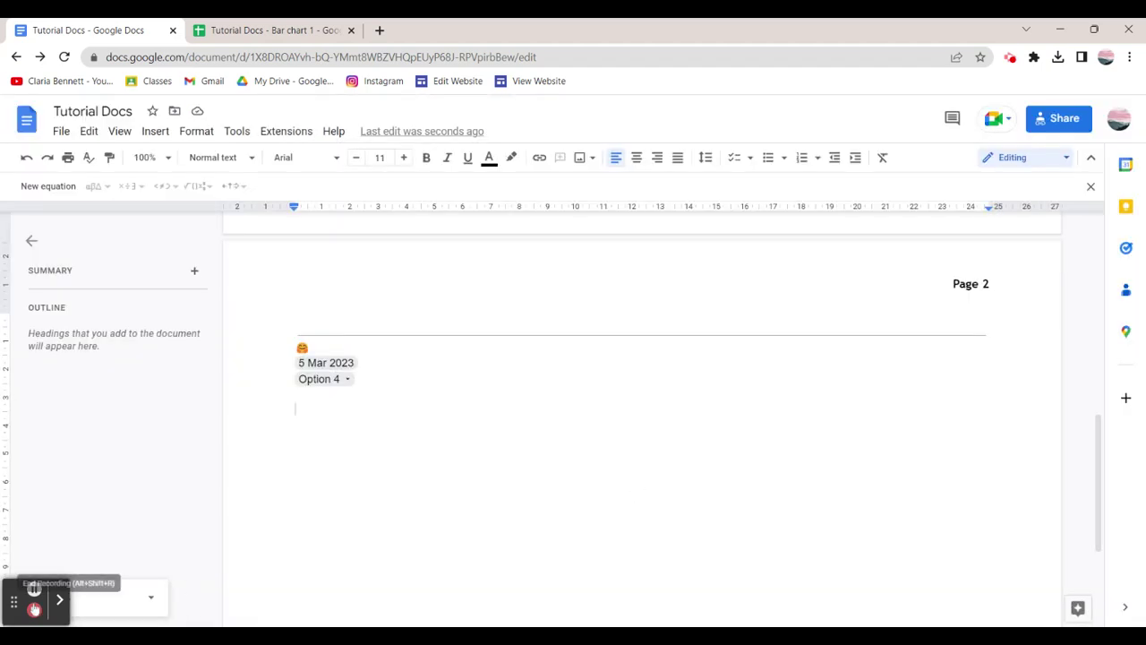
drag(14, 600, 14, 532)
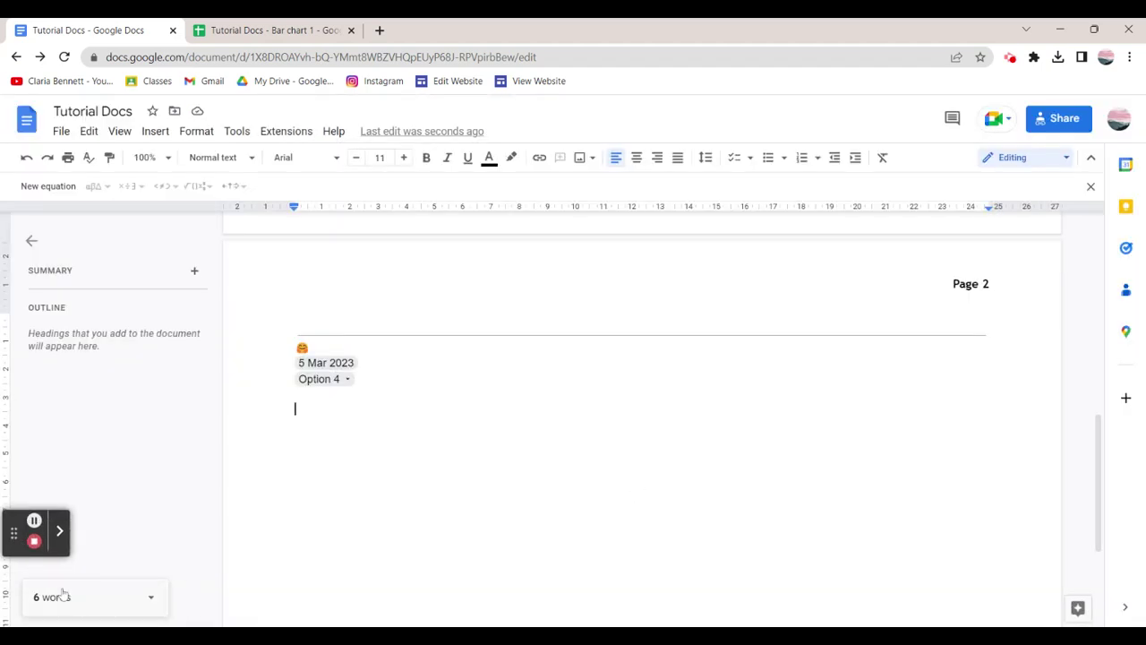
Open the Citations sidebar, start adding a citation source, then close it.
click(61, 130)
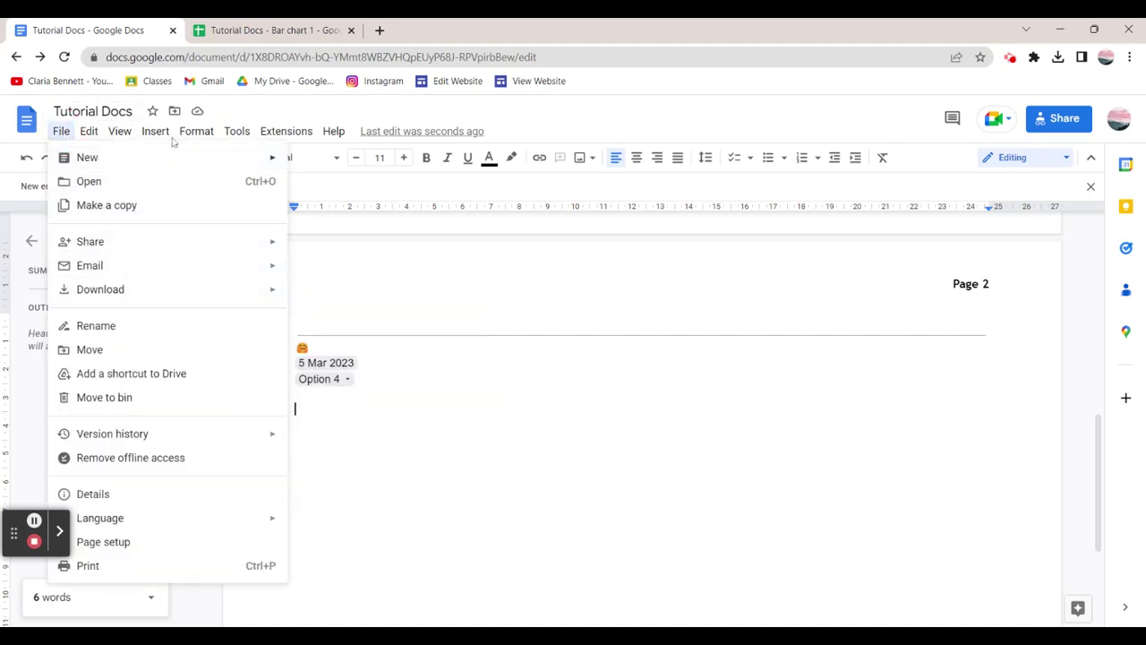
mouse_move(122, 132)
mouse_move(242, 133)
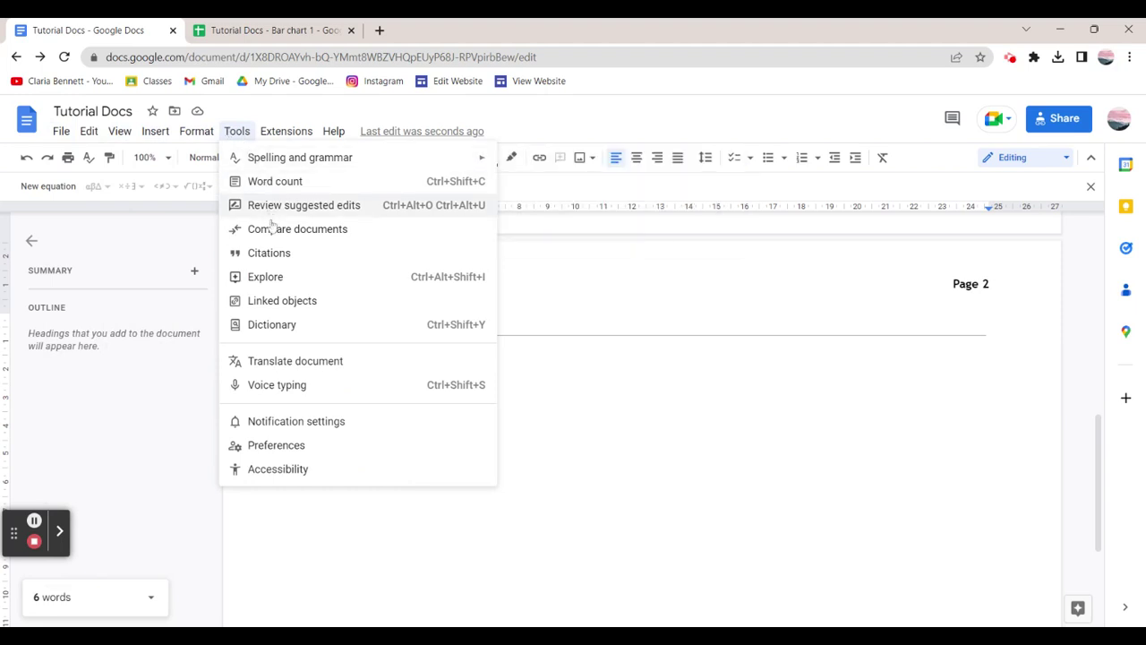
click(278, 252)
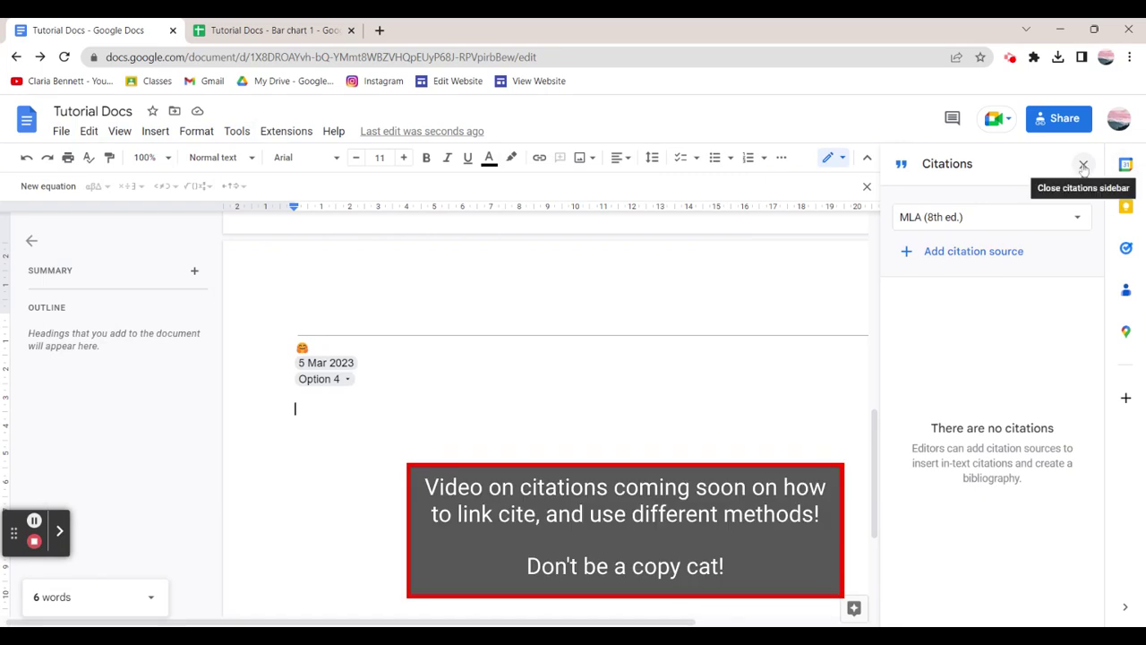
click(980, 251)
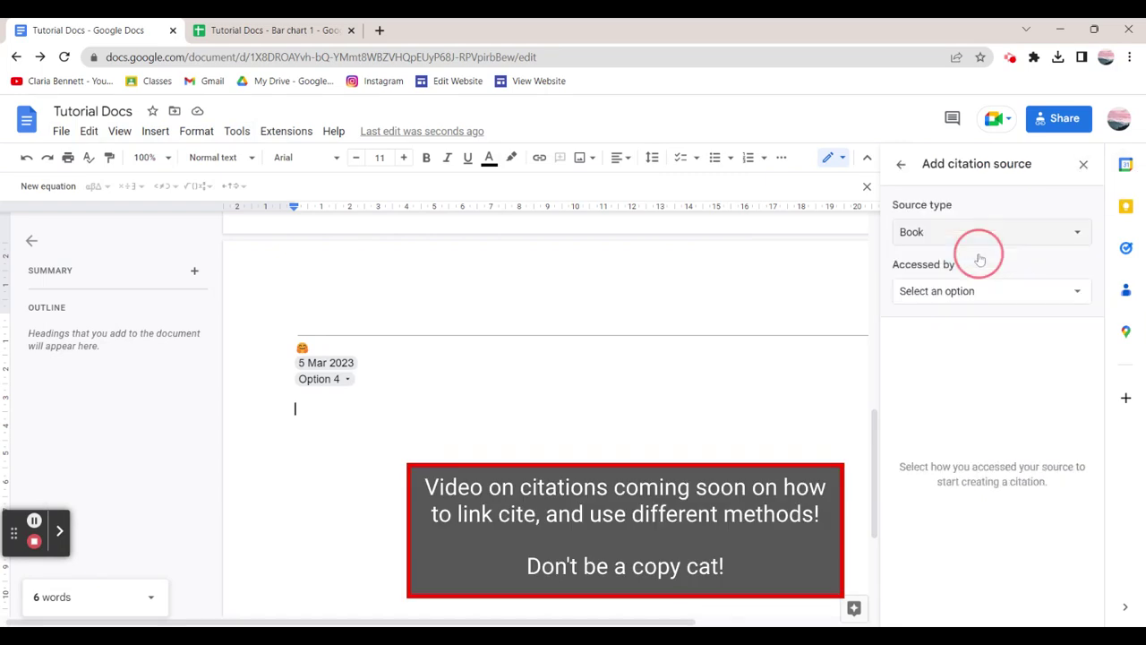
click(1083, 164)
Browse the options in the Insert menu.
click(155, 131)
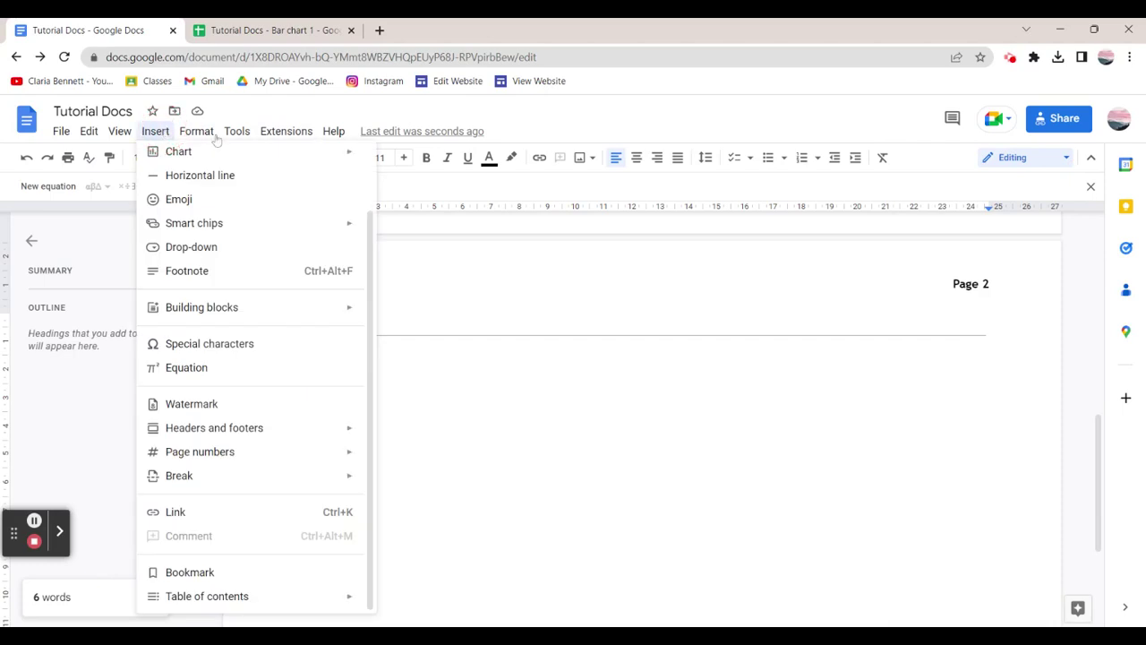
mouse_move(227, 141)
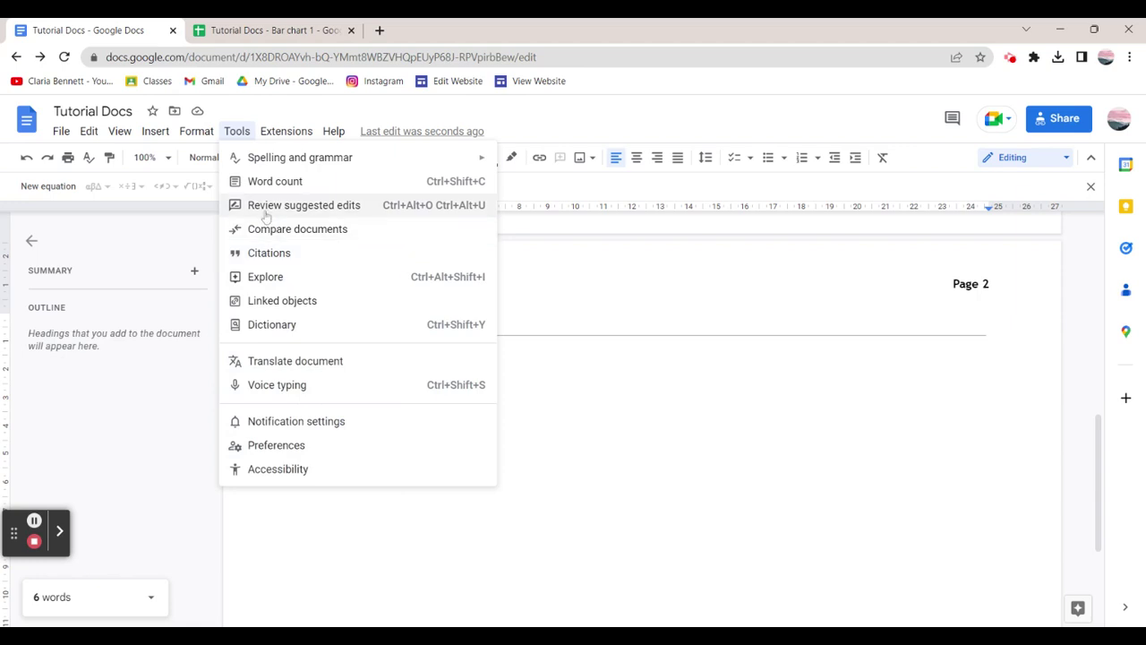
mouse_move(285, 130)
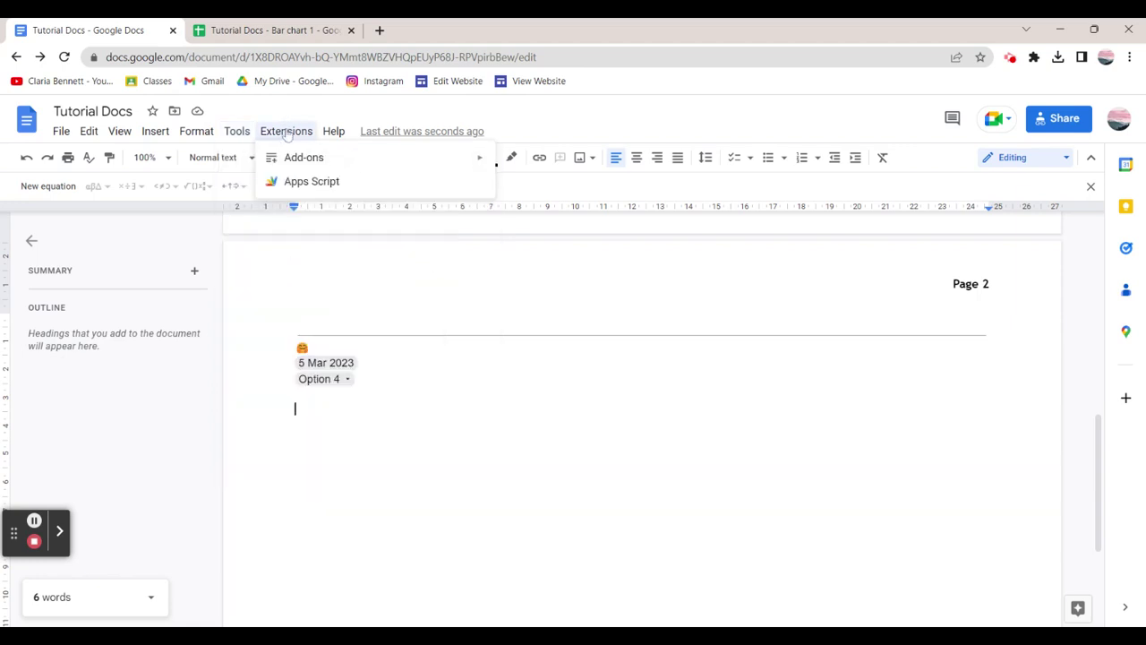
mouse_move(330, 136)
mouse_move(183, 142)
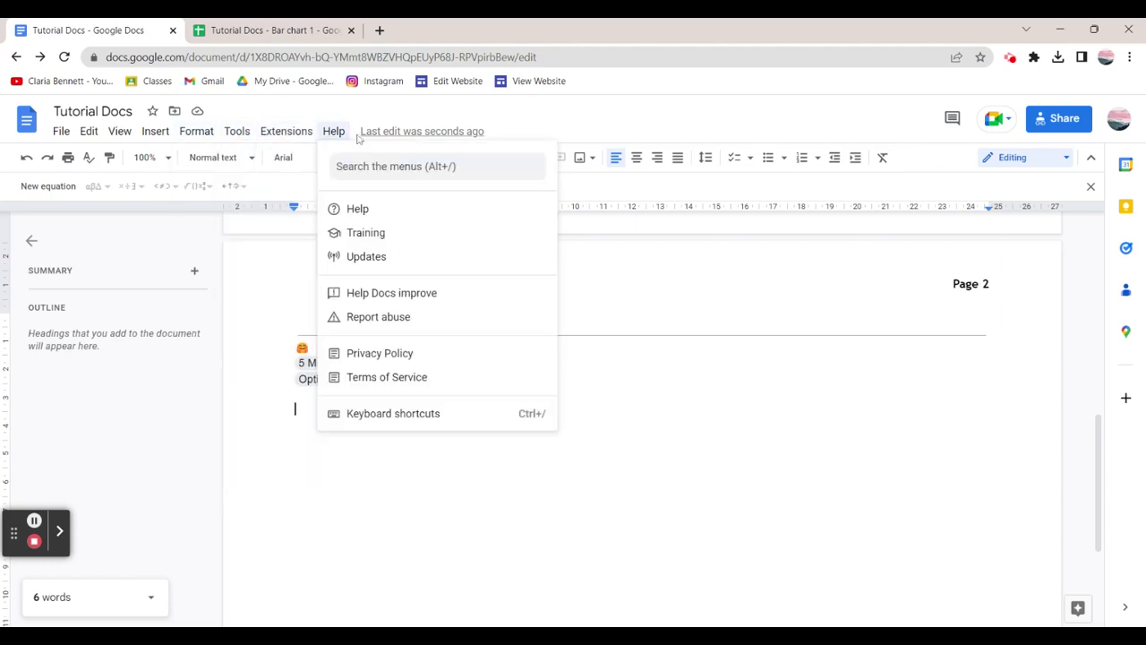
Insert a slides.new link on the empty line below Option 4 and start a new line.
click(277, 250)
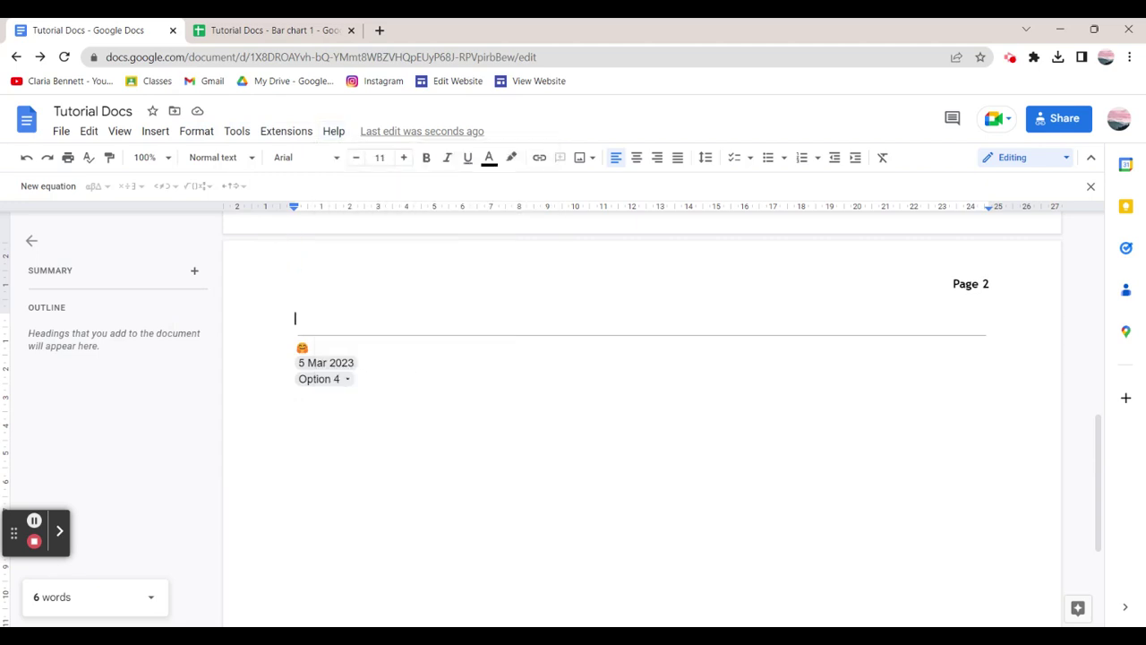
click(465, 433)
click(503, 475)
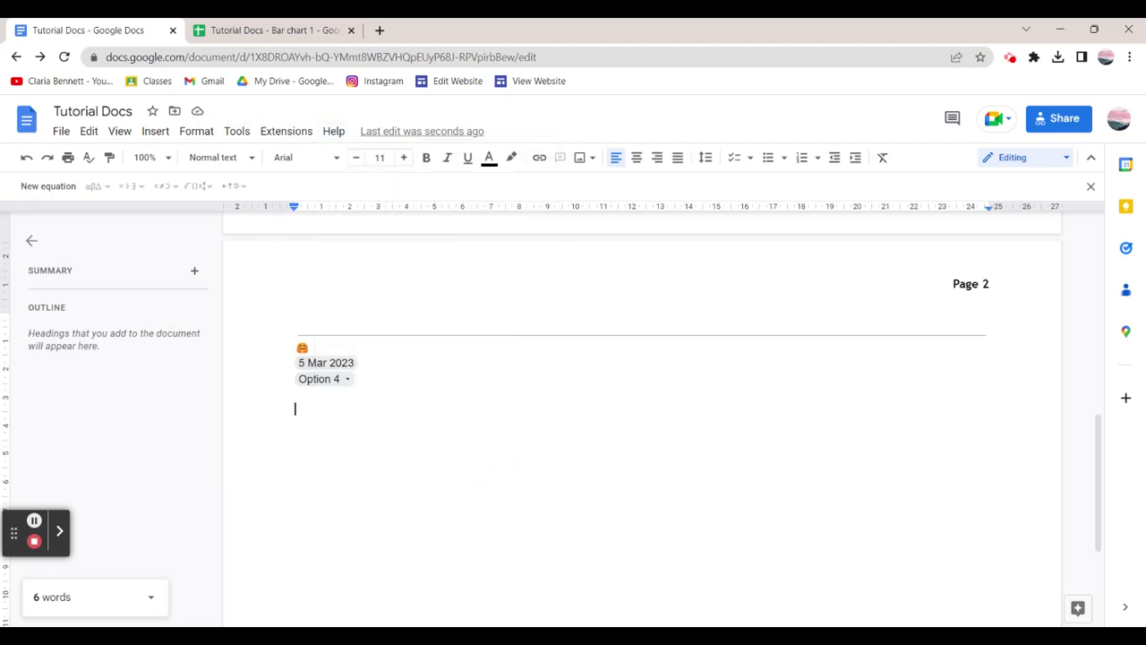
click(539, 157)
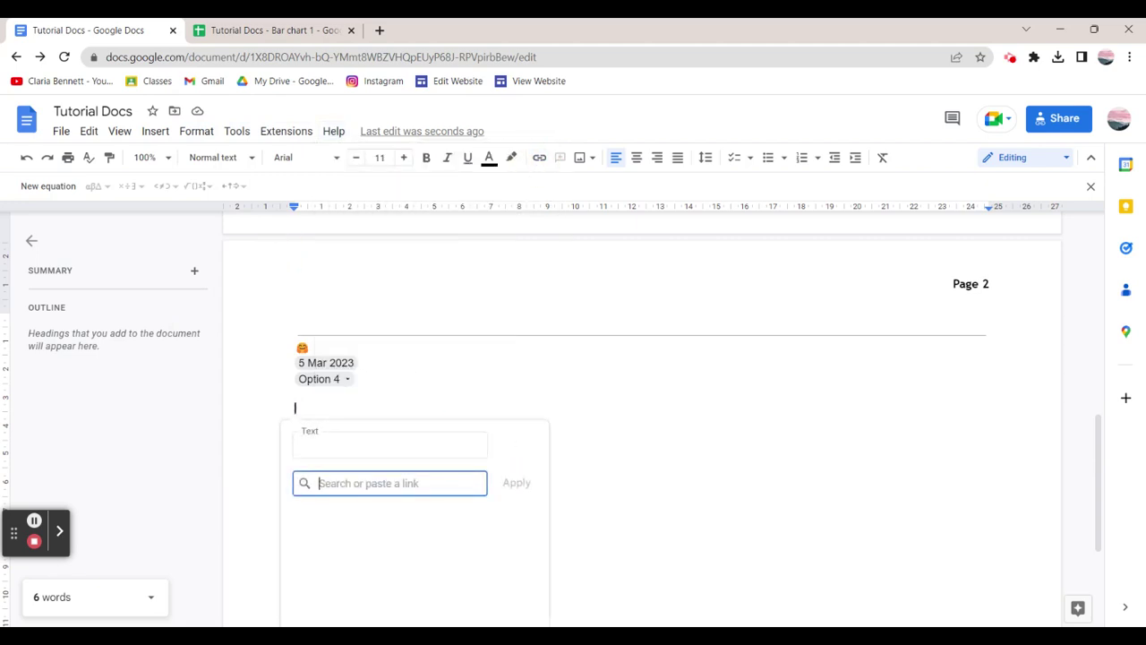
text(slides.new)
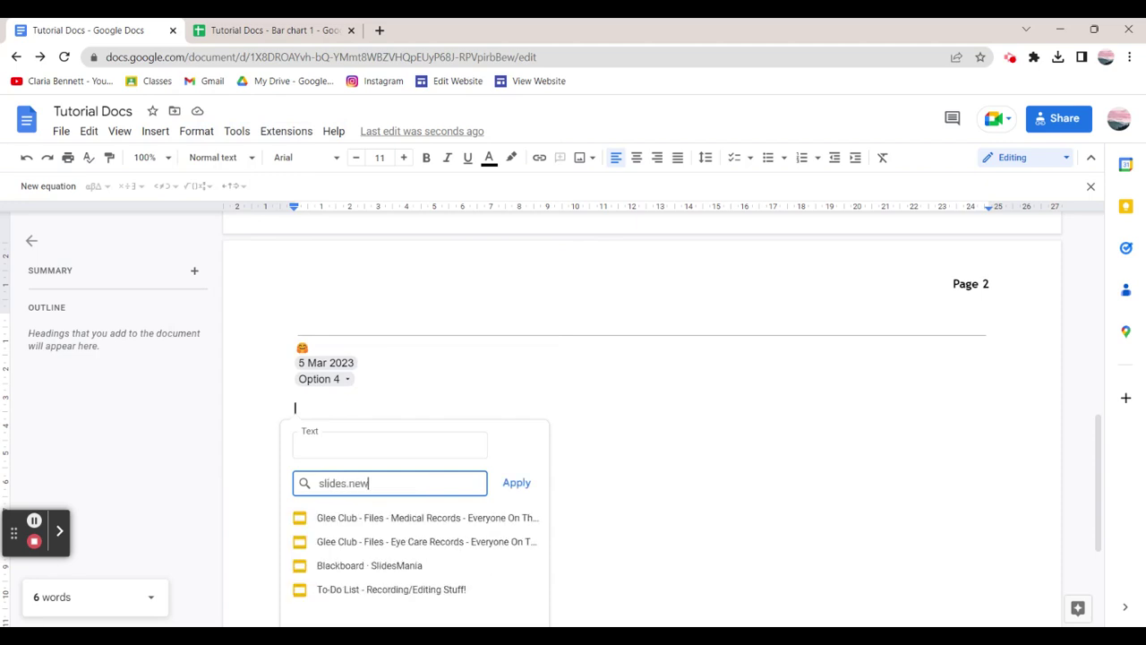
click(516, 482)
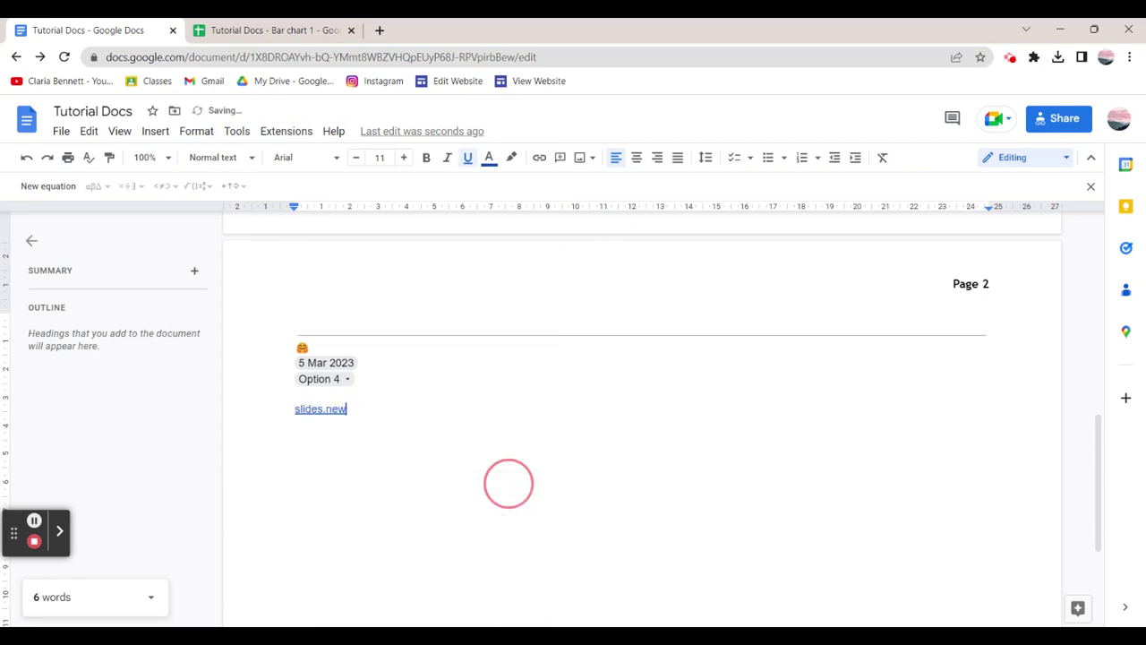
key(Return)
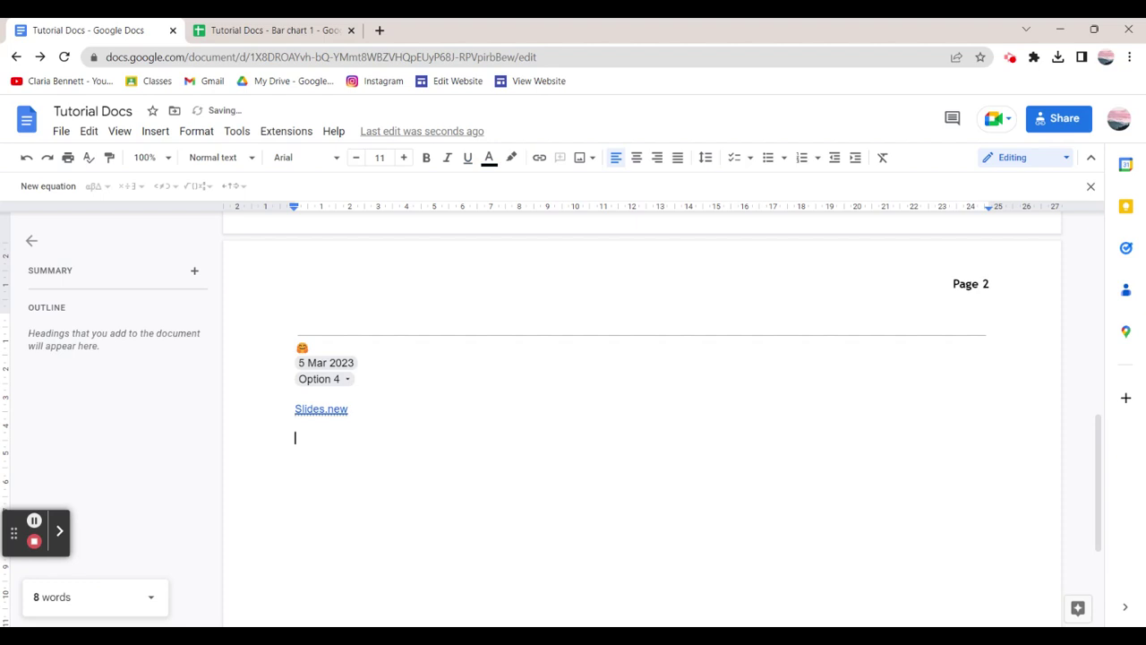
Type 'Click Here' and link those words to Slides.new.
text(Click Here)
drag(343, 437, 235, 435)
key(ctrl+k)
click(432, 481)
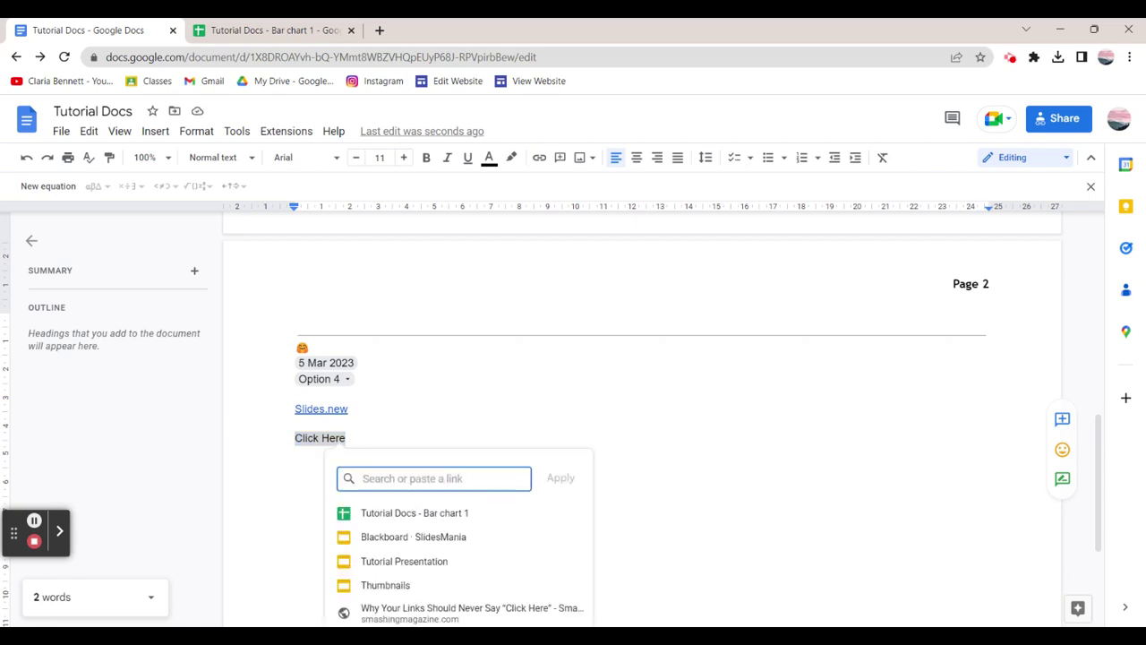
drag(353, 437, 269, 437)
click(539, 157)
click(407, 477)
text(Slides.new)
key(Return)
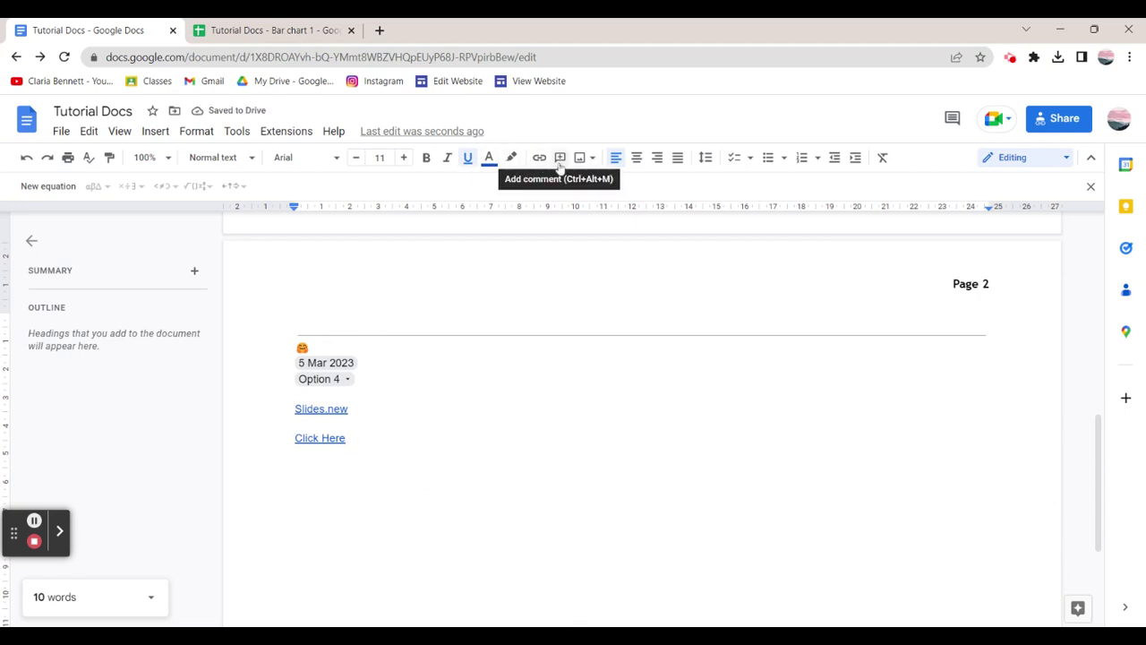
Search the web for 'Random' images and insert the polyhedron picture.
click(583, 158)
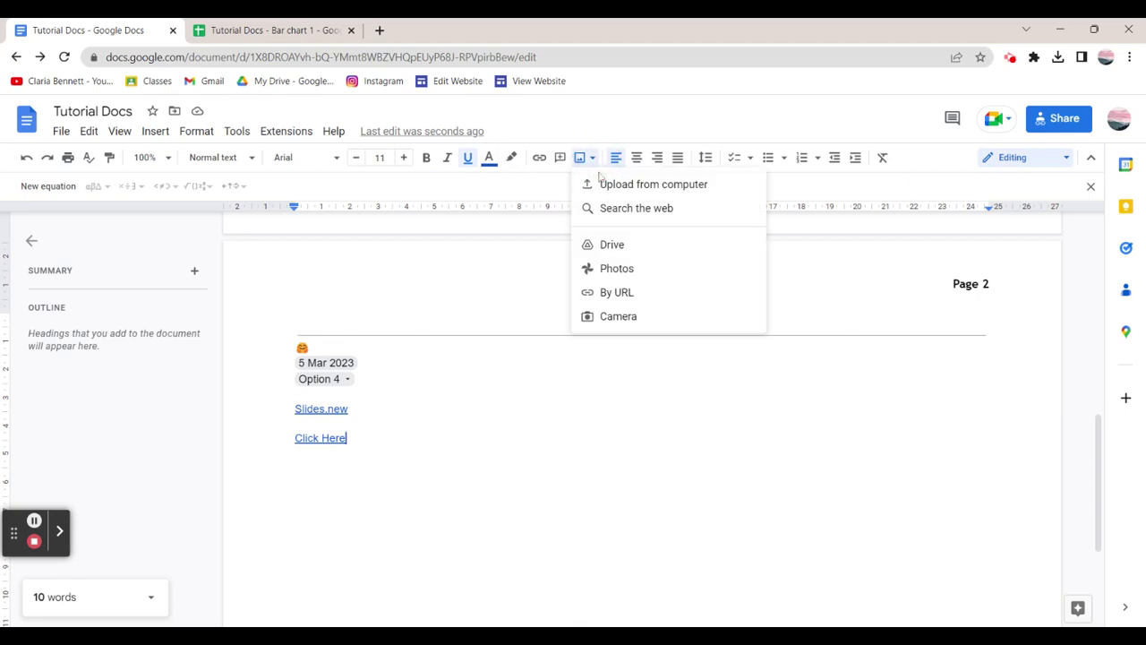
click(609, 211)
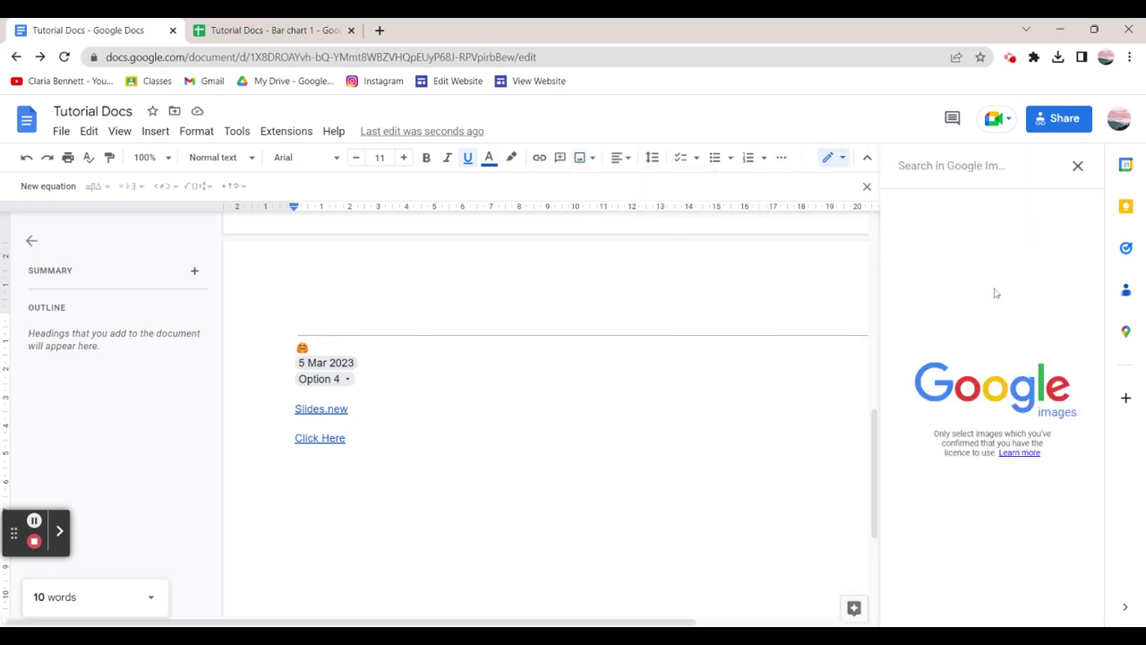
text(G)
key(BackSpace)
text(Random)
key(Return)
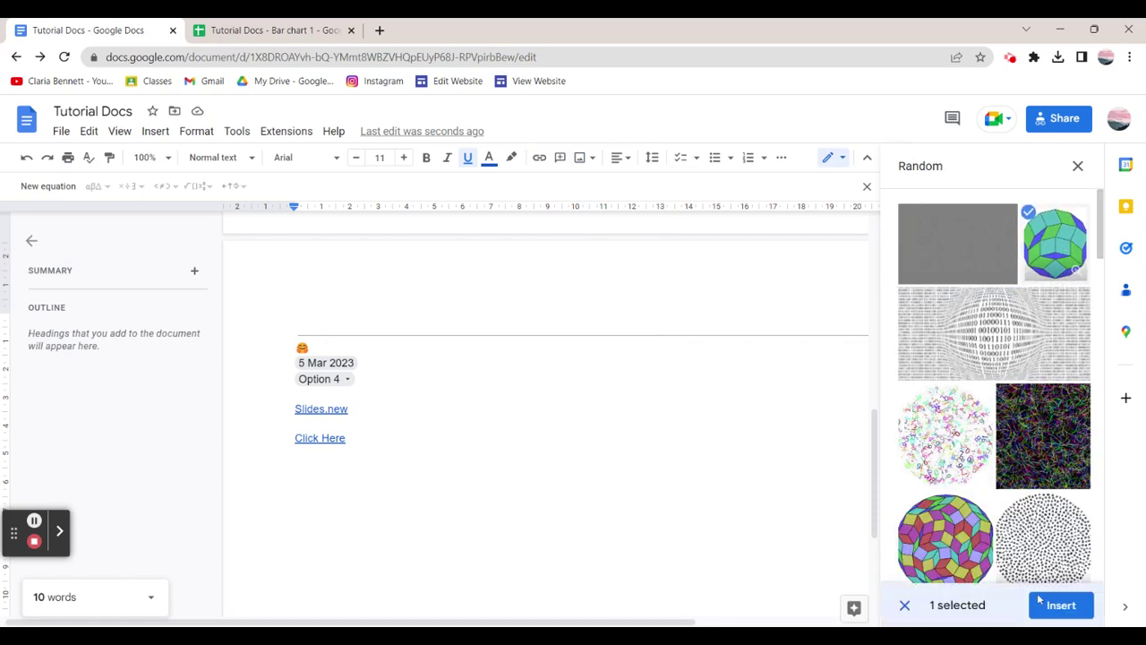
click(1049, 605)
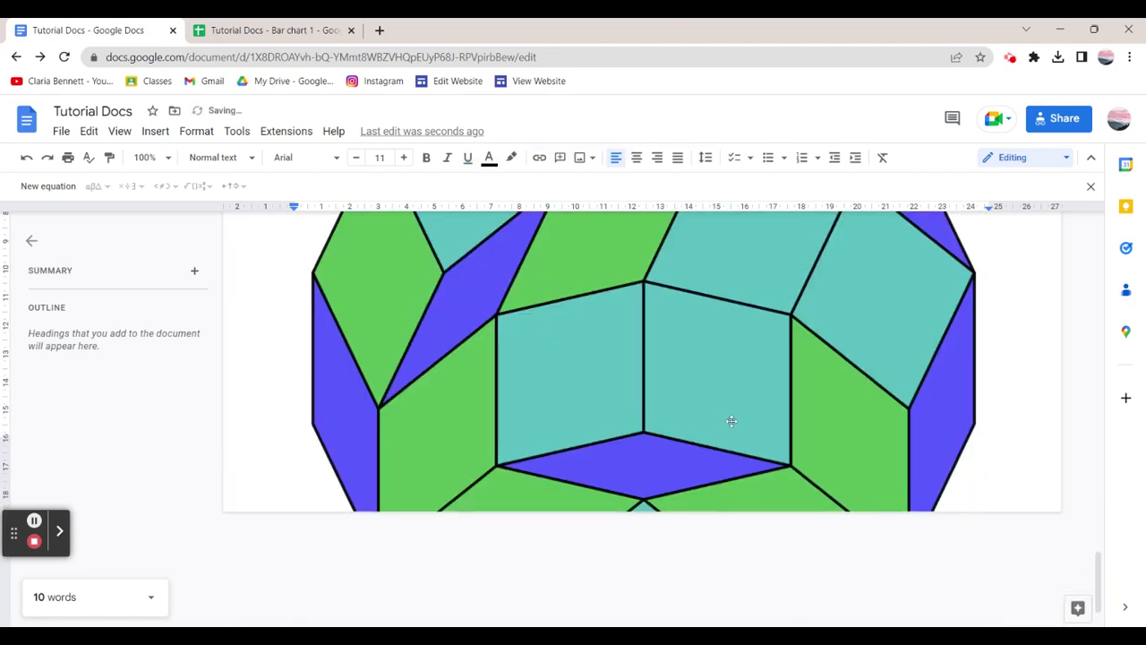
Shrink the polyhedron image to a small size by dragging its corner handle.
scroll(732, 421, up, 5)
click(944, 440)
scroll(944, 440, up, 2)
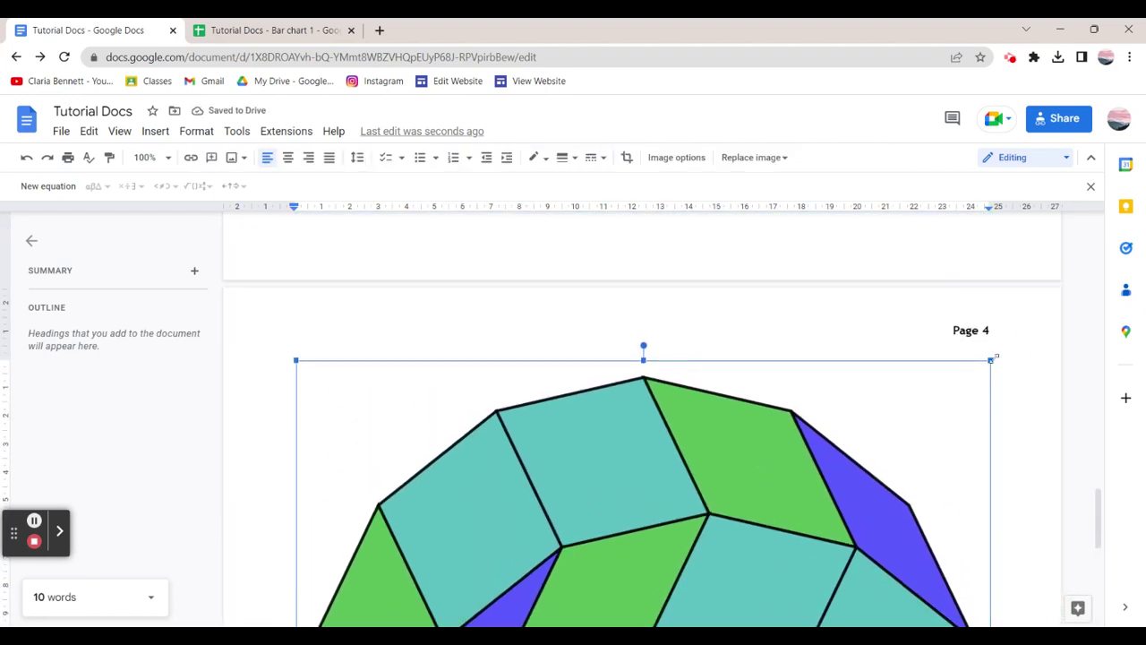
drag(994, 357, 578, 621)
scroll(734, 439, up, 3)
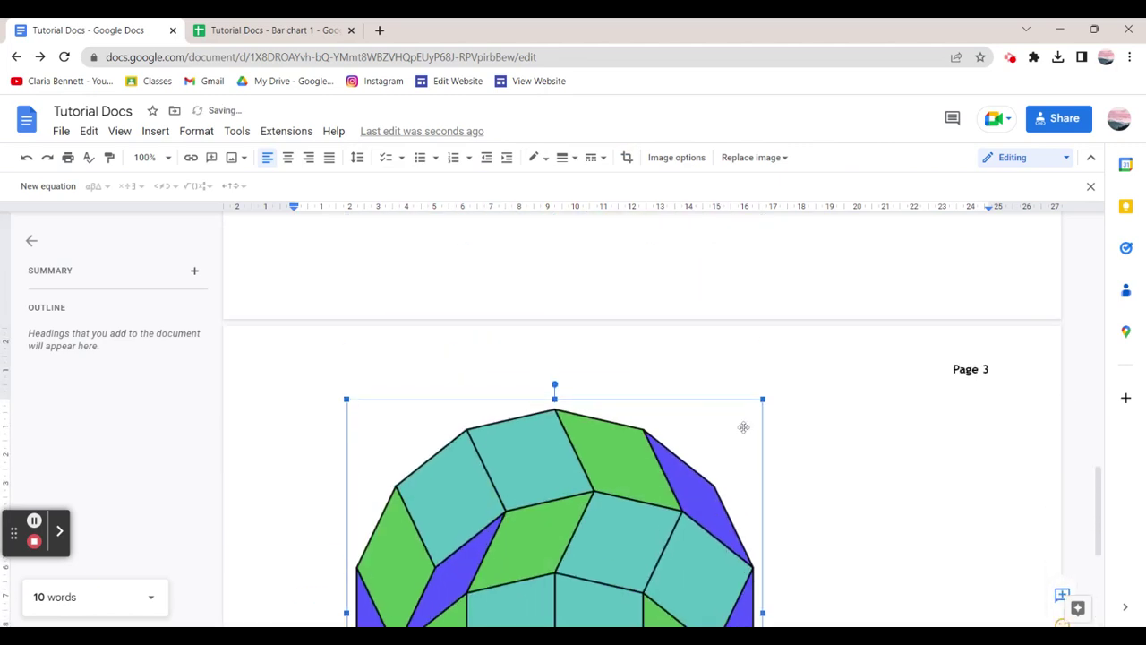
drag(762, 399, 486, 609)
scroll(642, 421, up, 4)
scroll(642, 421, down, 2)
drag(557, 369, 439, 494)
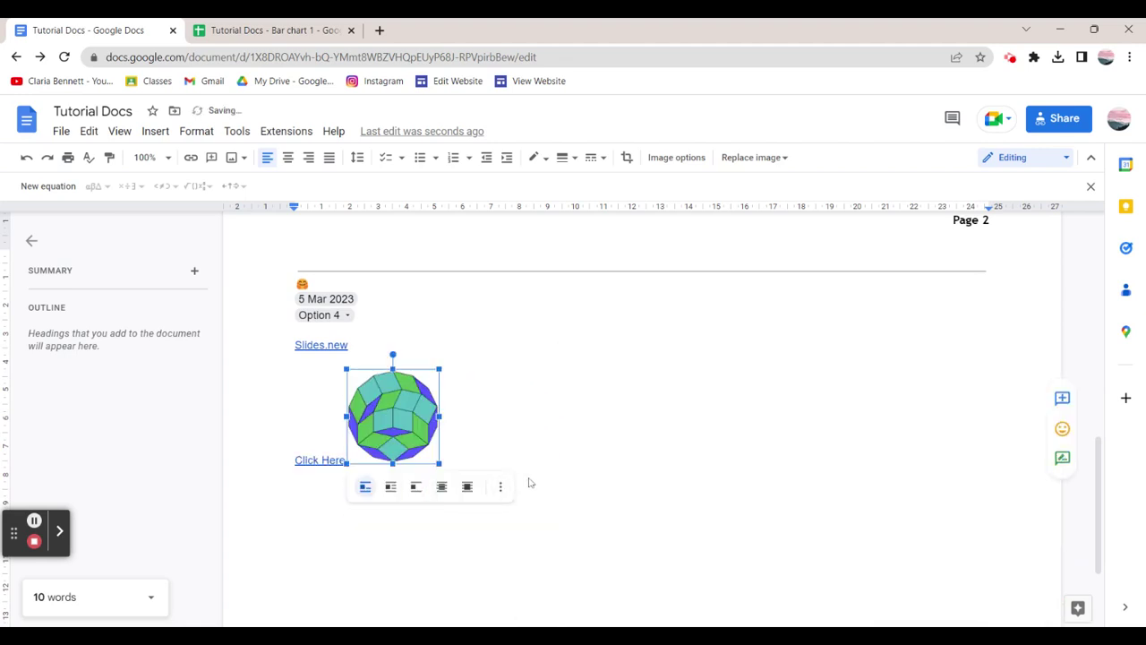
Set the polyhedron image to In front of text with Fix position on page.
click(392, 487)
click(419, 488)
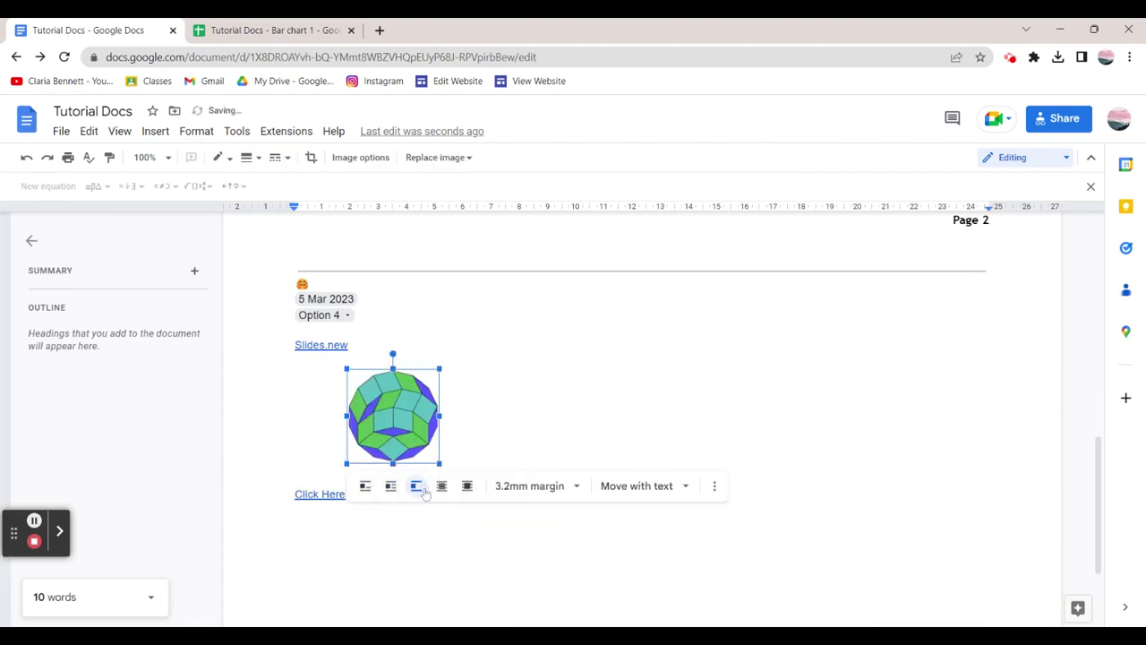
click(441, 487)
click(467, 486)
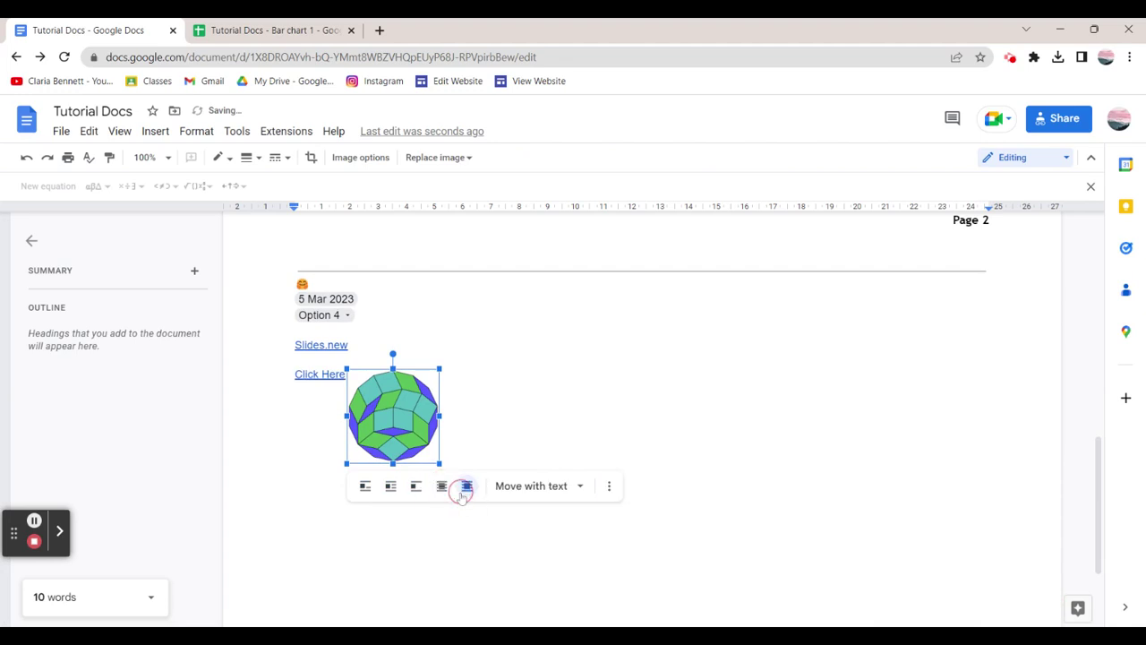
click(579, 486)
click(564, 538)
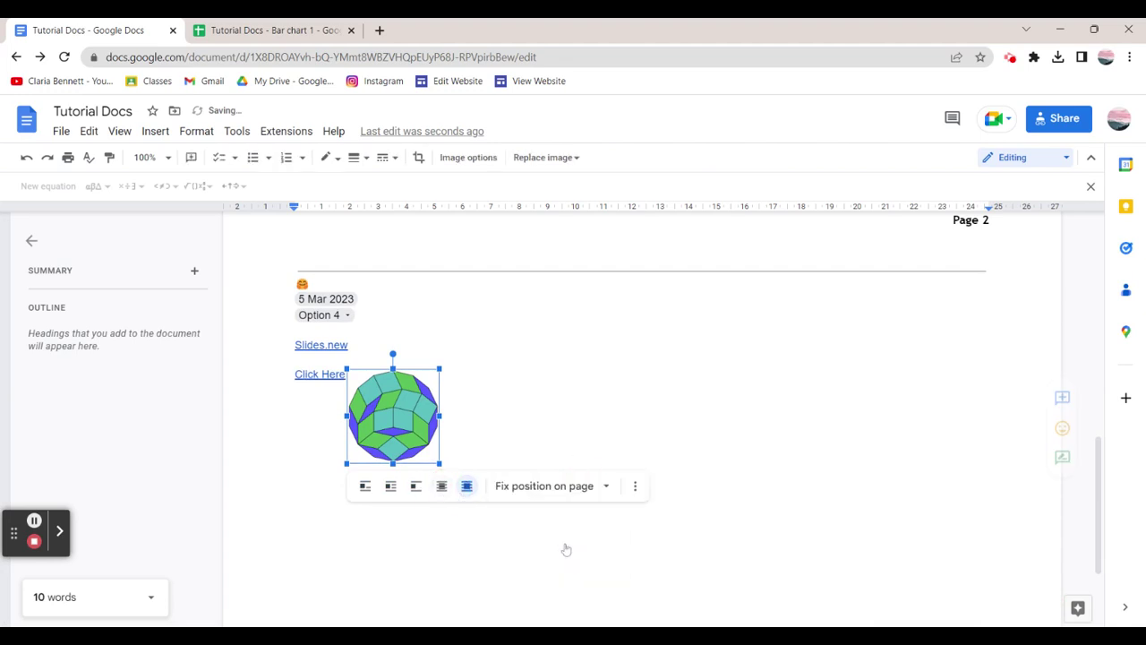
key(Escape)
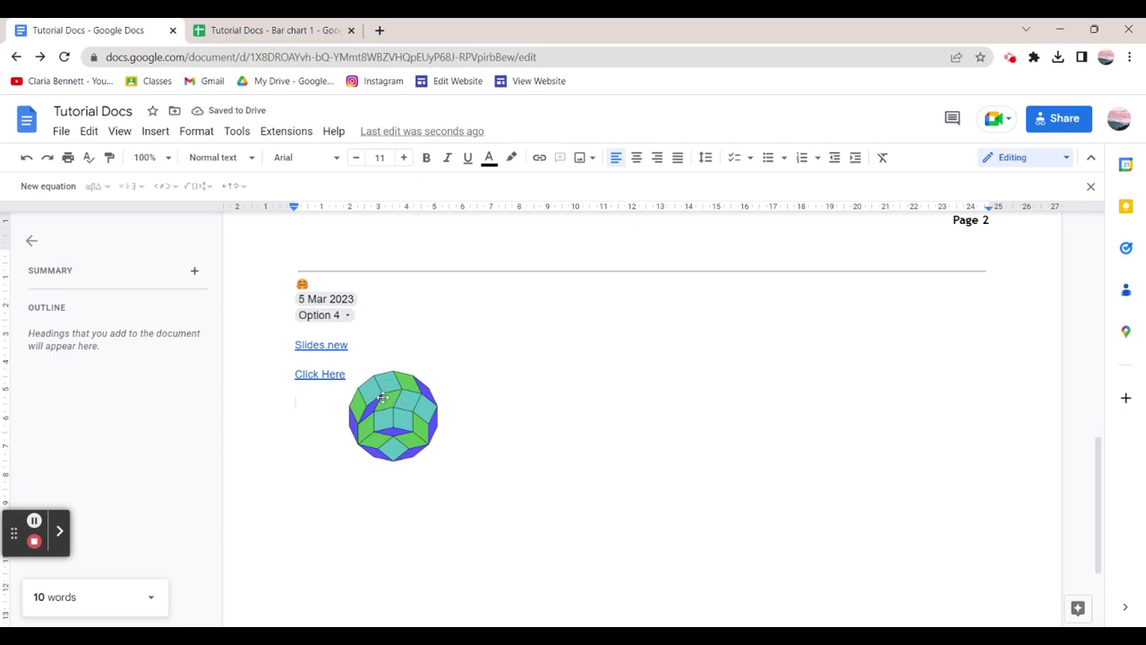
Type five lines of random filler text beside the image, ending with an empty line.
text(THeth)
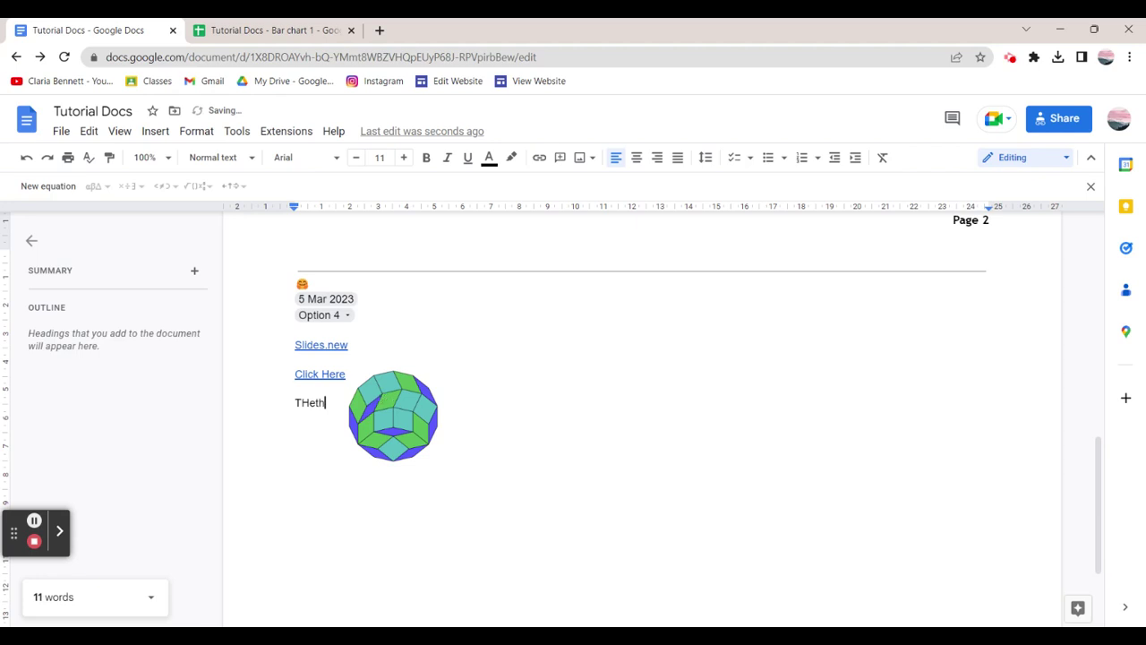
text(jteolsj)
key(Return)
text(Htioesjol)
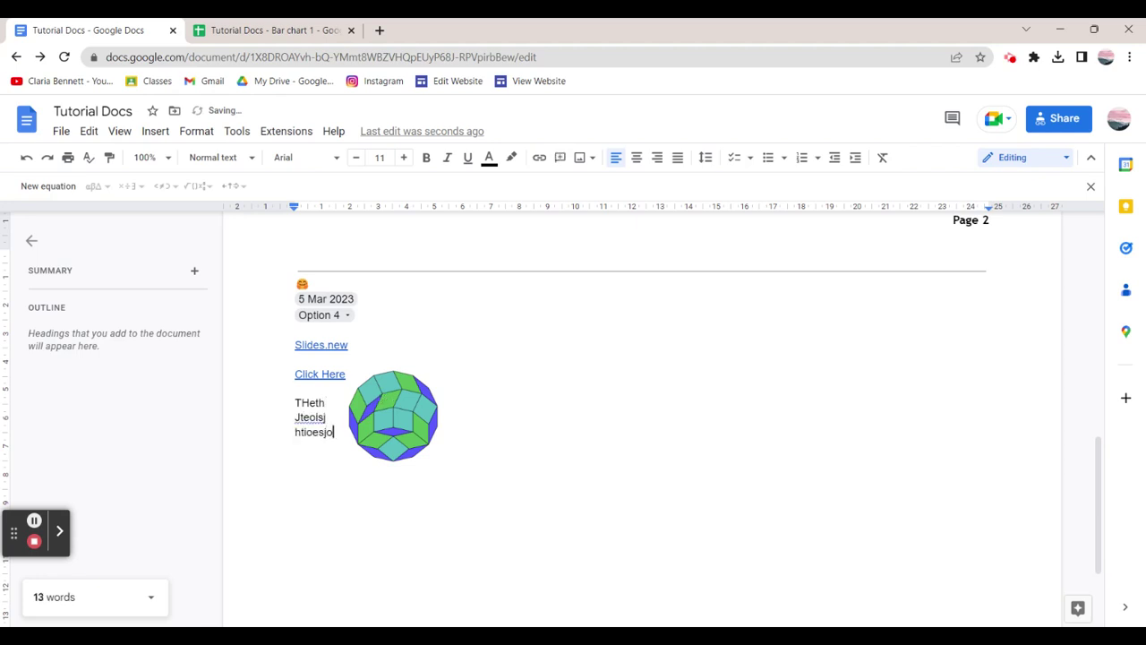
key(Return)
text(Jgilsejngvlesj)
key(Return)
text(ngiejlsjtlsnvklejslgkjsjj)
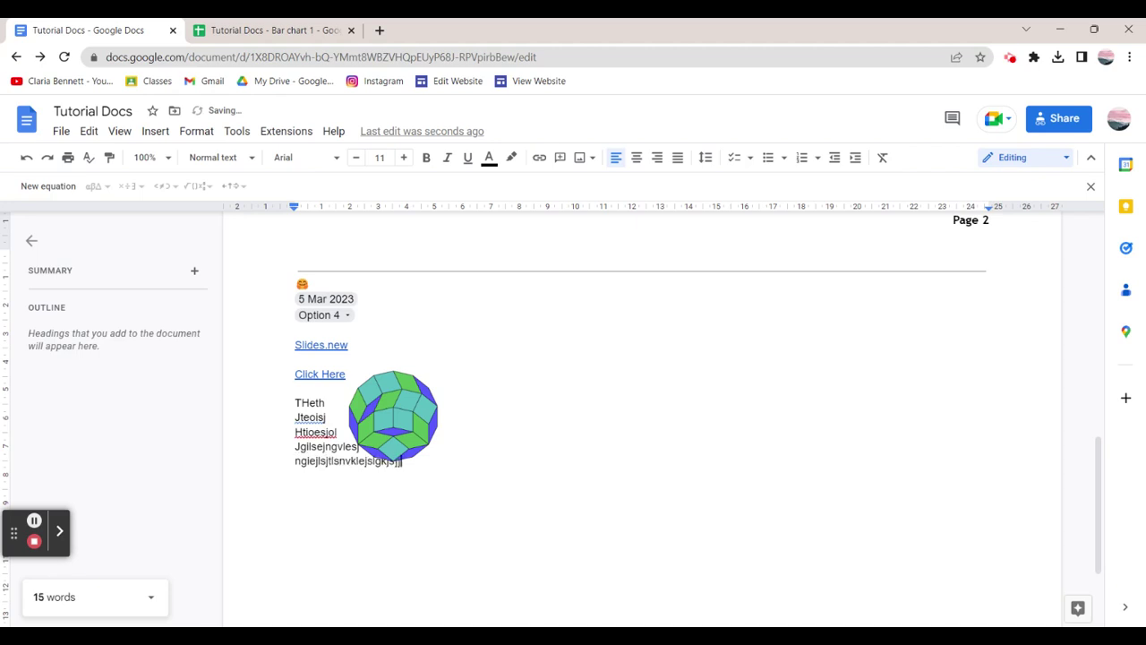
key(BackSpace)
key(BackSpace)
key(BackSpace)
key(BackSpace)
key(BackSpace)
key(BackSpace)
key(BackSpace)
key(BackSpace)
key(Return)
text(jltesjgnjlsekjgselkjglesjglsjgeilsjgliejsgl)
key(Return)
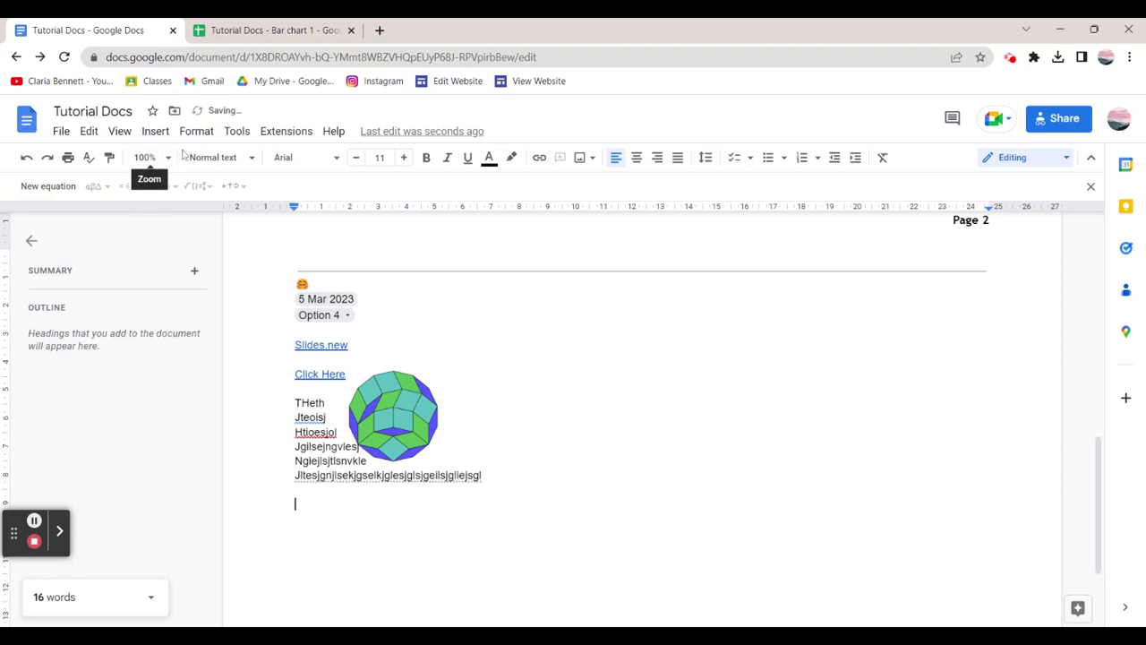
Insert an empty 4 x 3 table below the filler text.
click(152, 131)
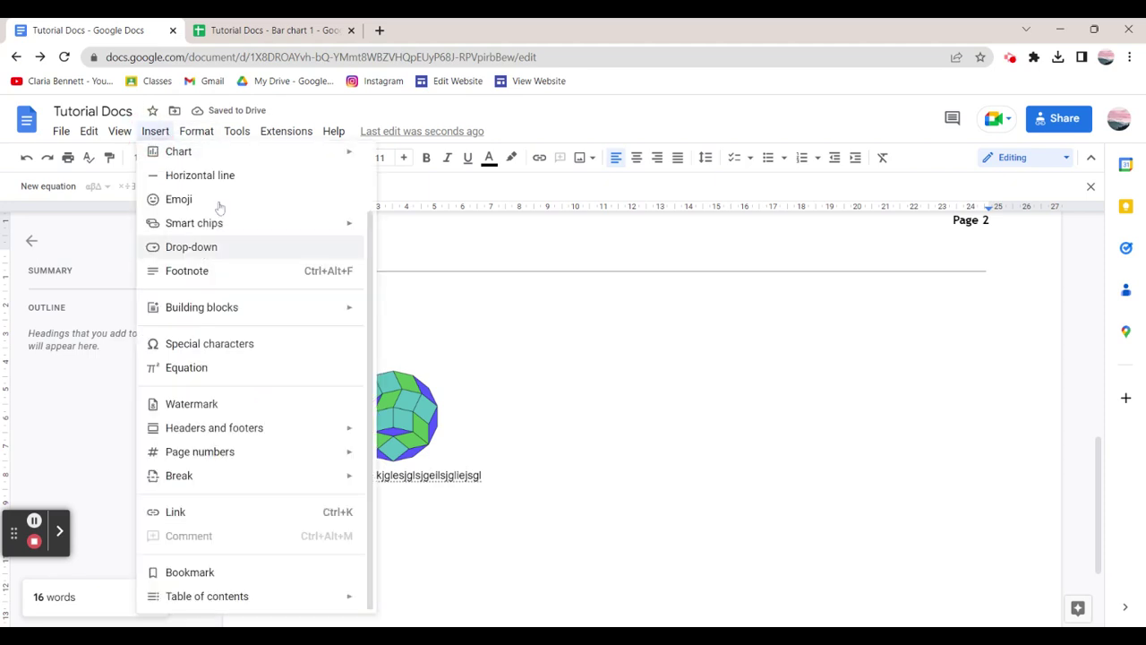
scroll(239, 205, up, 2)
mouse_move(257, 182)
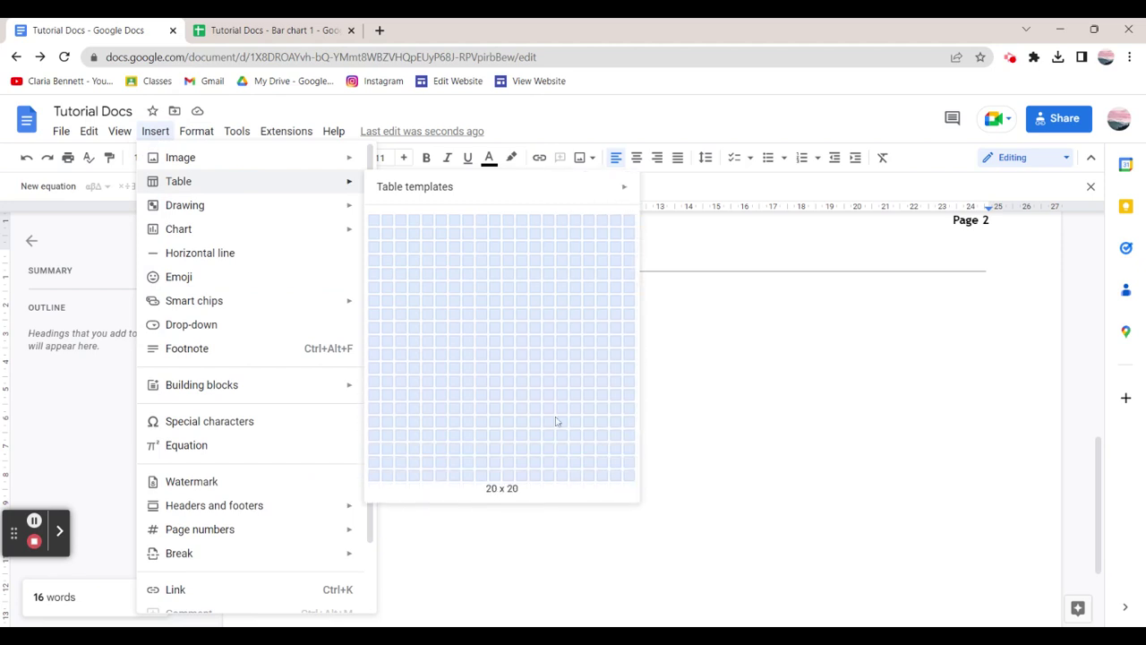
click(415, 254)
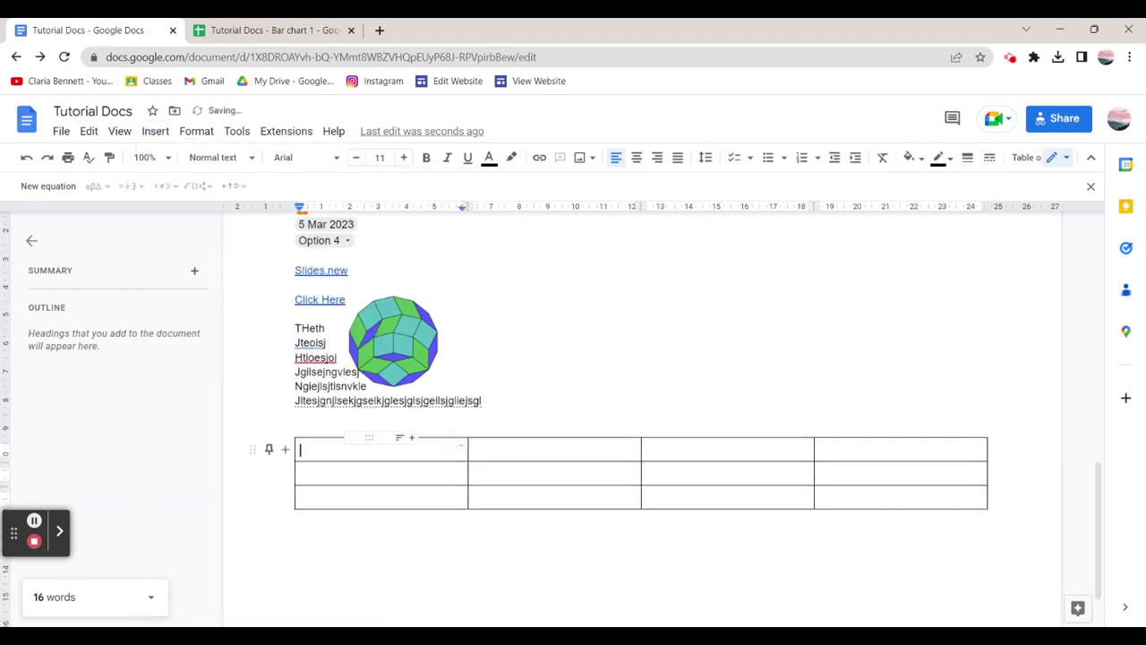
mouse_move(462, 452)
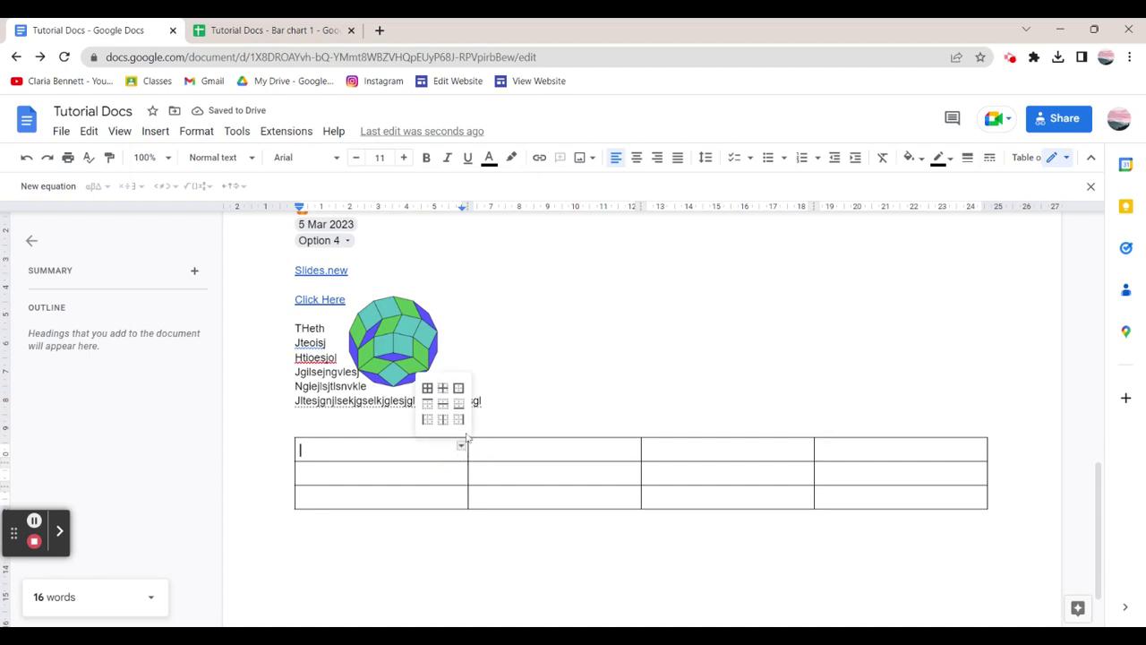
click(437, 457)
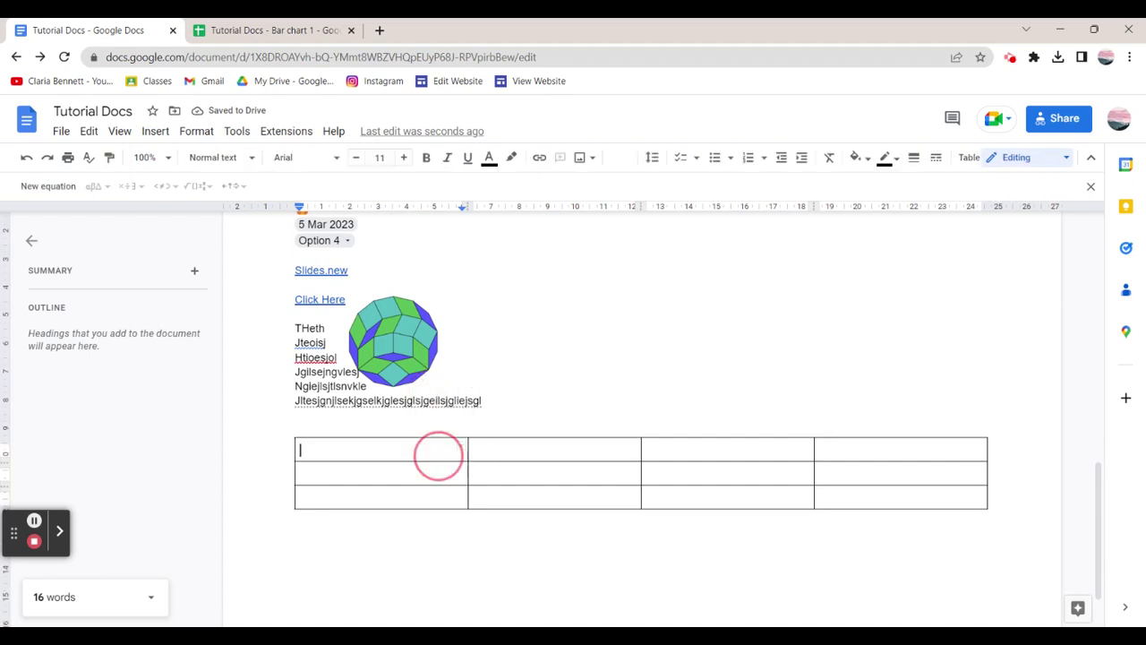
mouse_move(278, 452)
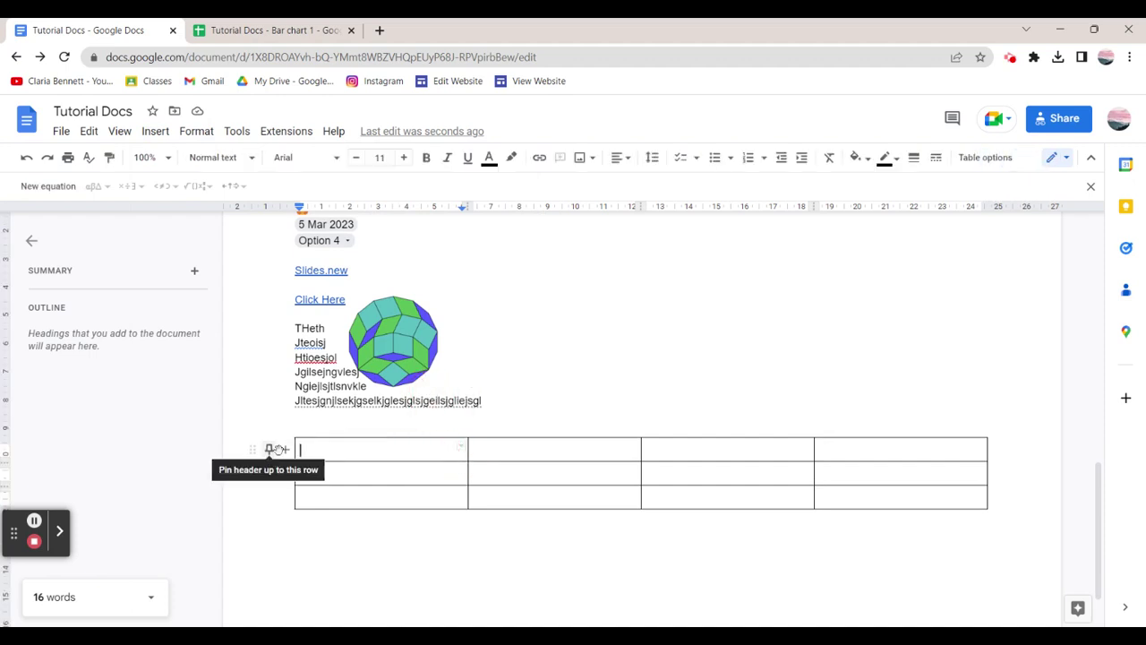
click(322, 449)
drag(324, 448, 938, 512)
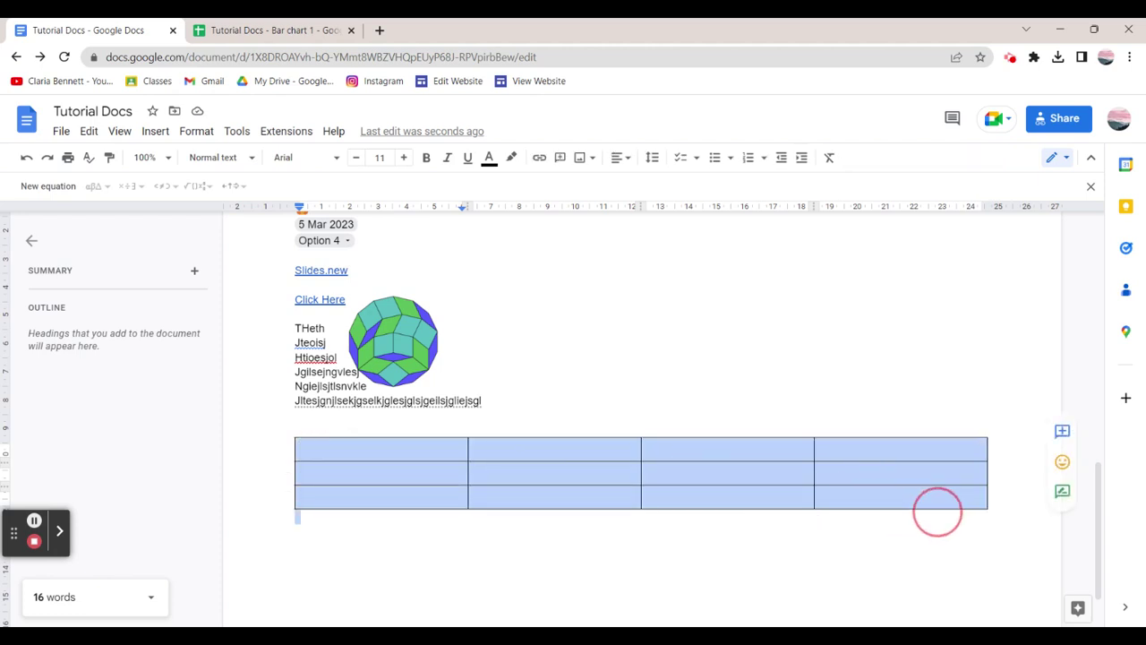
Add an unticked checklist item 'The' below the table.
click(386, 541)
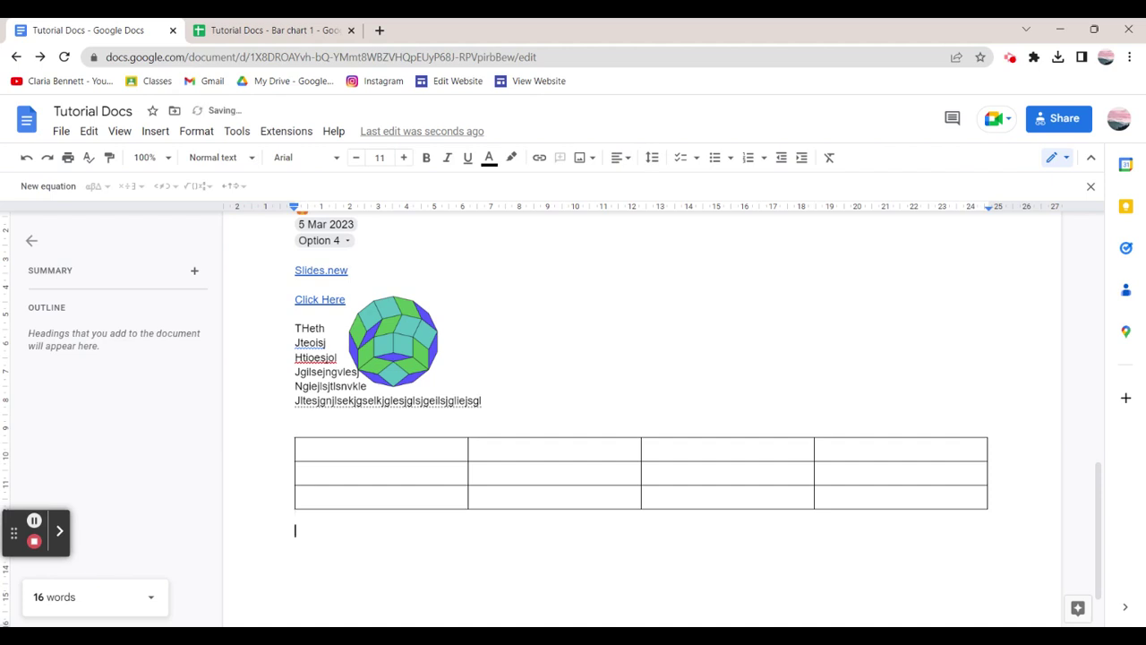
click(681, 158)
text(The)
click(319, 533)
click(320, 532)
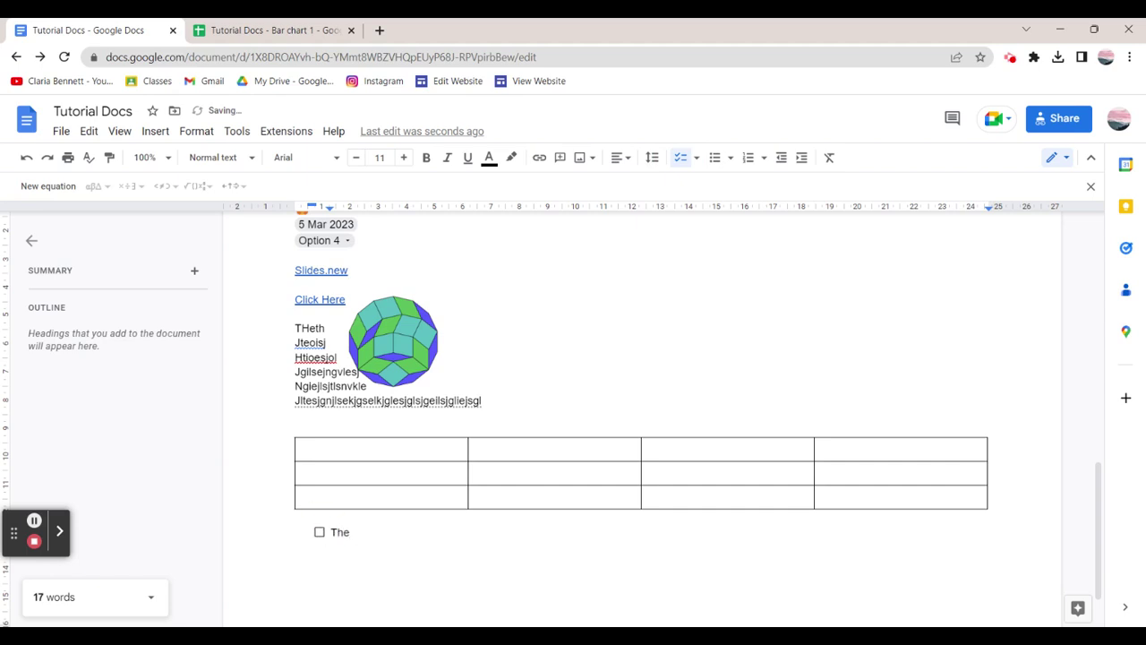
key(Return)
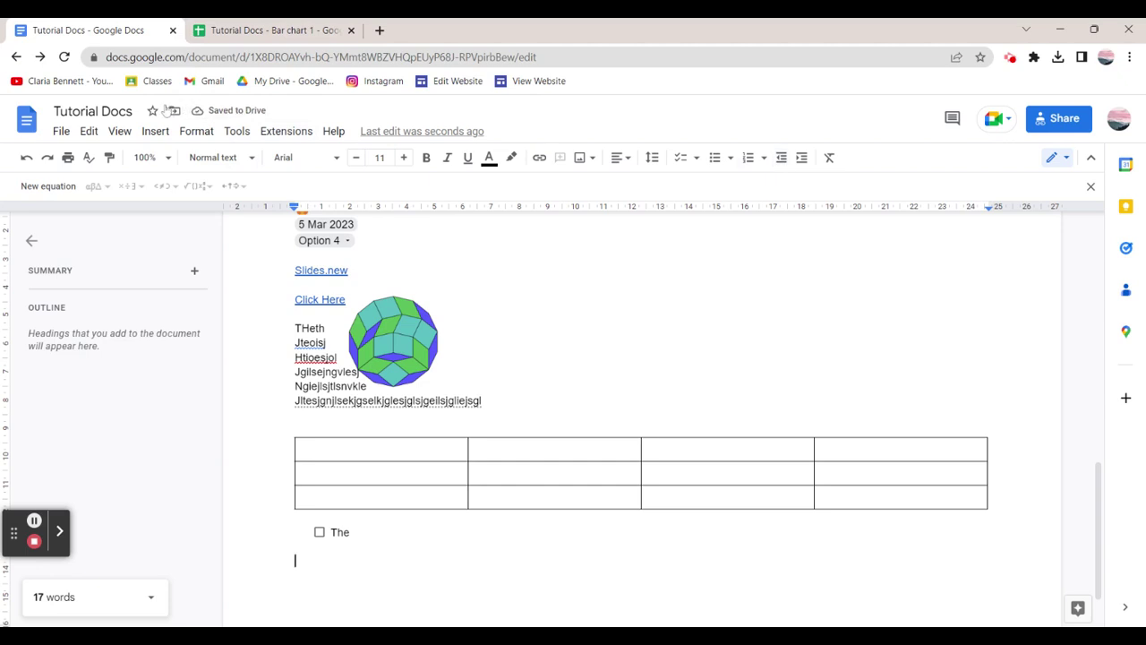
Start a new drawing and draw a large rectangle on the canvas.
click(168, 131)
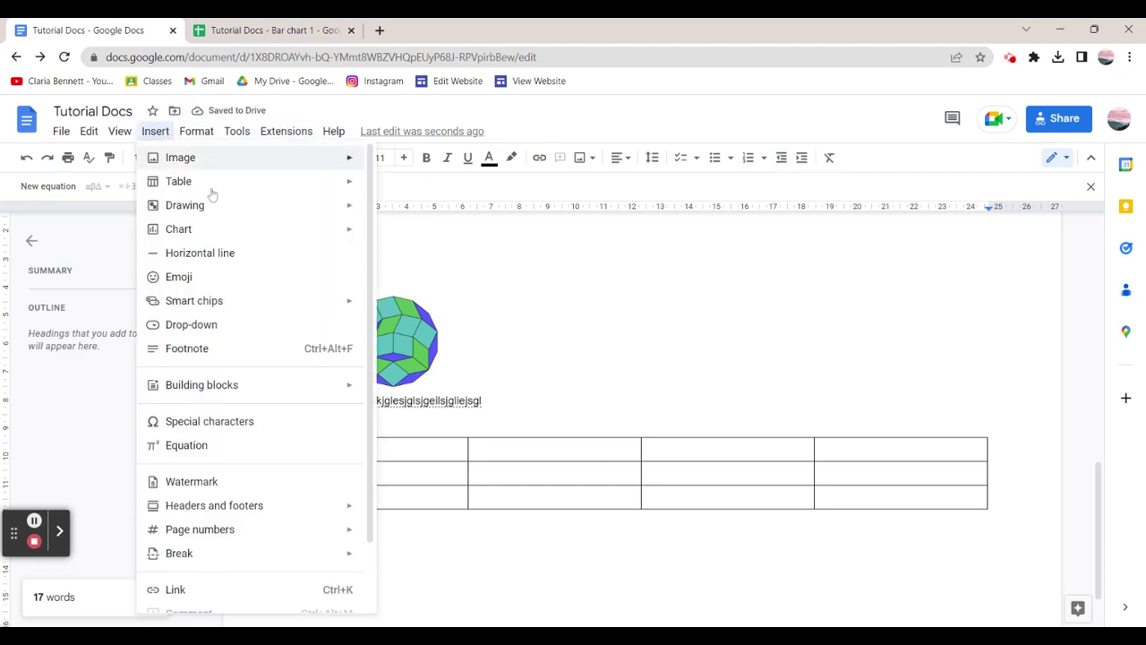
mouse_move(248, 212)
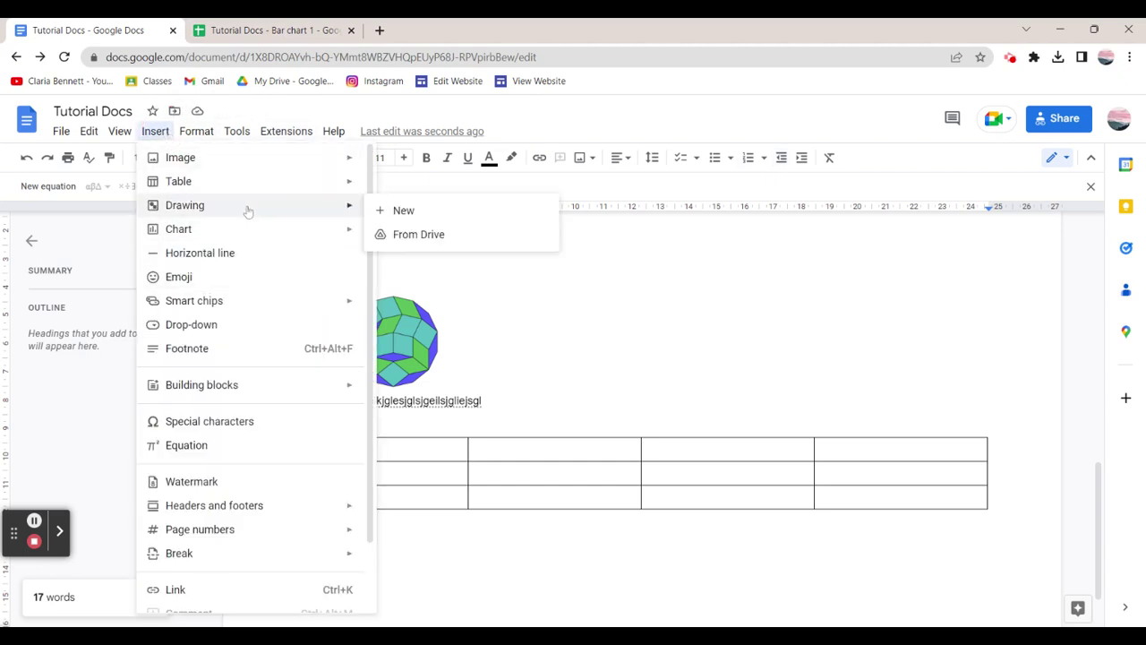
click(410, 218)
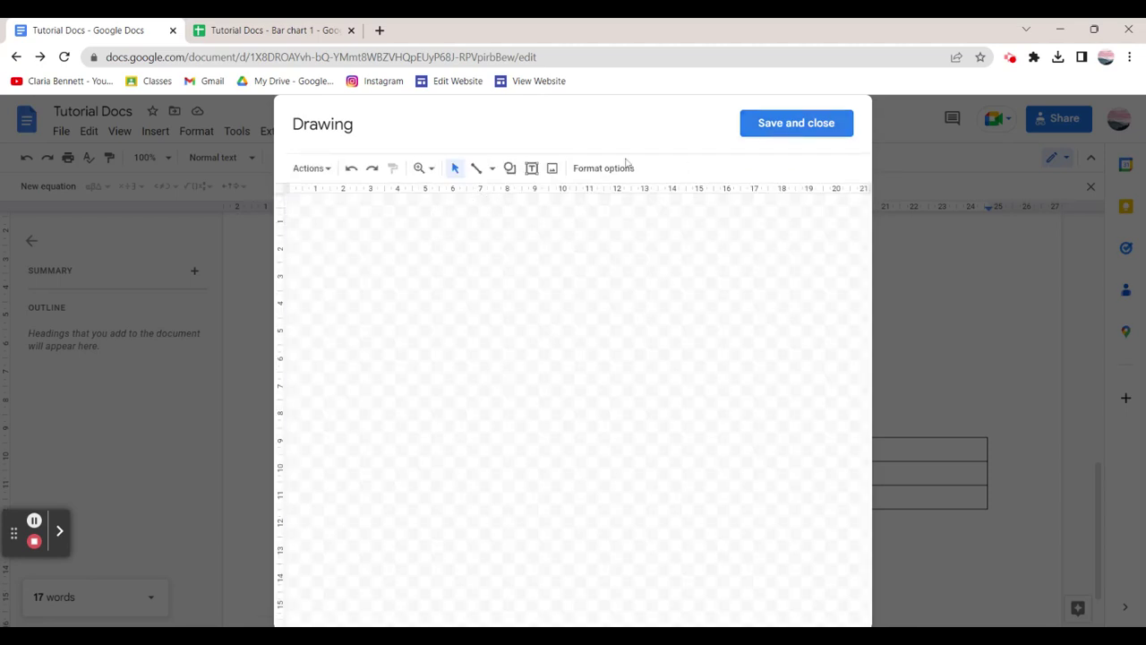
click(509, 169)
mouse_move(566, 199)
click(624, 198)
drag(394, 251, 724, 516)
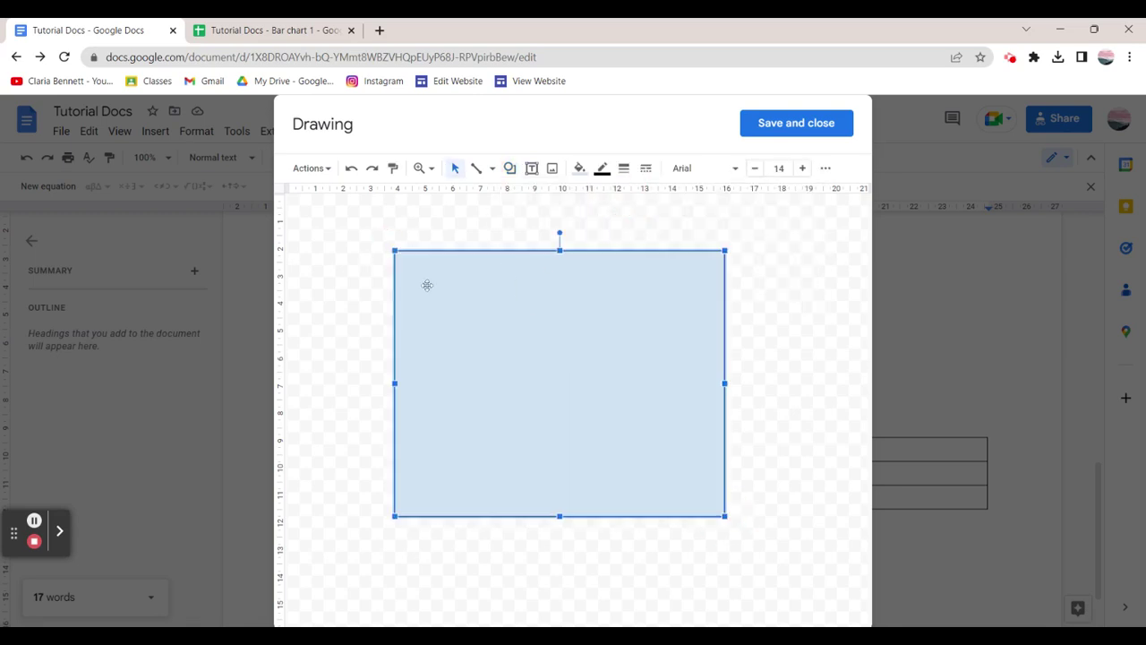
Add a '6cm' text box label to the left of the rectangle.
click(551, 168)
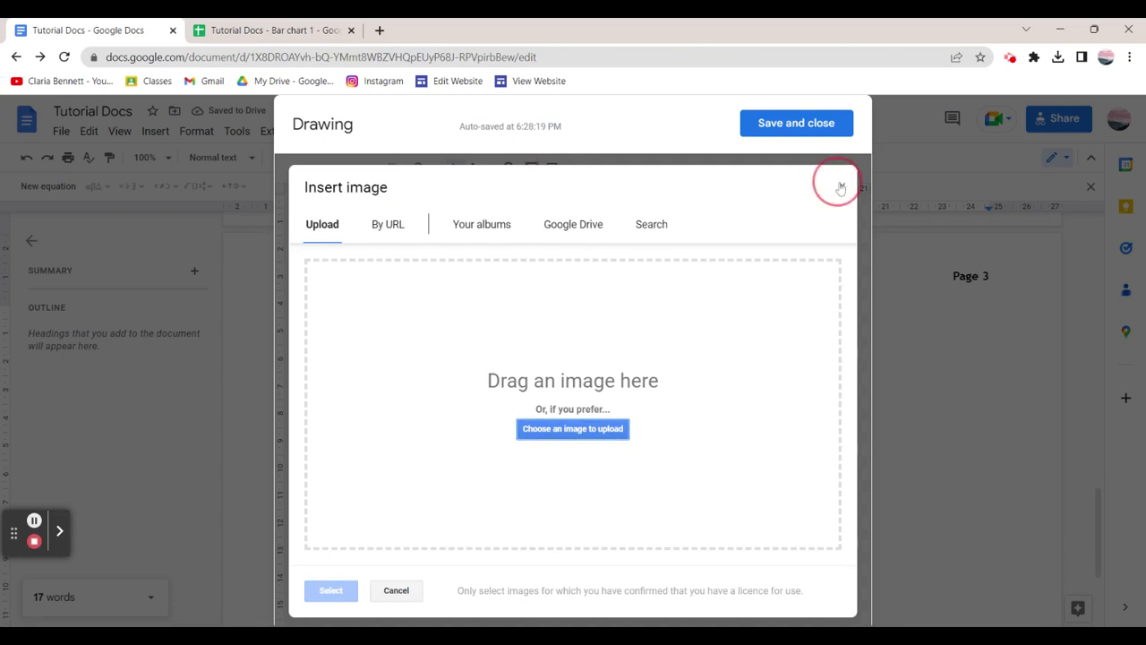
click(842, 186)
right_click(836, 188)
click(529, 223)
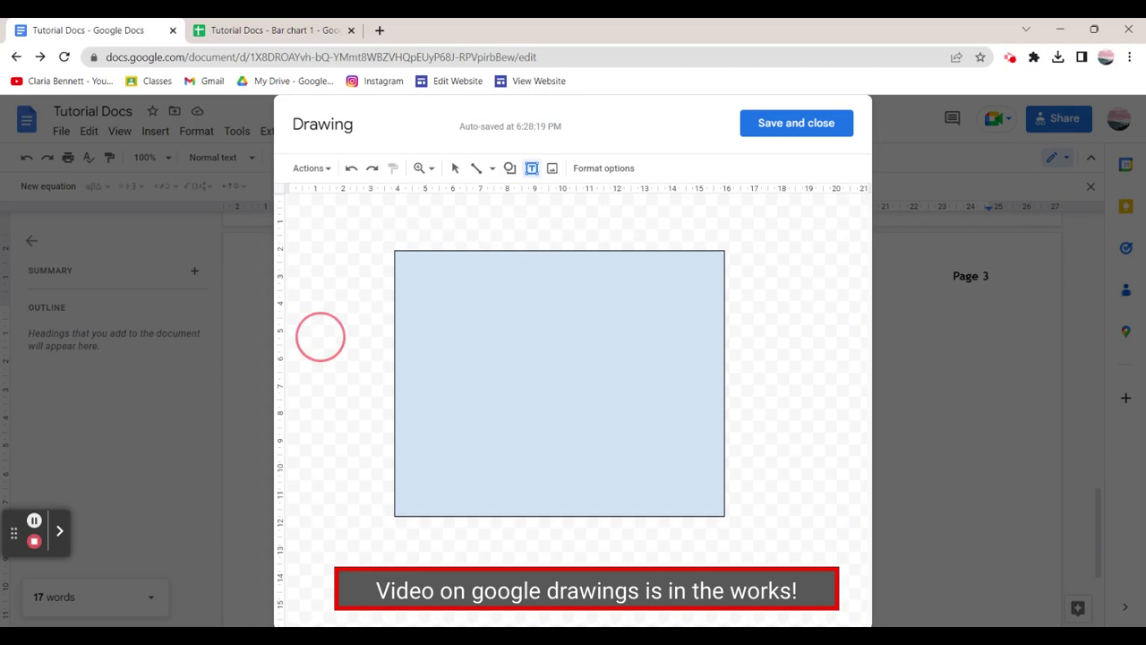
drag(320, 335, 387, 361)
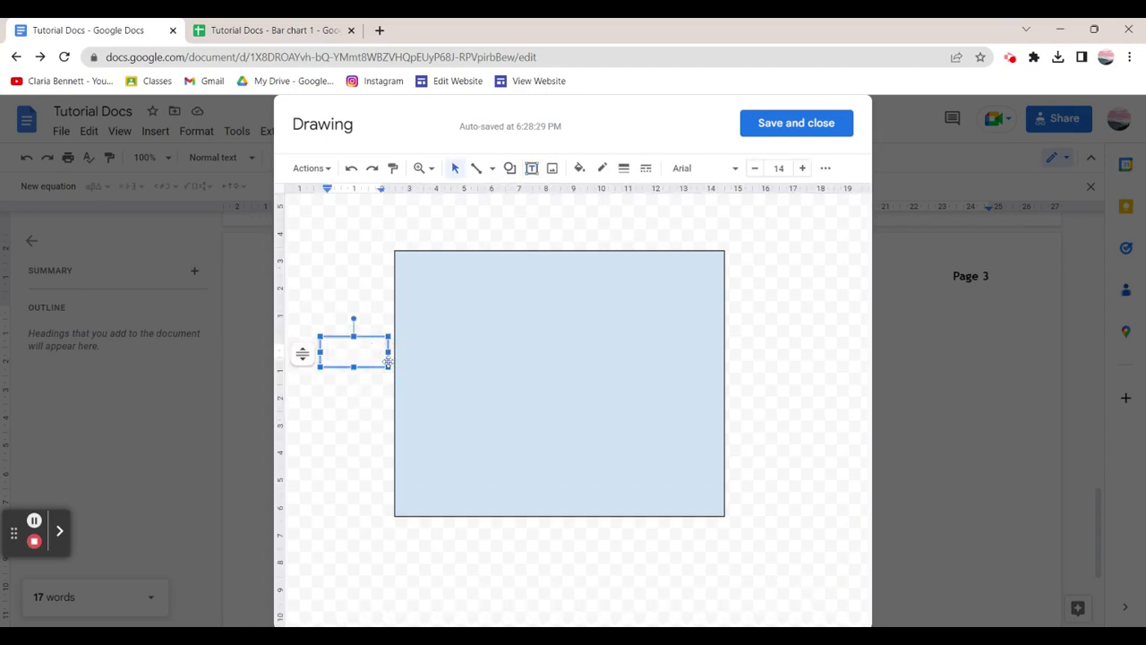
click(493, 514)
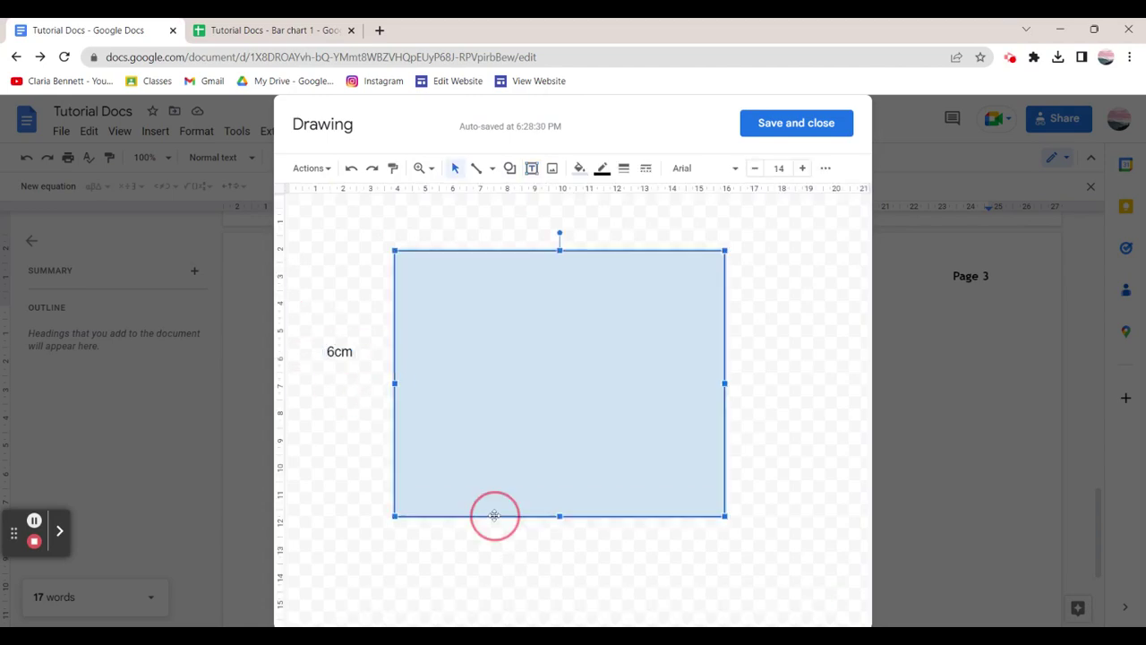
click(499, 535)
Add a '4cm' label below the rectangle and save the drawing into the document.
click(532, 170)
drag(493, 522, 563, 553)
text(4cm)
click(838, 300)
click(780, 123)
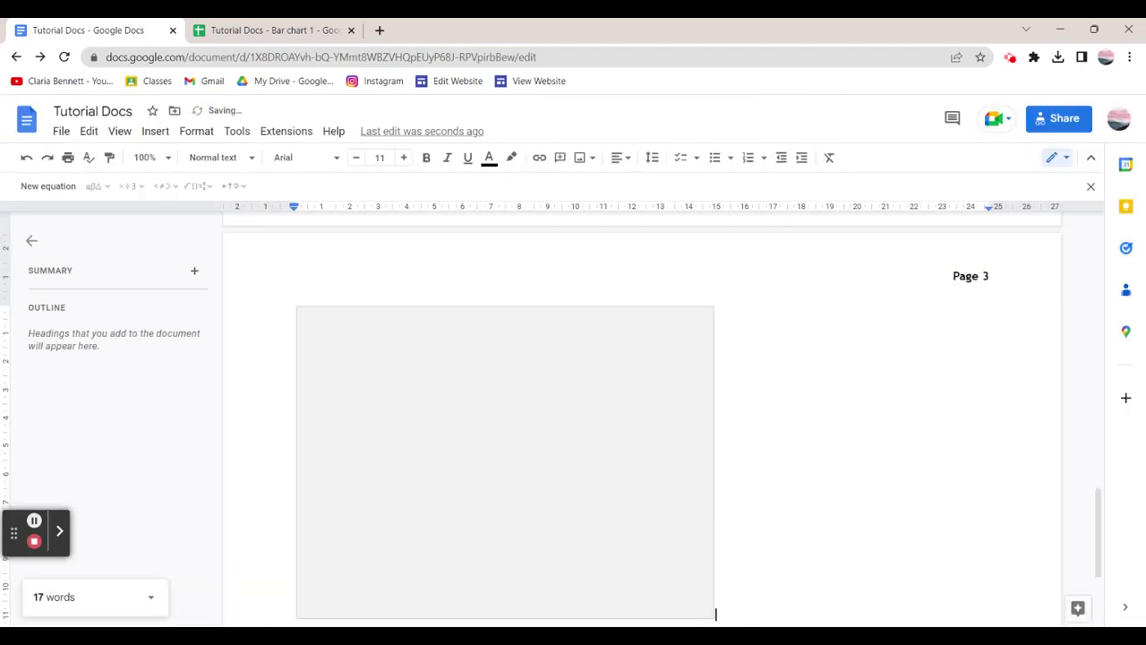
Start a blank line right after the 6cm/4cm rectangle drawing on page 3.
scroll(647, 339, down, 1)
click(647, 338)
scroll(647, 339, up, 1)
scroll(647, 338, down, 1)
scroll(647, 339, up, 3)
scroll(717, 410, down, 4)
click(717, 410)
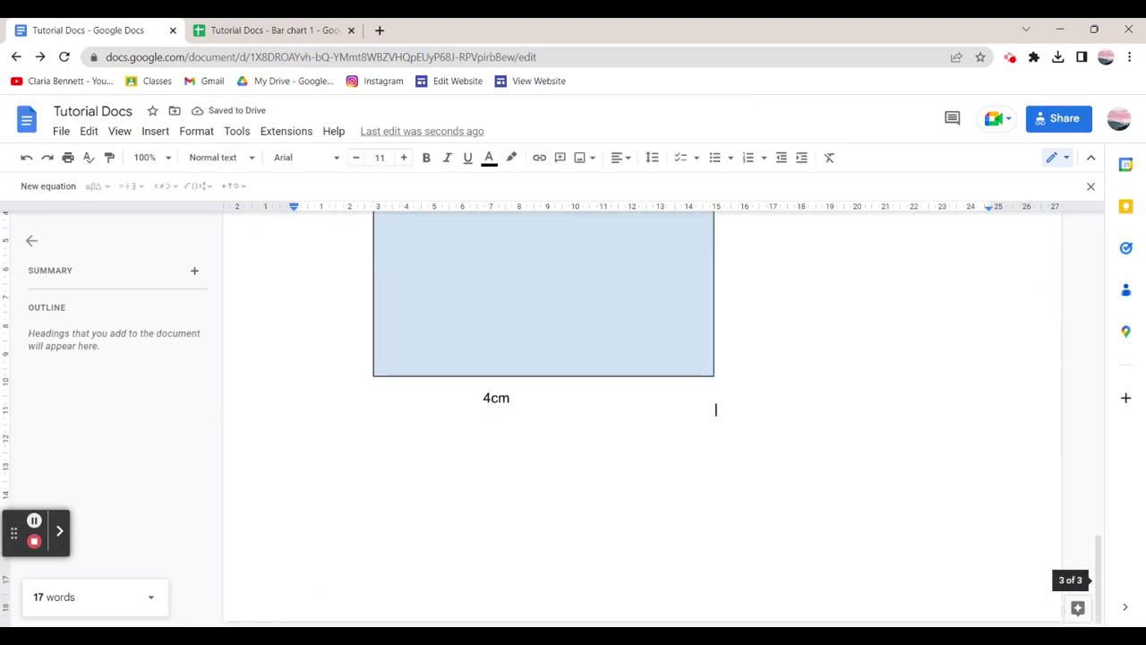
key(Return)
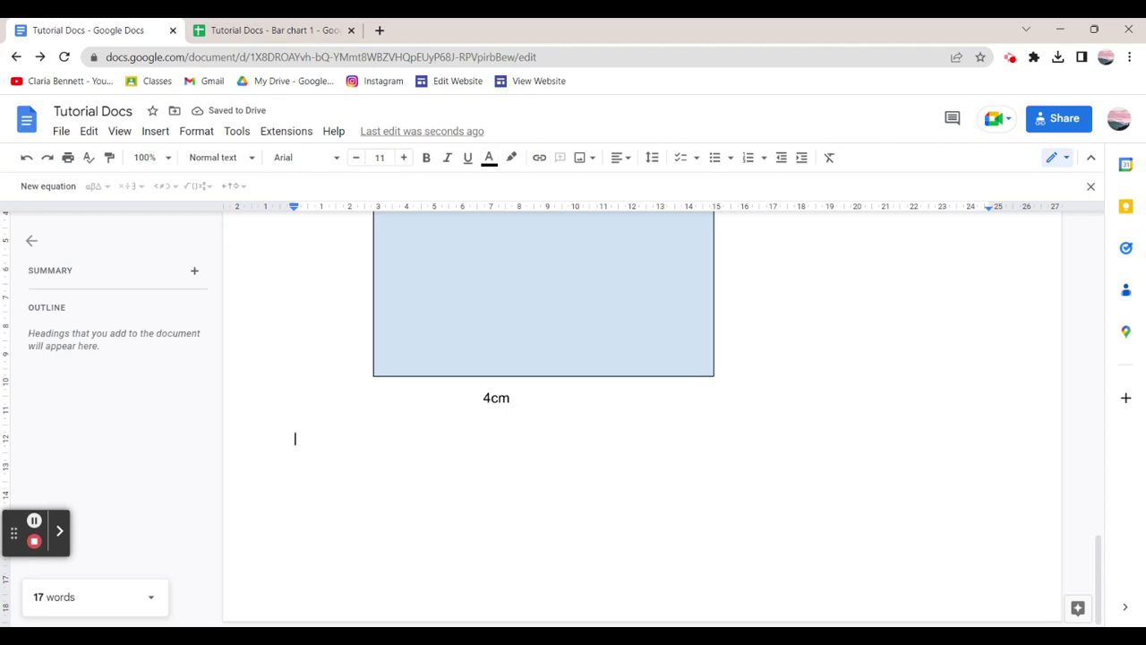
click(258, 399)
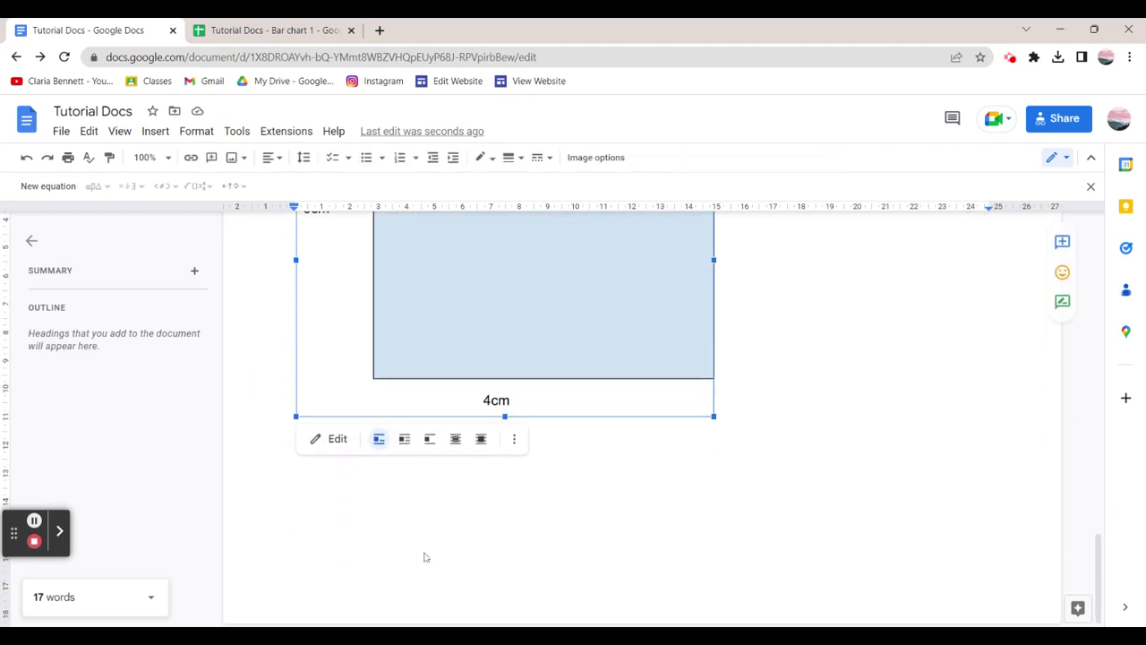
click(425, 565)
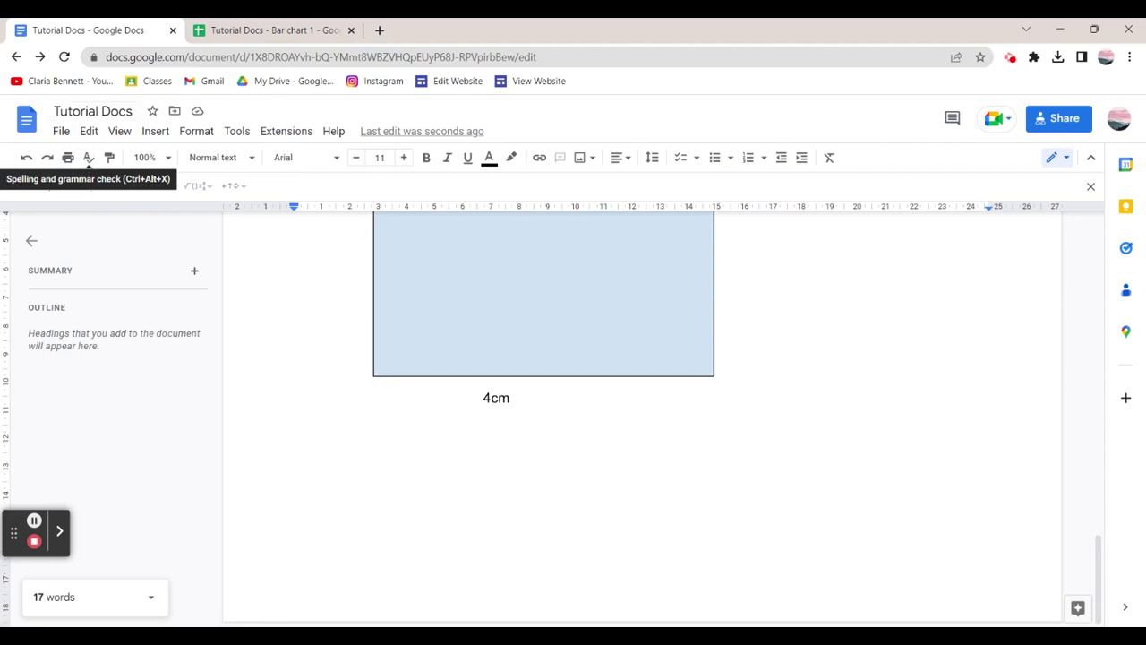
click(155, 132)
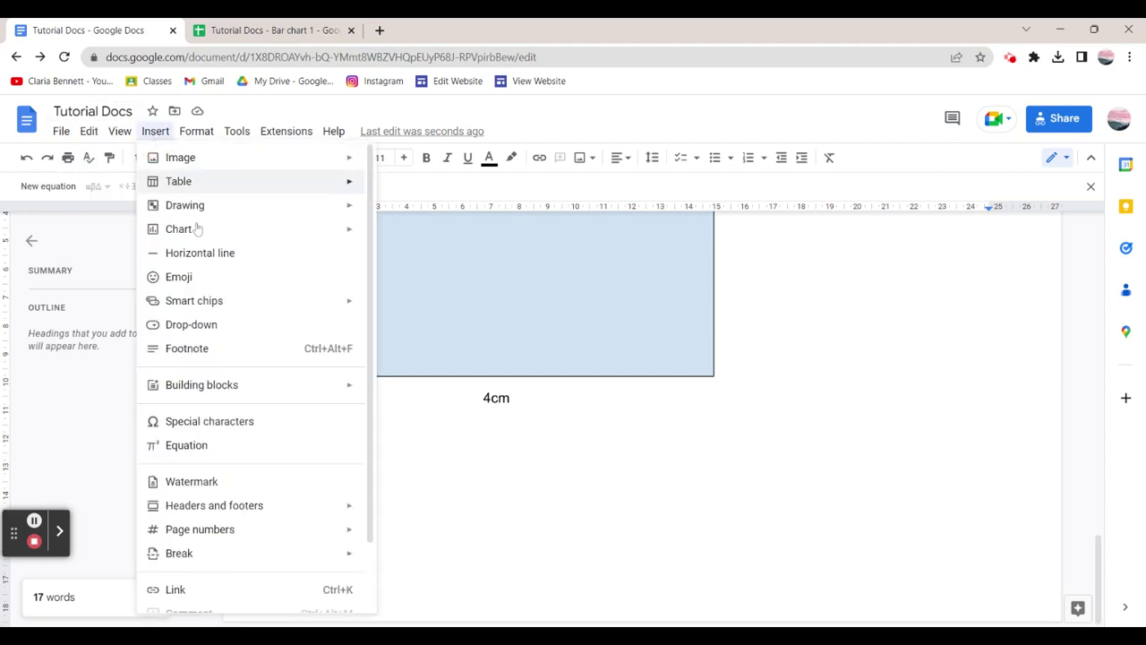
Insert a horizontal line under the rectangle drawing and review pages 1–3.
click(204, 254)
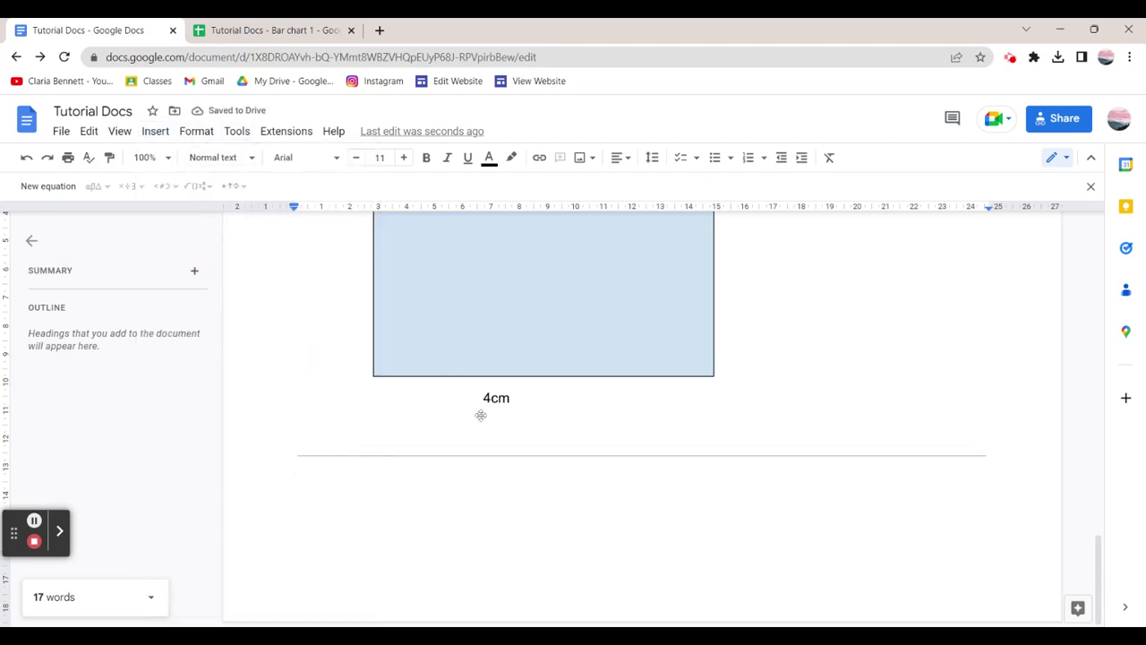
scroll(532, 427, up, 20)
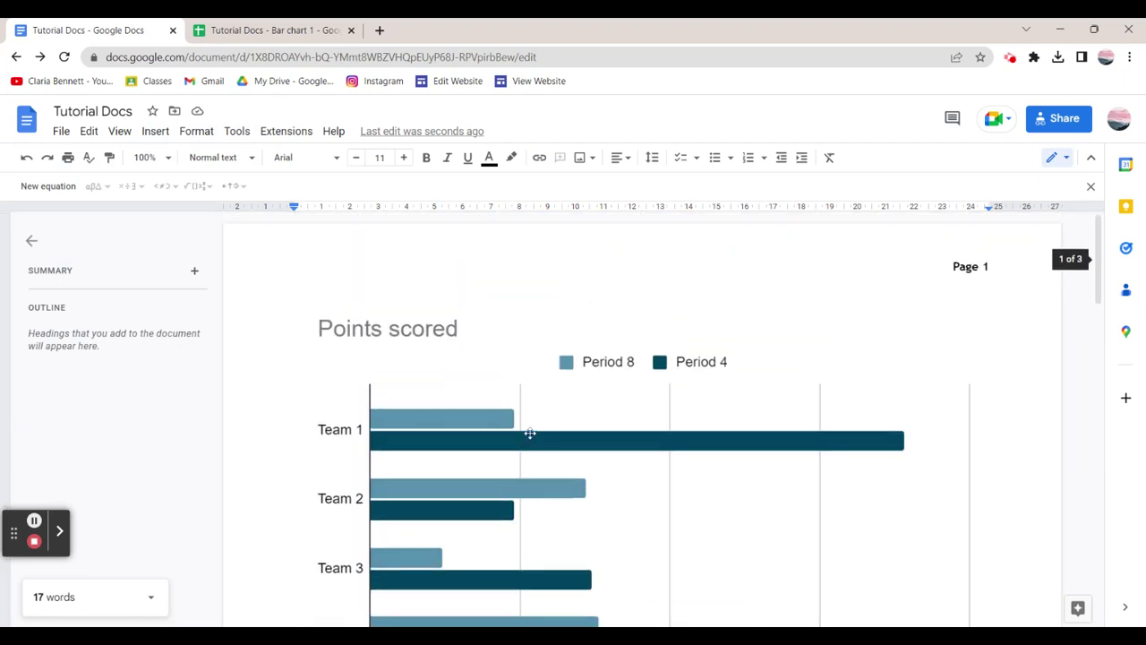
scroll(532, 427, down, 18)
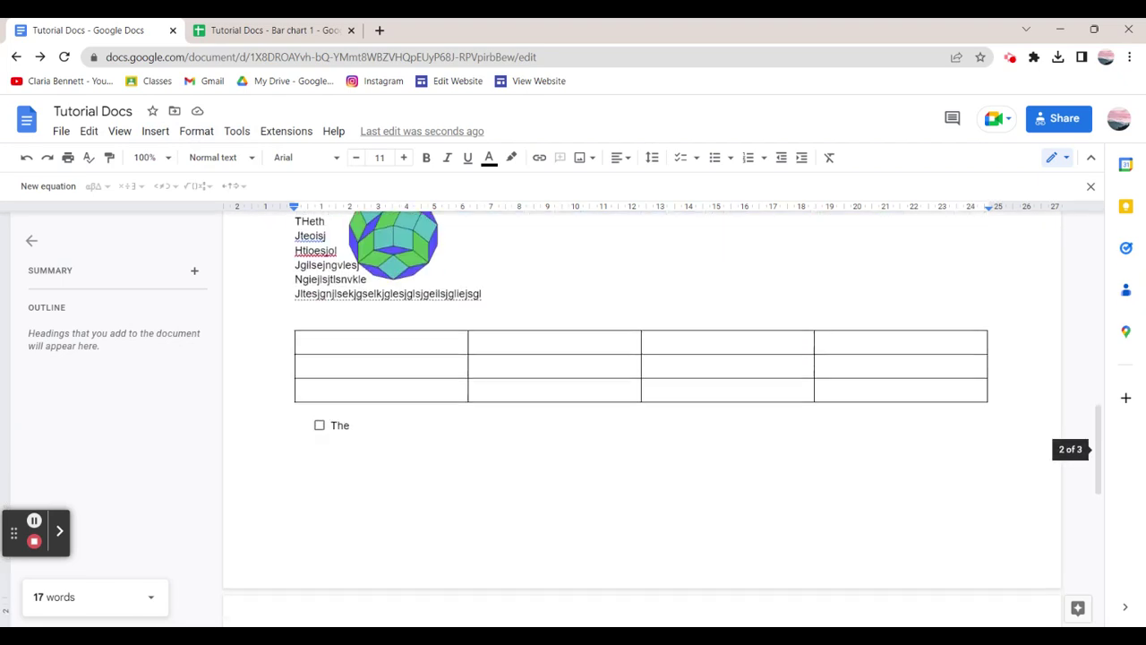
scroll(511, 409, down, 8)
scroll(512, 409, up, 8)
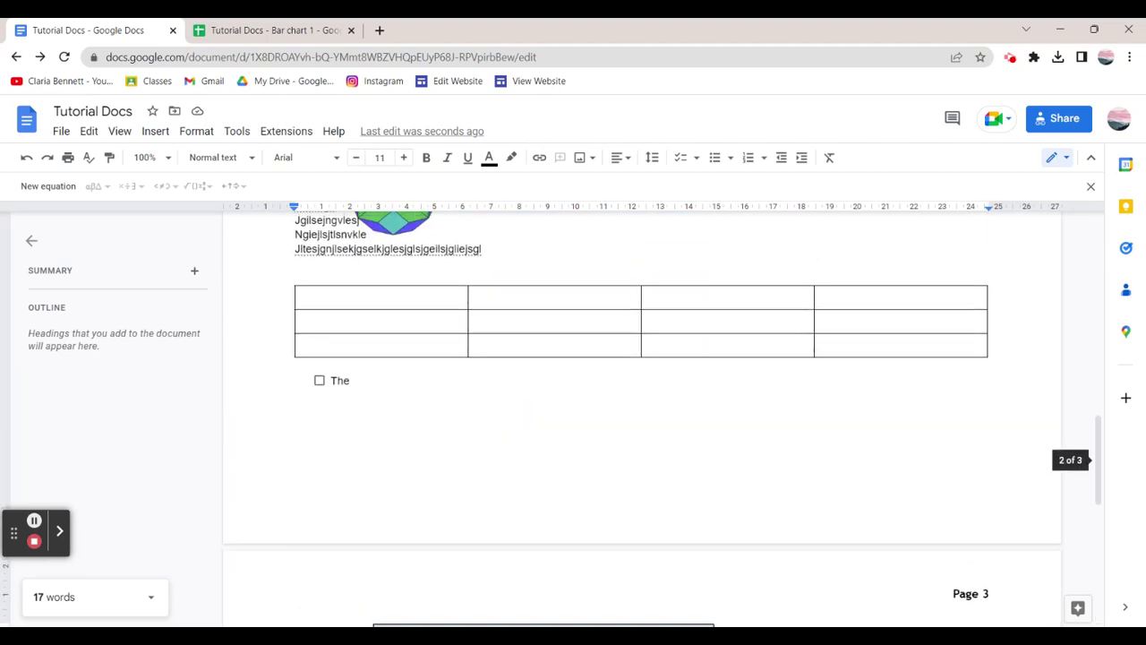
scroll(535, 421, up, 18)
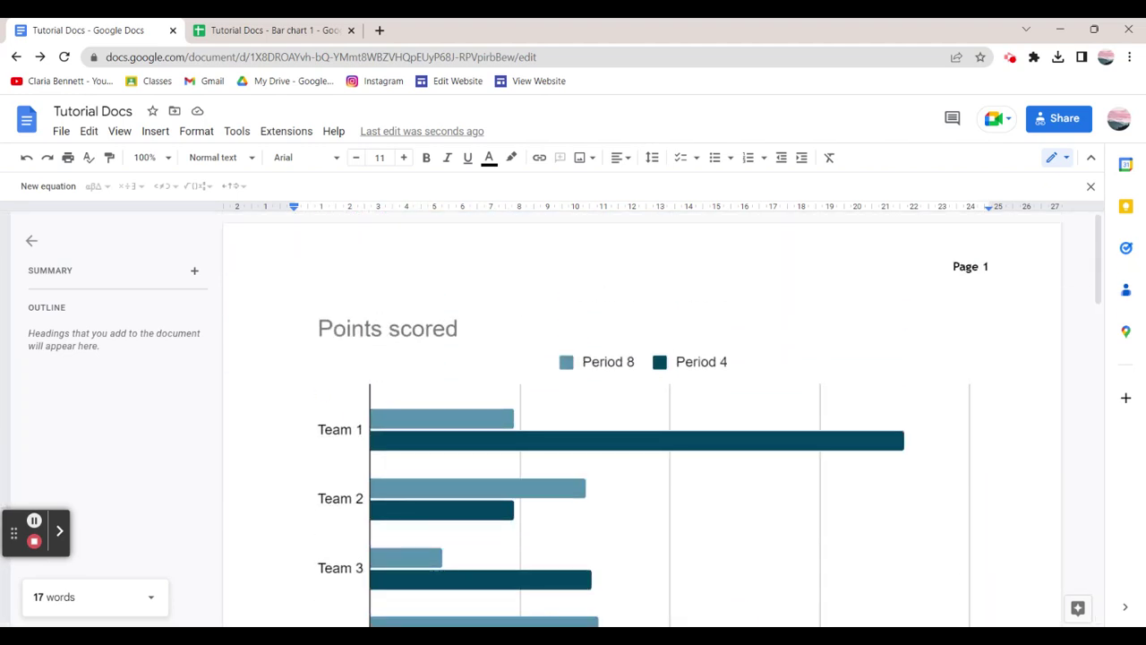
scroll(402, 400, down, 18)
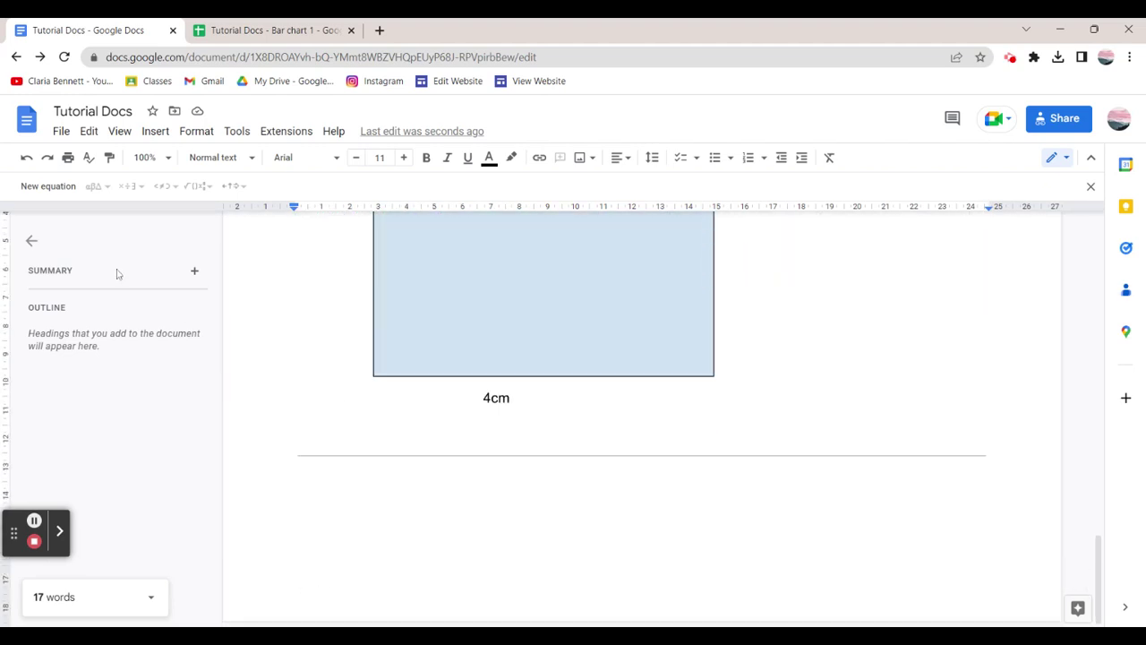
Add a Heading 1 'They' on the empty line of page 3.
click(214, 157)
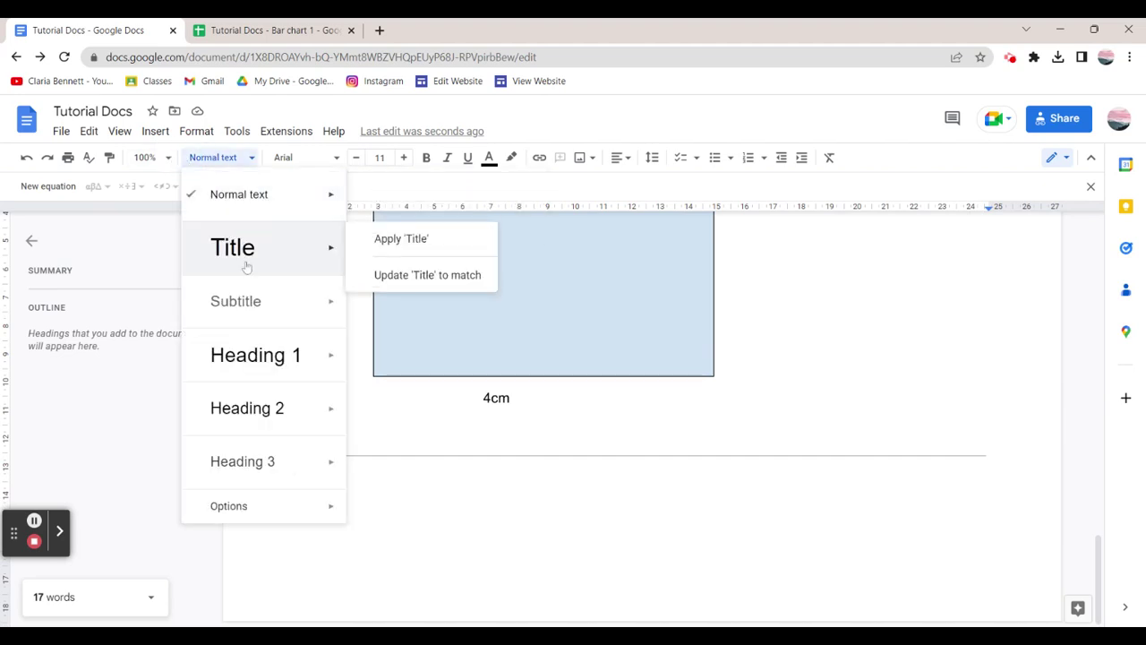
click(258, 357)
text(The)
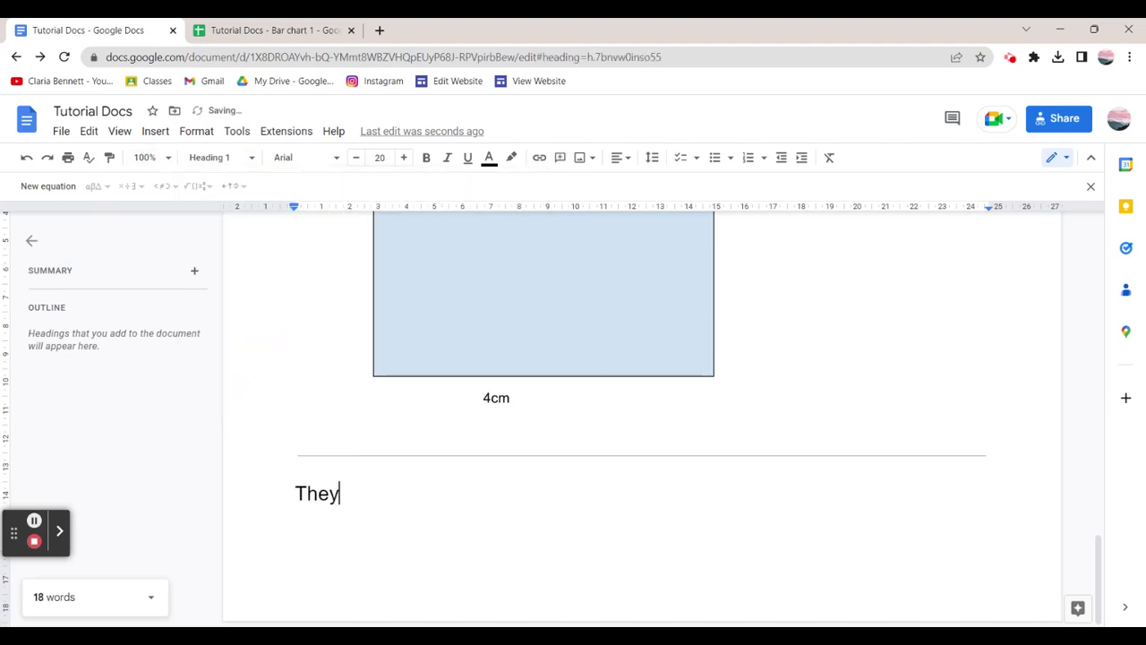
text(y)
key(Return)
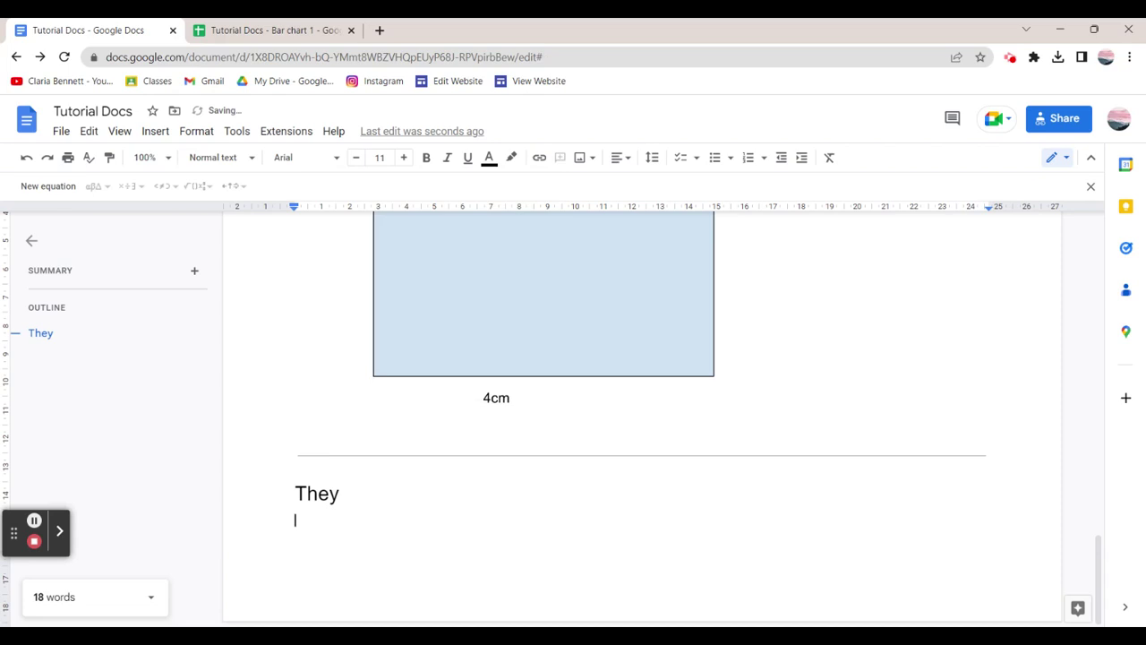
Add a Heading 2 'The' at the top of page 2.
key(Page_Up)
key(Page_Up)
key(Page_Up)
key(Page_Up)
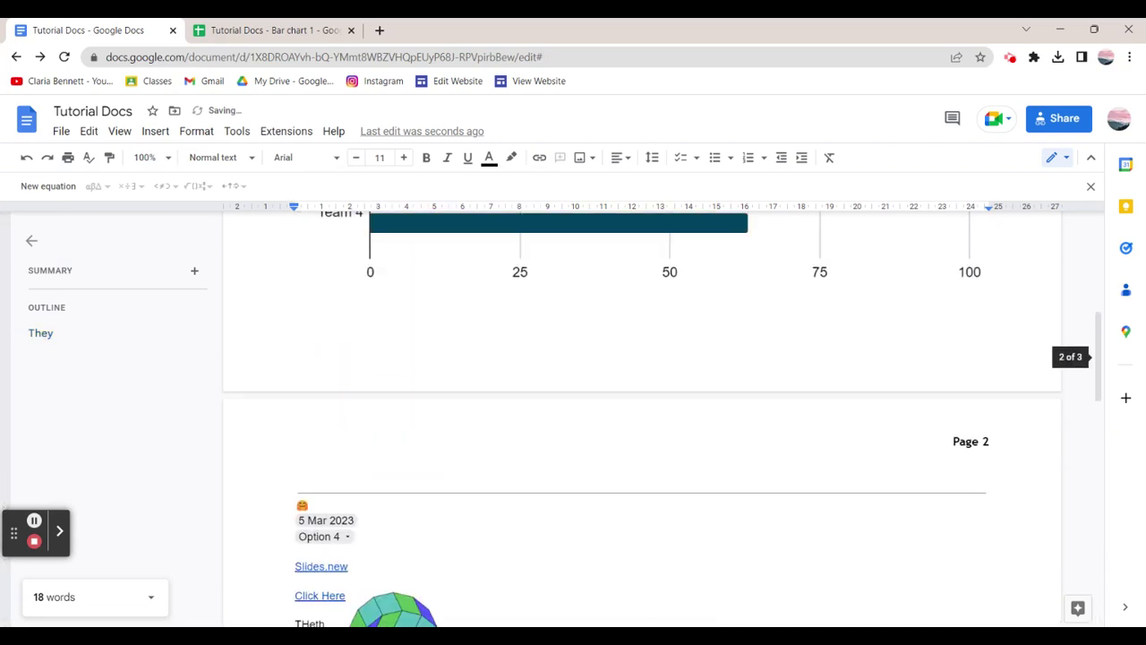
click(221, 157)
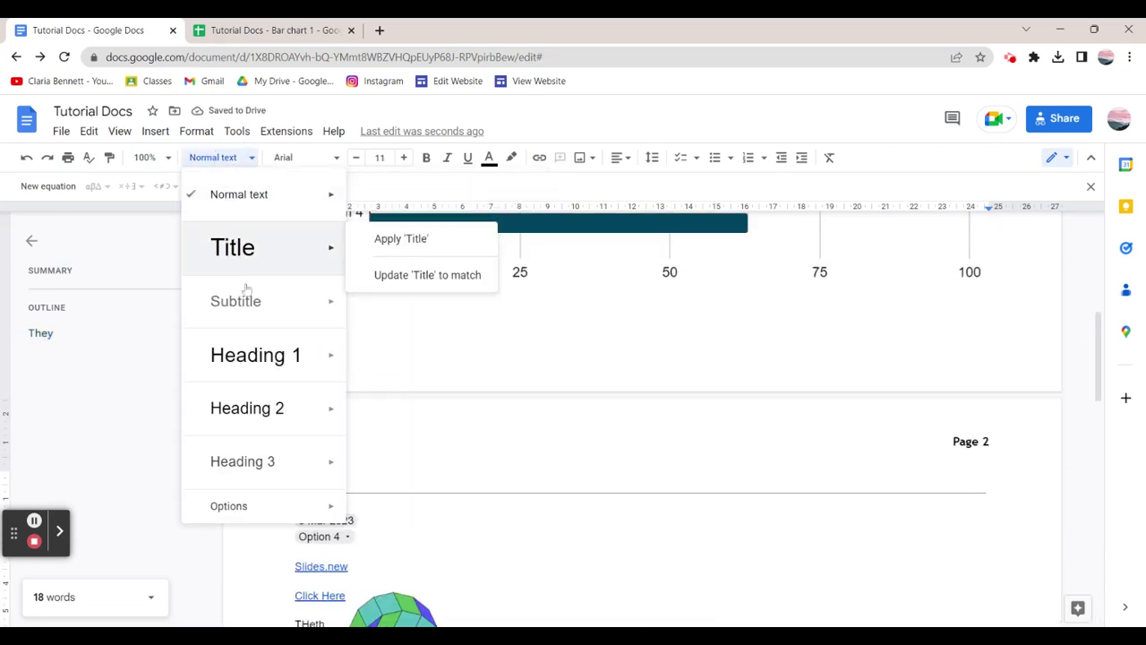
click(264, 405)
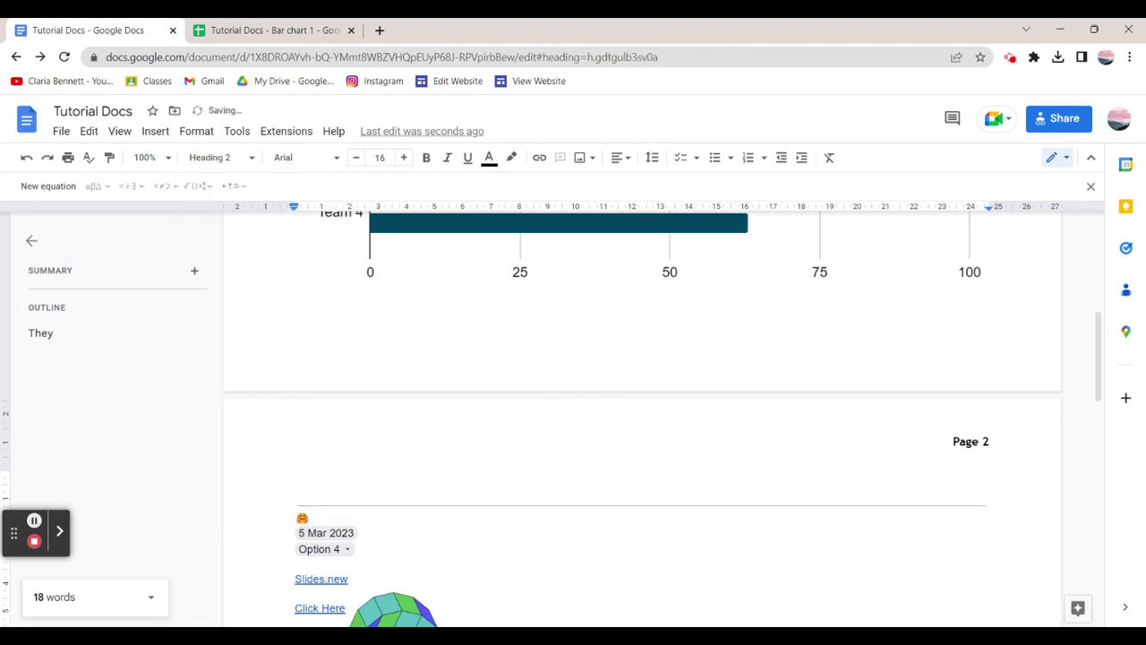
text(The)
key(Return)
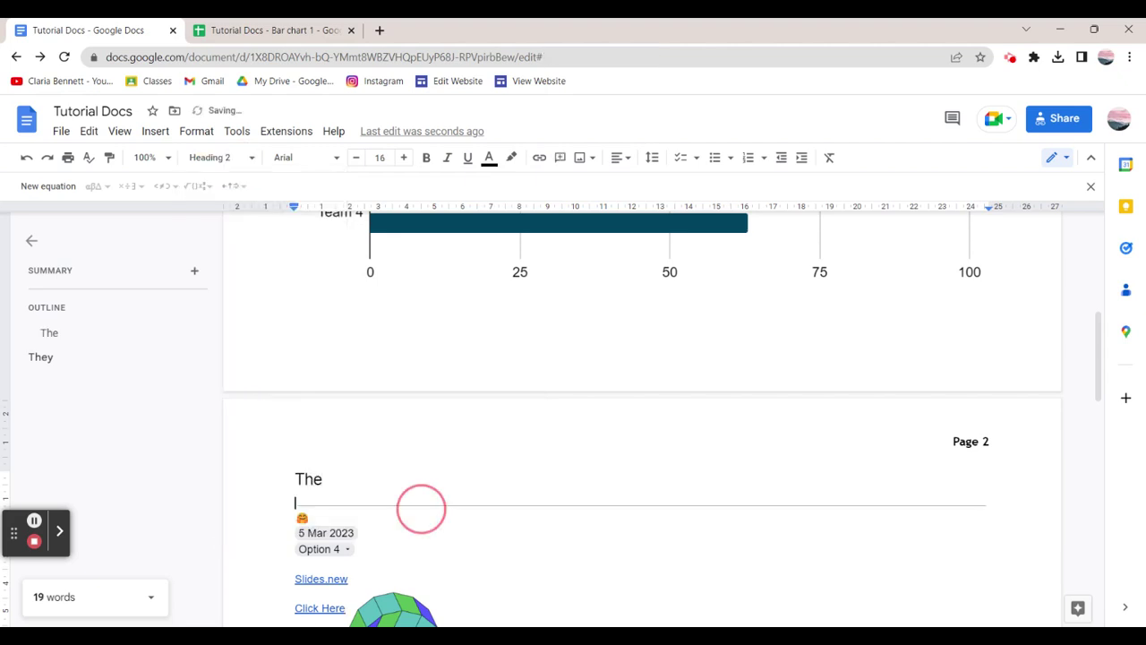
Use the outline entries to jump between the 'The' and 'They' headings.
click(64, 333)
click(63, 356)
click(60, 338)
click(59, 356)
click(56, 337)
click(65, 357)
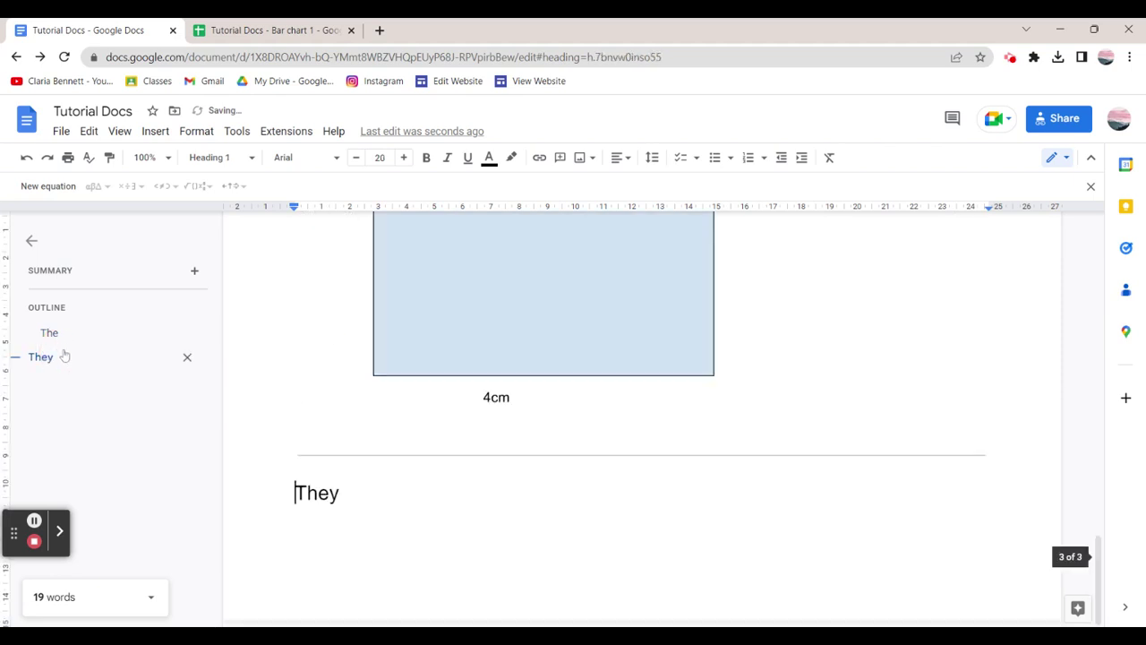
click(66, 349)
scroll(424, 353, up, 7)
Jump to the end of the document after the They section and insert a page break.
click(642, 403)
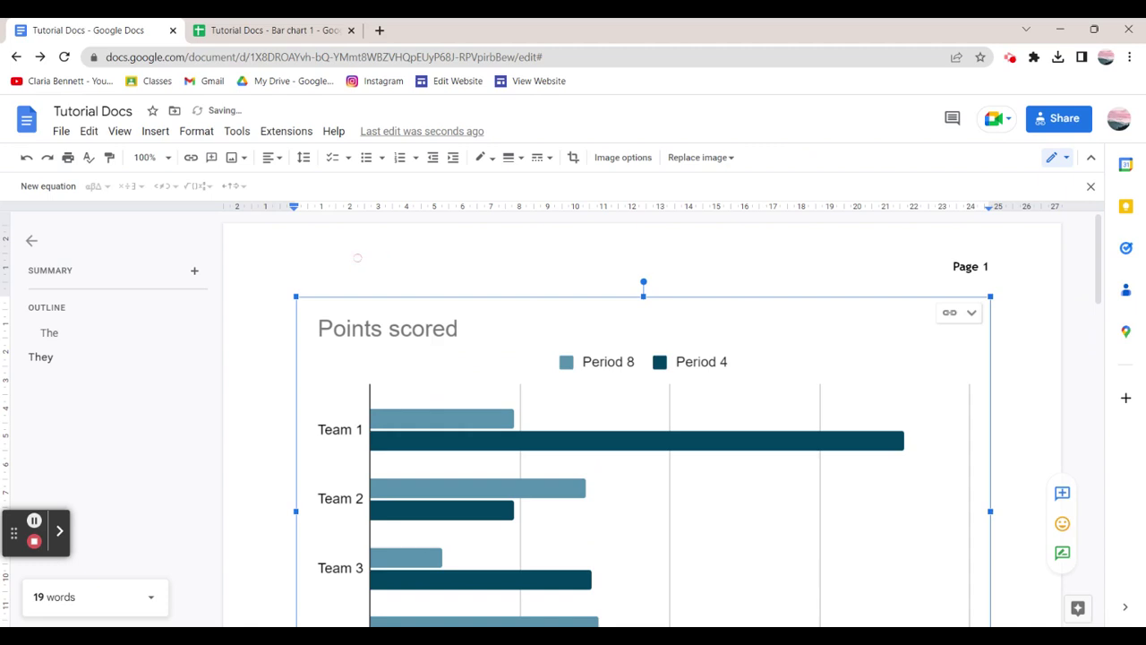
double_click(953, 266)
click(49, 332)
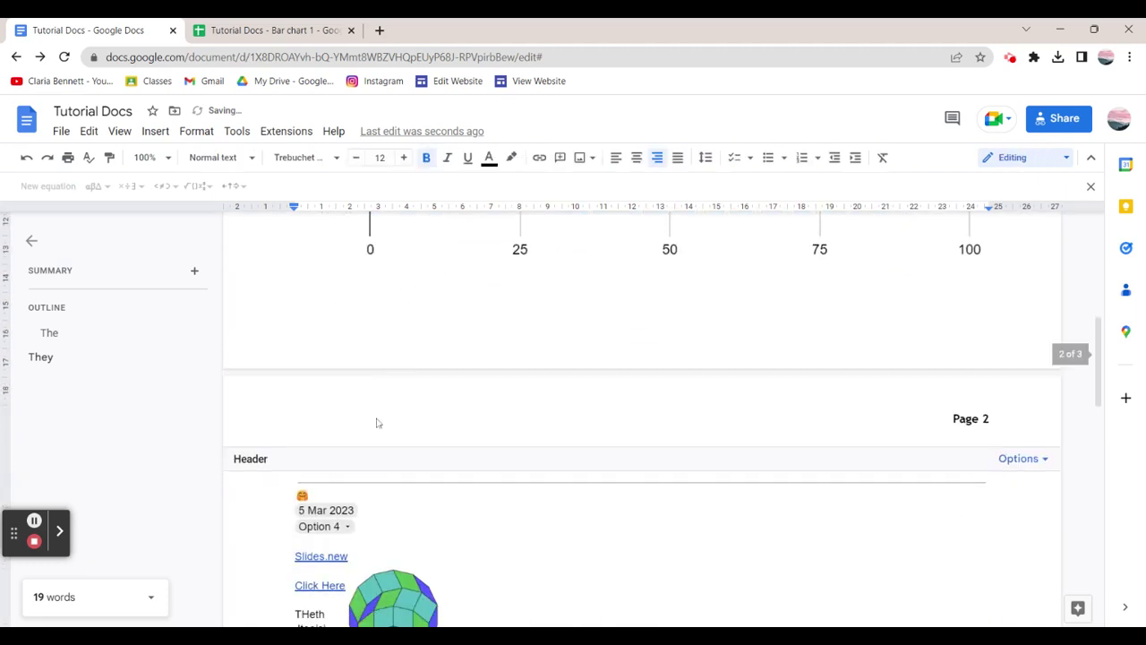
scroll(400, 410, down, 10)
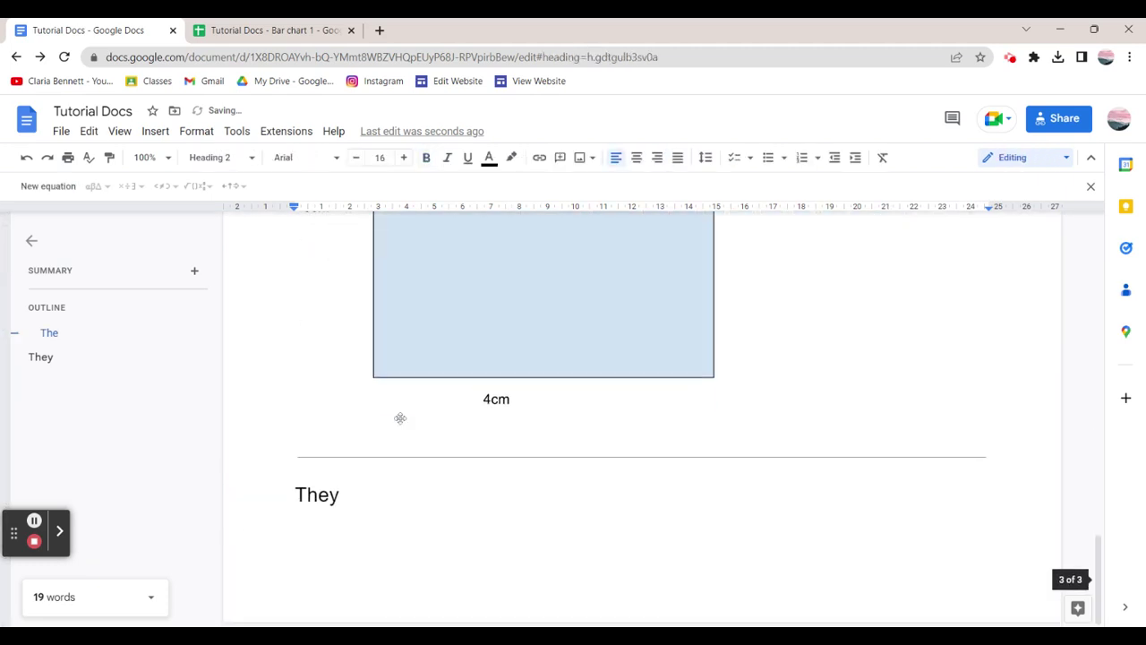
key(ctrl+End)
key(ctrl+Return)
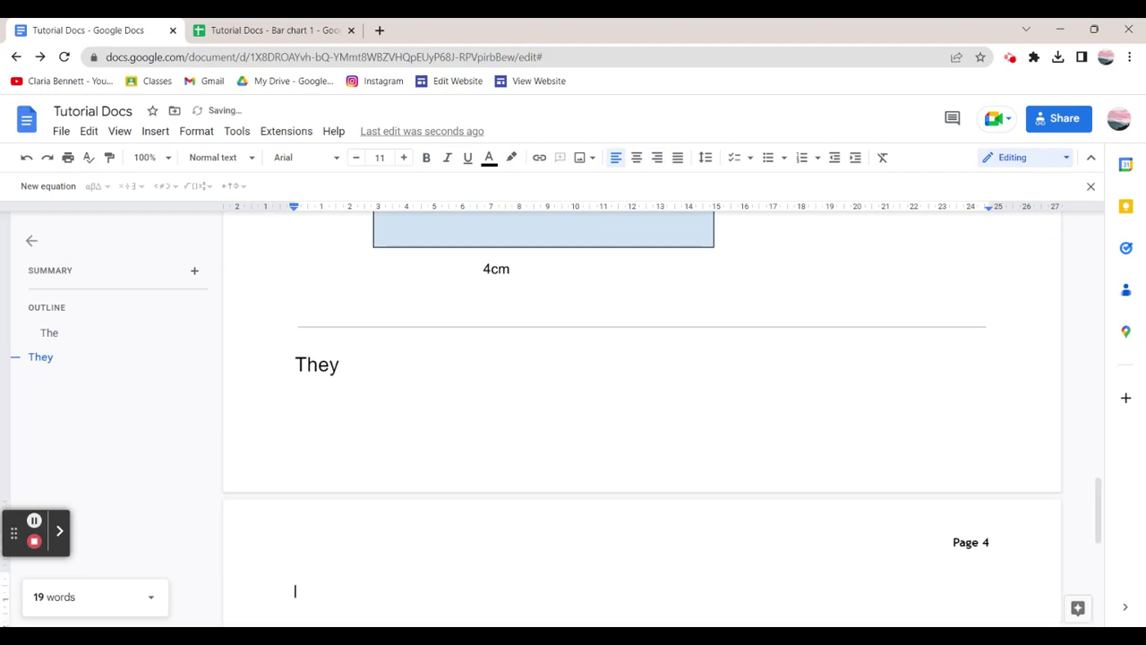
Make the new page 4 line a Title reading 'Today', followed by a normal line.
click(221, 158)
click(250, 259)
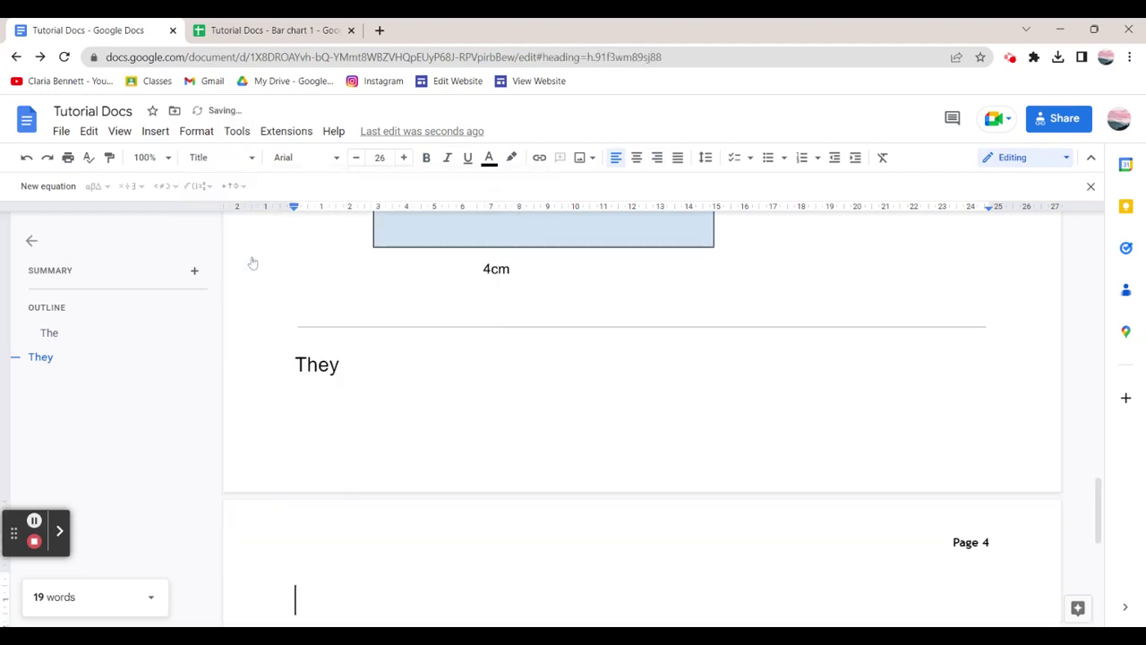
text(Today)
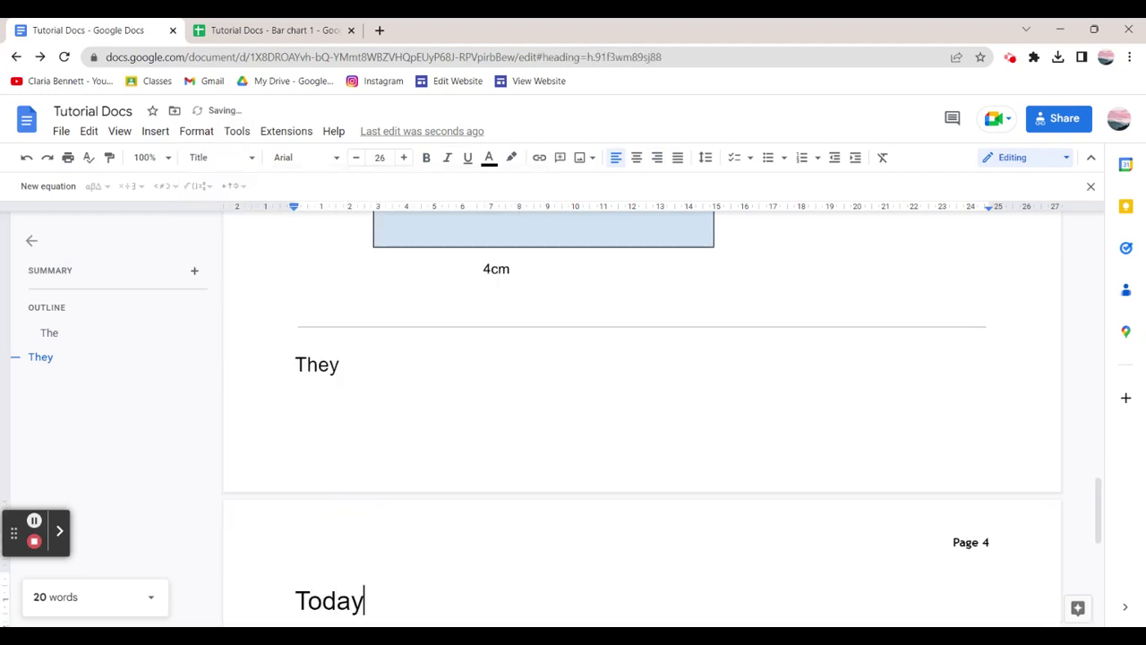
key(Return)
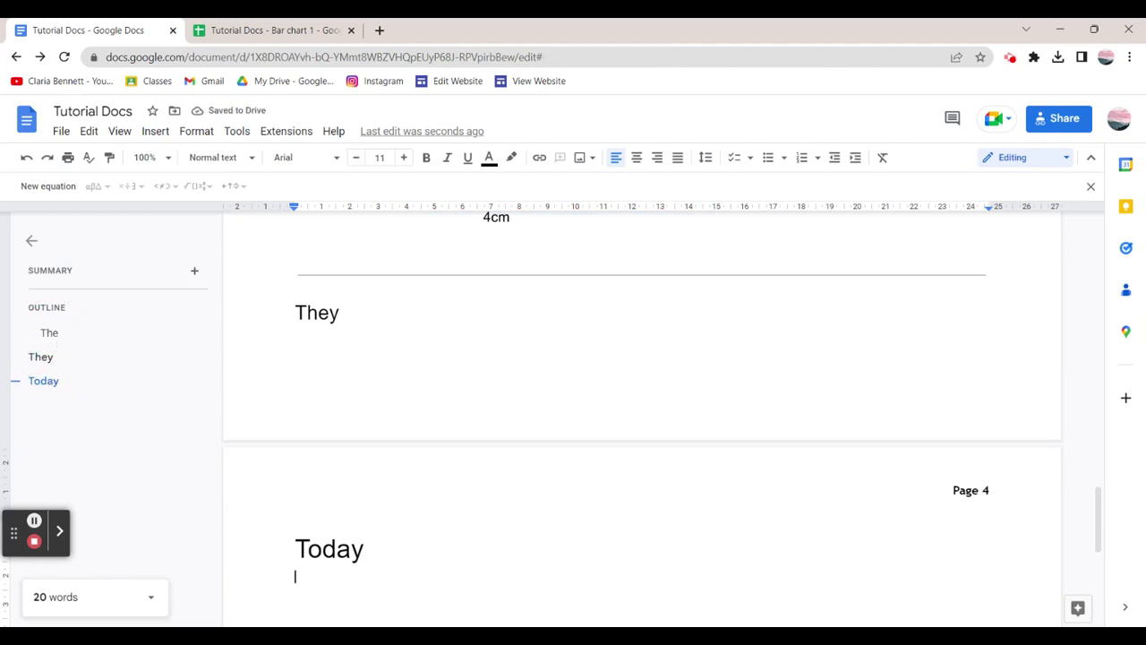
click(240, 157)
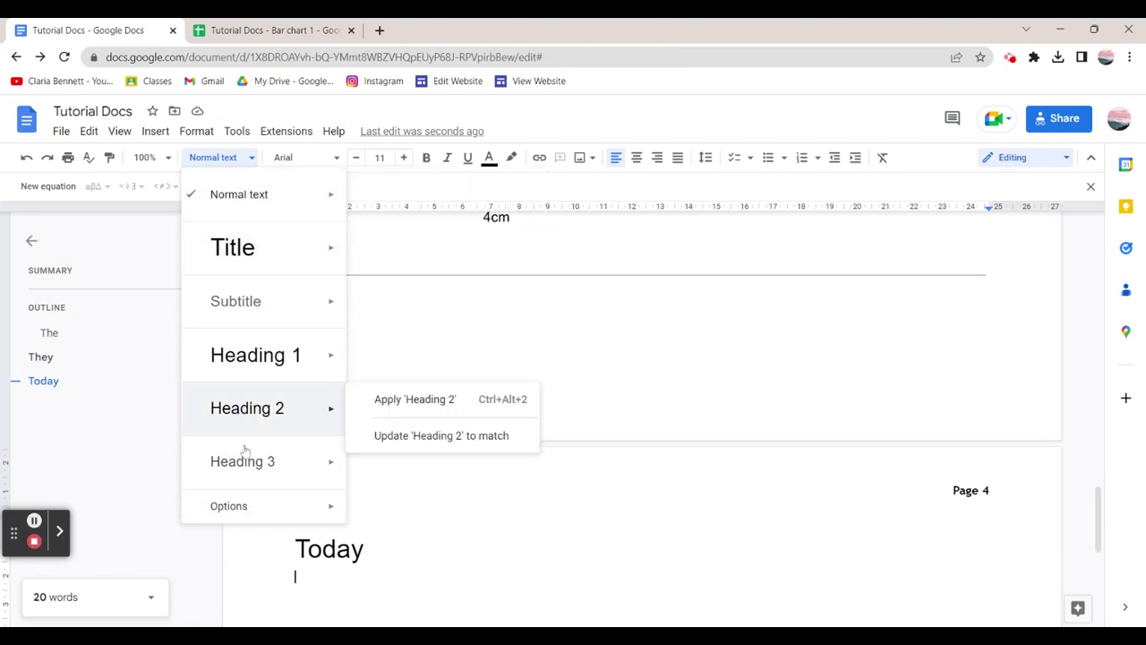
mouse_move(258, 433)
Dismiss the paragraph style list unchanged, keeping 'Today' as page 4's Title, and review the pages.
click(324, 461)
click(384, 499)
scroll(463, 479, up, 20)
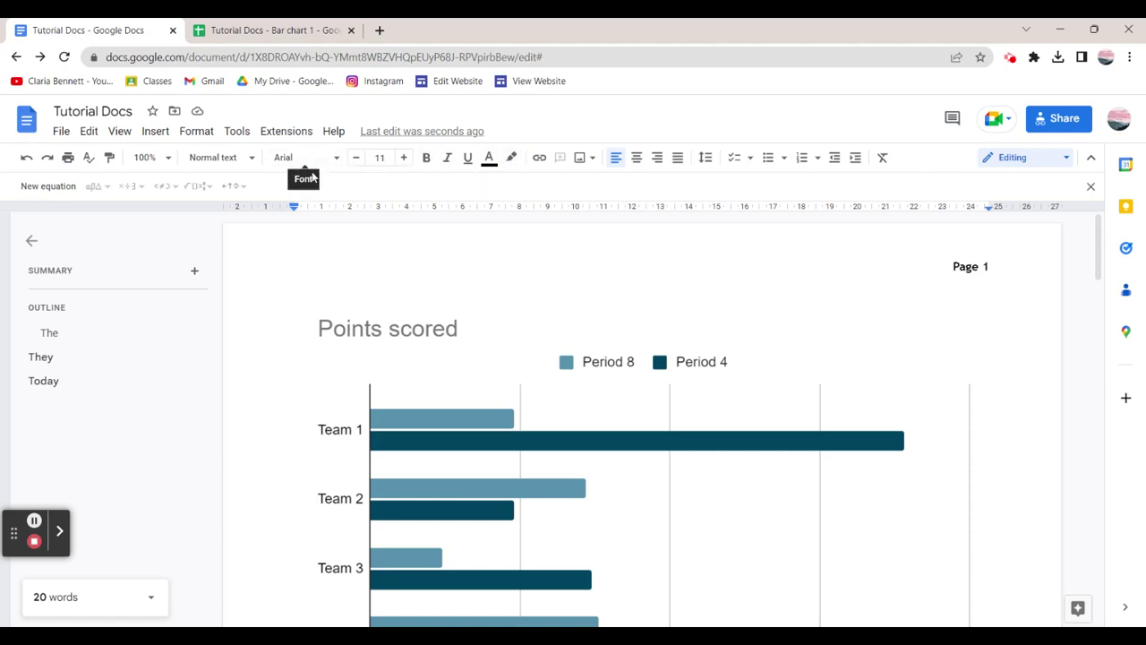
click(216, 162)
click(216, 161)
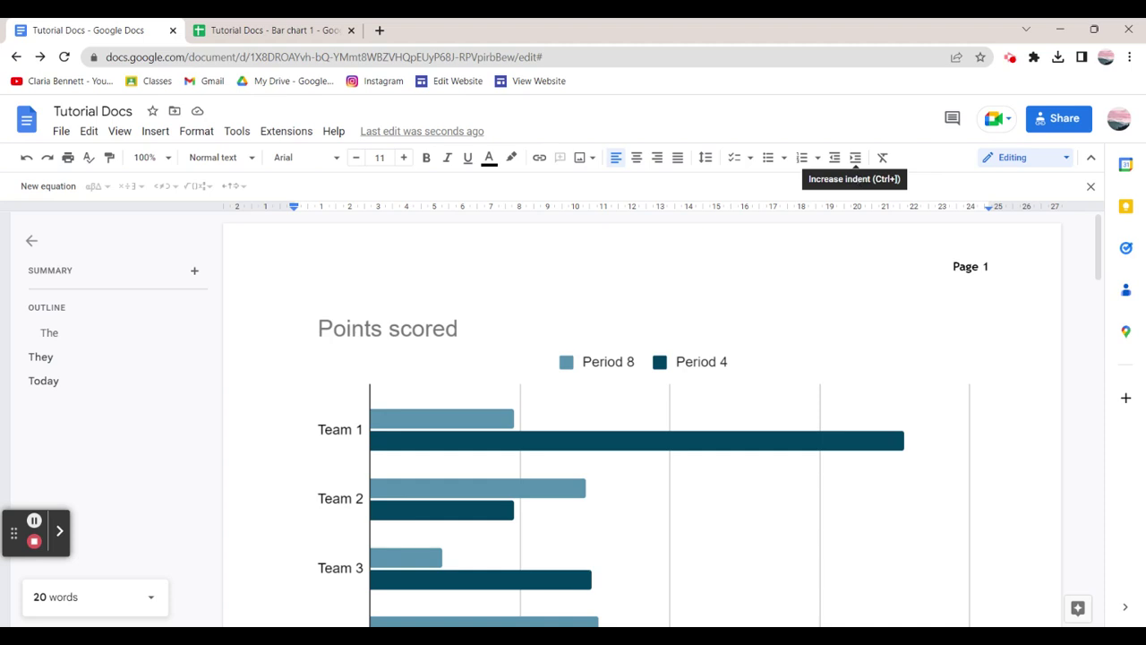
scroll(319, 386, down, 20)
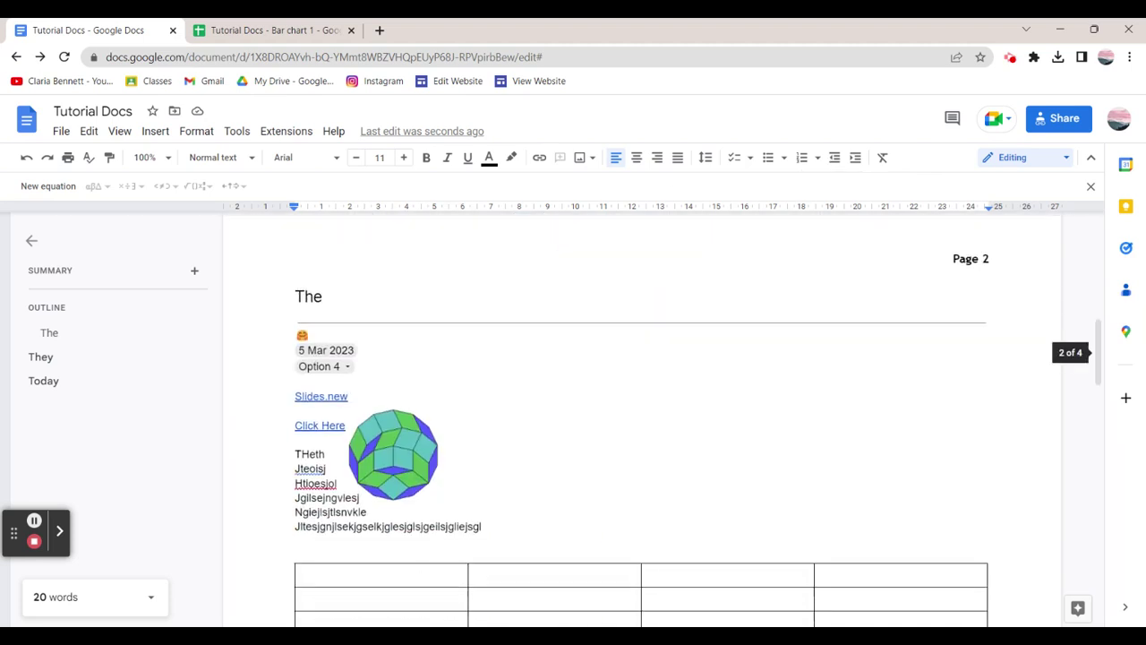
scroll(340, 388, down, 10)
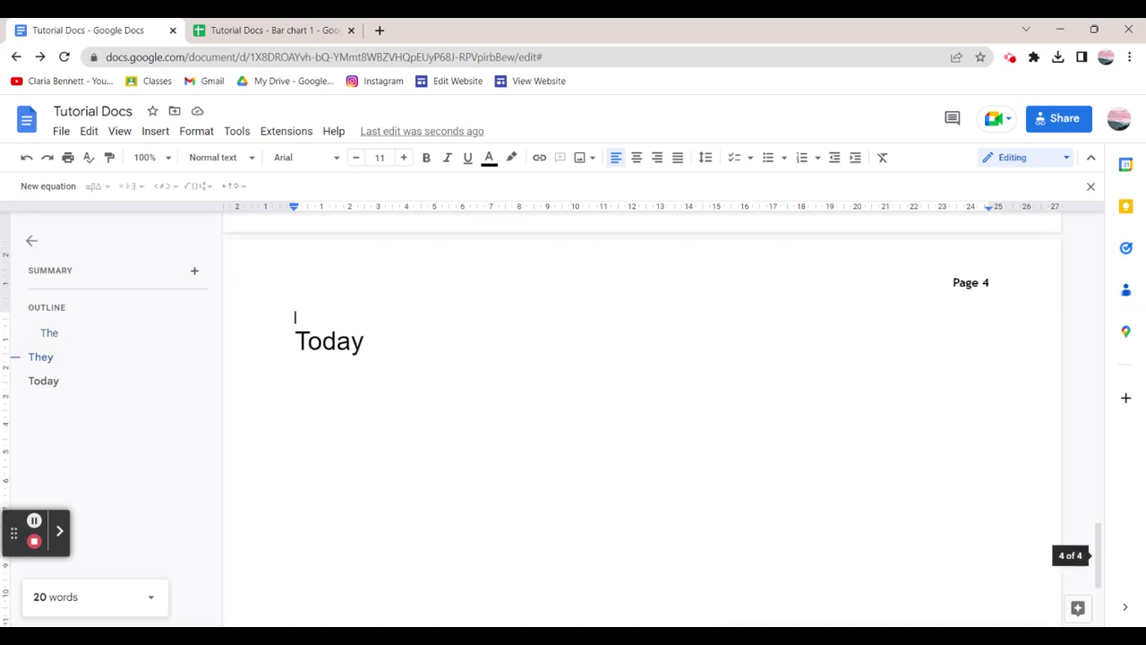
scroll(429, 402, up, 12)
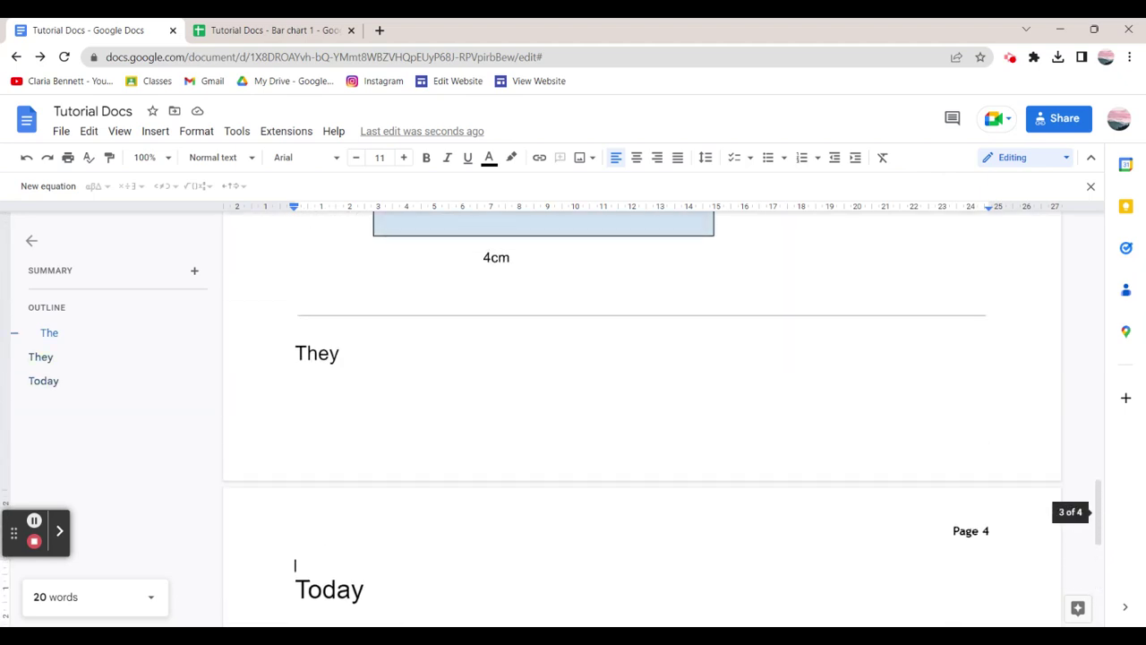
scroll(429, 402, up, 10)
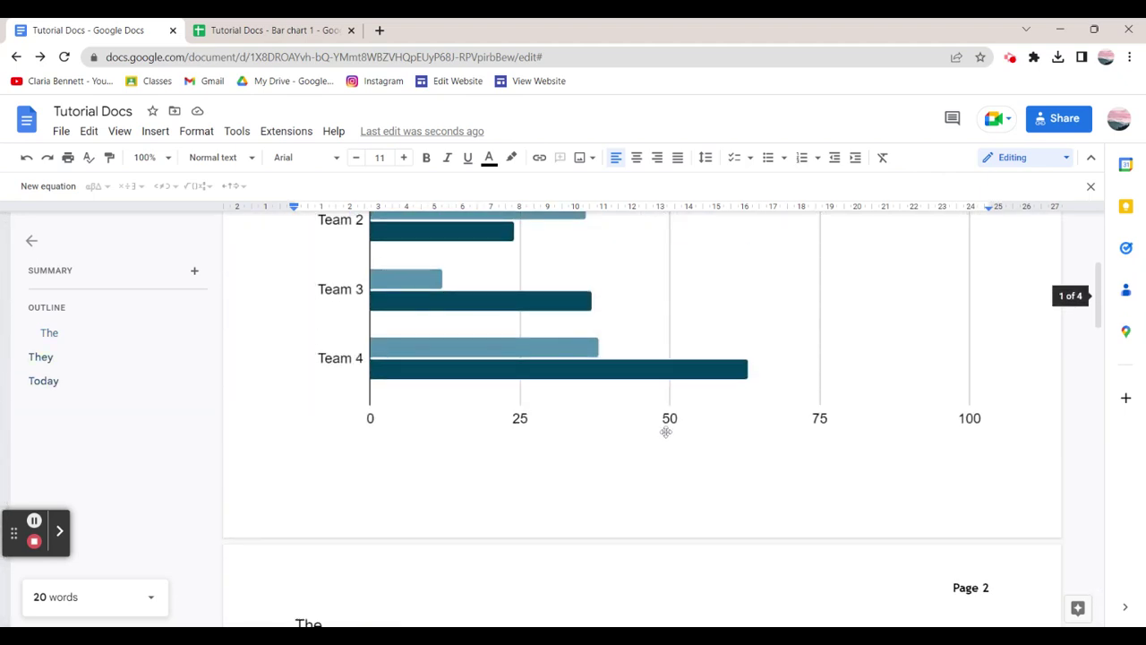
Enter 'Today' in page 2's footer so it appears at the bottom of every page.
click(941, 438)
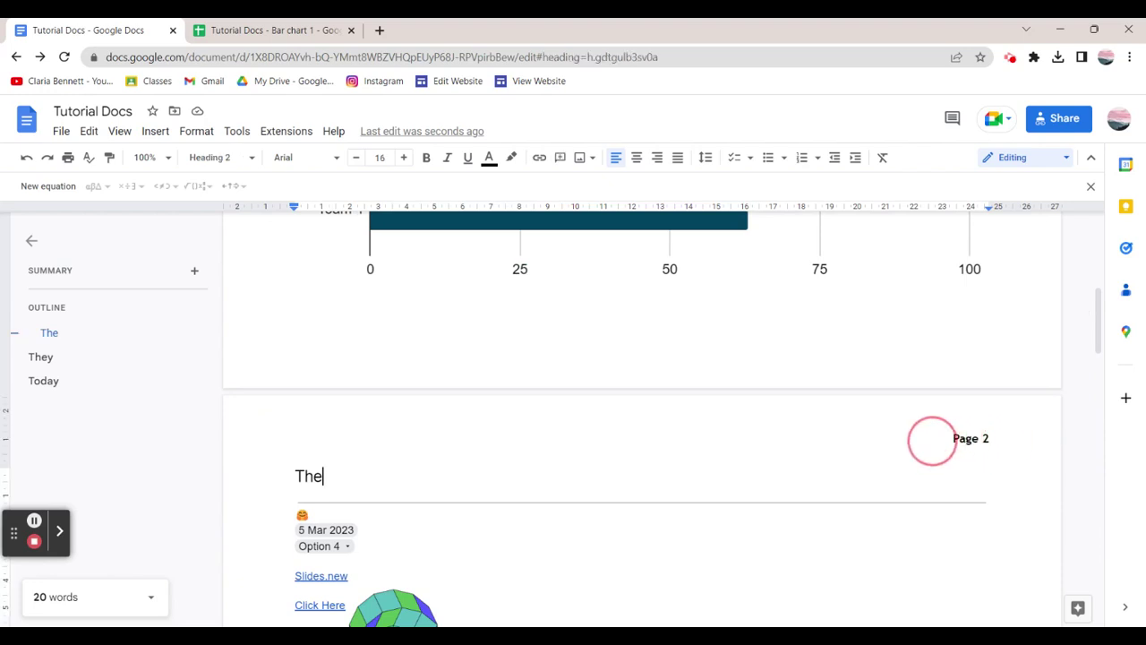
scroll(932, 441, down, 15)
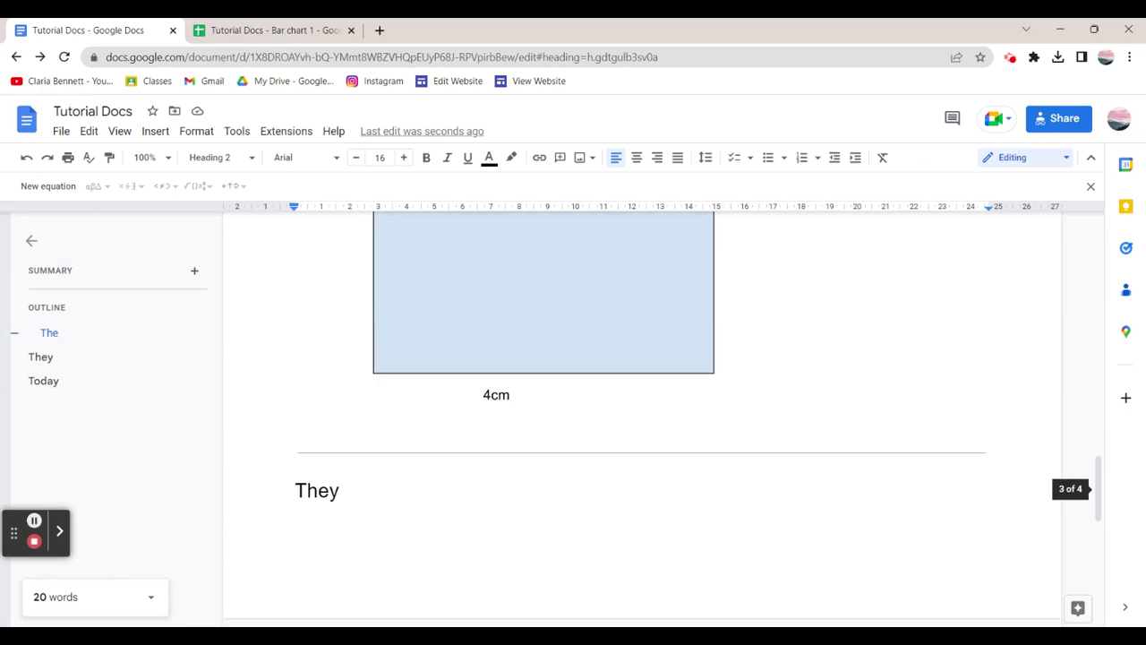
scroll(932, 440, up, 8)
click(728, 277)
scroll(729, 277, up, 2)
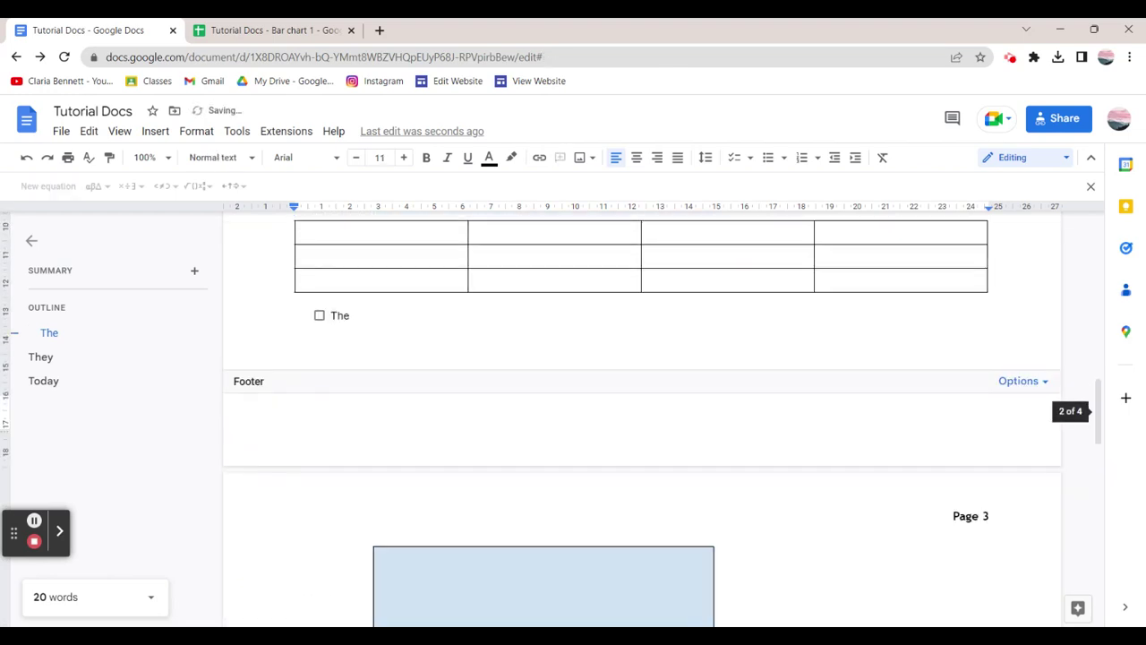
text(Today)
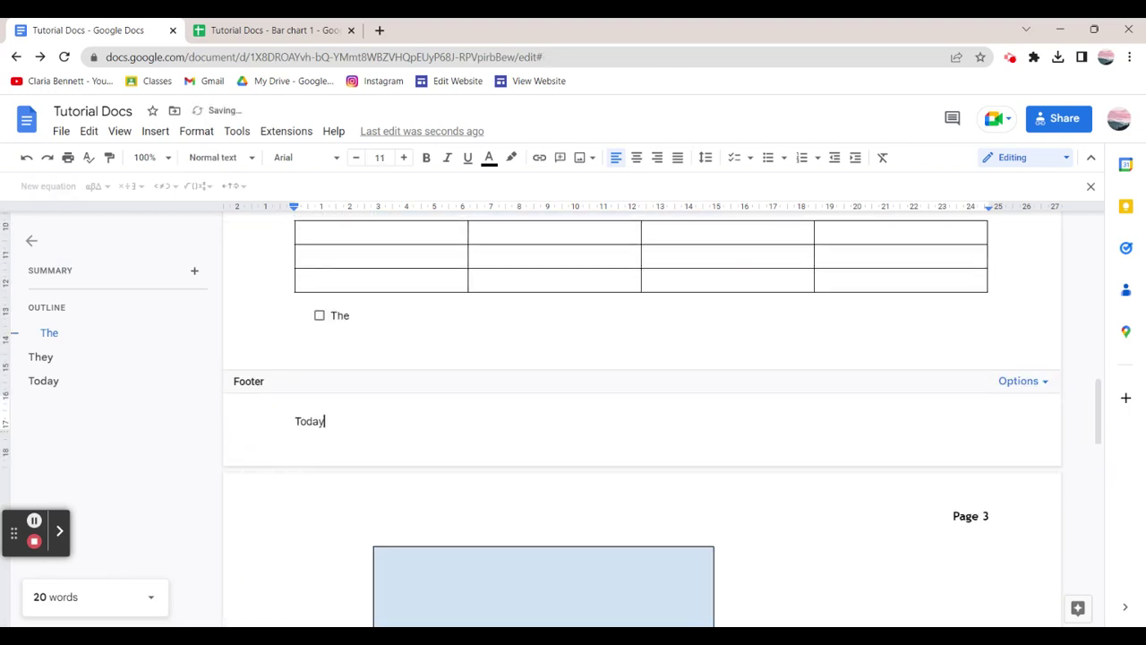
key(Escape)
scroll(642, 421, down, 12)
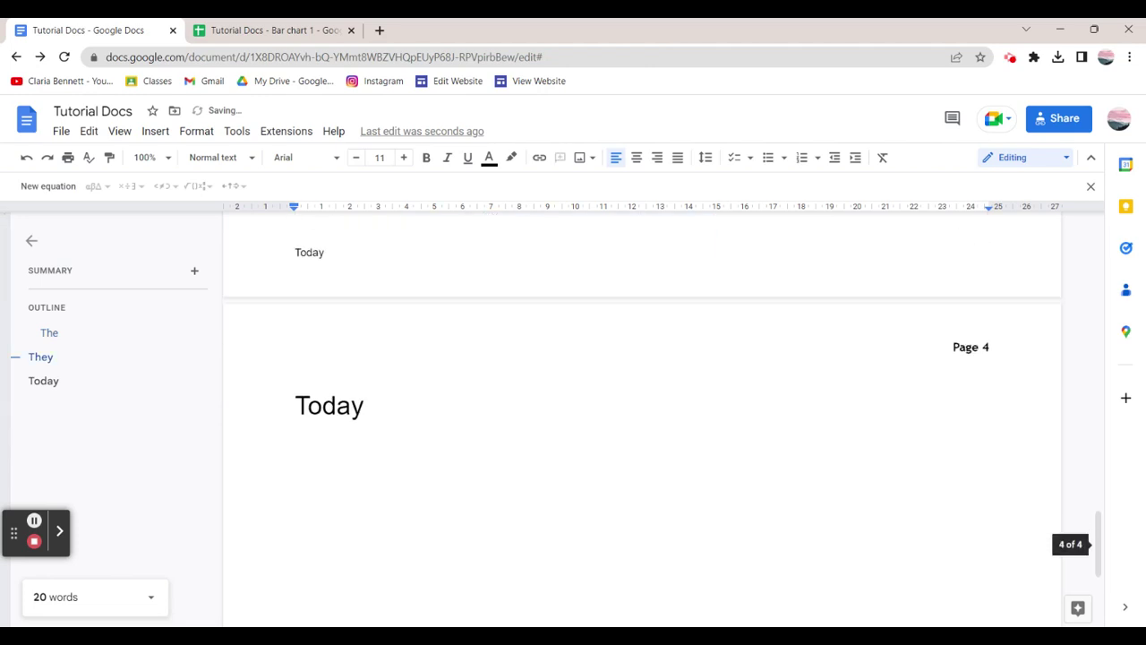
scroll(487, 355, up, 20)
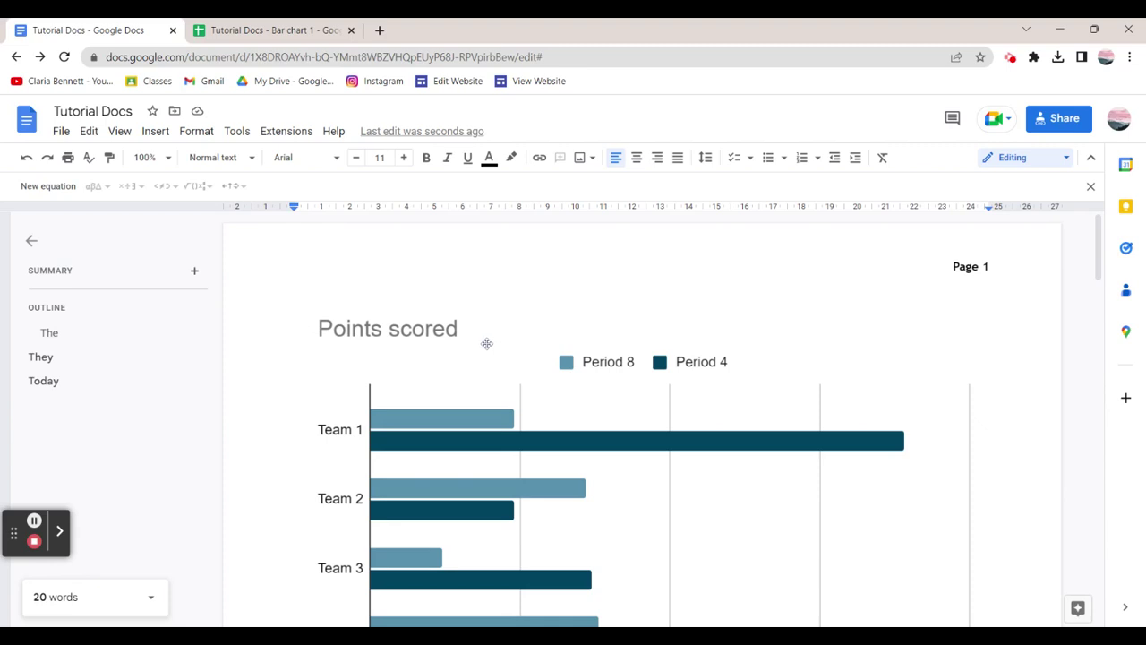
Set the document zoom to 50% after briefly trying Fit.
click(166, 158)
click(161, 185)
click(166, 158)
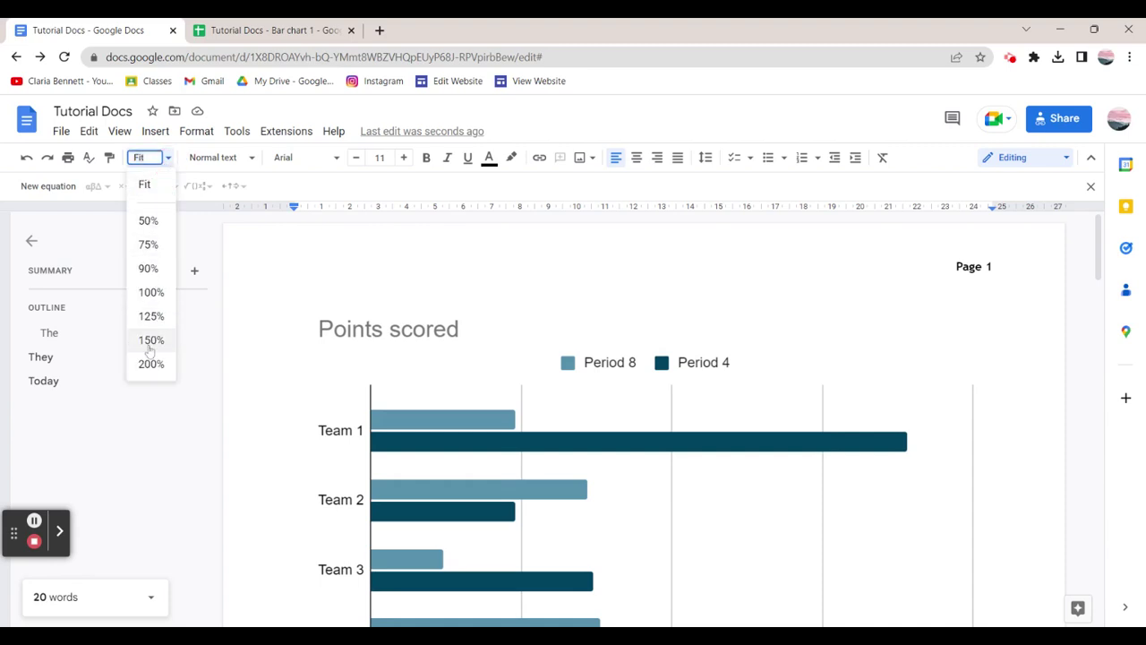
click(148, 221)
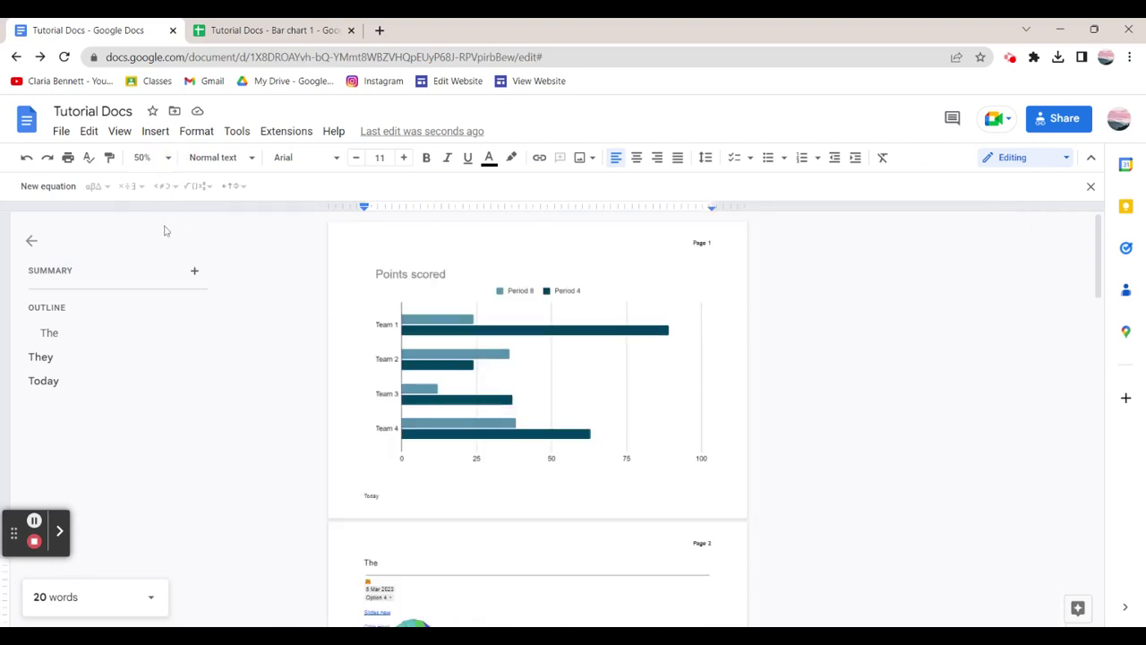
Scroll through all four pages to check the 'Page 1'–'Page 4' headers and 'Today' footers.
scroll(537, 403, down, 15)
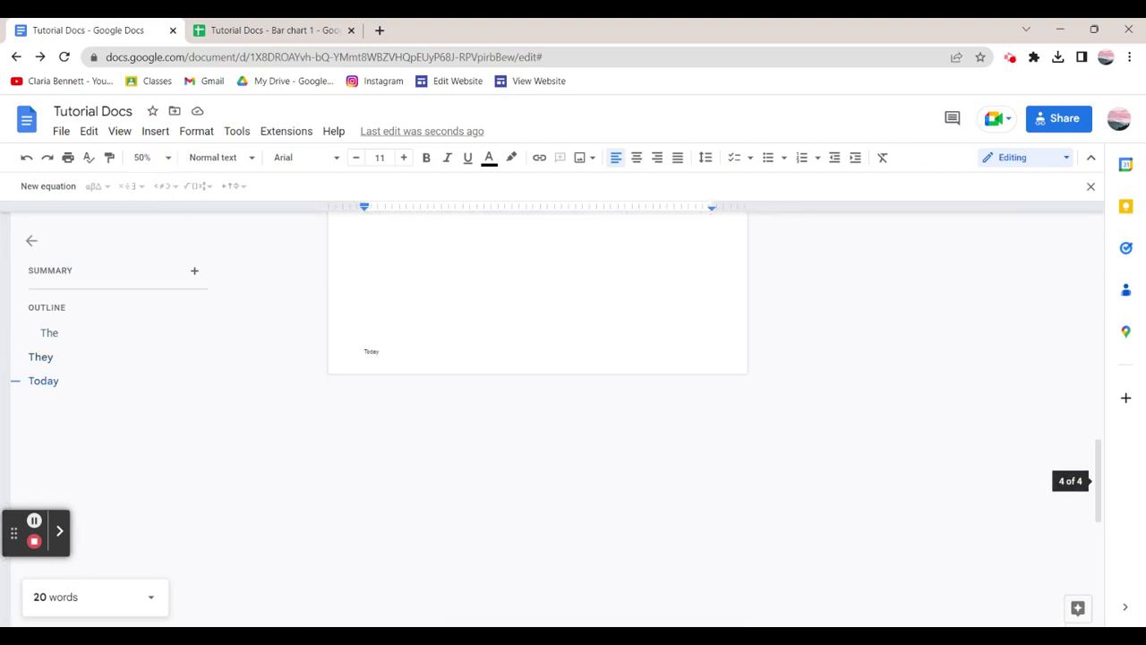
scroll(605, 349, up, 15)
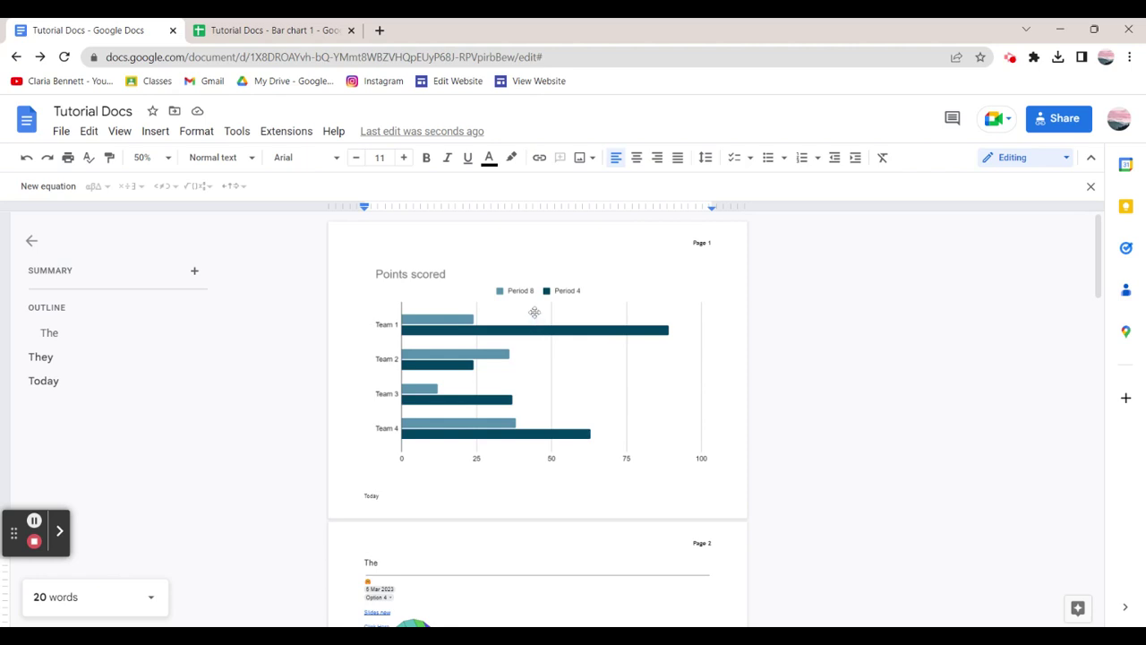
scroll(534, 311, down, 5)
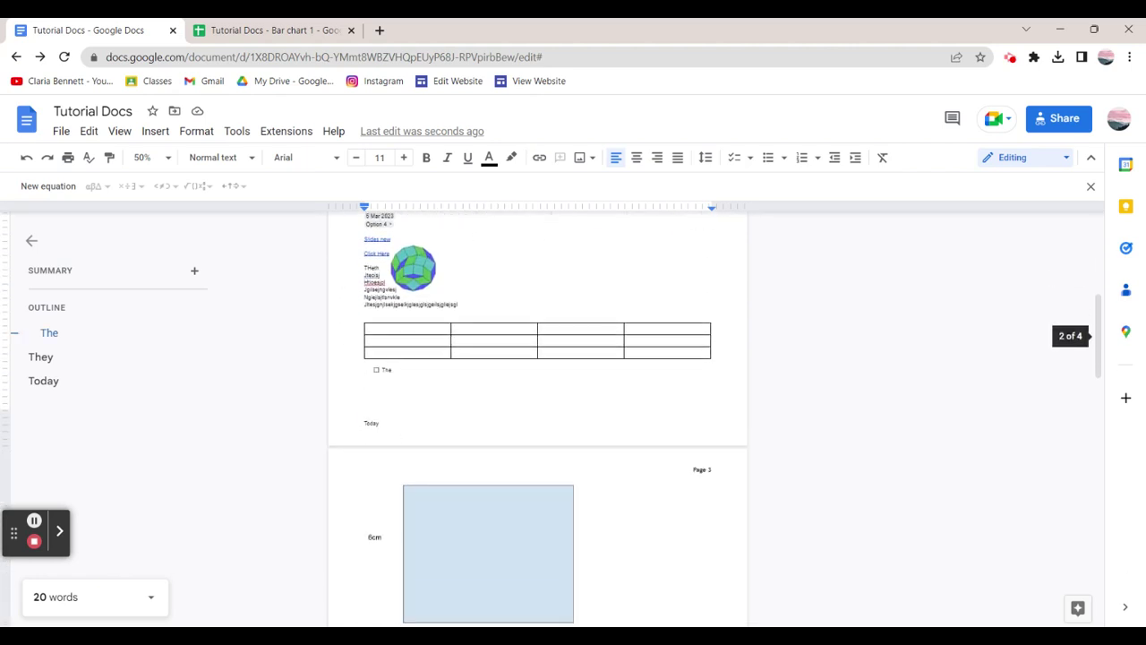
scroll(554, 313, up, 1)
scroll(553, 313, down, 4)
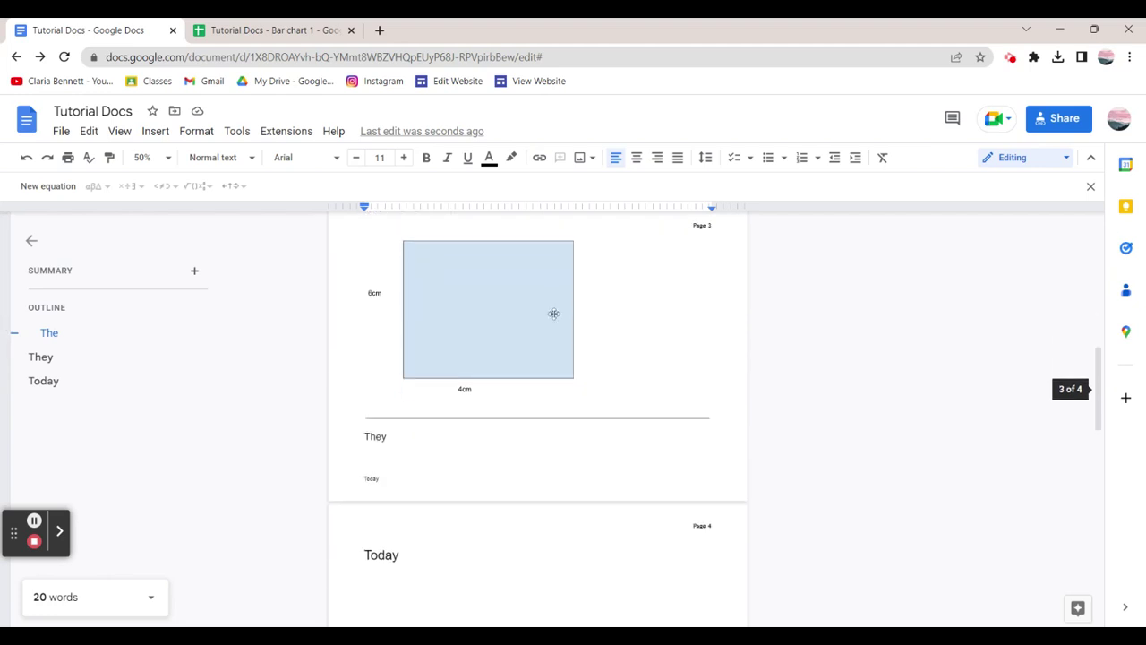
scroll(553, 313, down, 8)
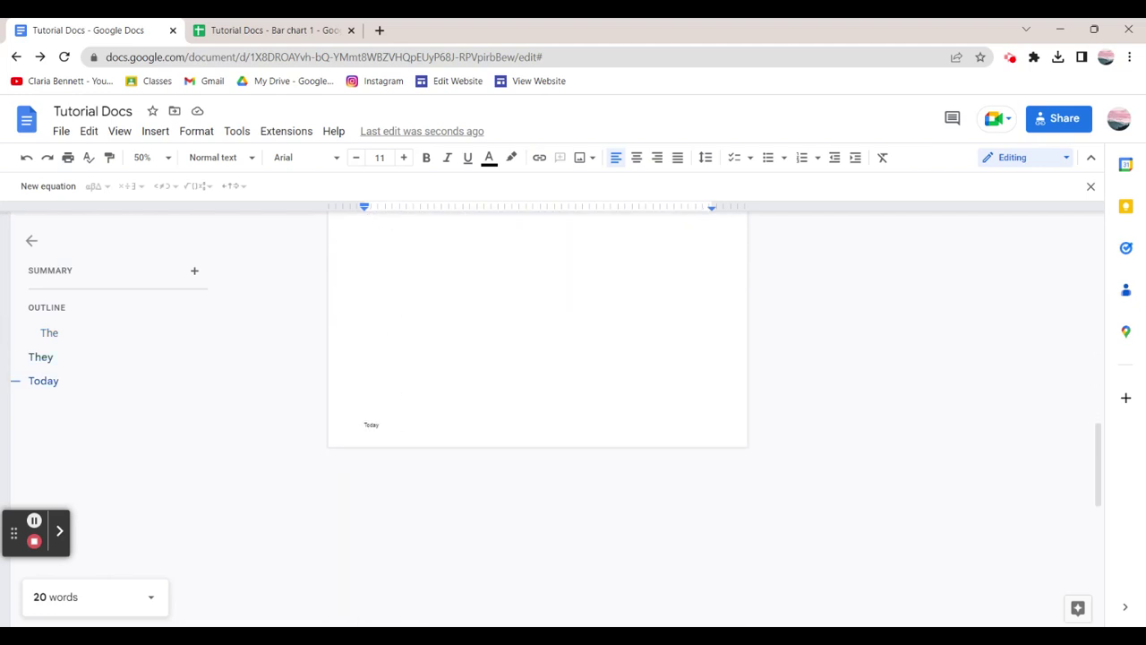
scroll(552, 317, down, 2)
scroll(552, 317, up, 15)
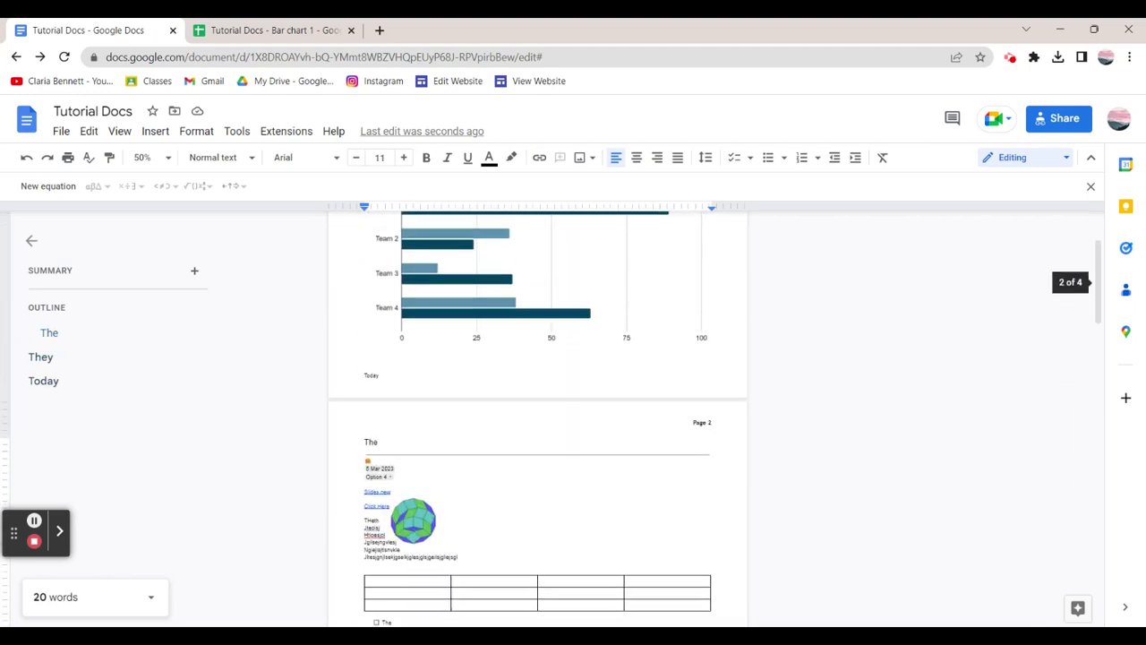
scroll(555, 319, up, 2)
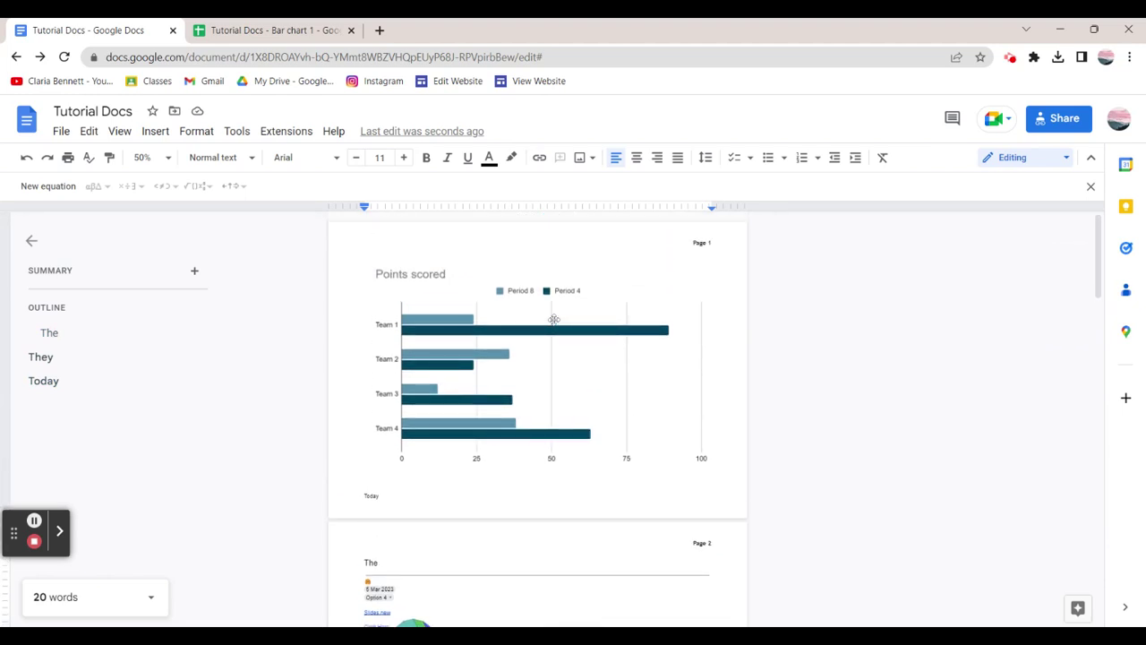